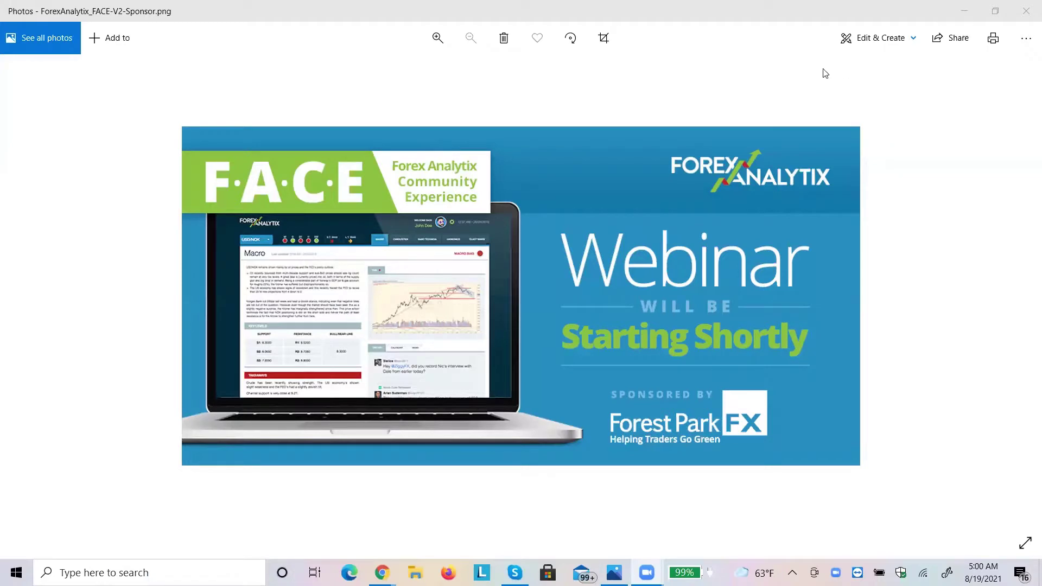
- Leave the photo viewer and show the NAS100USD 15-minute TradingView chart in Chrome
double_click(705, 11)
left_click(706, 12)
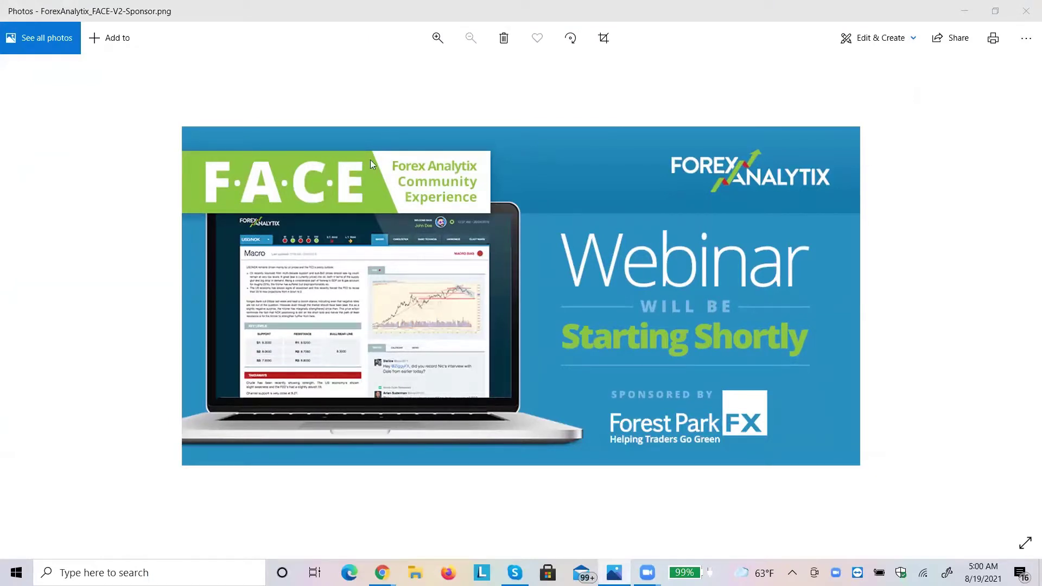
mouse_move(381, 573)
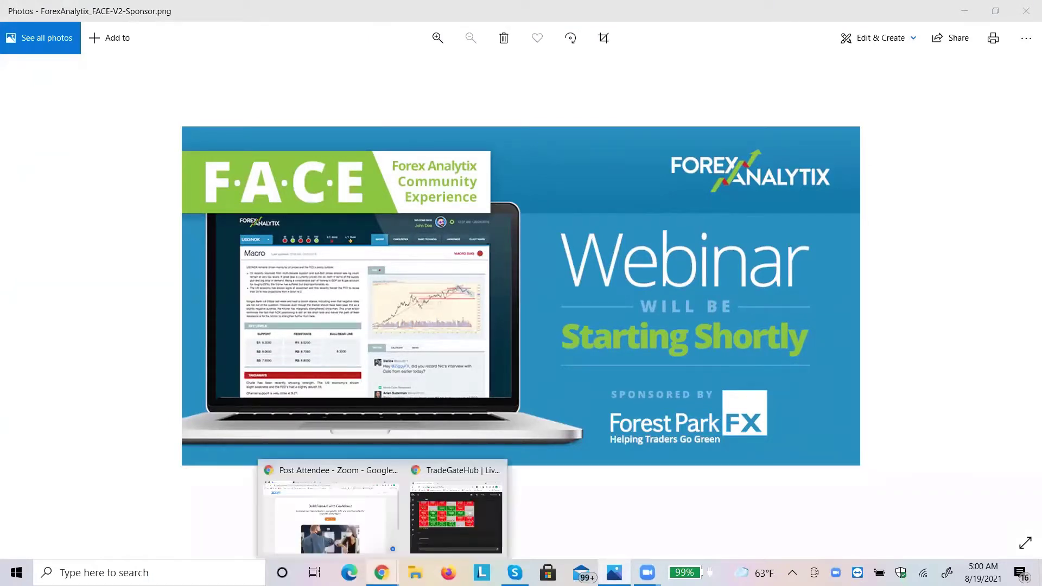
left_click(350, 514)
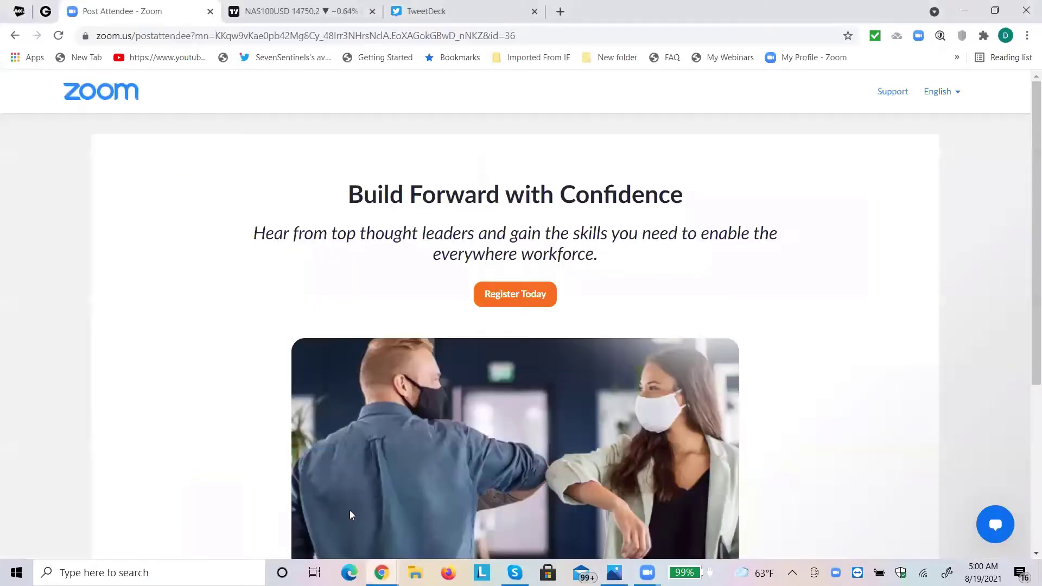
left_click(299, 12)
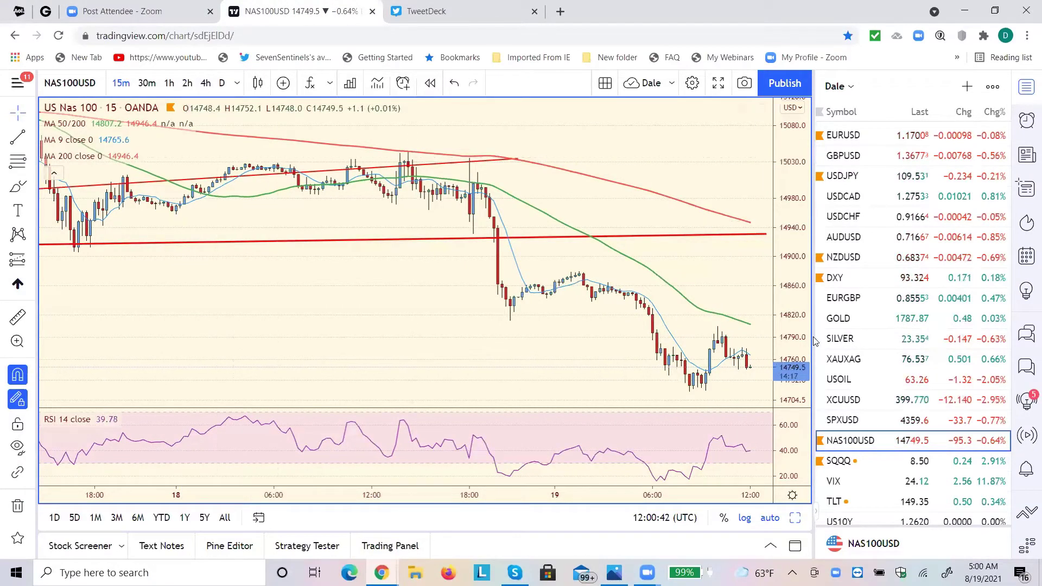
- Show DXY, the U.S. Dollar Currency Index, on its daily chart from the watchlist
left_click(844, 284)
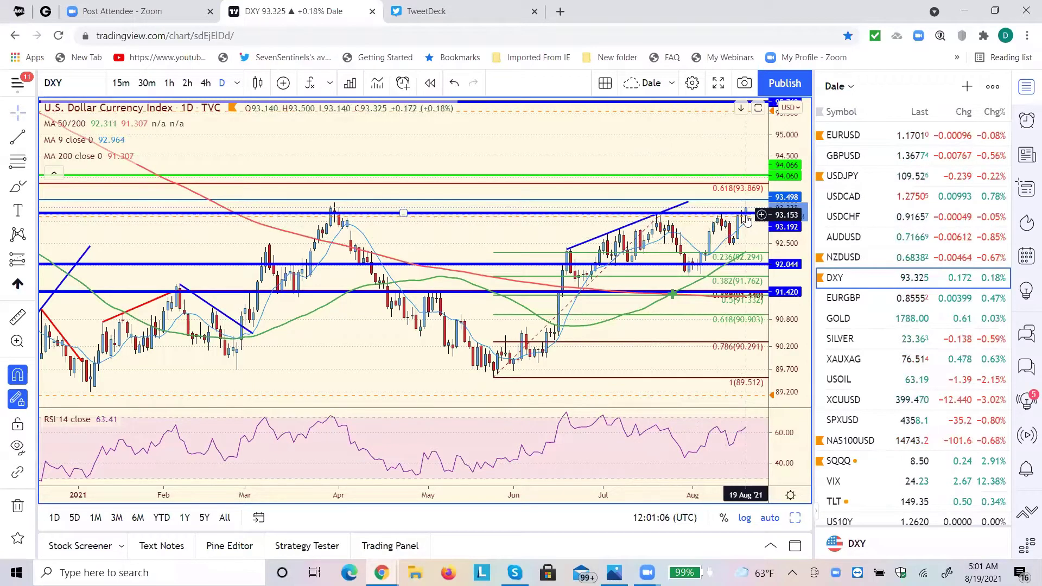
- Review USDJPY, EURUSD and DXY on 2-hour bars, returning to USDJPY
left_click(836, 181)
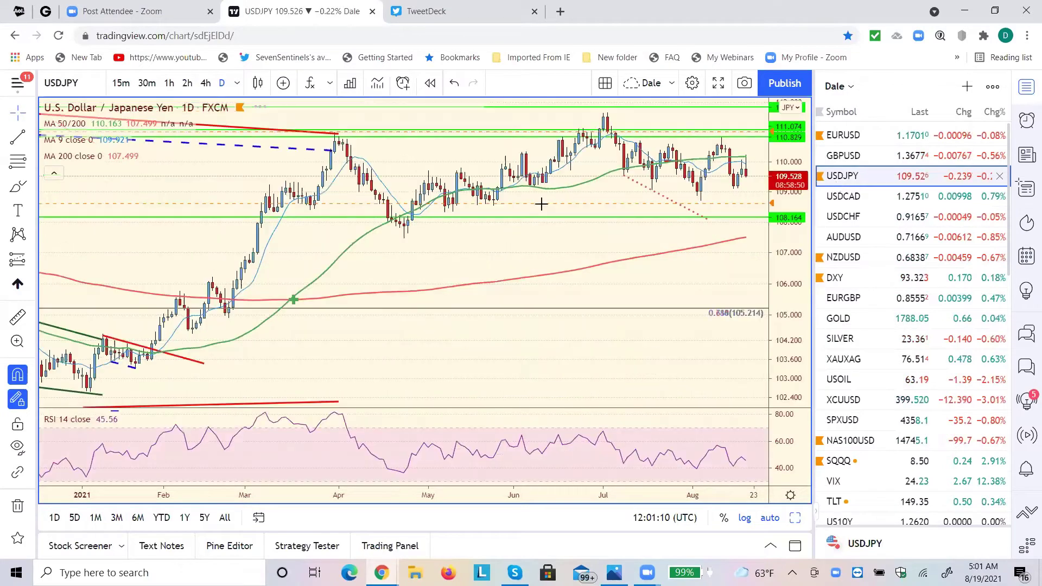
left_click(187, 84)
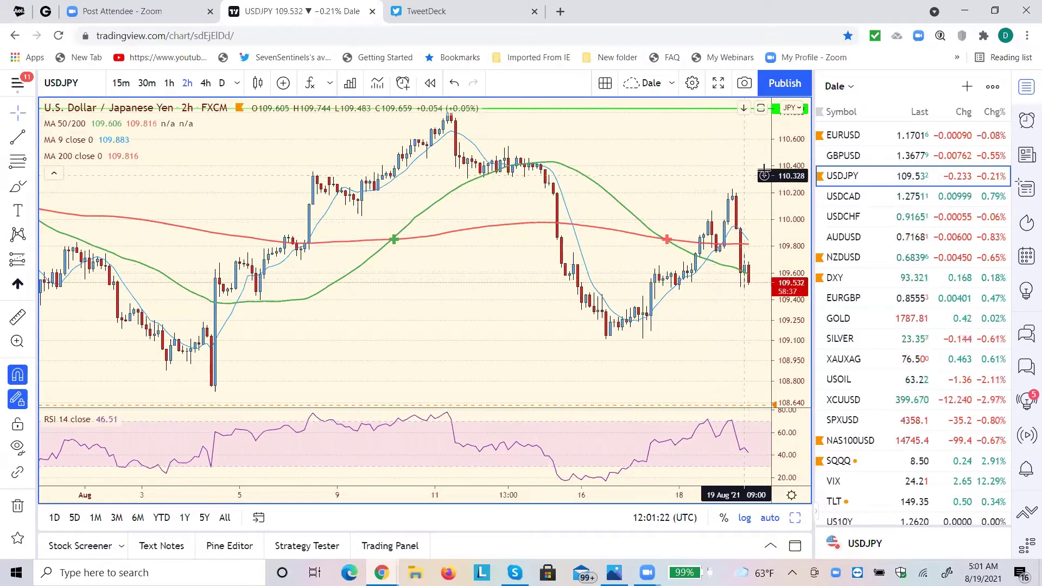
left_click(838, 136)
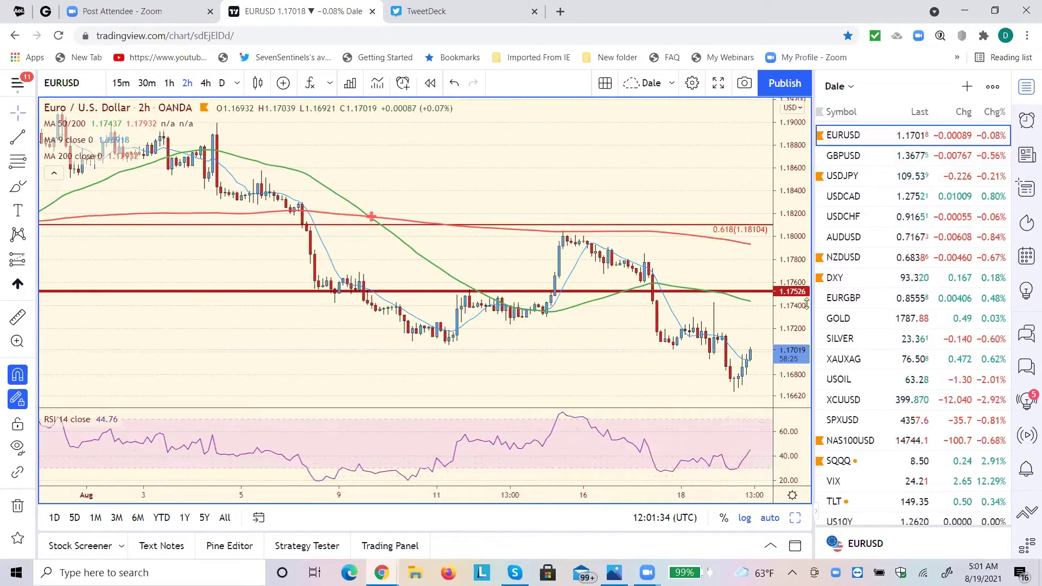
left_click(828, 284)
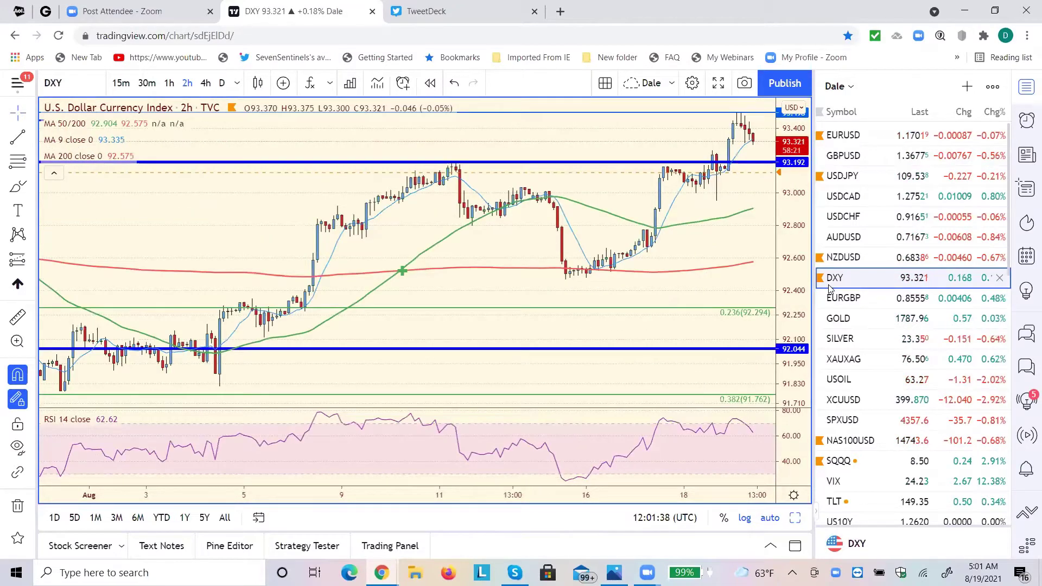
left_click(838, 186)
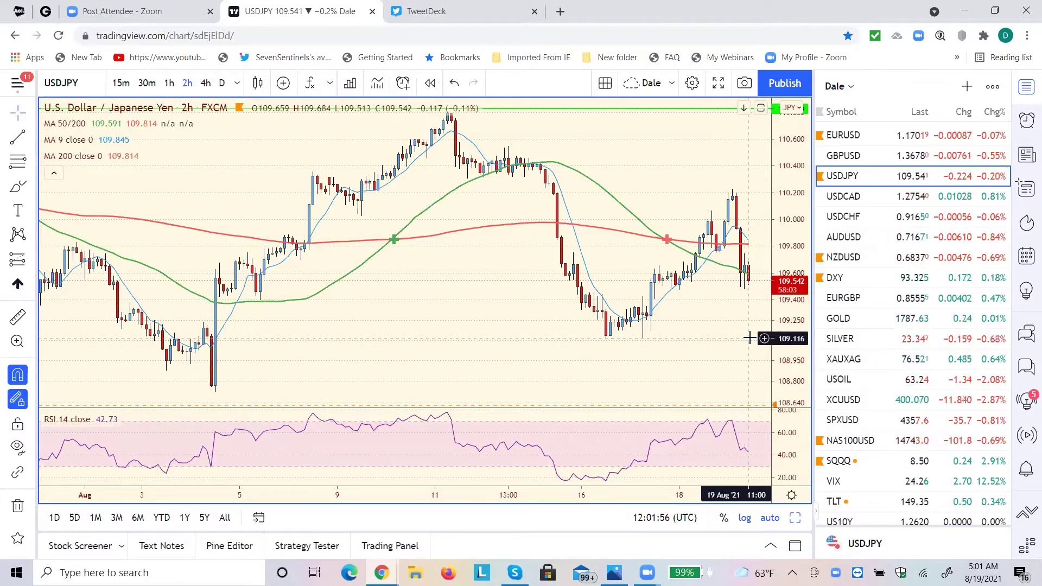
- Step through USDCAD, AUDUSD and EURGBP, then show GOLD on 4-hour bars
left_click(849, 198)
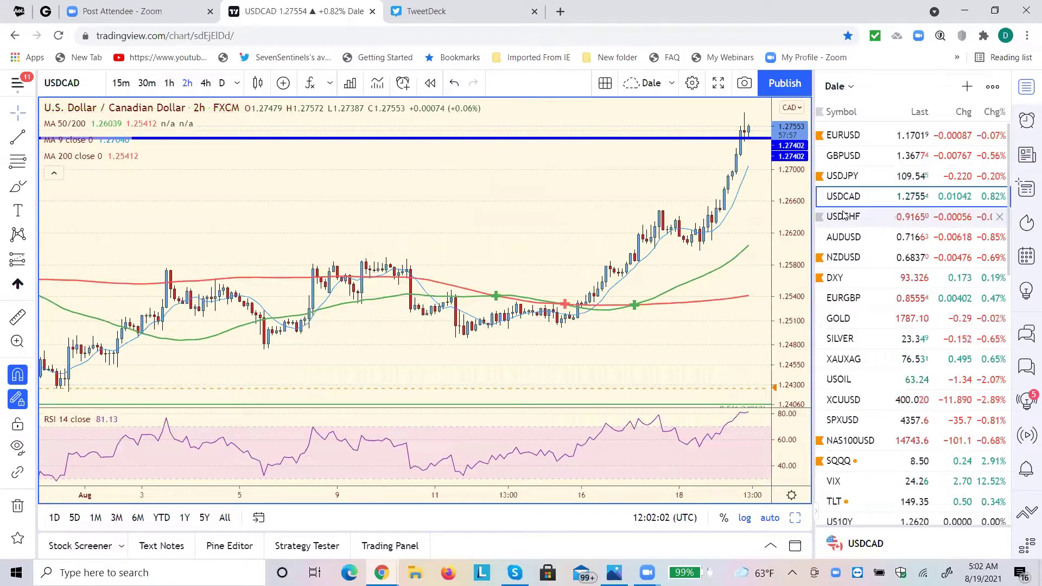
left_click(841, 239)
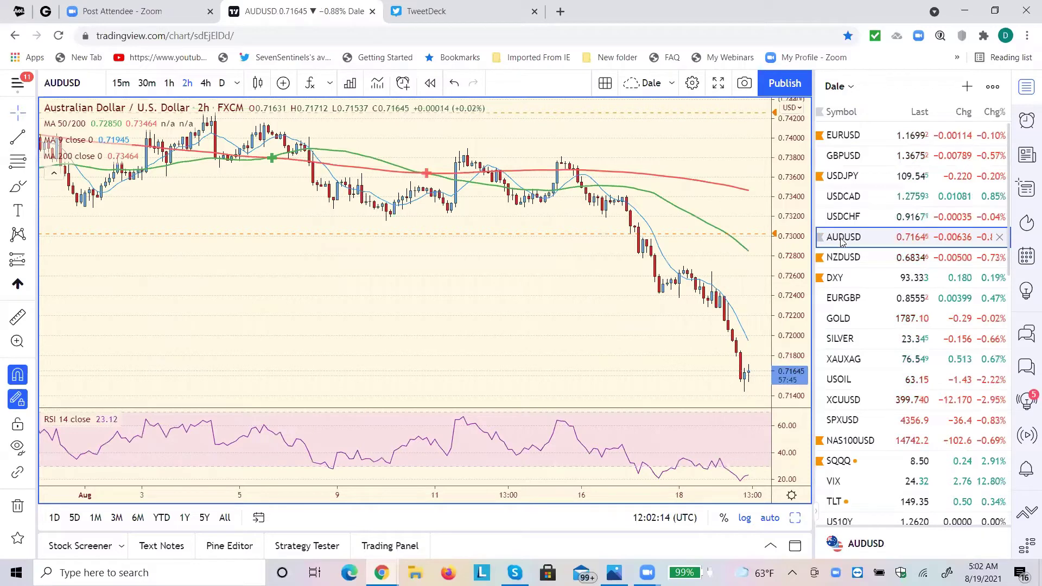
left_click(841, 305)
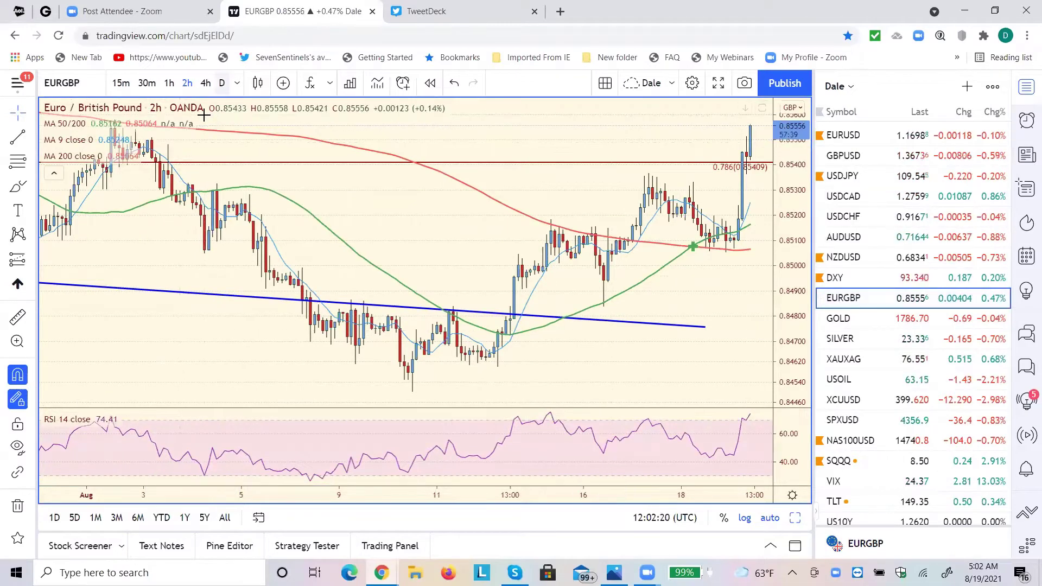
left_click(205, 82)
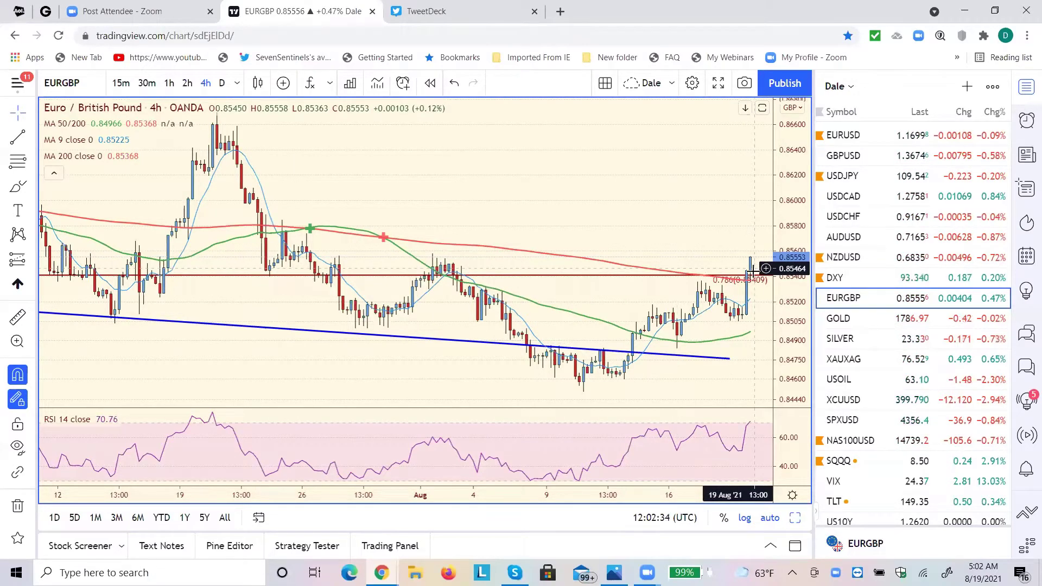
left_click(833, 321)
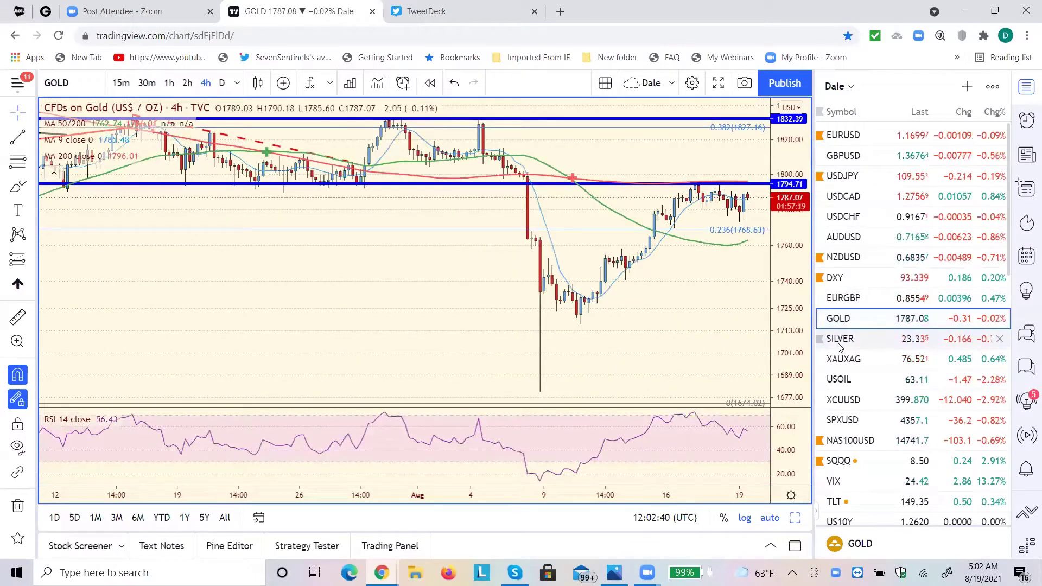
- Check SILVER and the XAUXAG ratio, then show USOIL crude on daily bars
left_click(839, 342)
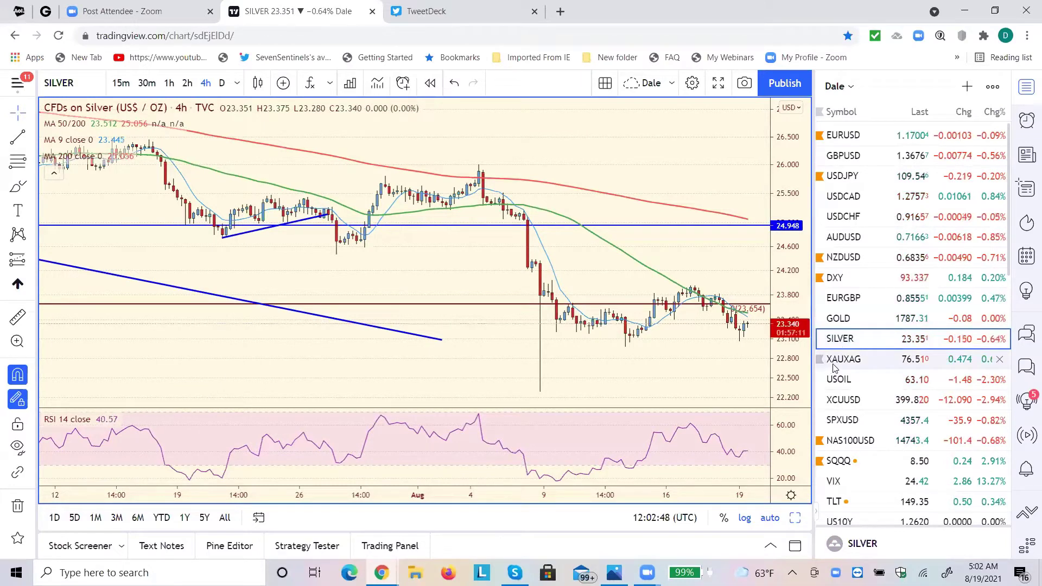
left_click(836, 361)
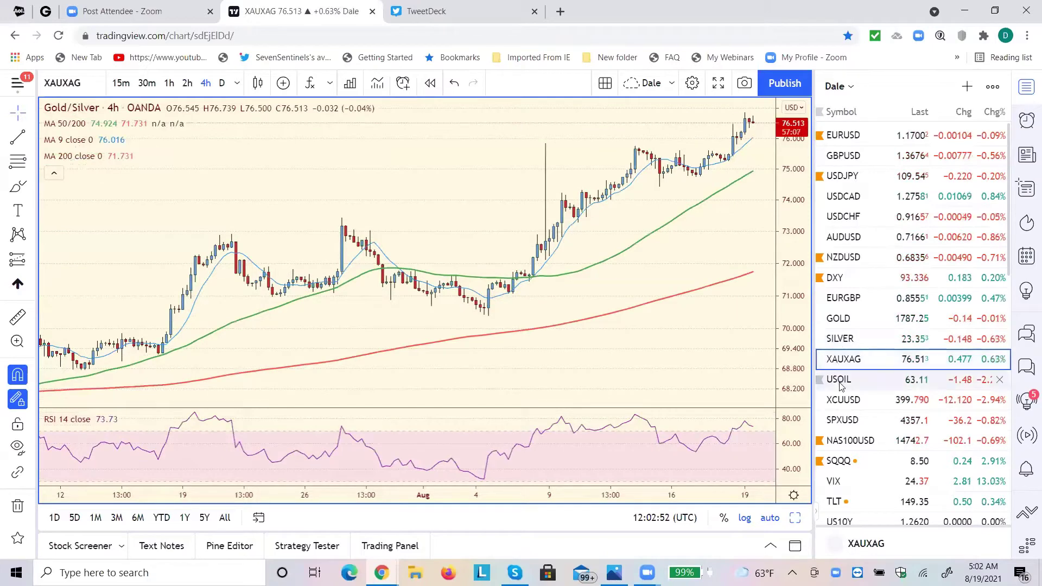
left_click(840, 383)
left_click(839, 380)
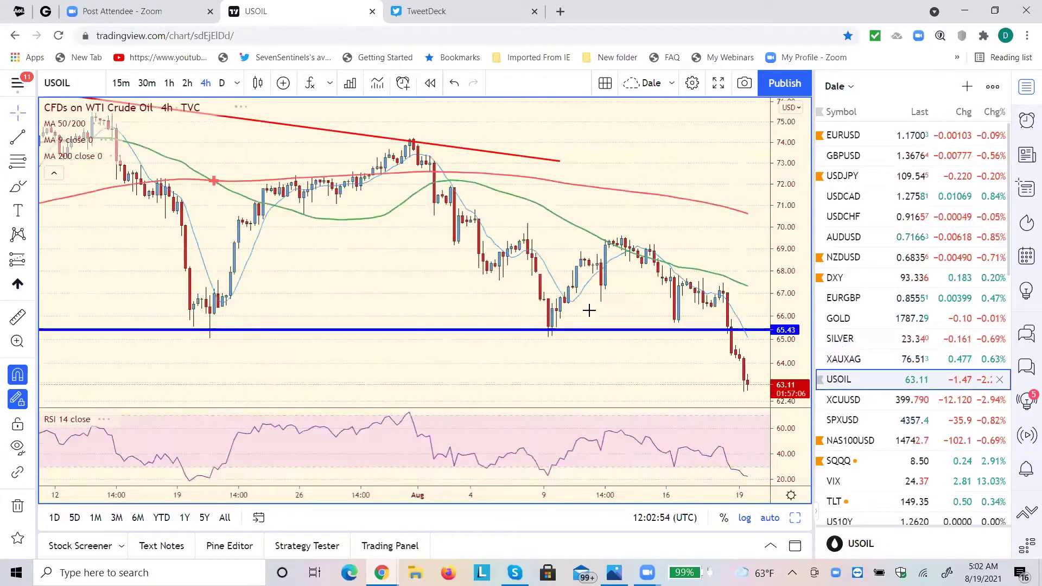
left_click(222, 83)
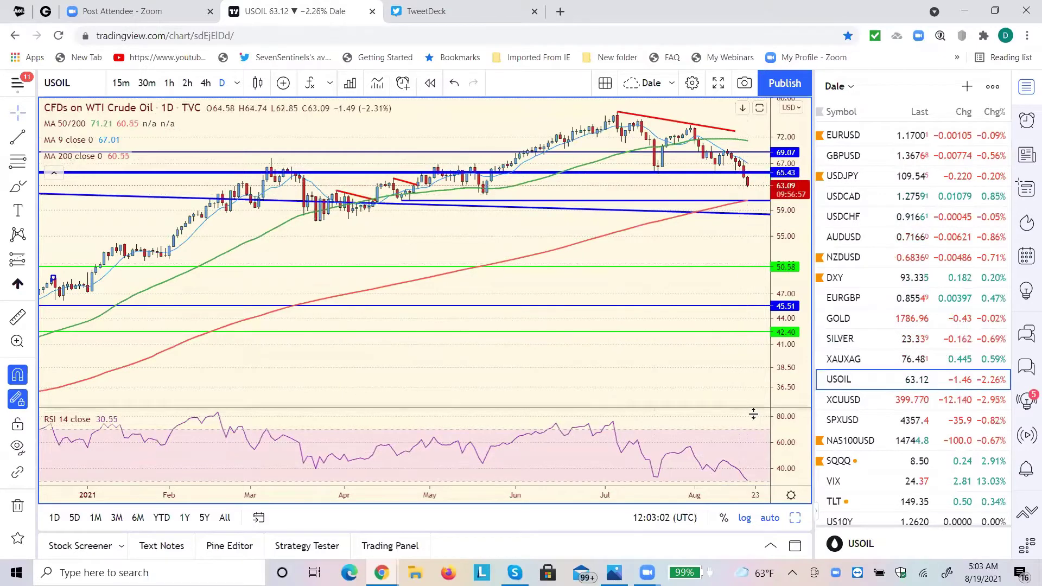
- Check XCUUSD copper and SPXUSD, then show NAS100USD on 4-hour bars
left_click(836, 401)
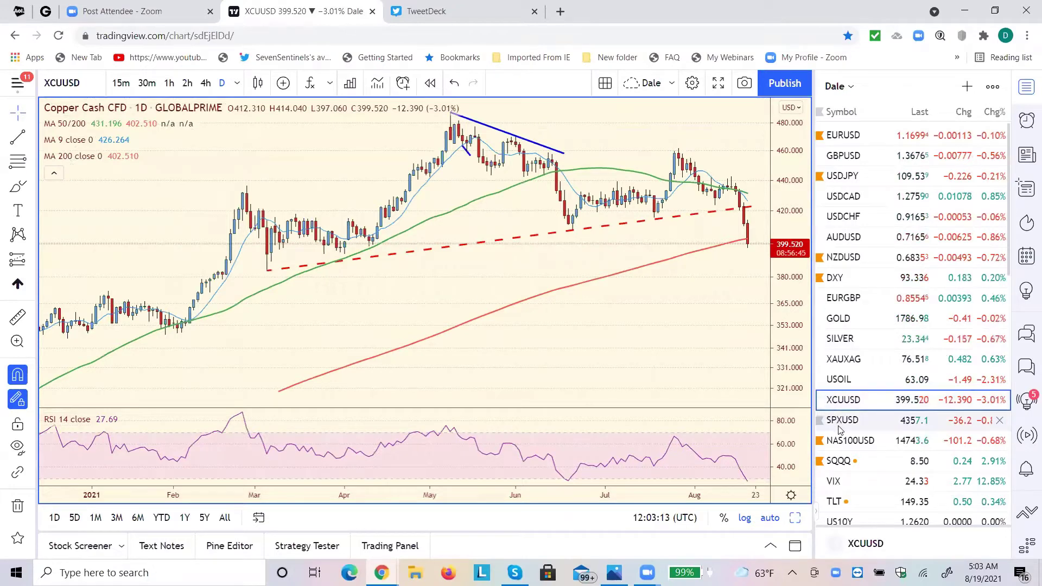
left_click(838, 428)
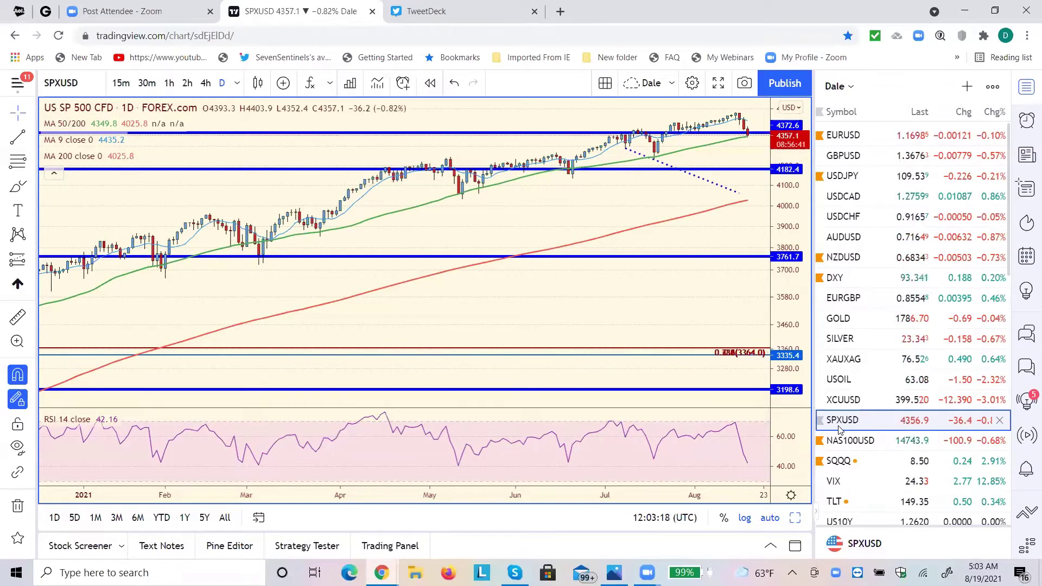
left_click(209, 86)
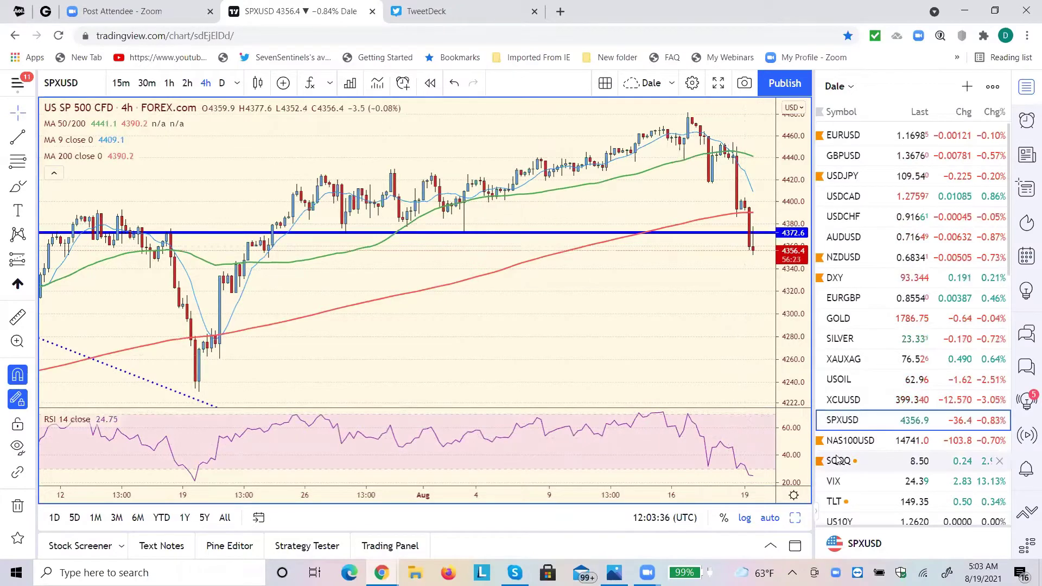
left_click(847, 440)
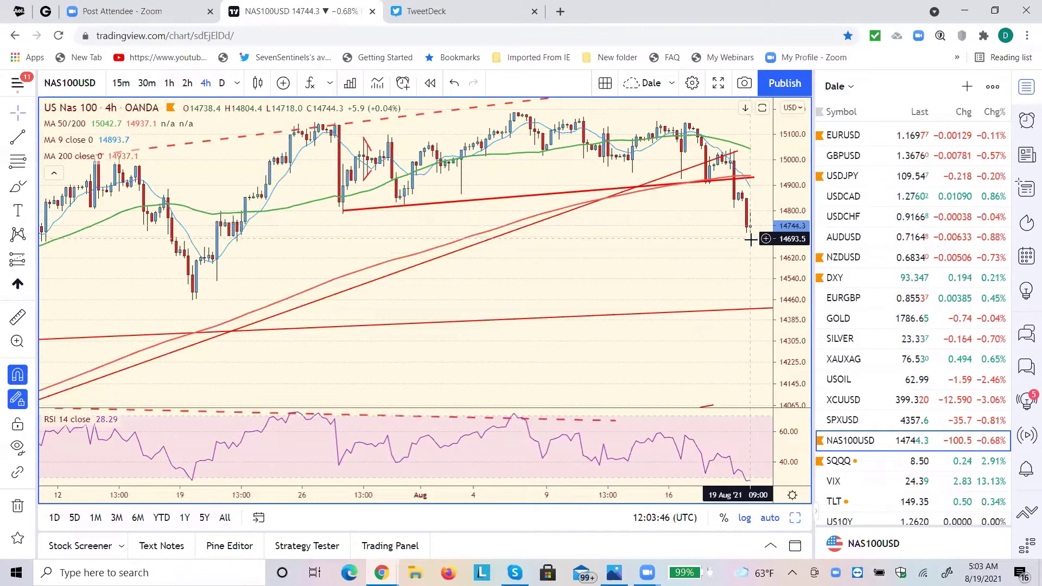
- Look over the VIX chart, then return to the DXY 4-hour chart
left_click(839, 489)
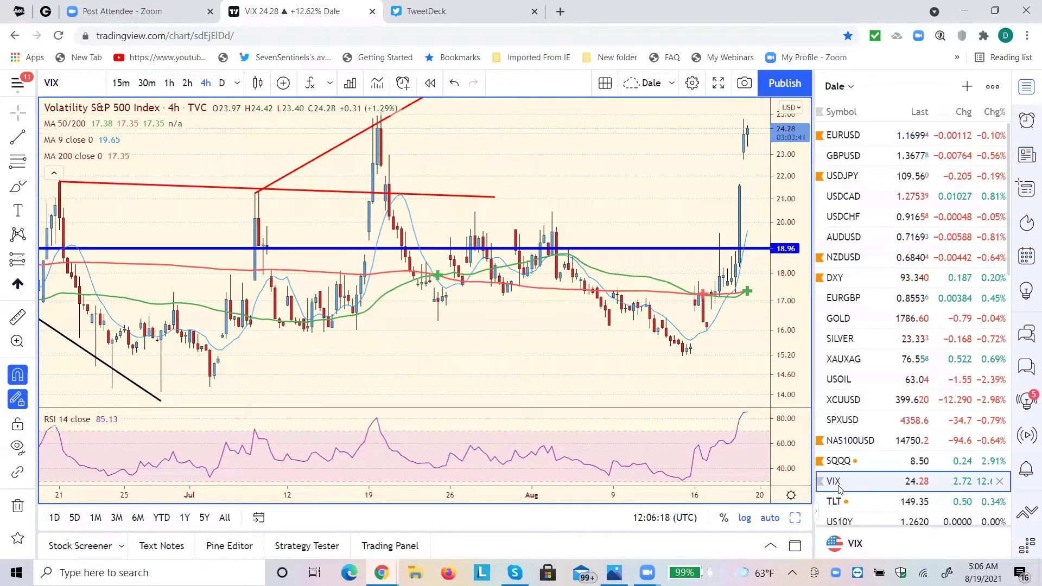
left_click(842, 280)
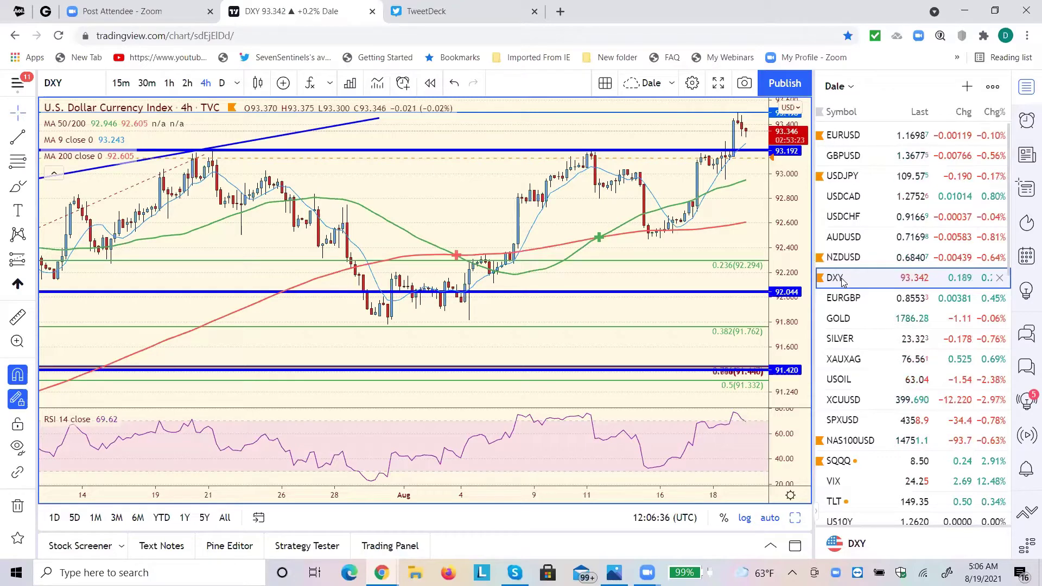
- Switch the chart from the Dollar Index to EURUSD
left_click(850, 146)
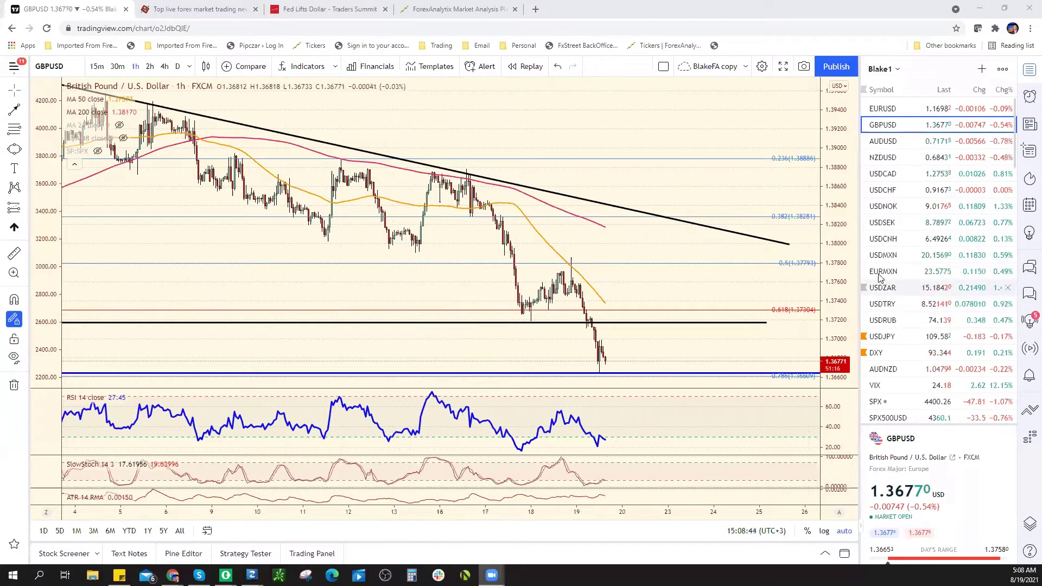
scroll(896, 287, "down", 10)
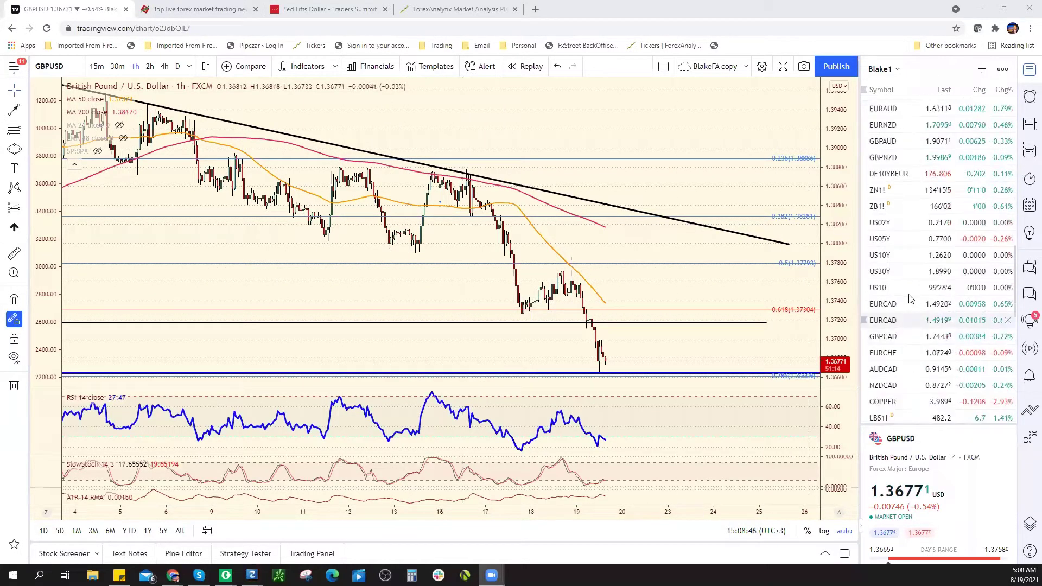
scroll(911, 297, "up", 5)
left_click(887, 249)
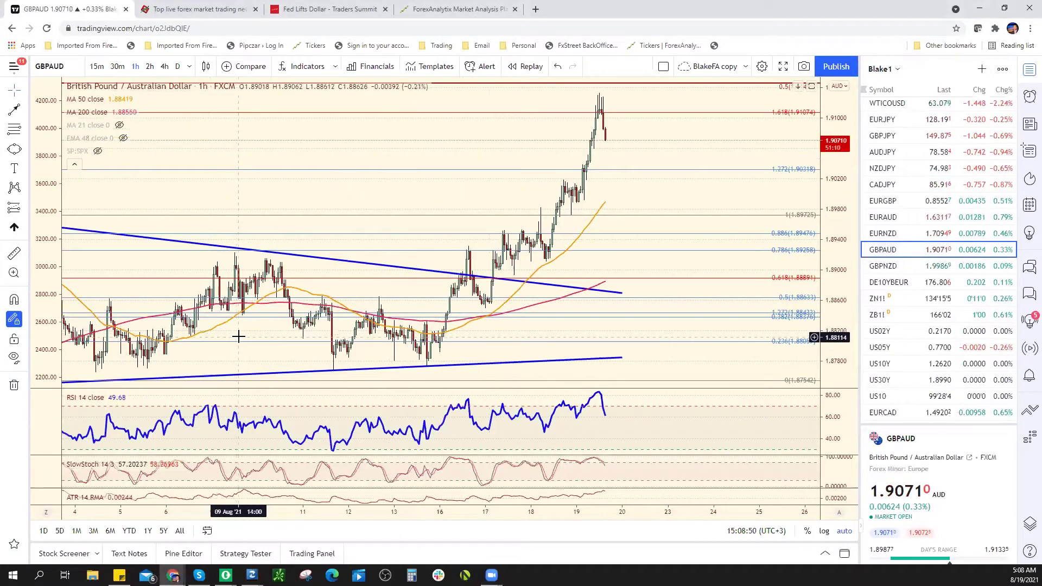
left_click(177, 65)
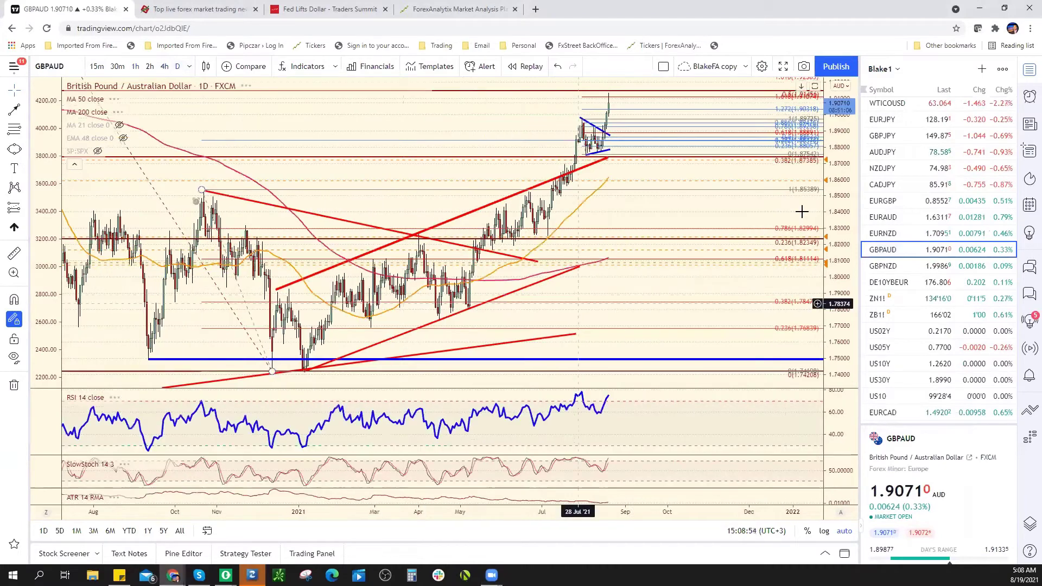
scroll(616, 245, "down", 3)
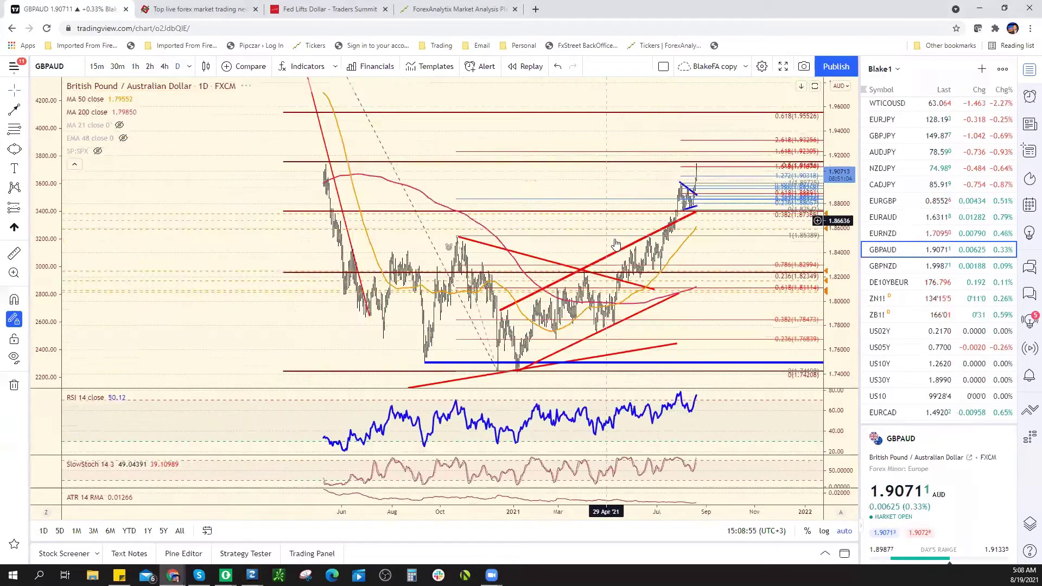
scroll(616, 246, "down", 3)
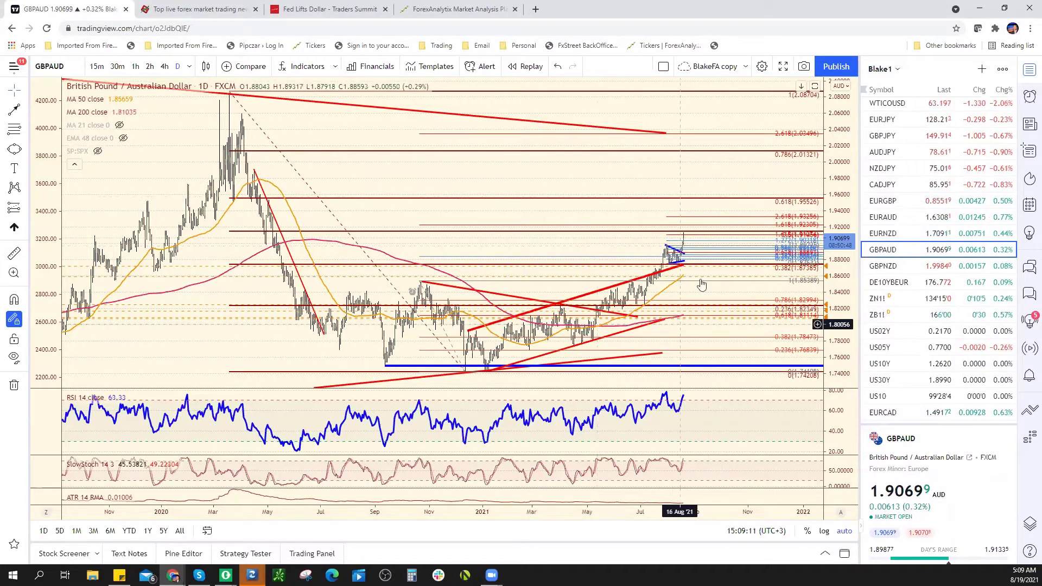
scroll(705, 327, "up", 5)
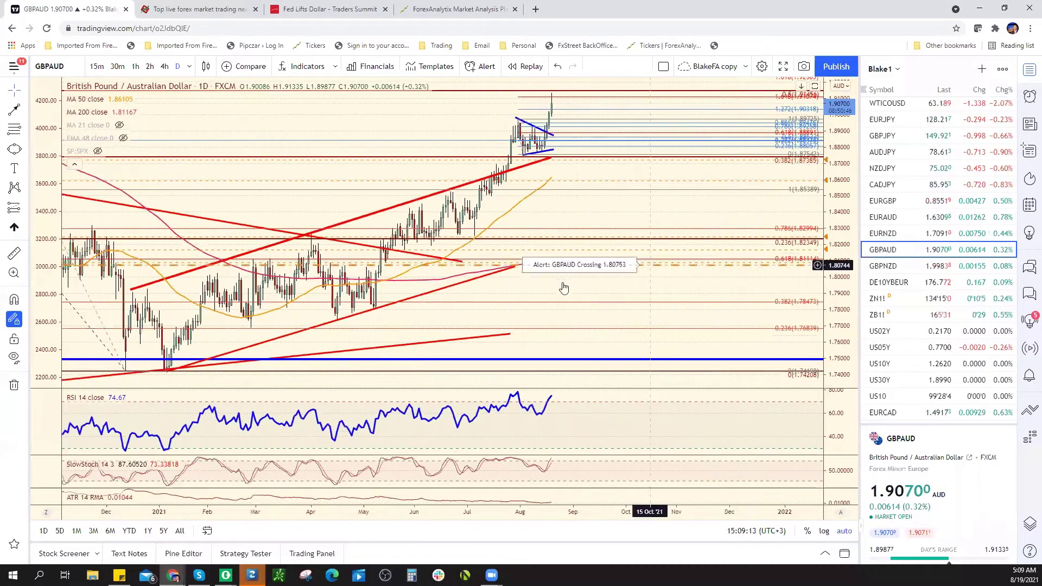
scroll(564, 288, "down", 5)
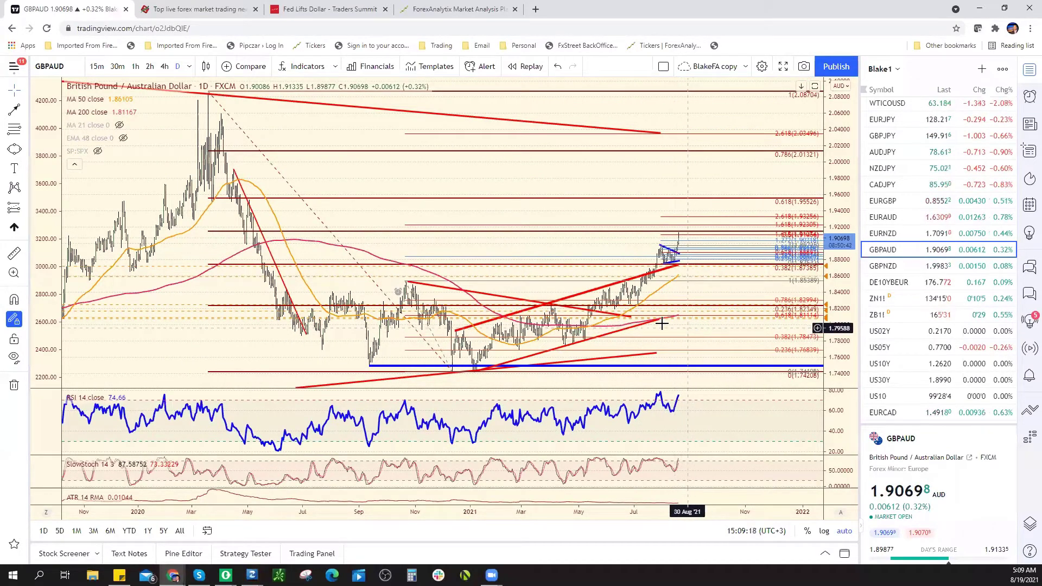
scroll(661, 325, "up", 4)
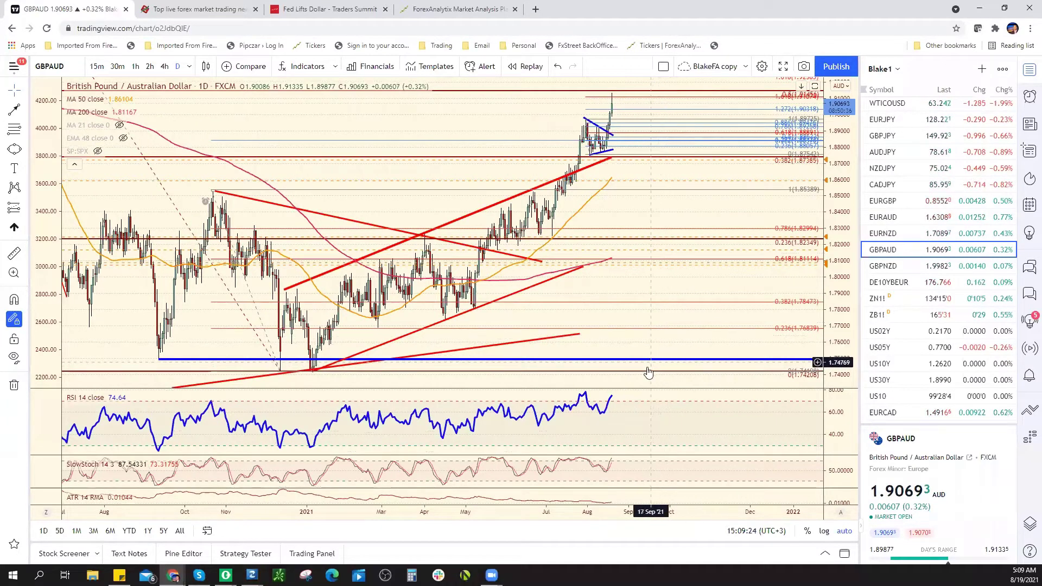
scroll(648, 372, "down", 4)
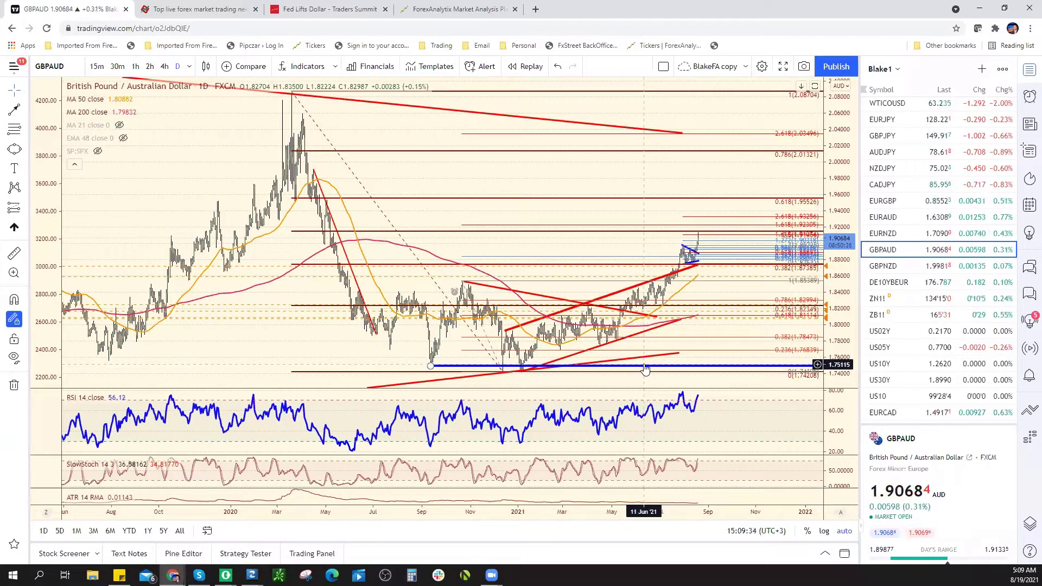
scroll(624, 337, "up", 3)
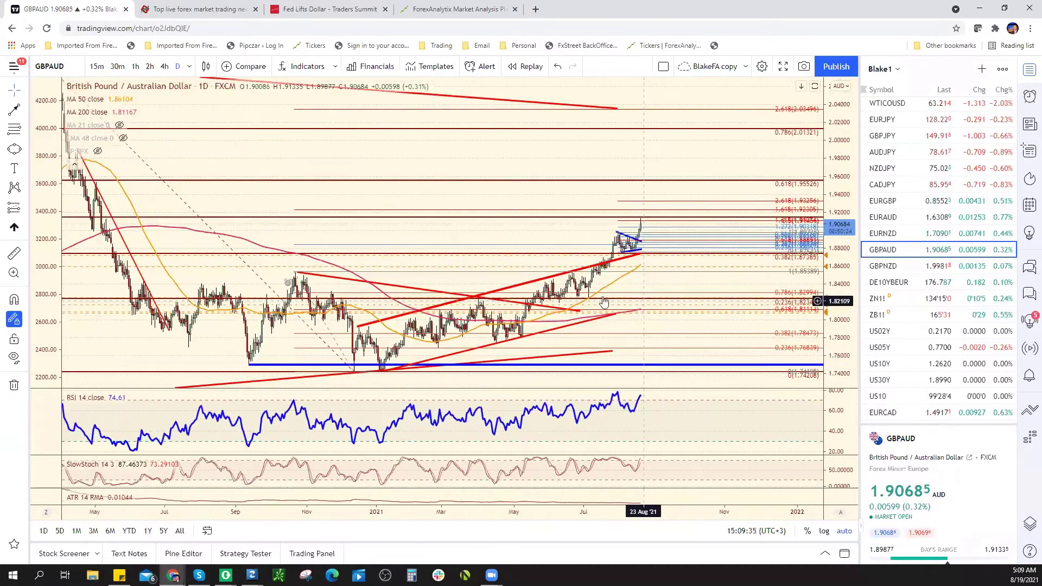
scroll(607, 304, "down", 3)
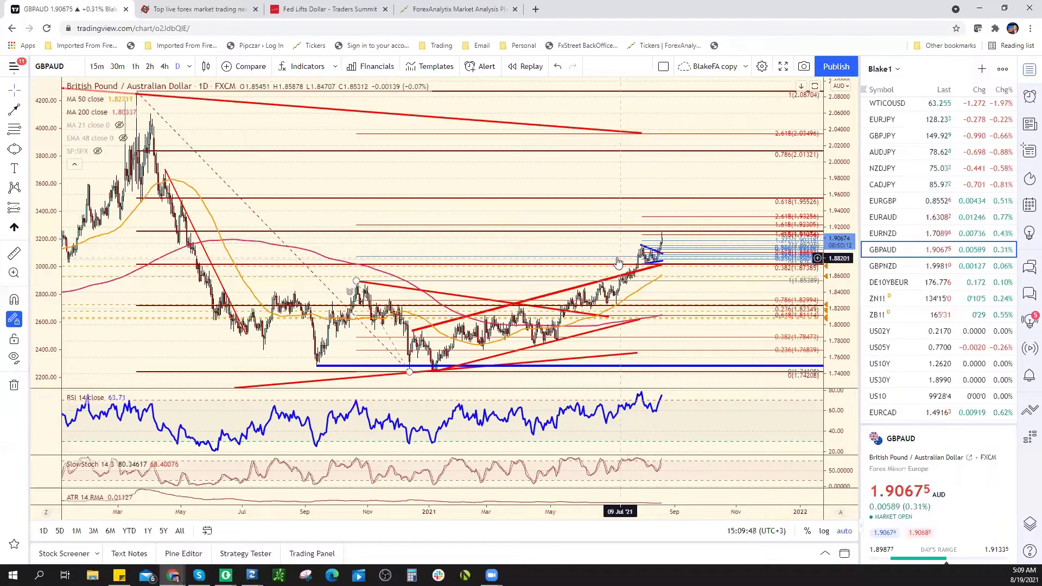
scroll(610, 270, "down", 1)
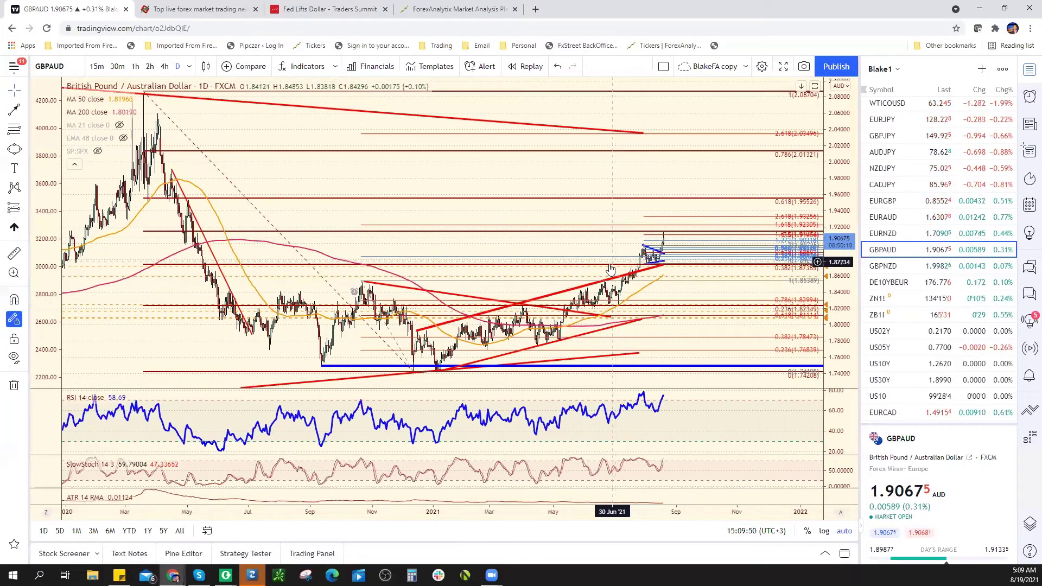
scroll(610, 270, "up", 3)
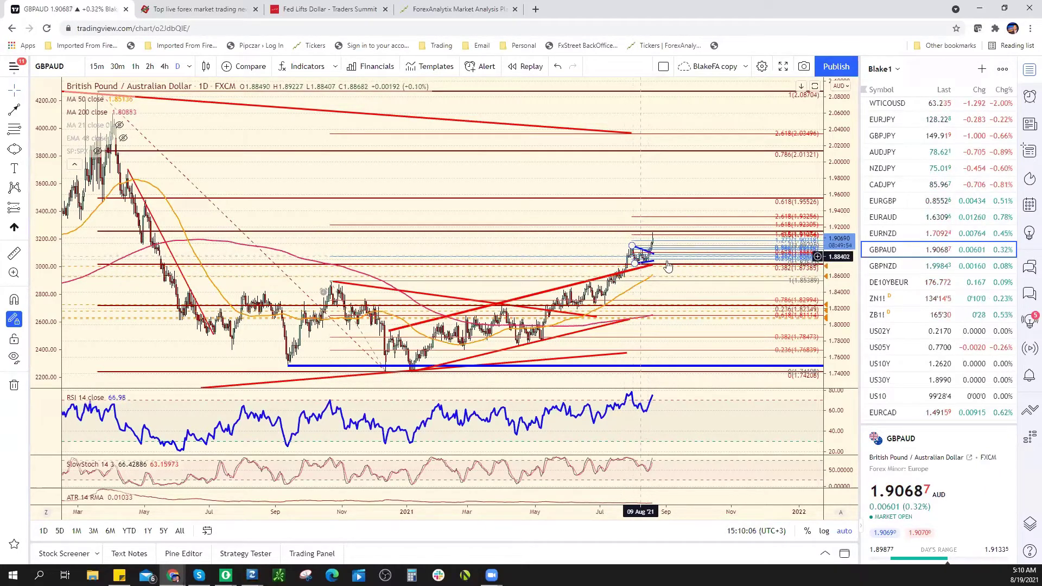
- Open the EURAUD daily chart and remove the blue arrow above its latest candles
left_click(882, 217)
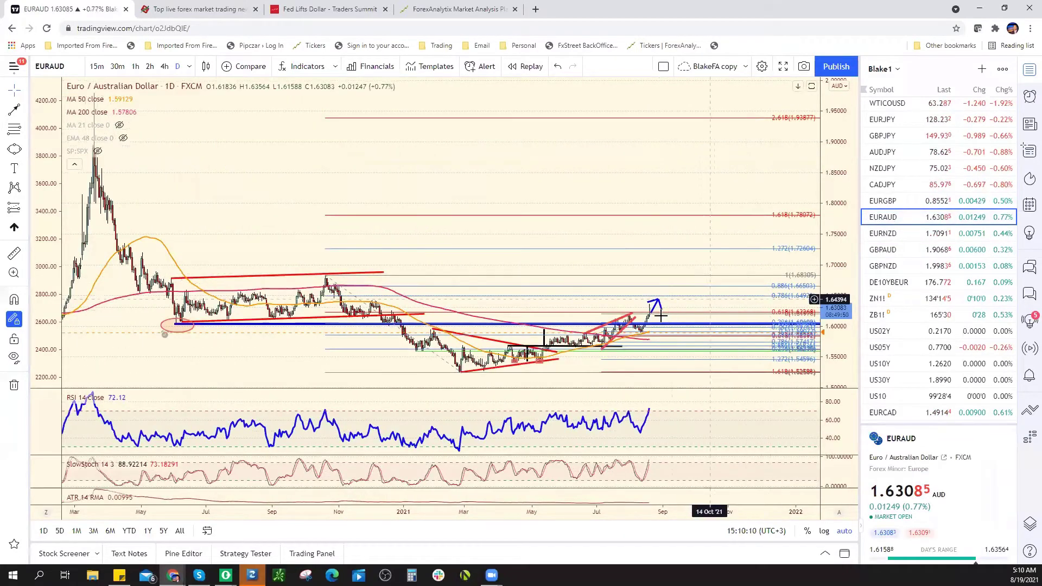
scroll(646, 312, "up", 3)
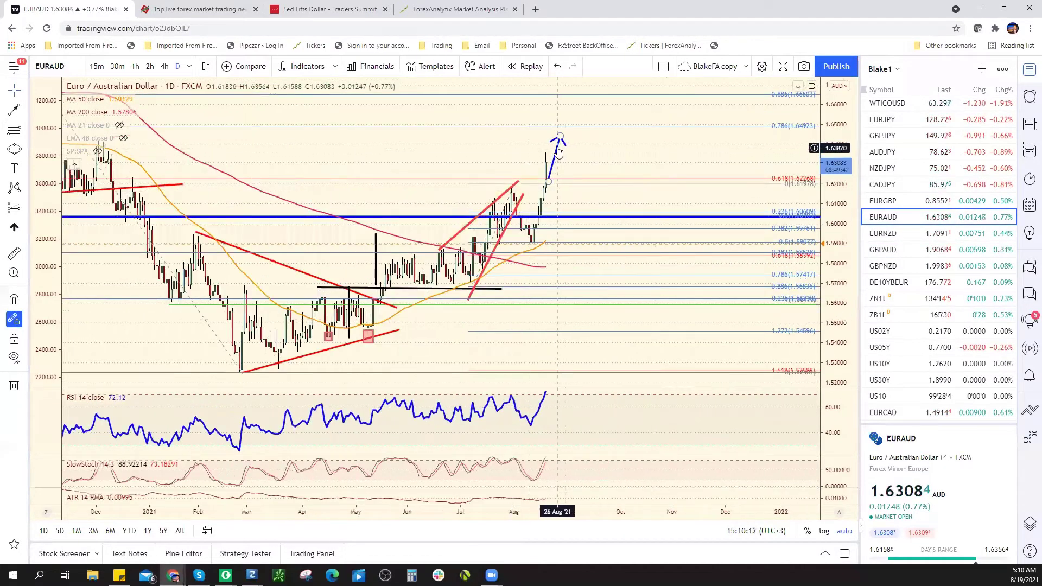
right_click(558, 154)
left_click(591, 320)
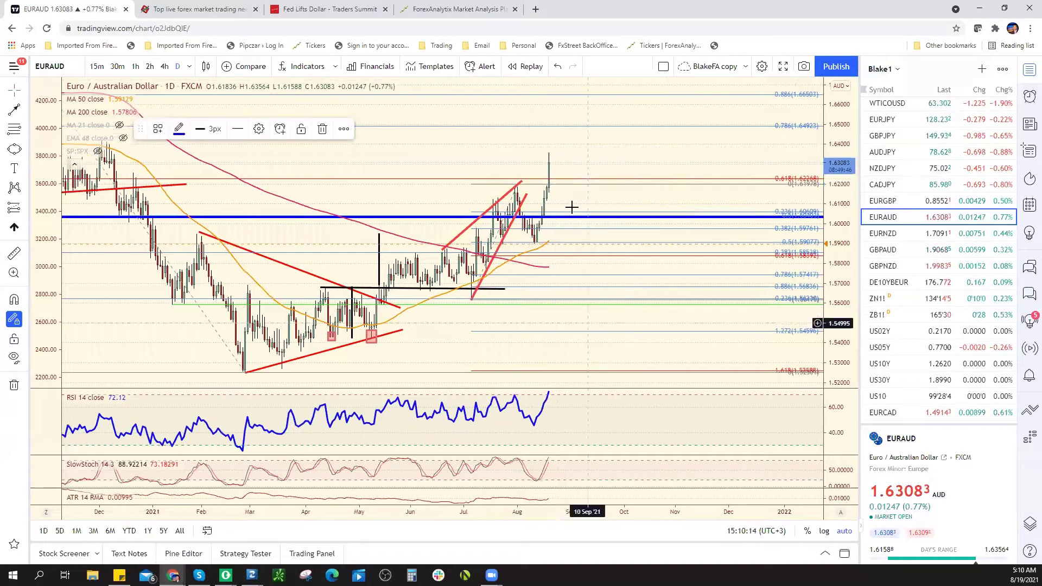
scroll(597, 207, "down", 5)
scroll(642, 330, "down", 3)
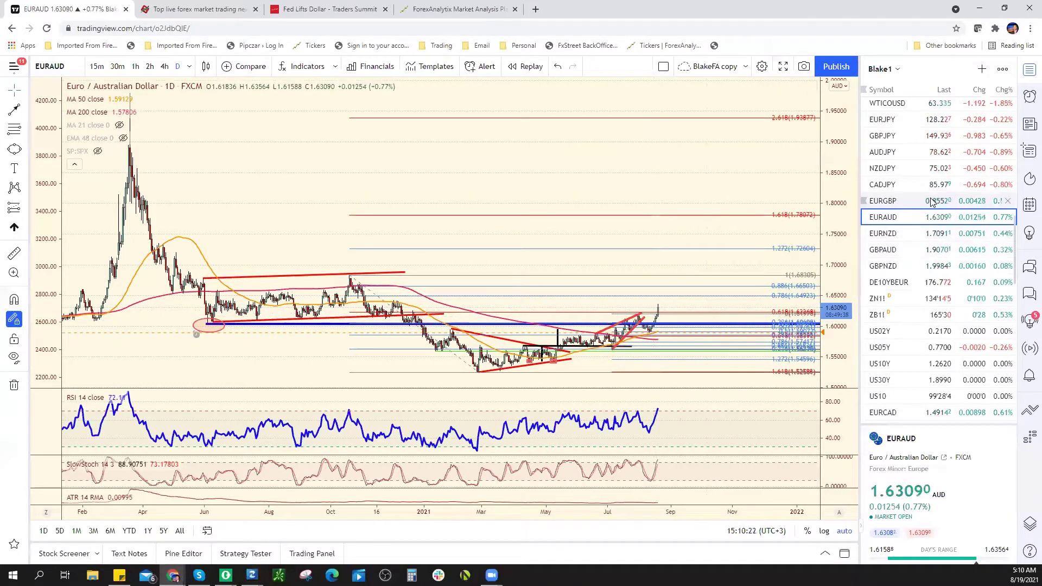
- Show the EURGBP daily chart, then move to the ForexAnalytix dashboard tab
left_click(901, 201)
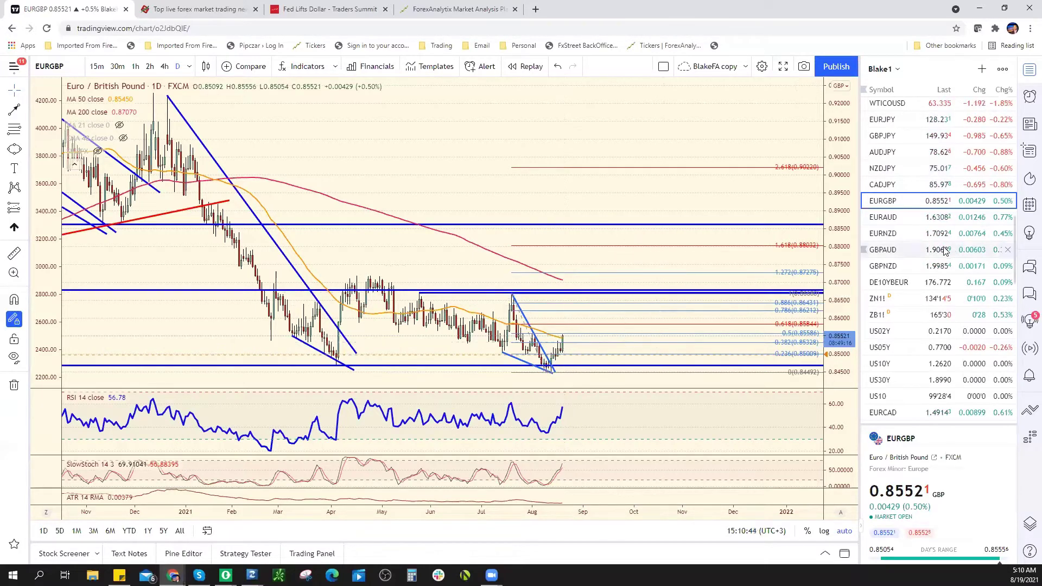
scroll(917, 175, "up", 15)
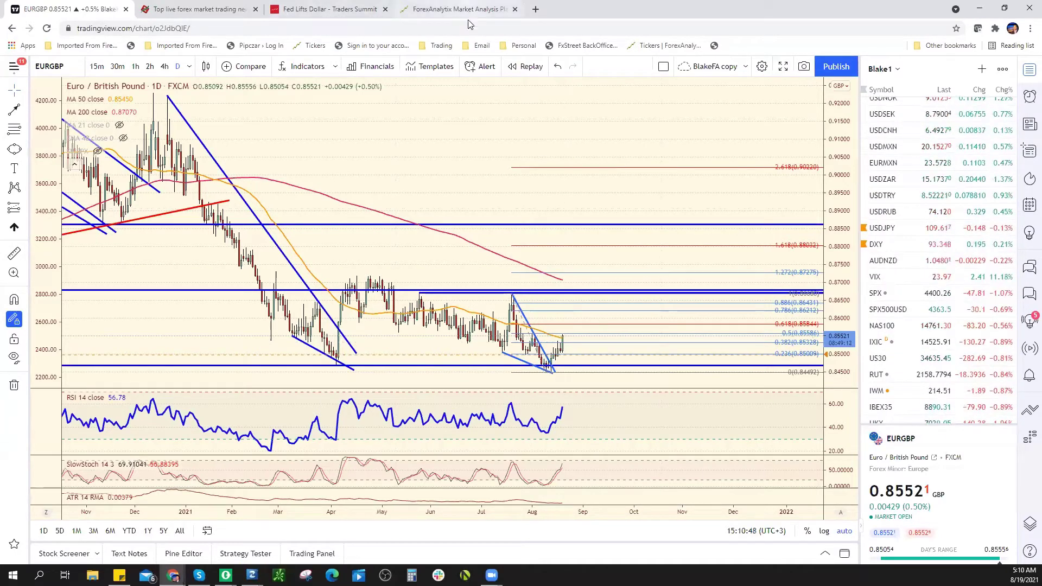
key("ctrl+4")
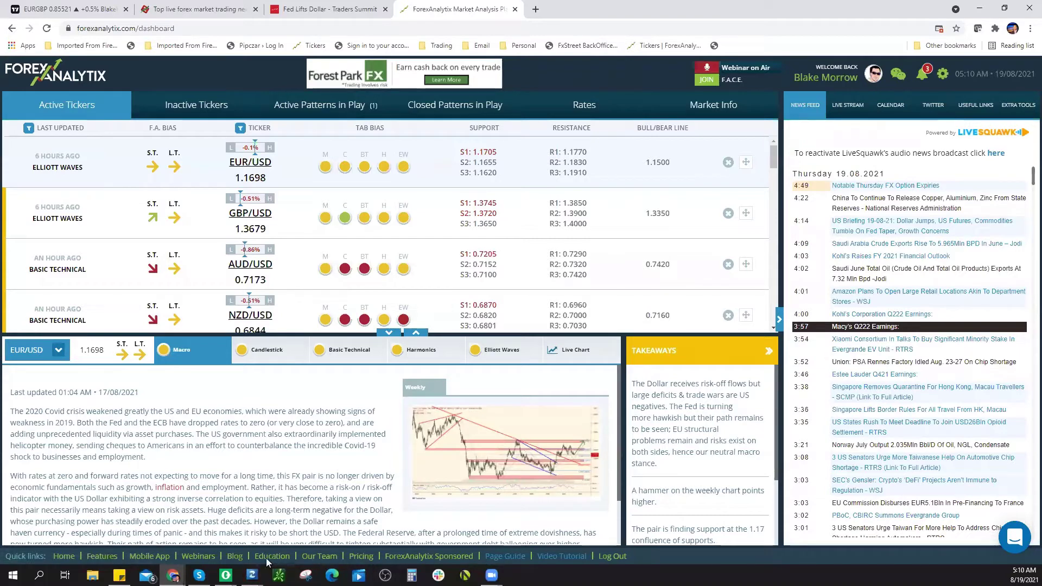
- Open ForexAnalytix's 'Chart of the Day – USDMXN' post, highlight the SPX support passage, and return to TradingView
left_click(234, 556)
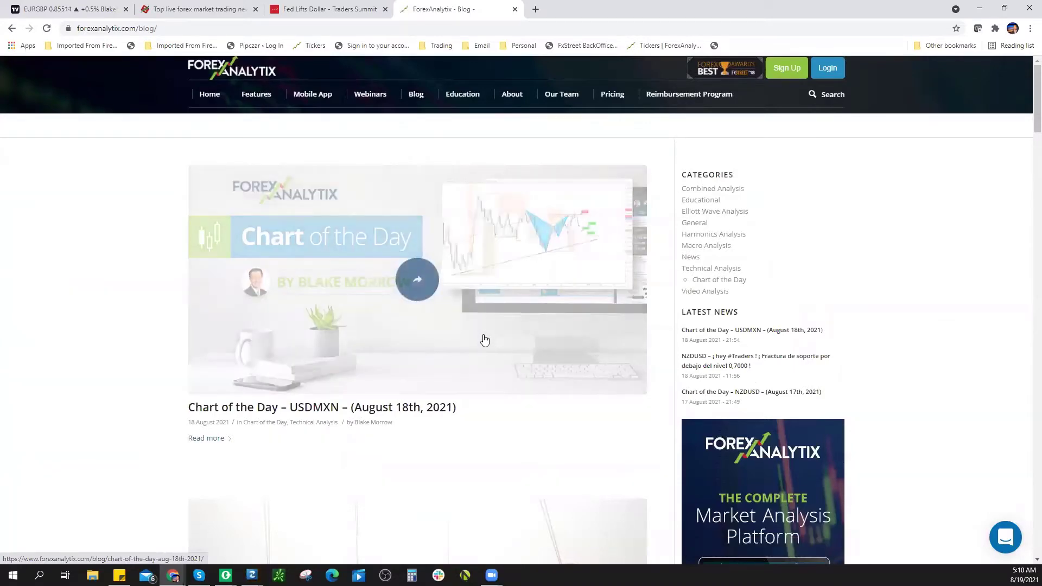
left_click(486, 340)
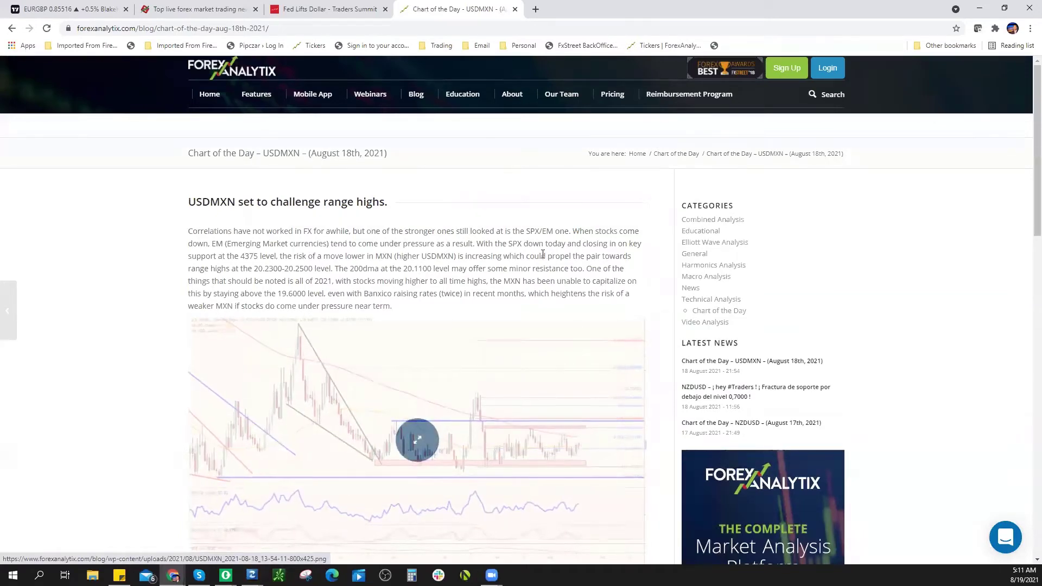
left_click_drag(497, 244, 586, 269)
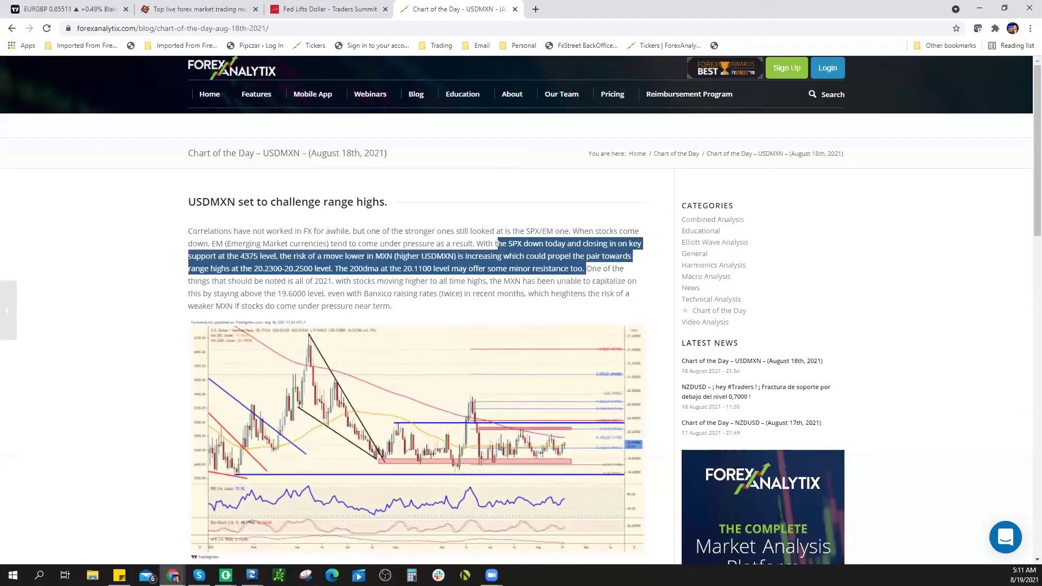
left_click(49, 11)
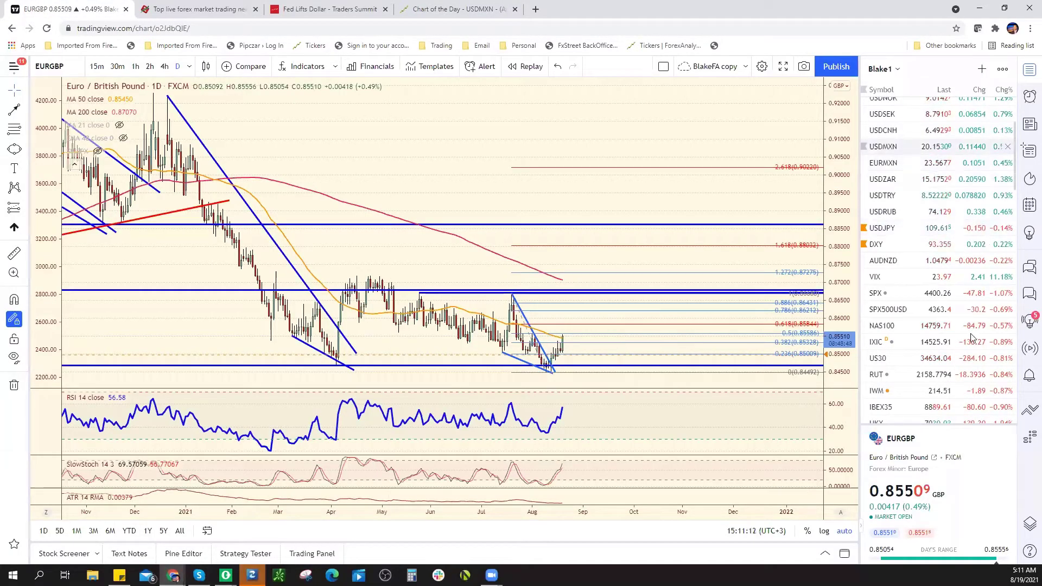
- View the zoomed-in USDMXN daily chart, then switch to SPX500USD
left_click(883, 147)
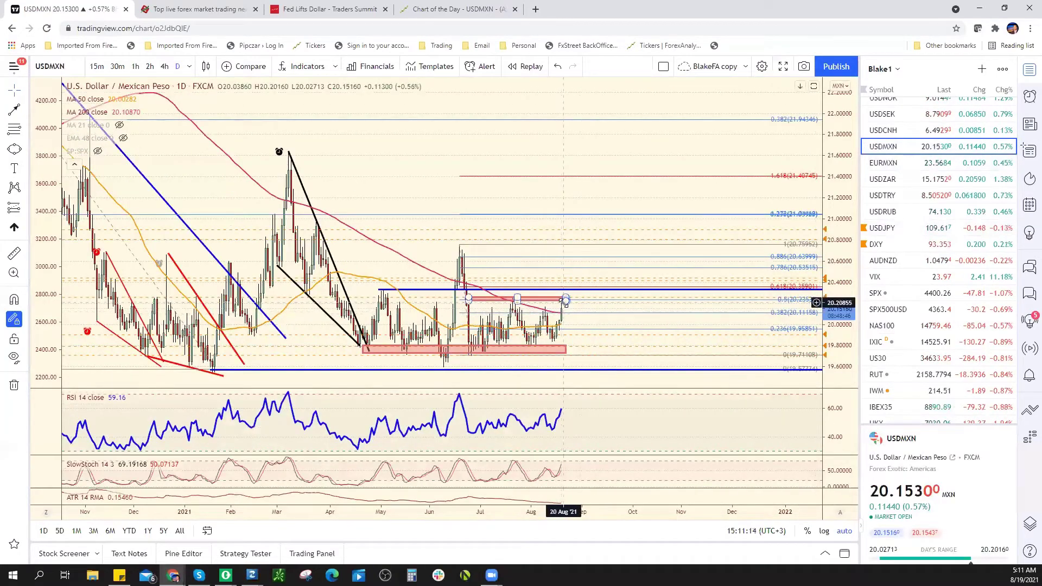
scroll(565, 300, "up", 5)
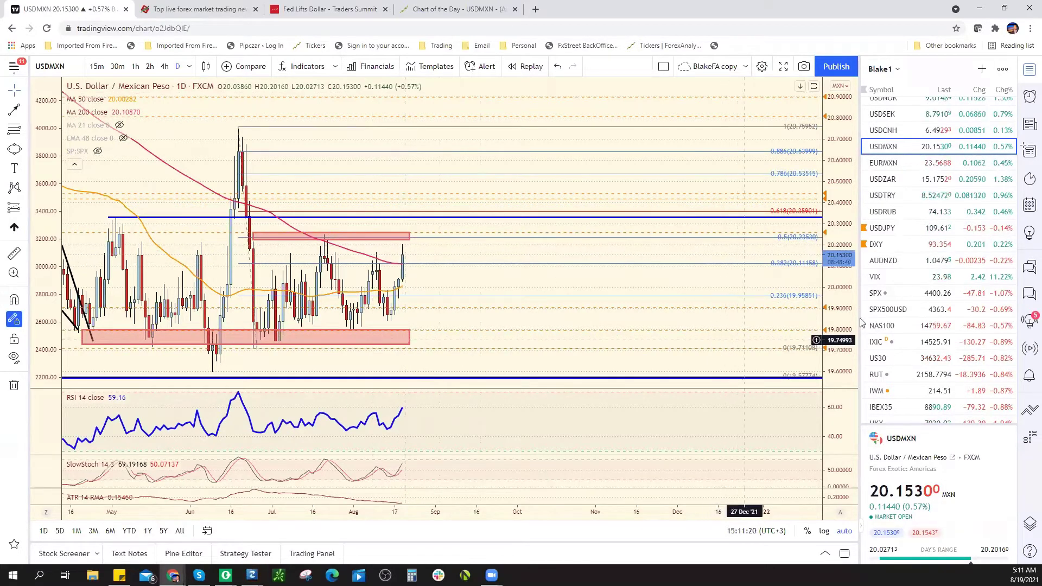
left_click(905, 311)
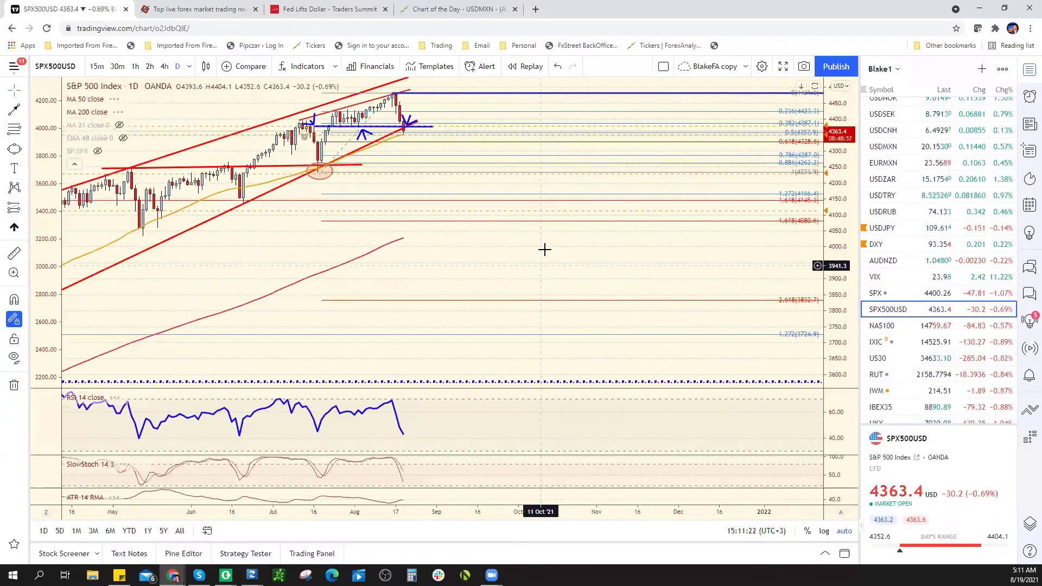
- Put SPX500USD on 1-hour candles and pan back to the earlier August hourly bars
scroll(643, 289, "down", 2)
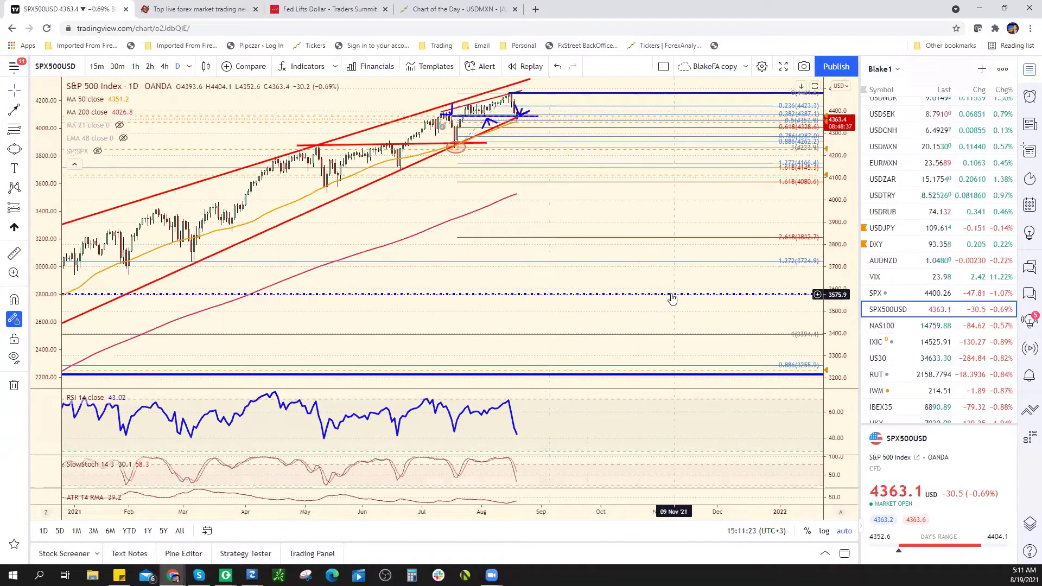
left_click(136, 66)
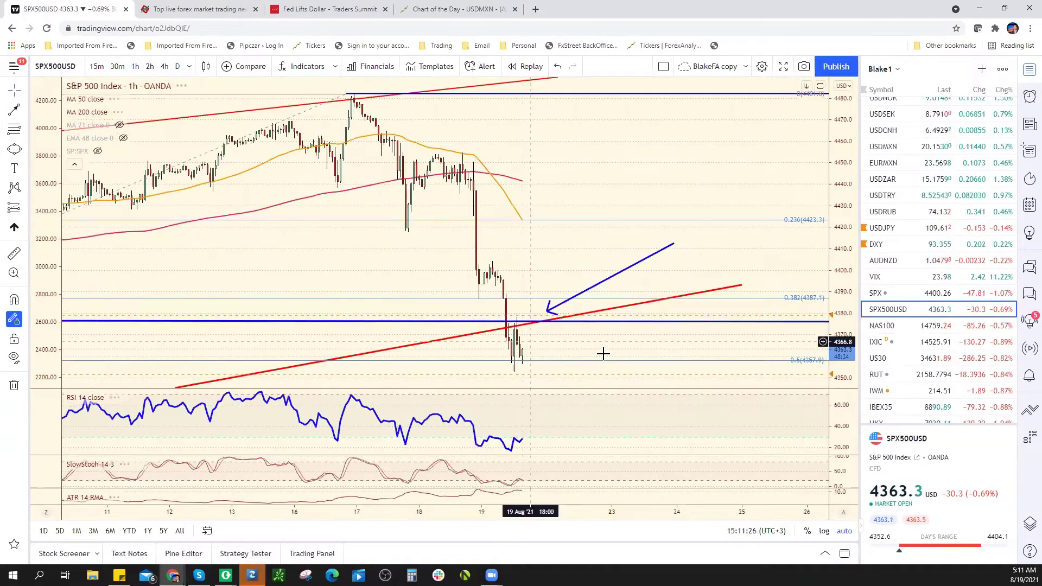
scroll(640, 368, "down", 3)
scroll(732, 380, "up", 2)
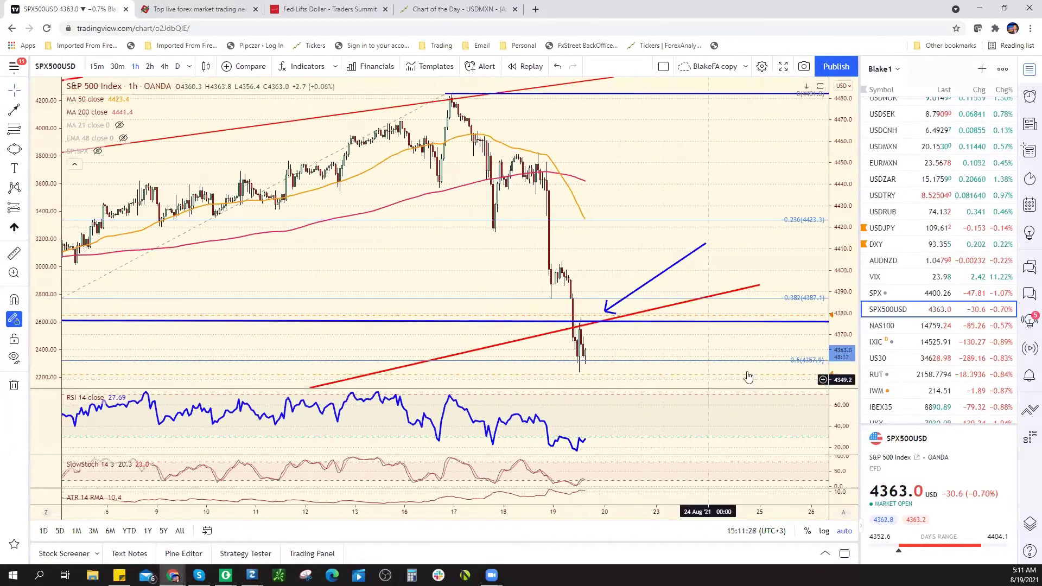
left_click_drag(628, 170, 726, 174)
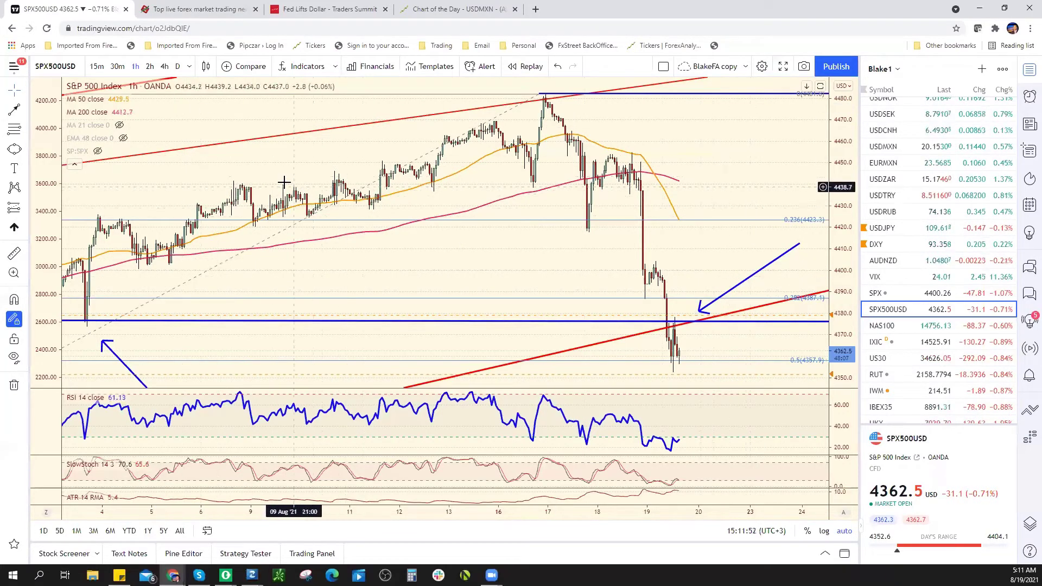
- Switch SPX500USD to 4-hour candles and remove the small blue arrow drawing
left_click(165, 67)
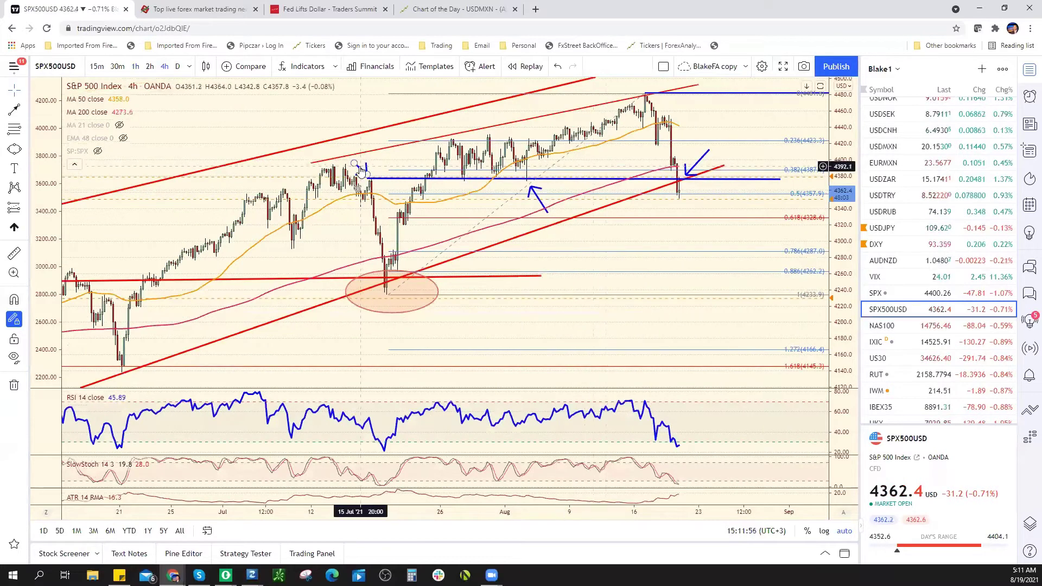
right_click(361, 168)
left_click(396, 339)
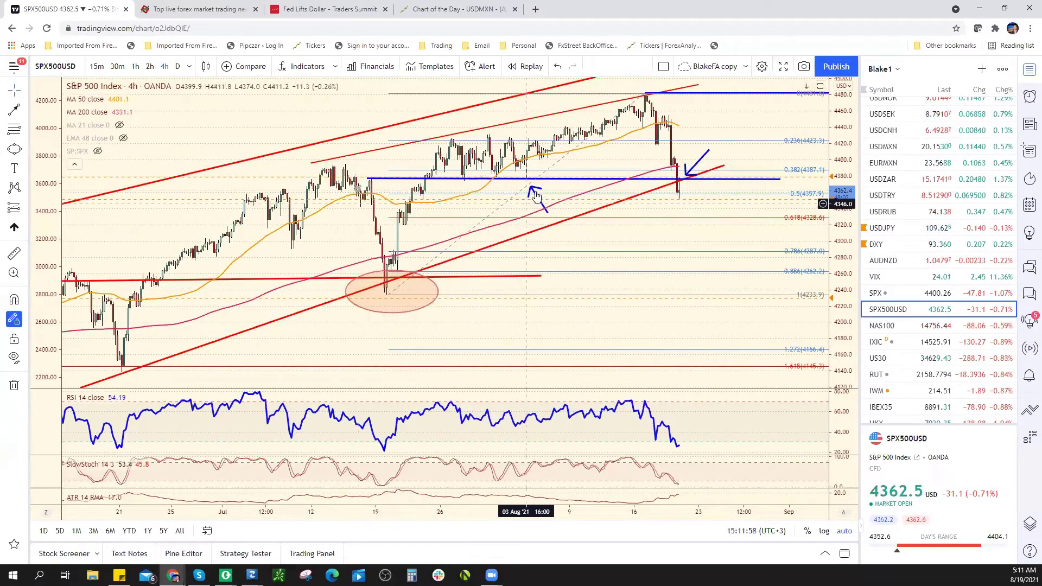
right_click(534, 195)
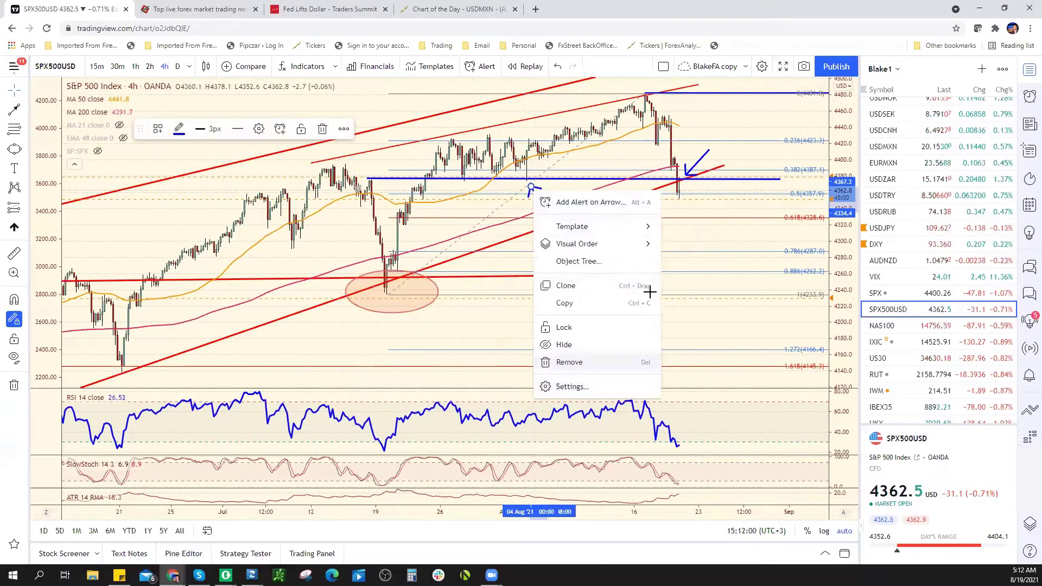
left_click(569, 361)
right_click(707, 155)
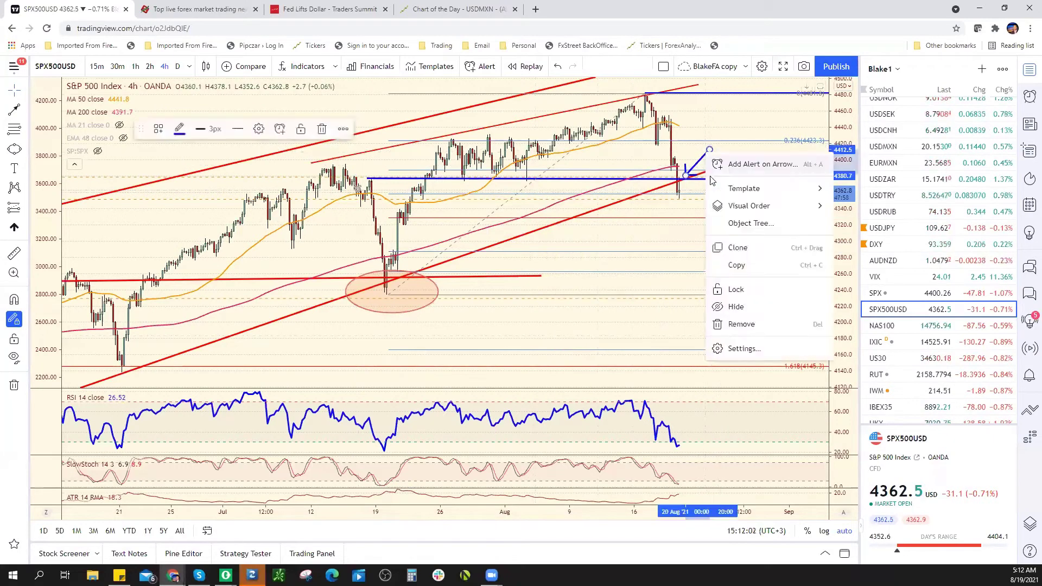
left_click(743, 323)
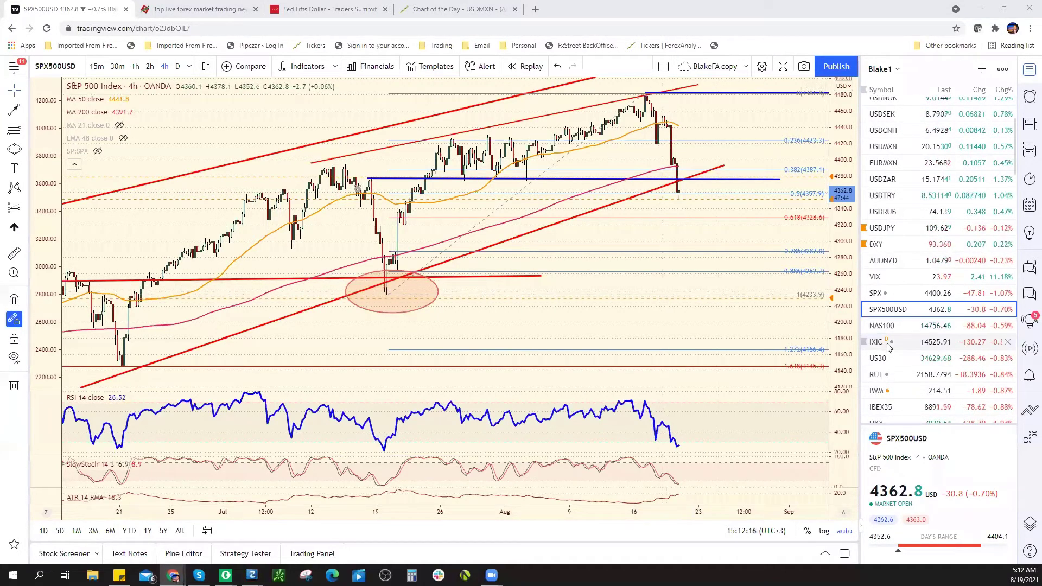
mouse_move(888, 347)
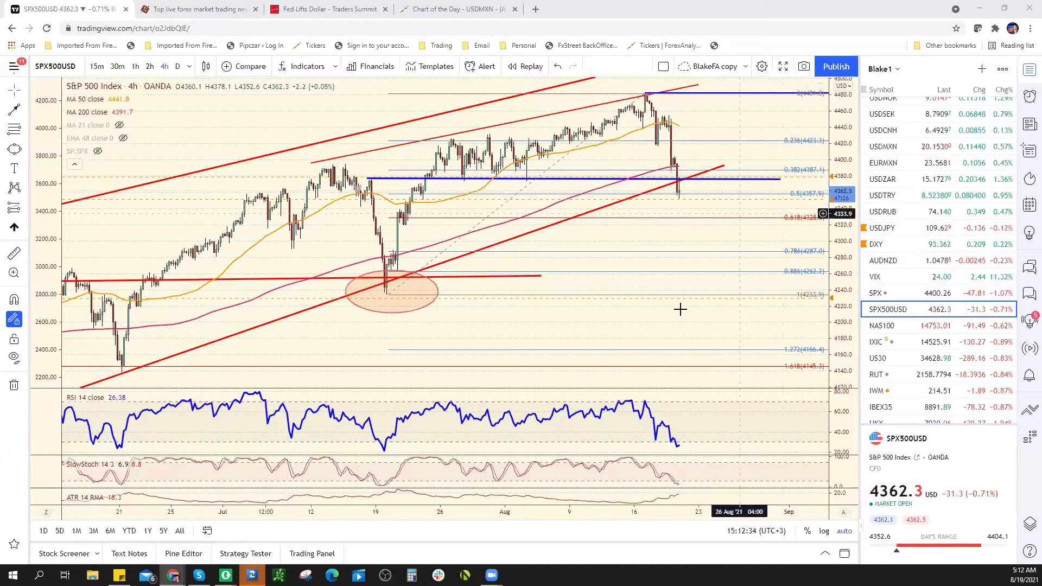
- Show the S&P 500 on hourly candles around the recent drop, then bring up ForexAnalytix Chat
scroll(760, 437, "up", 2)
scroll(760, 437, "up", 1)
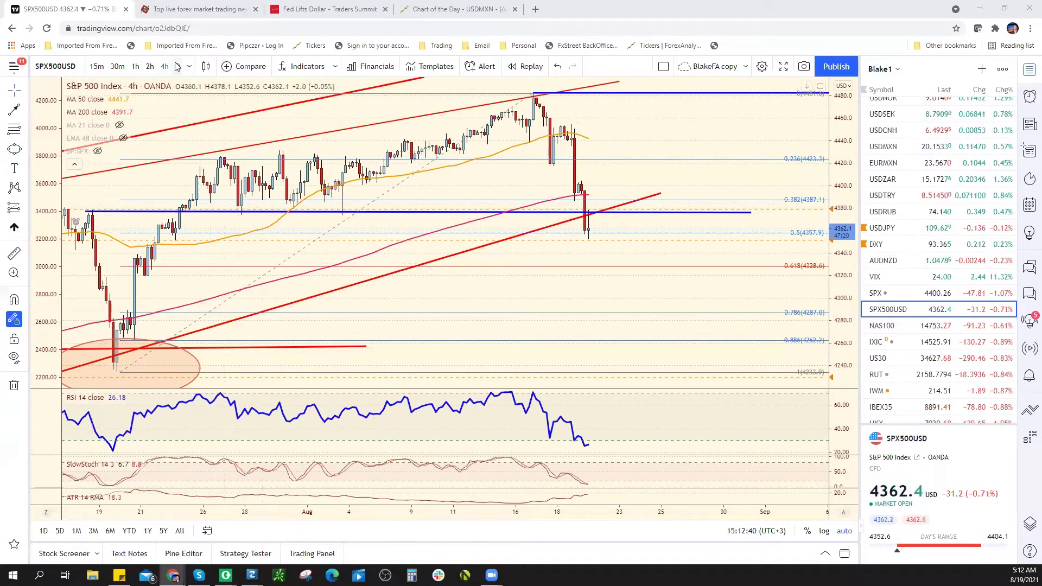
left_click(135, 66)
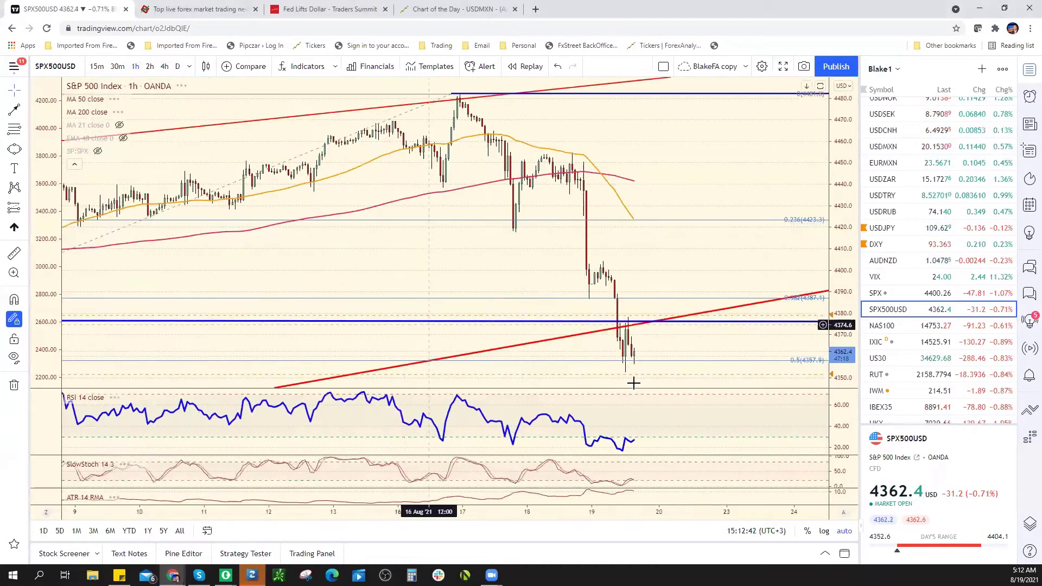
scroll(434, 347, "down", 2)
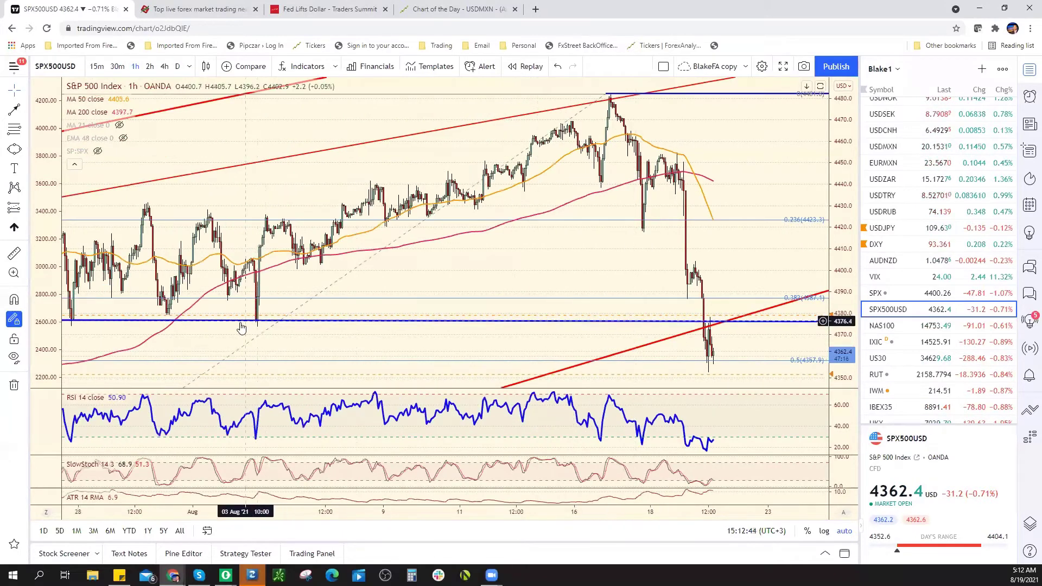
scroll(308, 330, "down", 3)
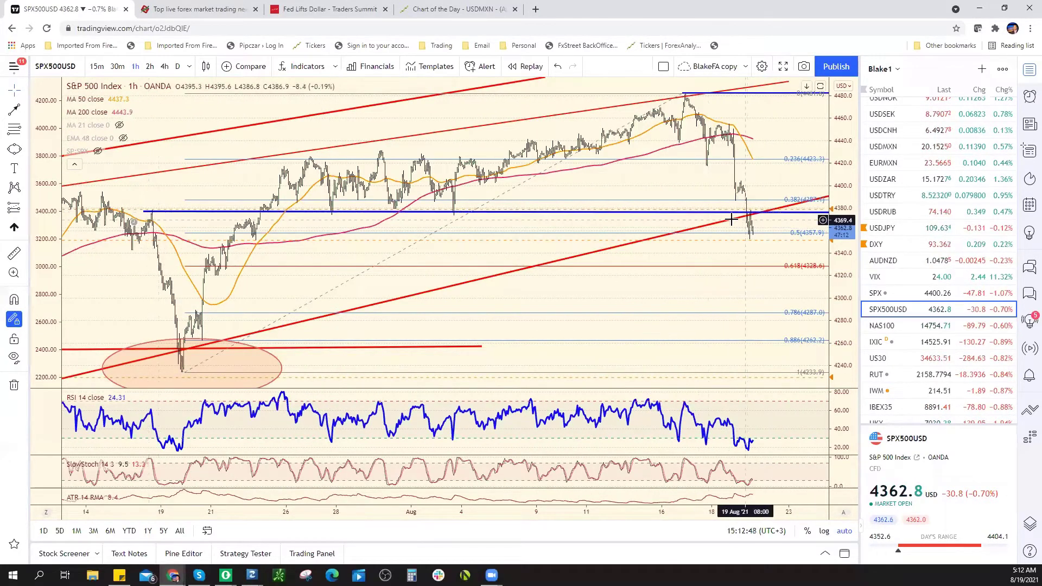
scroll(704, 326, "up", 5)
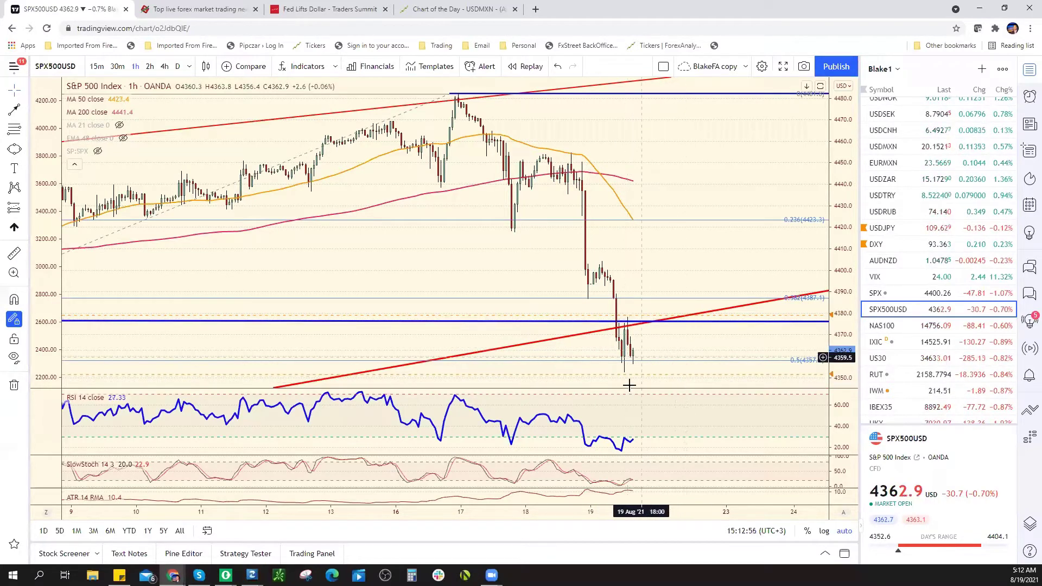
left_click(25, 112)
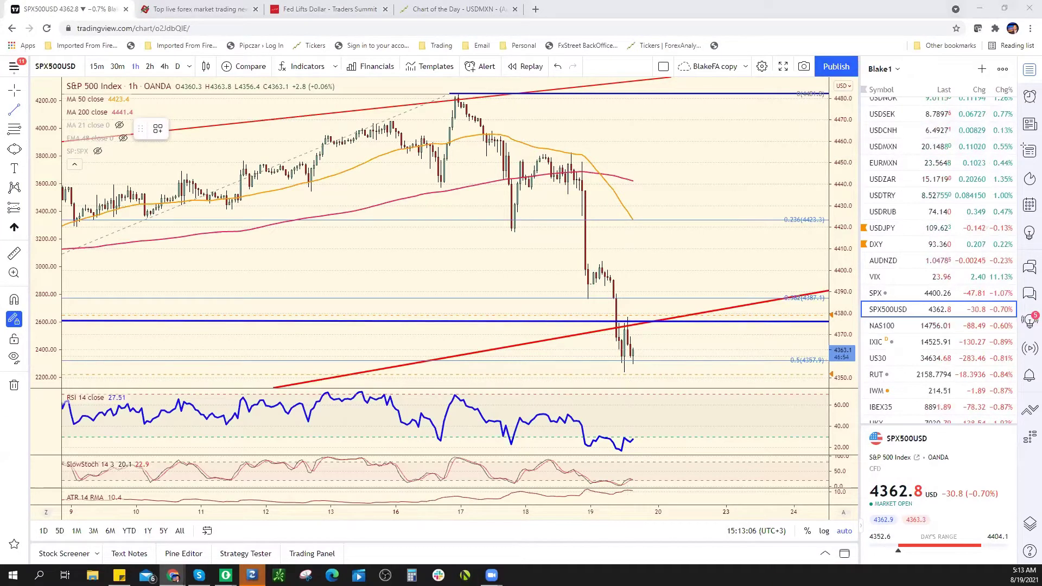
key("alt+Tab")
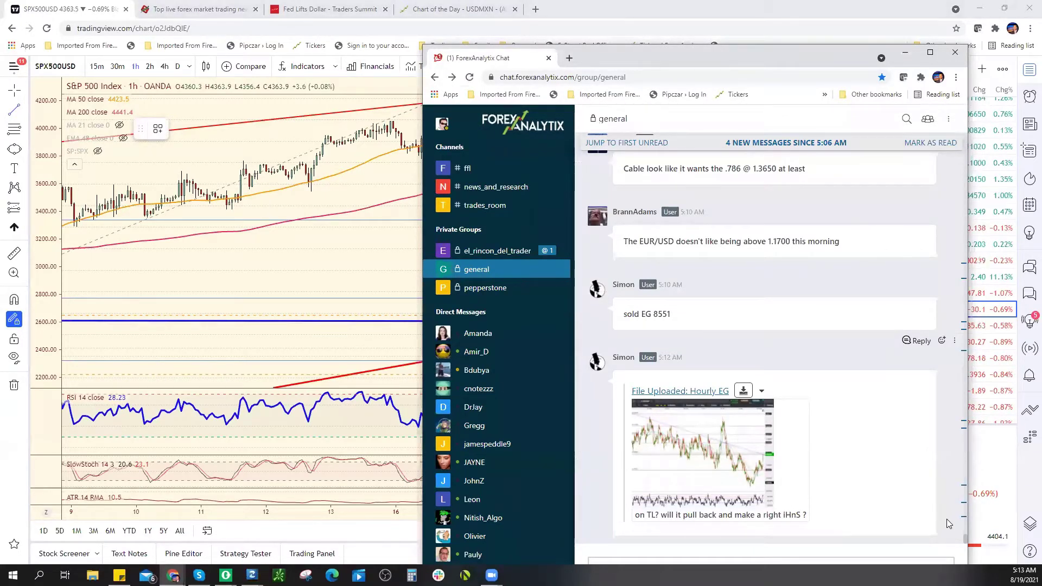
- In trades_room, scroll back and highlight the long USDMXN avg 20.00 and long USDNOK 8.892 posts
left_click(485, 205)
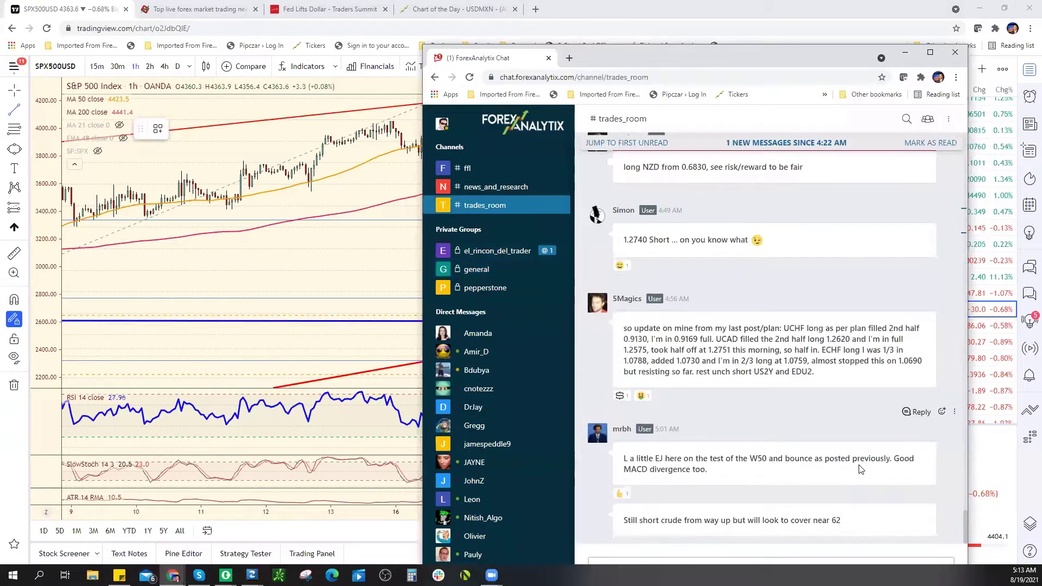
scroll(859, 469, "up", 15)
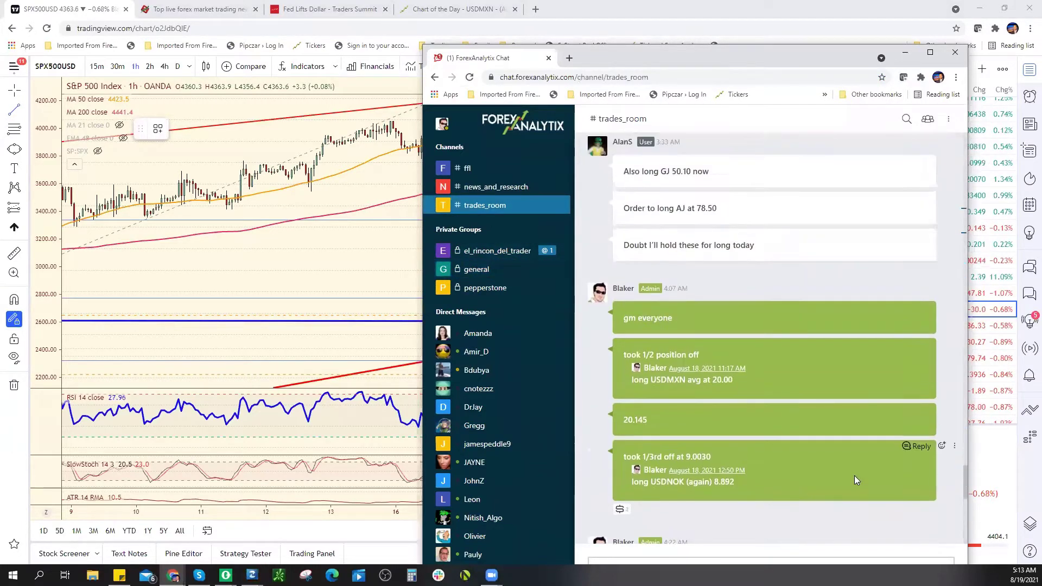
scroll(856, 470, "up", 15)
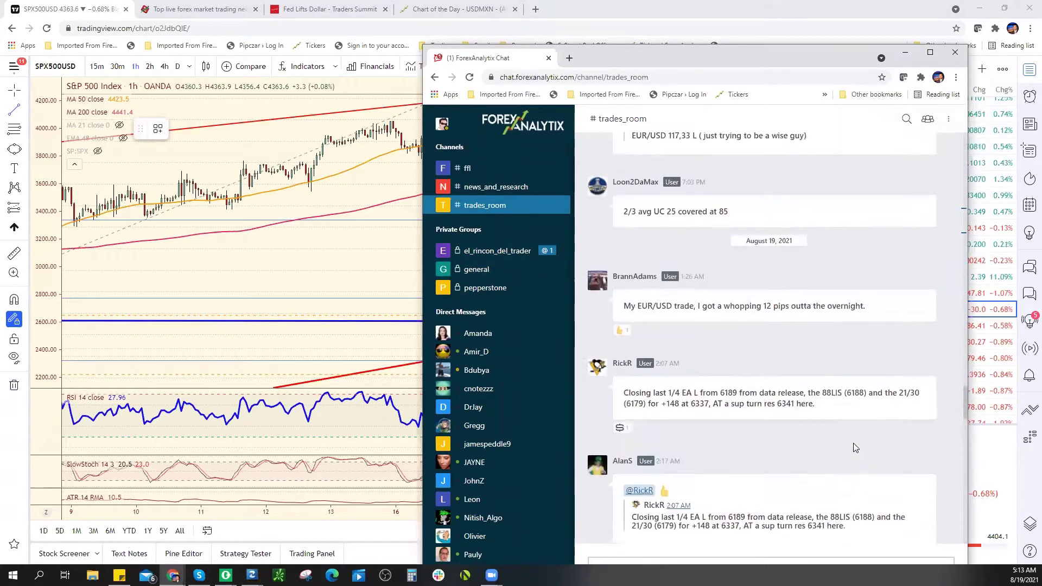
scroll(854, 444, "up", 15)
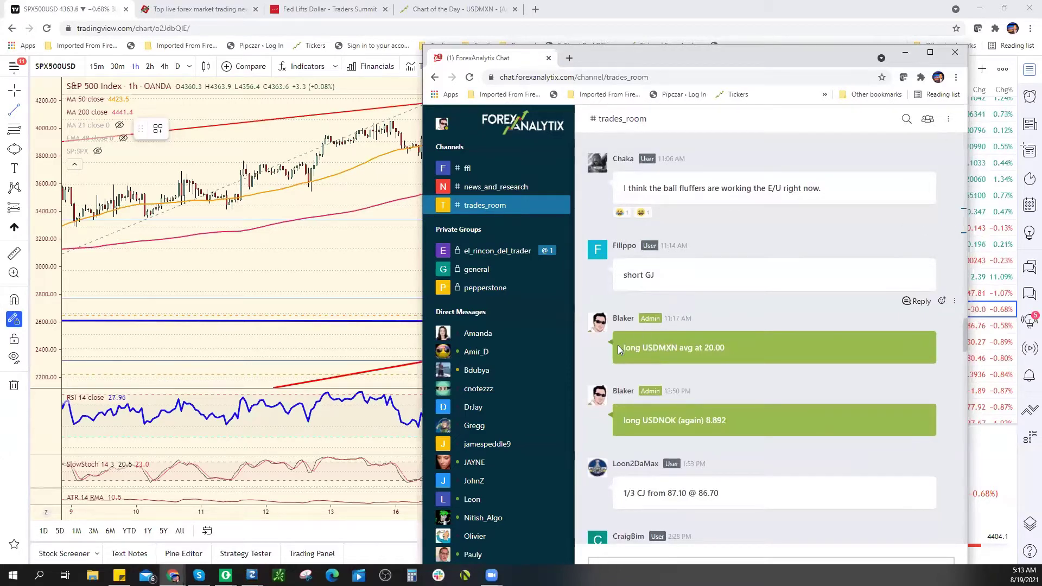
left_click_drag(618, 345, 761, 356)
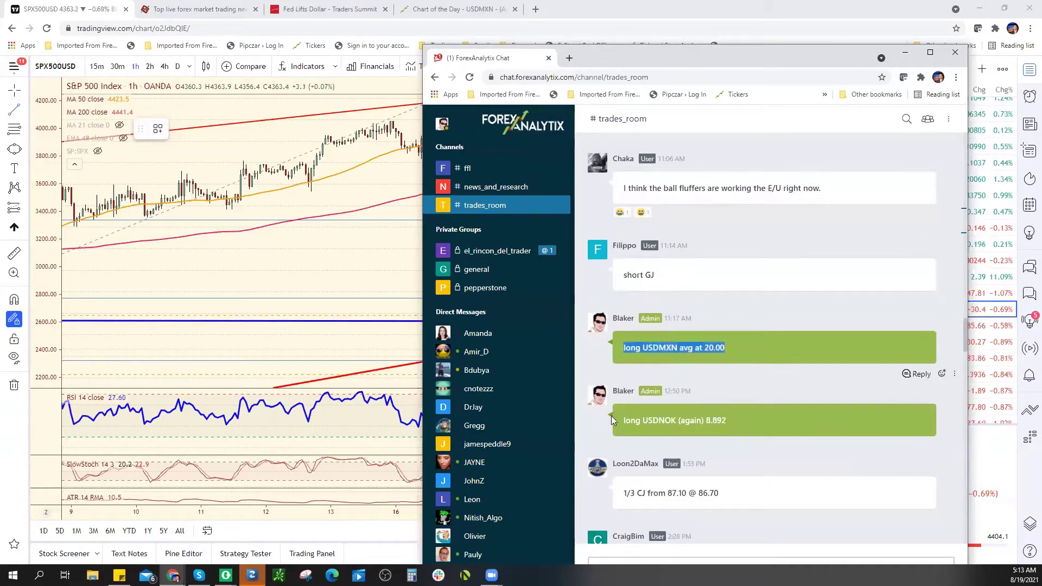
left_click_drag(771, 420, 621, 421)
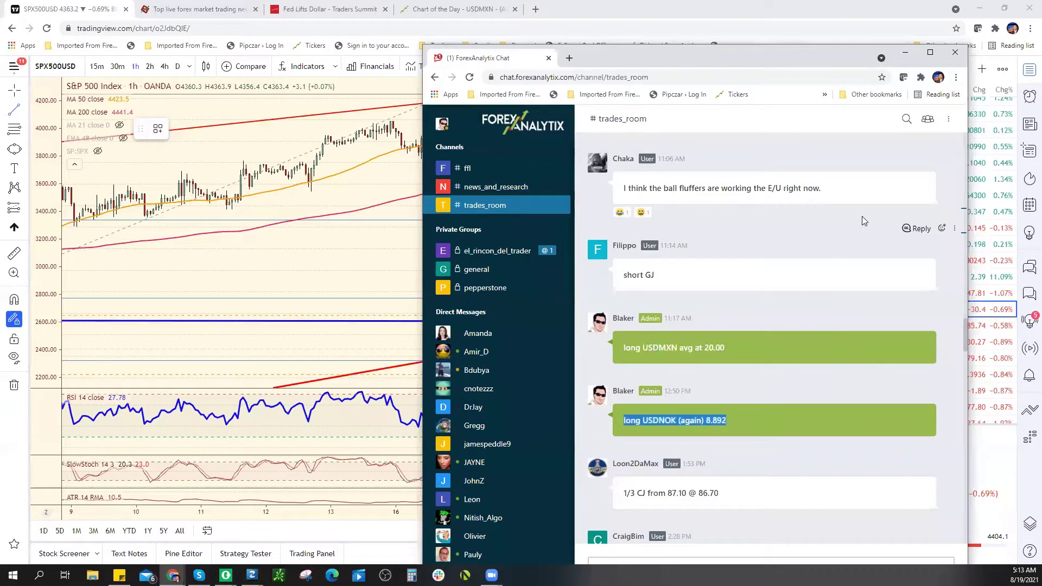
scroll(888, 299, "down", 5)
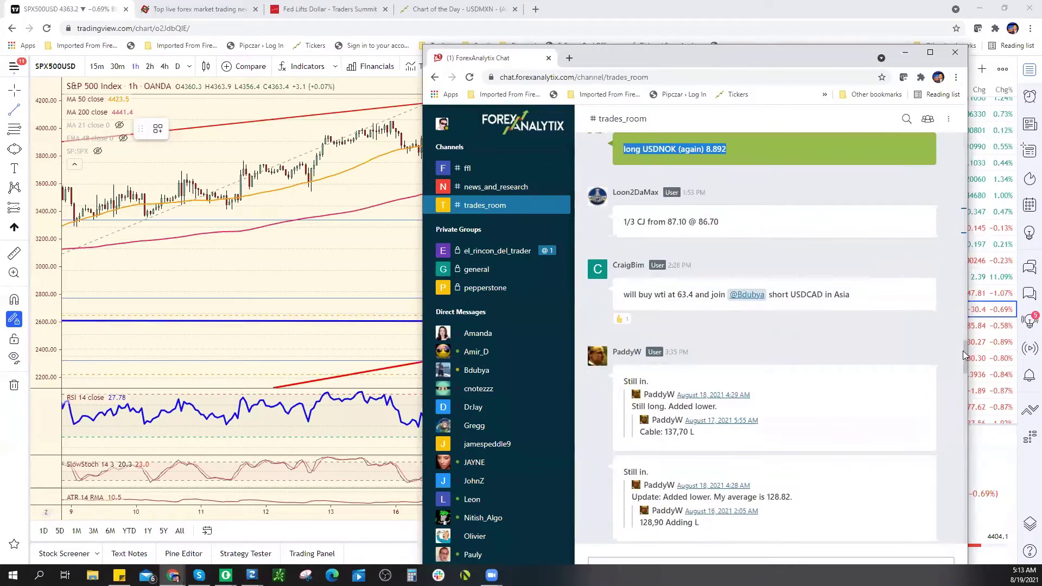
left_click_drag(963, 350, 954, 489)
scroll(779, 451, "down", 3)
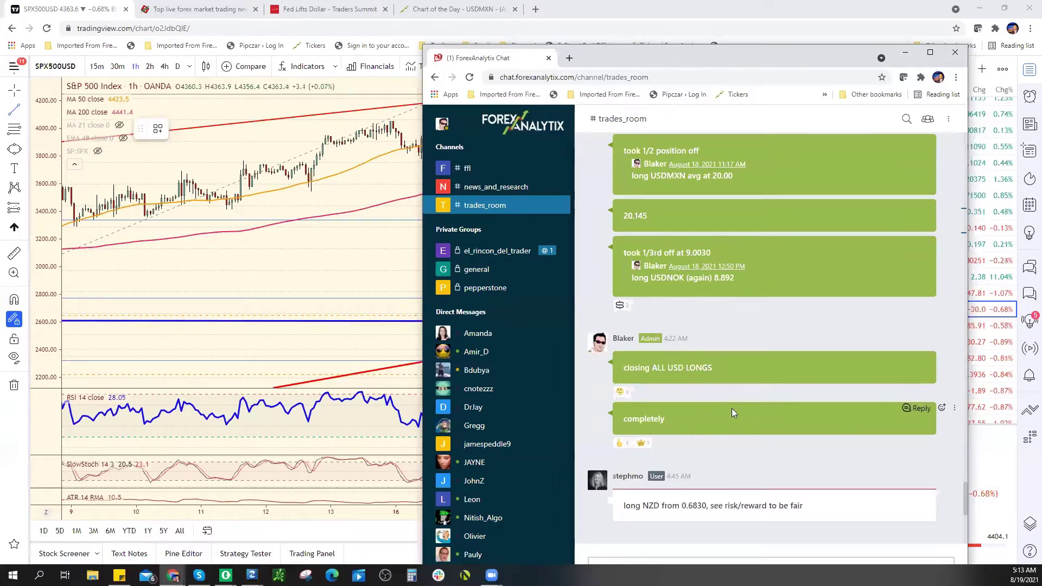
scroll(775, 290, "up", 2)
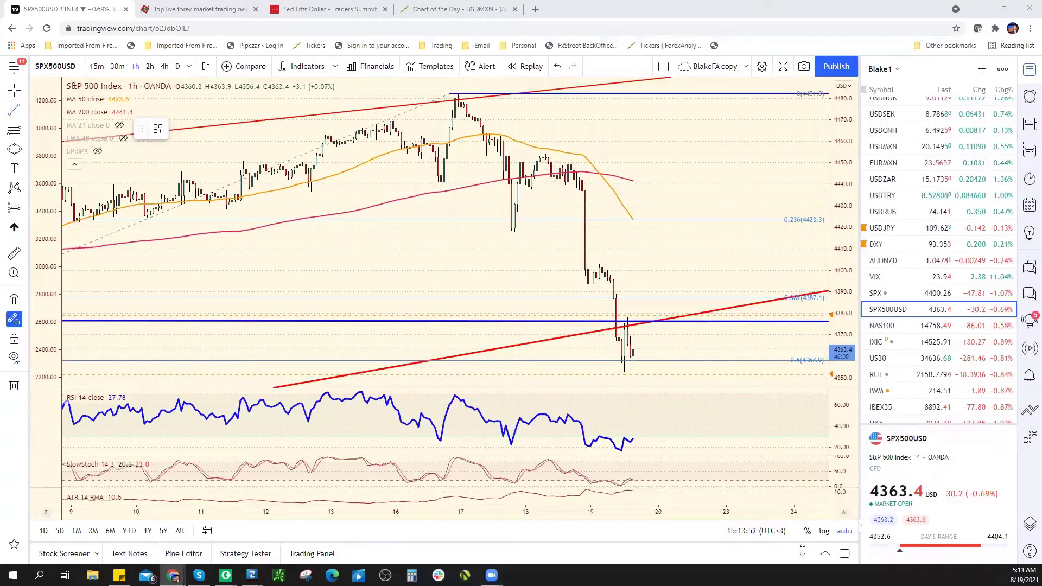
- Put SPX500USD on daily candles, zoomed to show the rising channel since late 2020
scroll(705, 358, "down", 3)
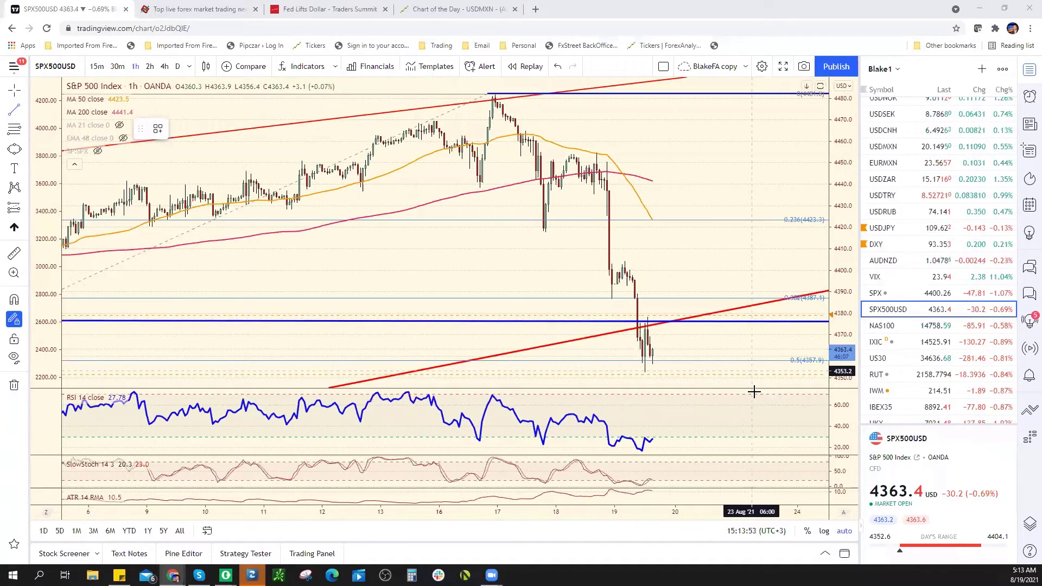
left_click(178, 66)
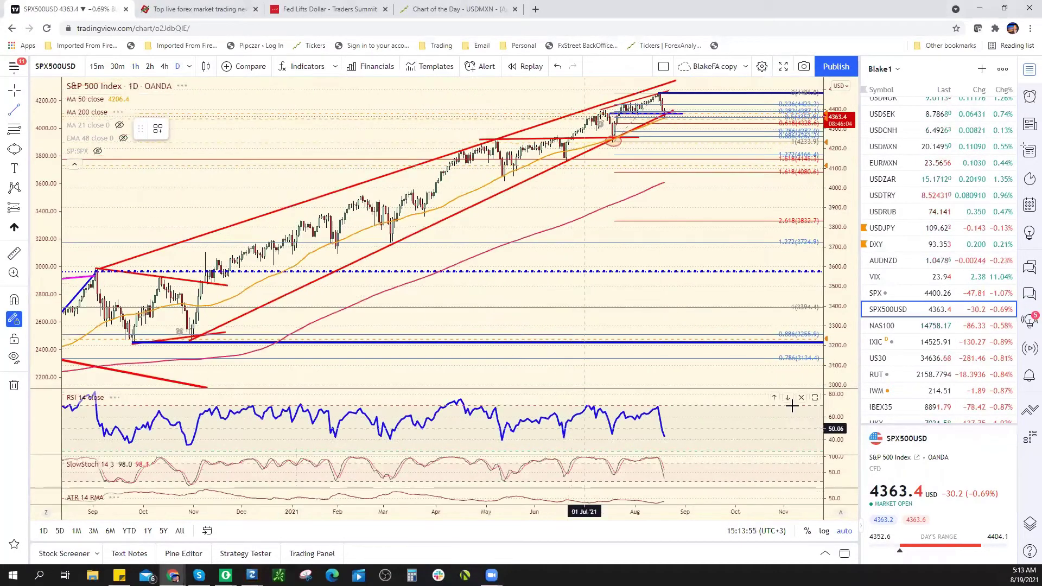
scroll(624, 318, "up", 2)
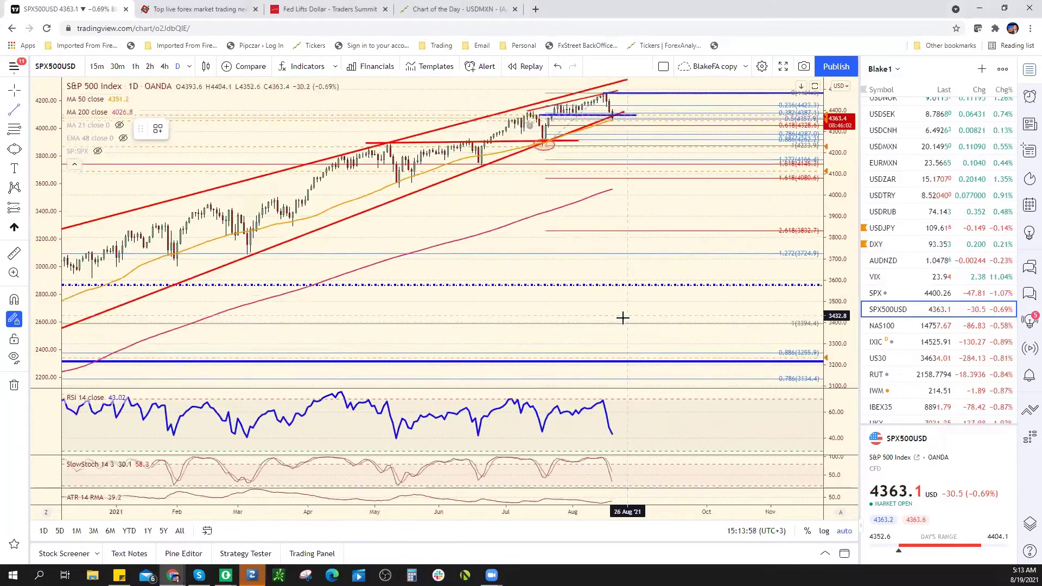
scroll(468, 254, "down", 2)
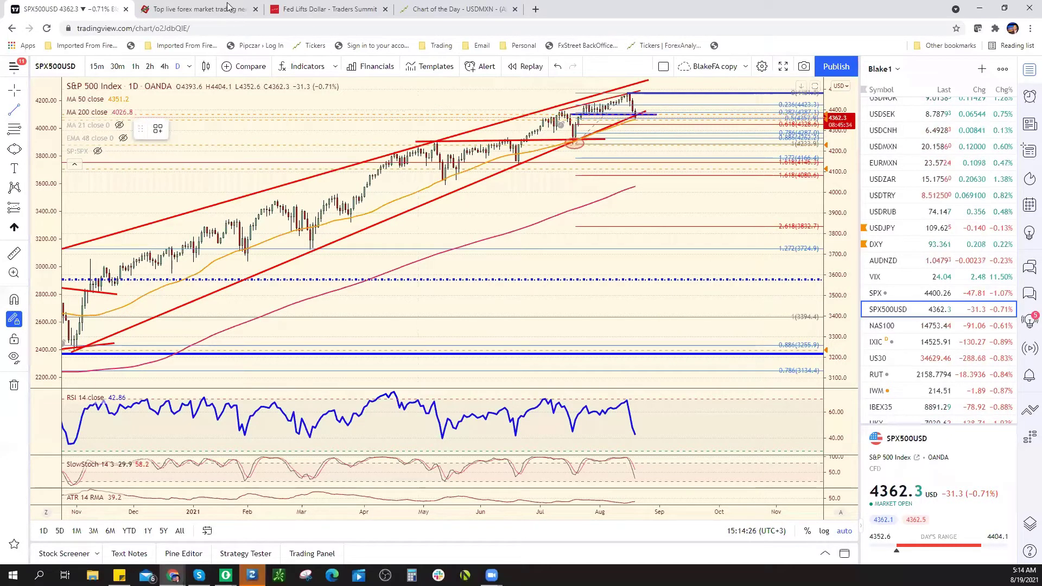
- Switch SPX500USD back to 4-hour candles and zoom out toward the October 2020 low
left_click(165, 66)
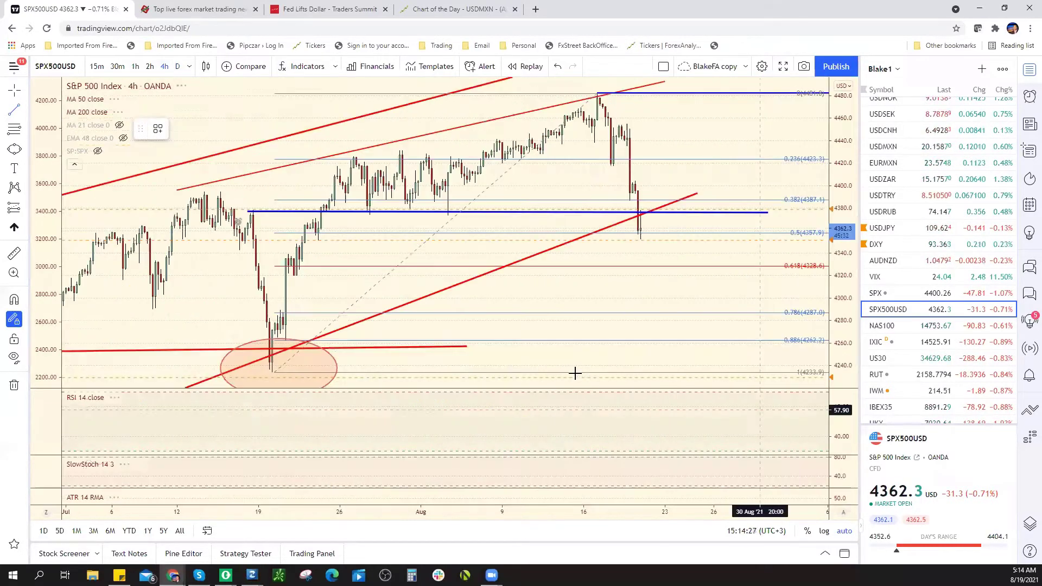
scroll(433, 293, "down", 2)
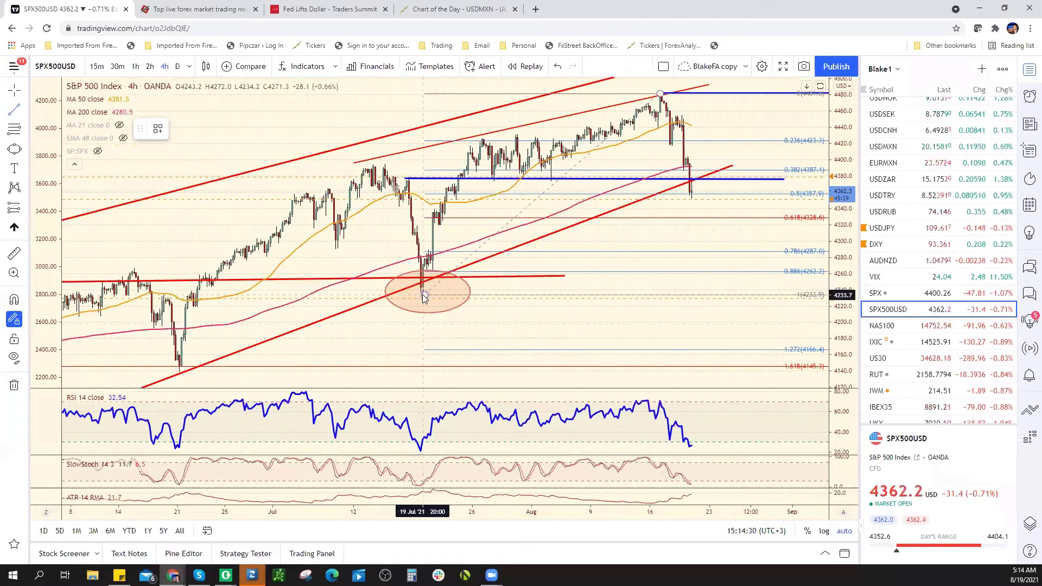
scroll(513, 331, "down", 4)
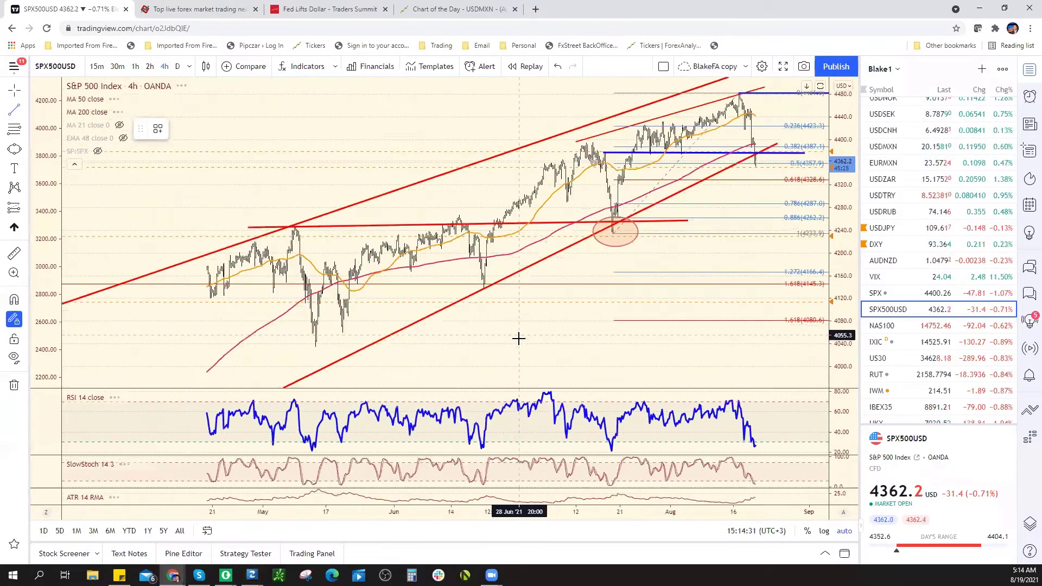
scroll(518, 338, "down", 4)
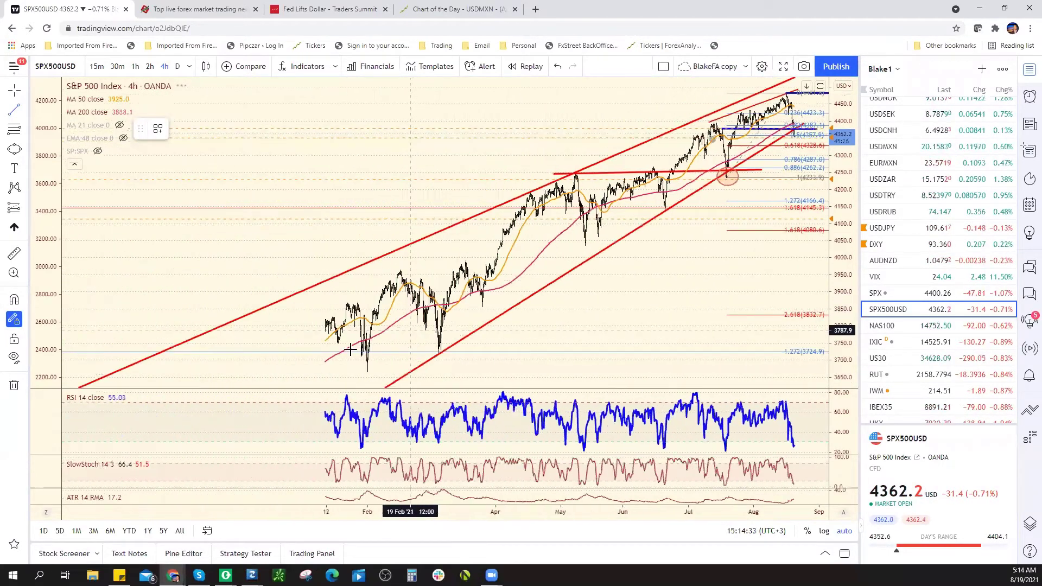
scroll(350, 349, "down", 5)
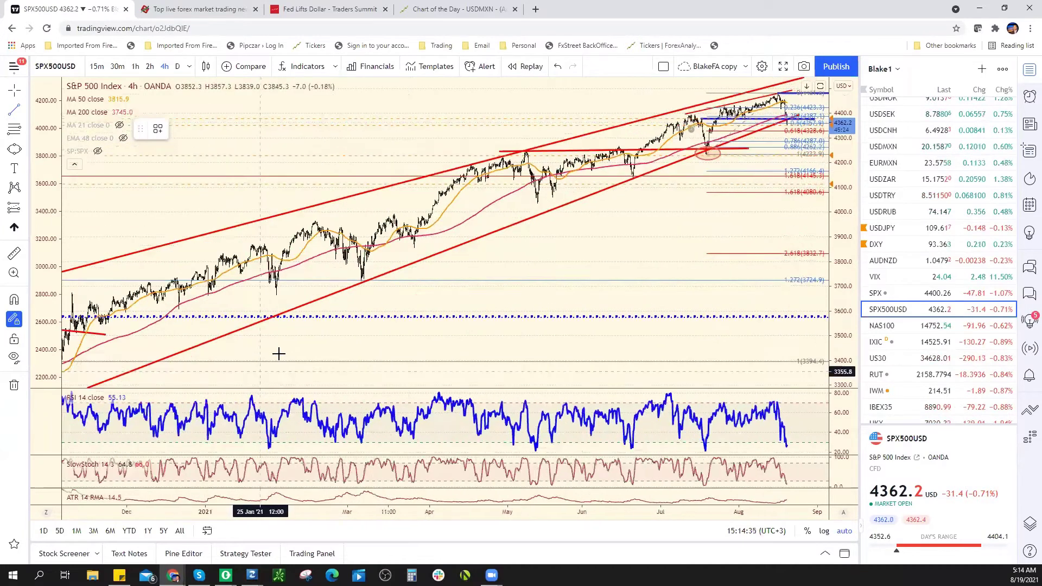
scroll(223, 362, "down", 3)
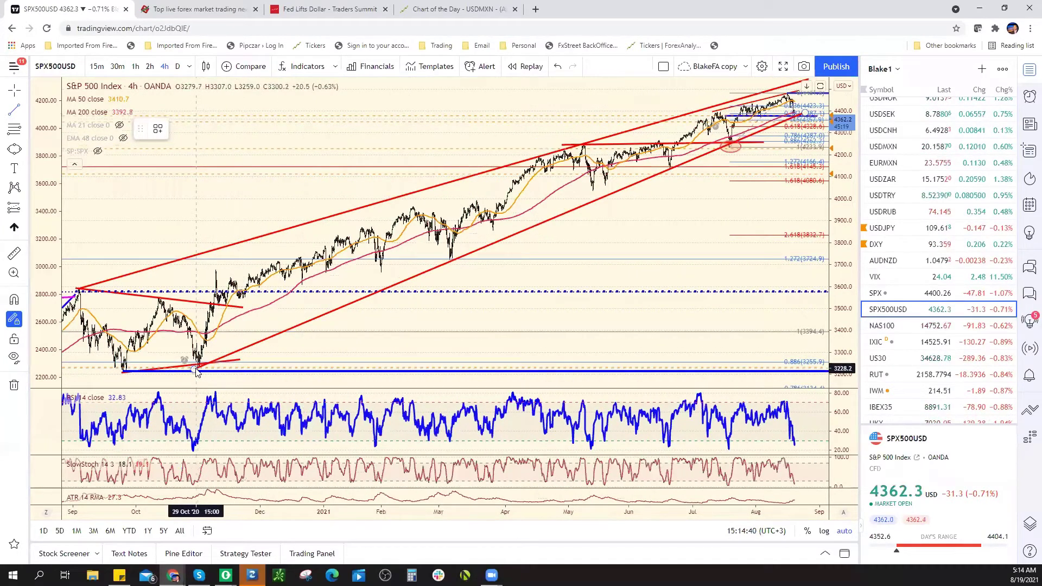
mouse_move(196, 369)
left_mouse_down()
mouse_move(221, 369)
mouse_move(195, 369)
left_mouse_up()
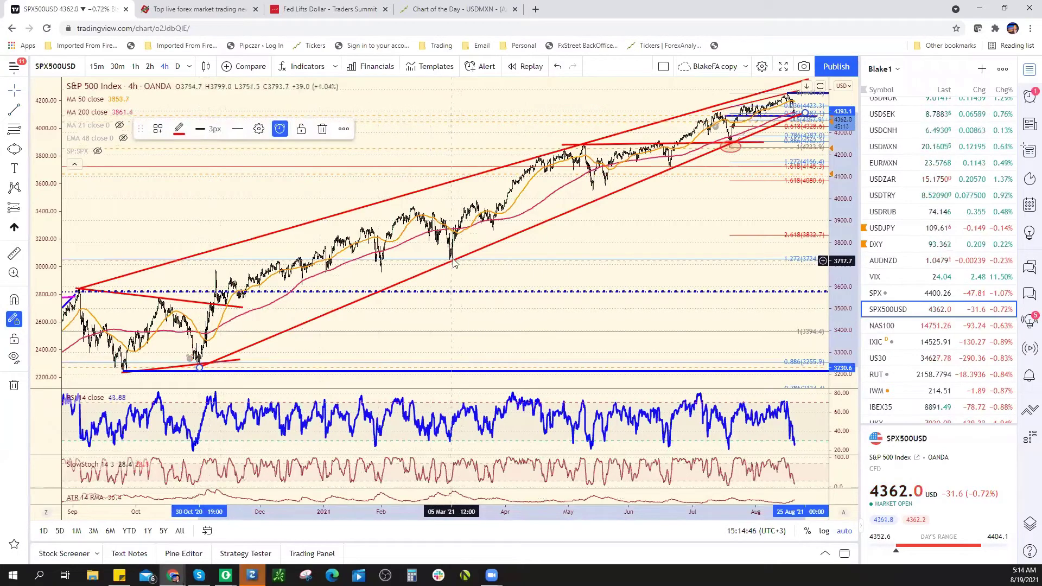
- Dismiss the SPX500USD alert popup and zoom into the April–August 2021 price action
left_click(589, 349)
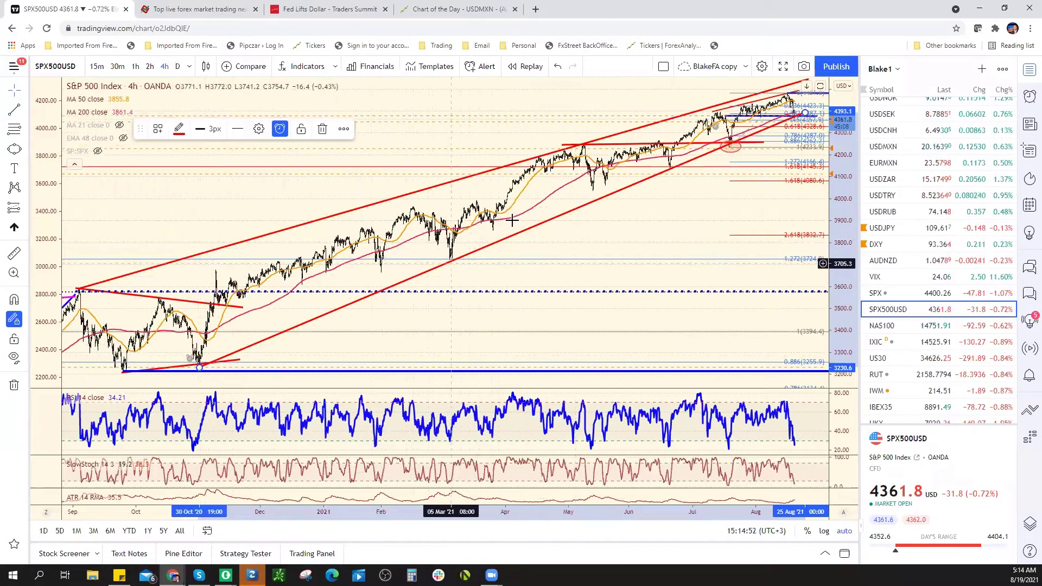
scroll(673, 176, "up", 5)
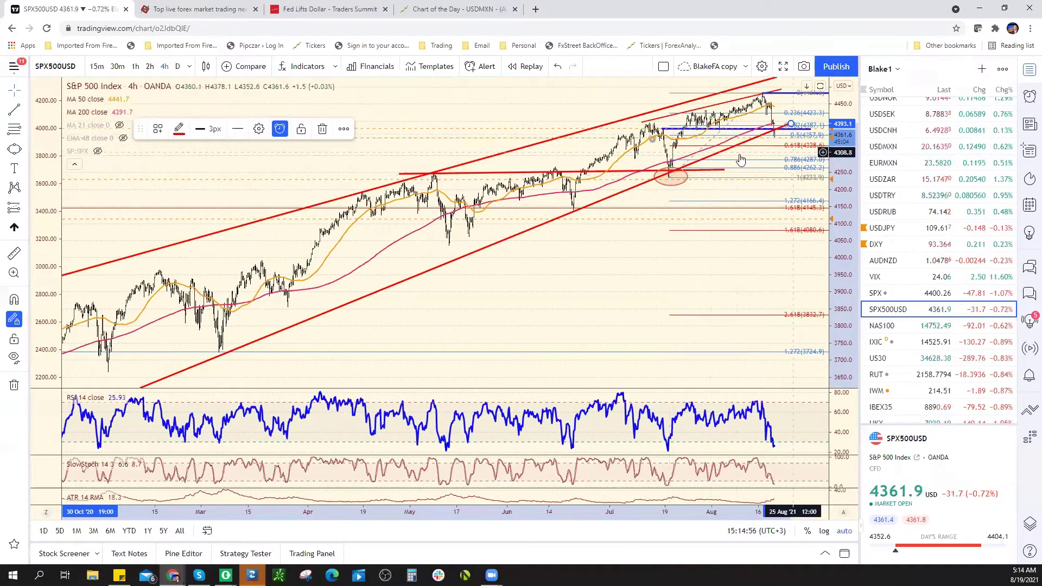
scroll(628, 214, "up", 5)
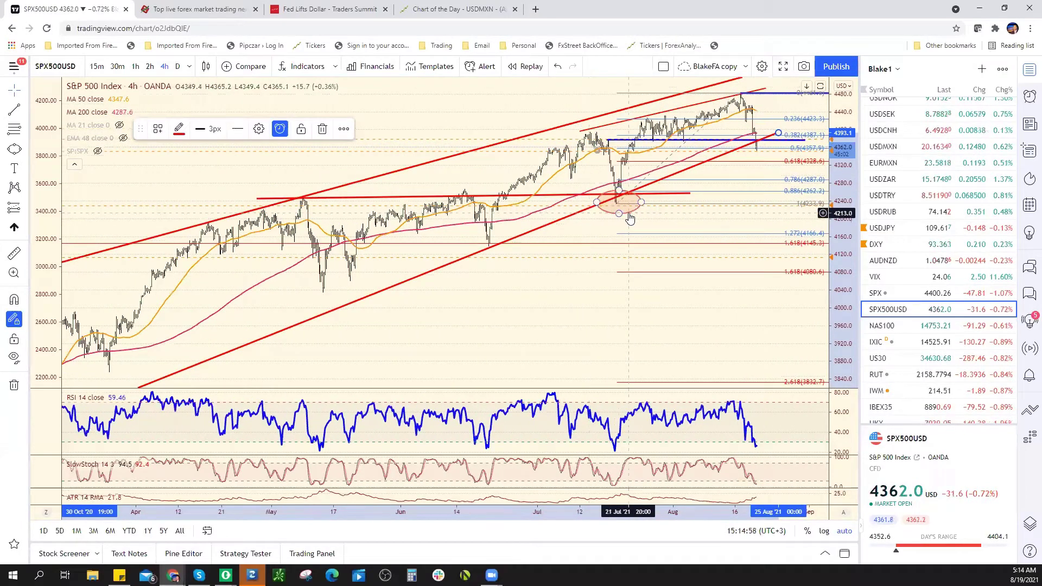
- Clone the shaded ellipse onto the latest drop at the lower red channel line, then switch to ForexAnalytix
right_click(629, 215)
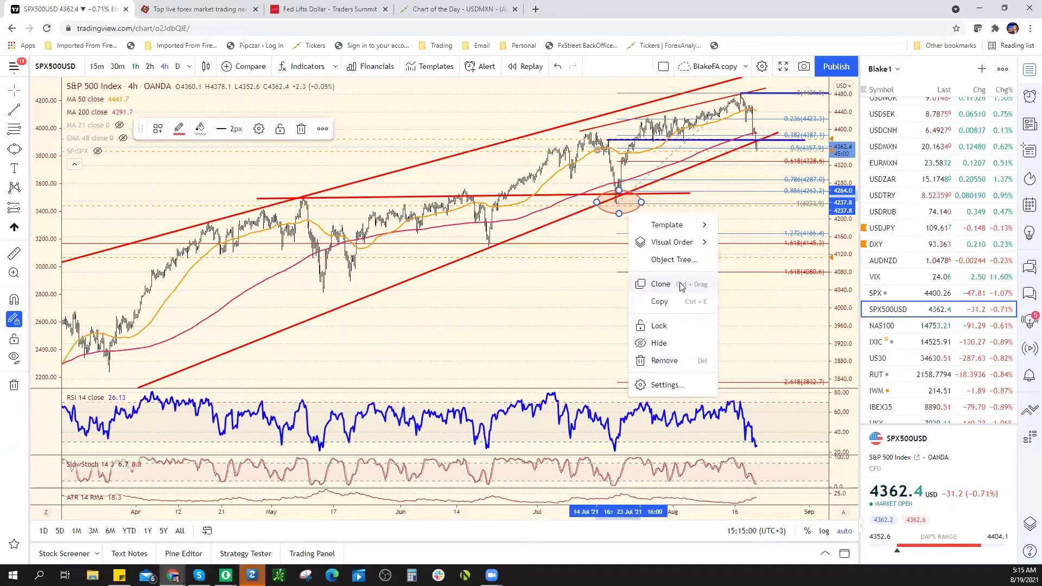
left_click(660, 284)
mouse_move(637, 202)
left_mouse_down()
mouse_move(636, 179)
mouse_move(769, 138)
left_mouse_up()
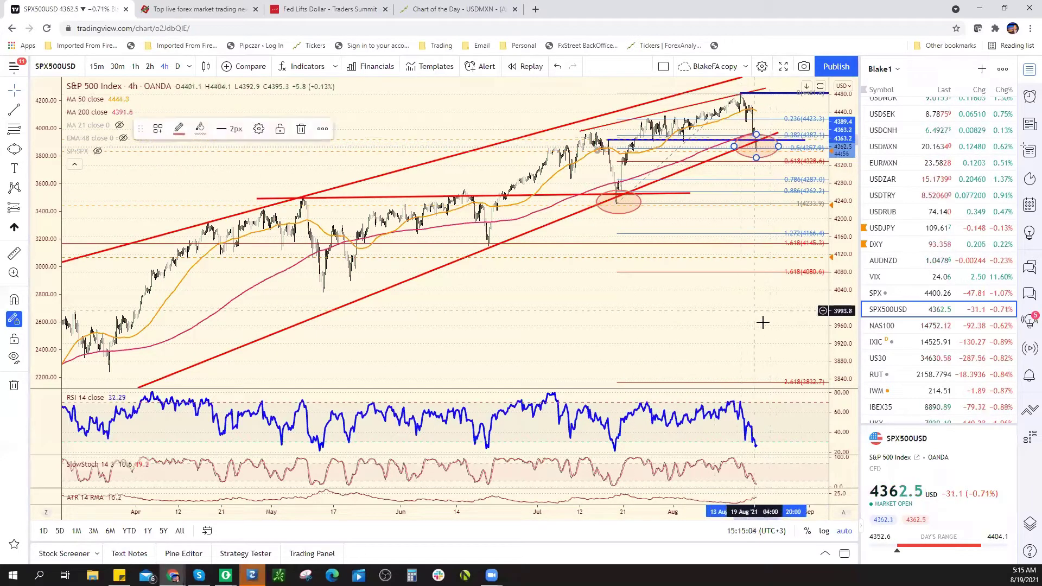
scroll(744, 328, "up", 4)
scroll(686, 182, "up", 2)
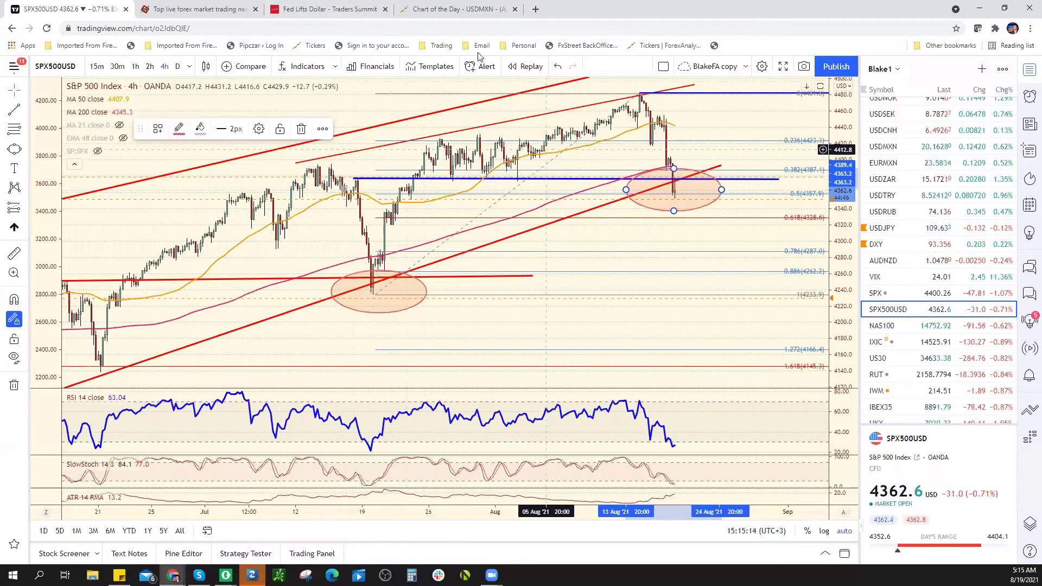
key("ctrl+4")
- Show ForexAnalytix's Closed Patterns in Play with the EUR/USD panel collapsed, then return to TradingView
left_click(828, 67)
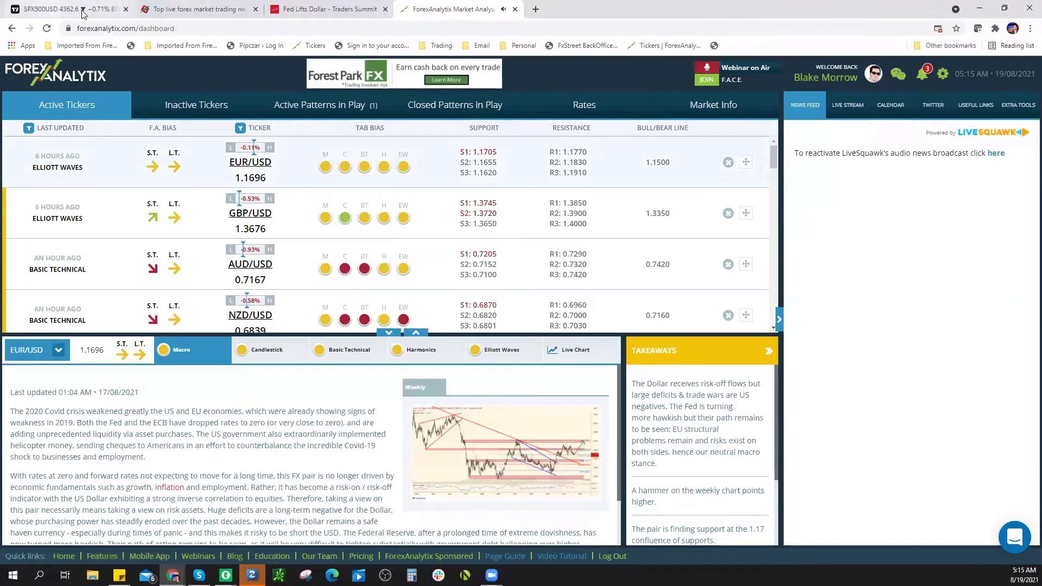
left_click(455, 105)
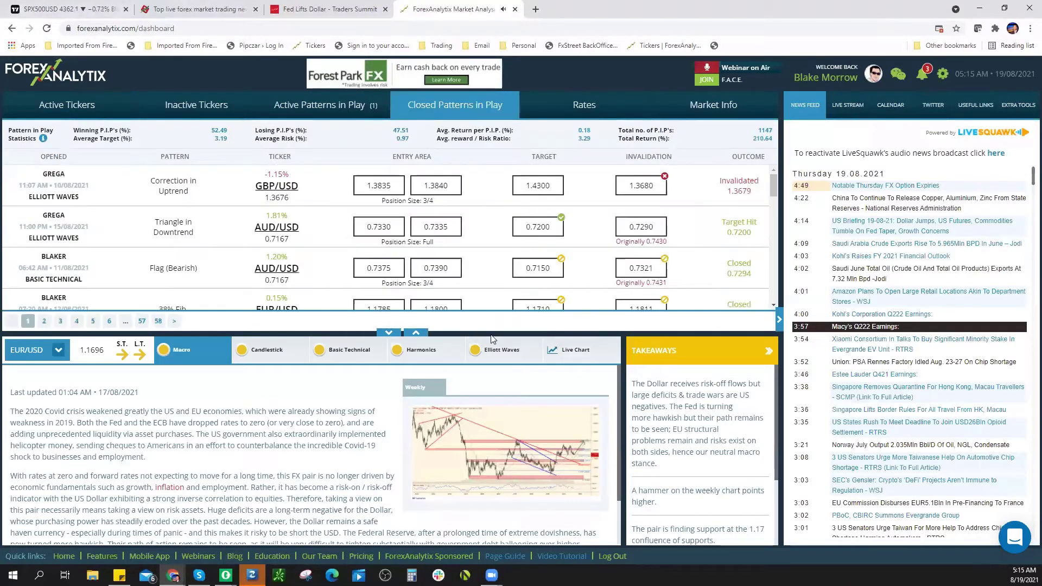
left_click(390, 333)
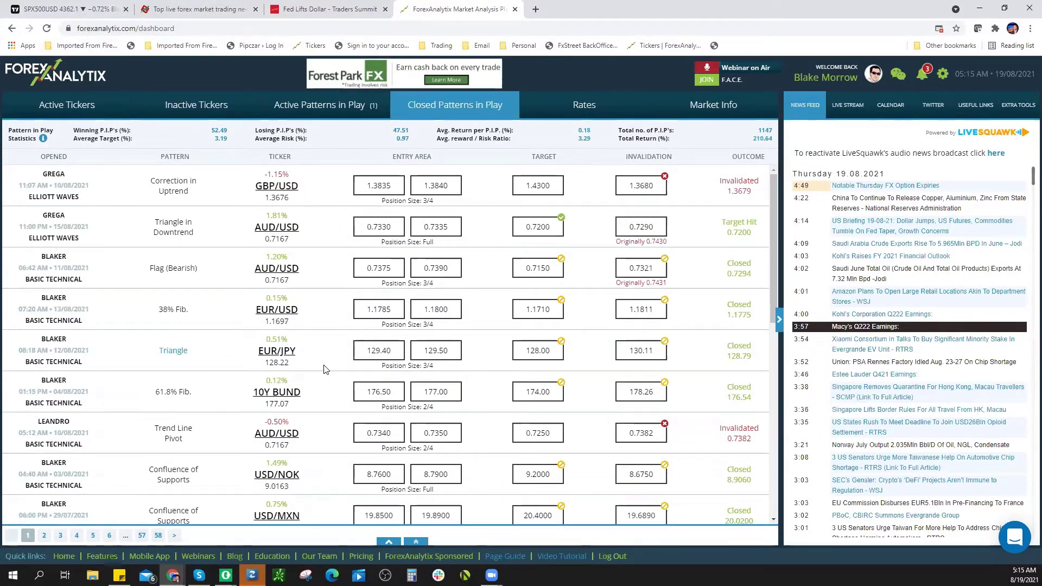
left_click(73, 16)
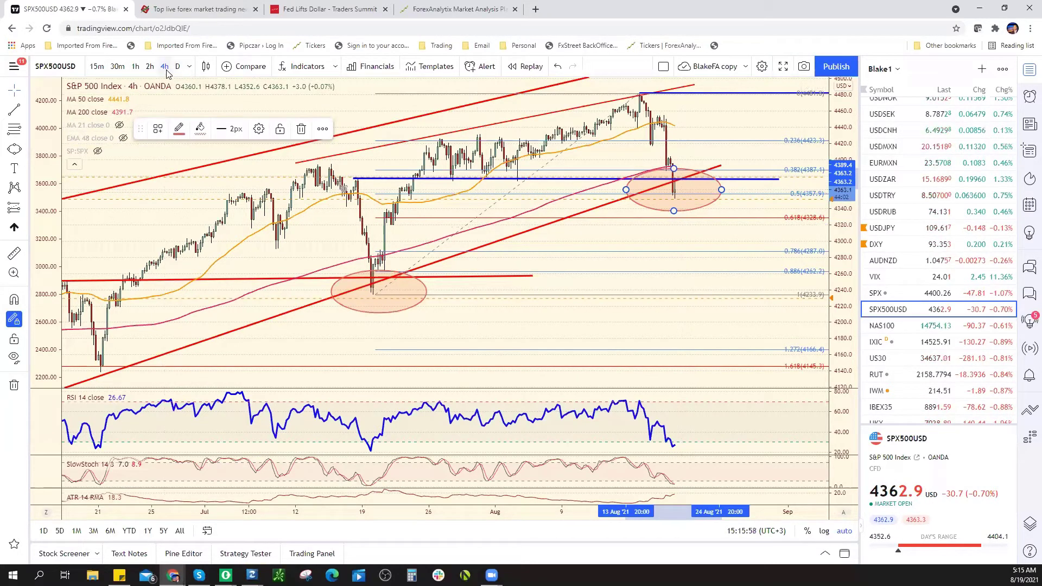
- Put SPX500USD on 1-hour bars and draw a blue rectangle over the latest candles
scroll(633, 272, "up", 5)
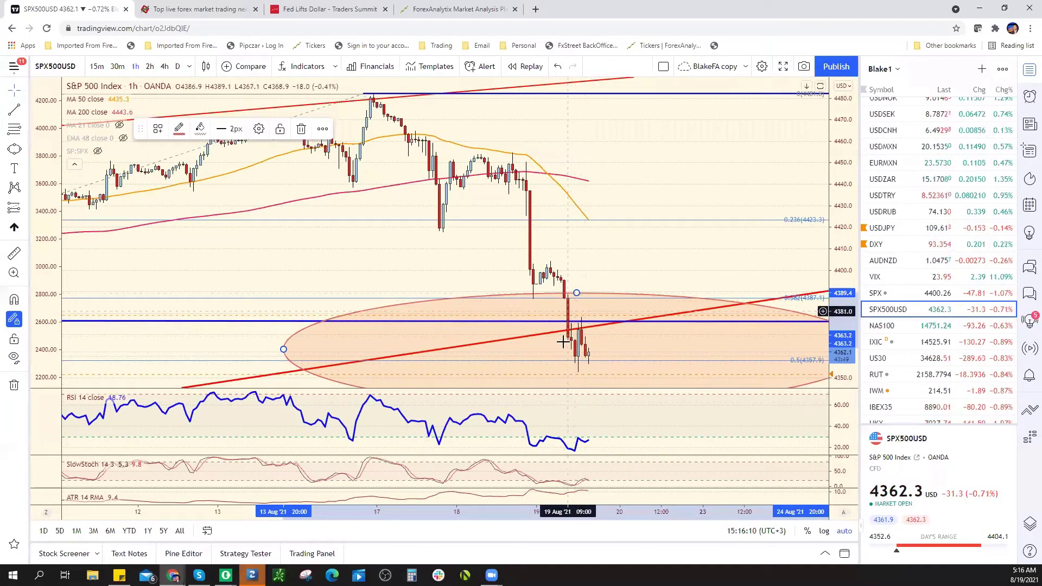
left_click(25, 151)
left_click(60, 215)
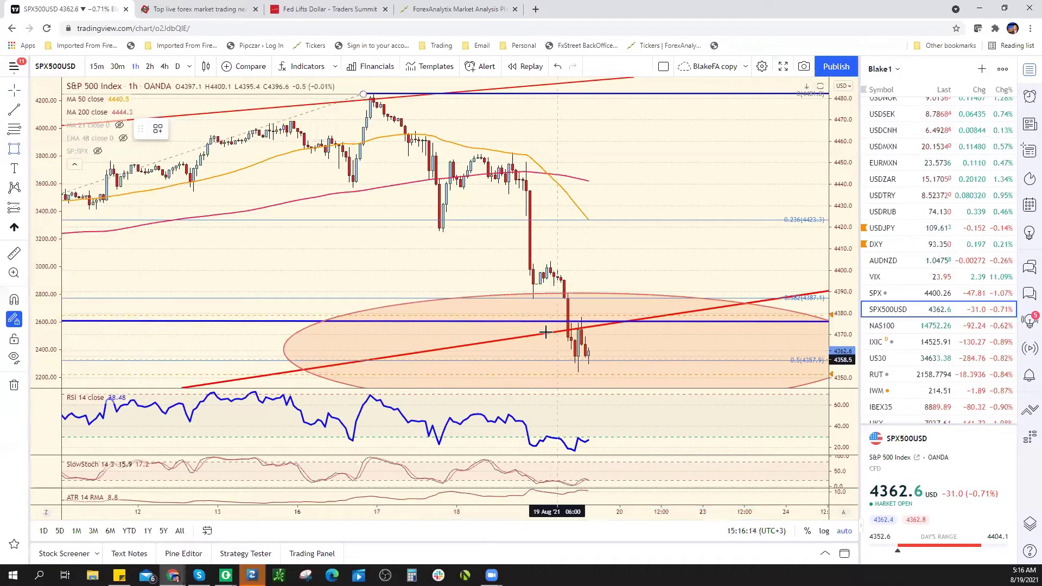
left_click_drag(557, 317, 605, 364)
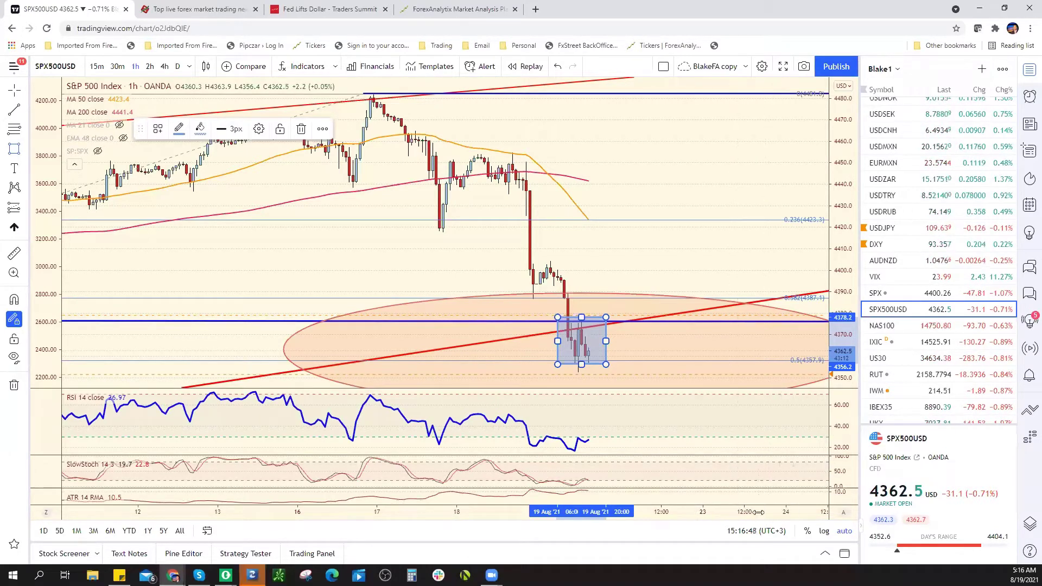
- Deselect the rectangle and draw a short black horizontal line at the recent swing low
scroll(758, 511, "down", 1)
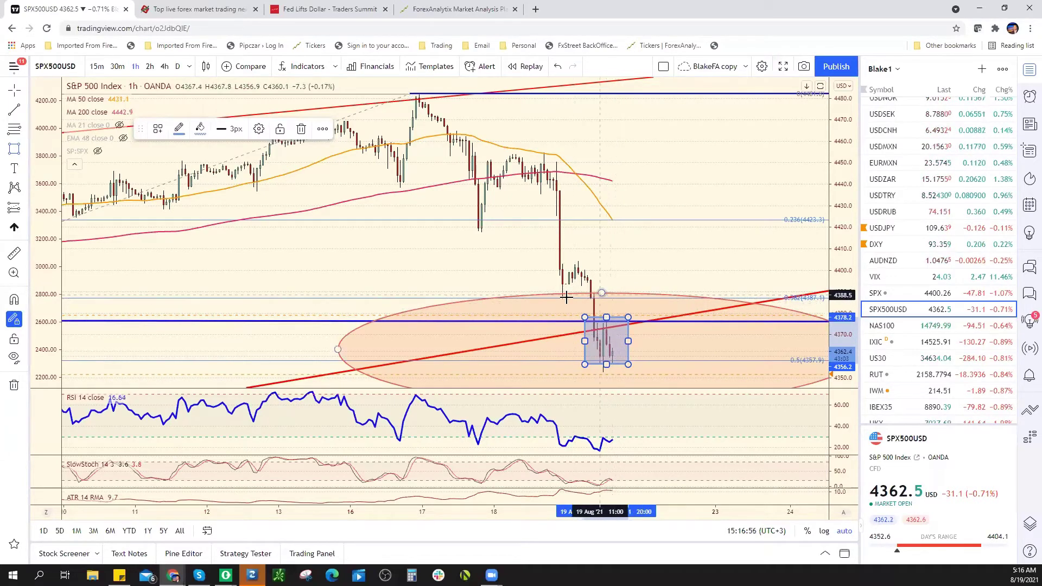
left_click(507, 275)
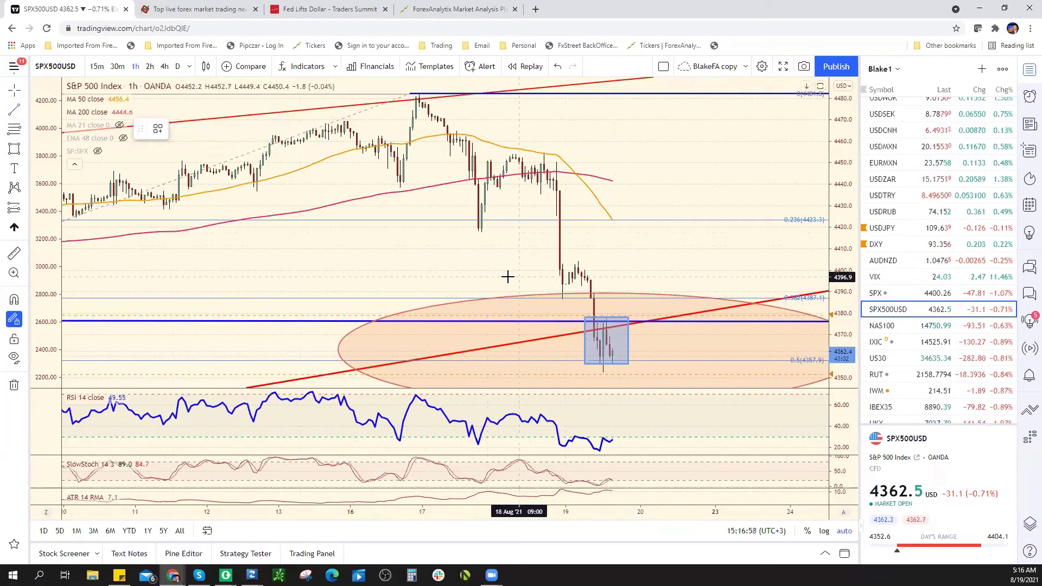
left_click(536, 295)
left_click(640, 295)
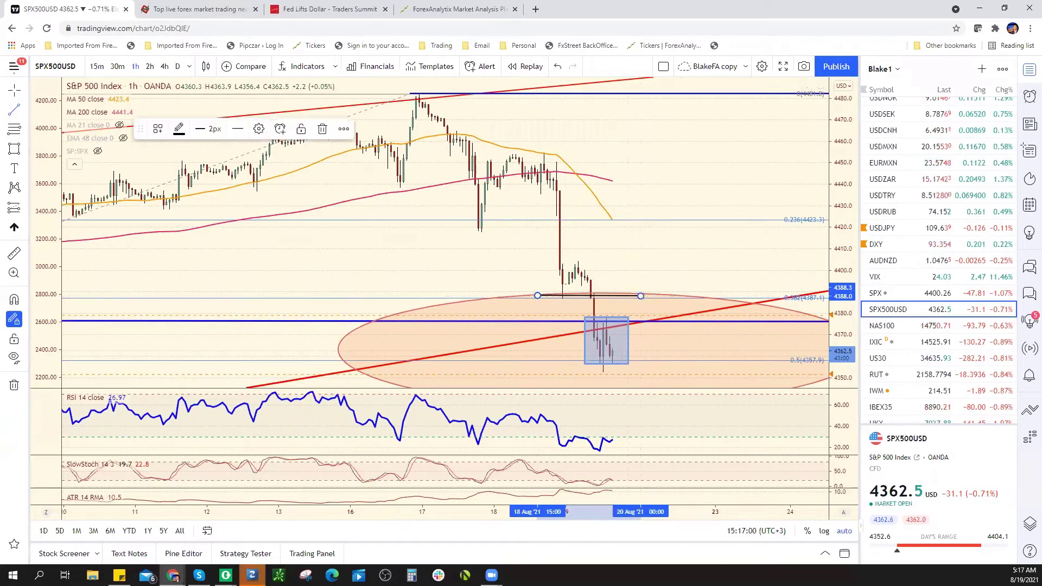
- Draw a blue arrow from above the swing-low line pointing up toward 4416
left_click(25, 114)
left_click(60, 109)
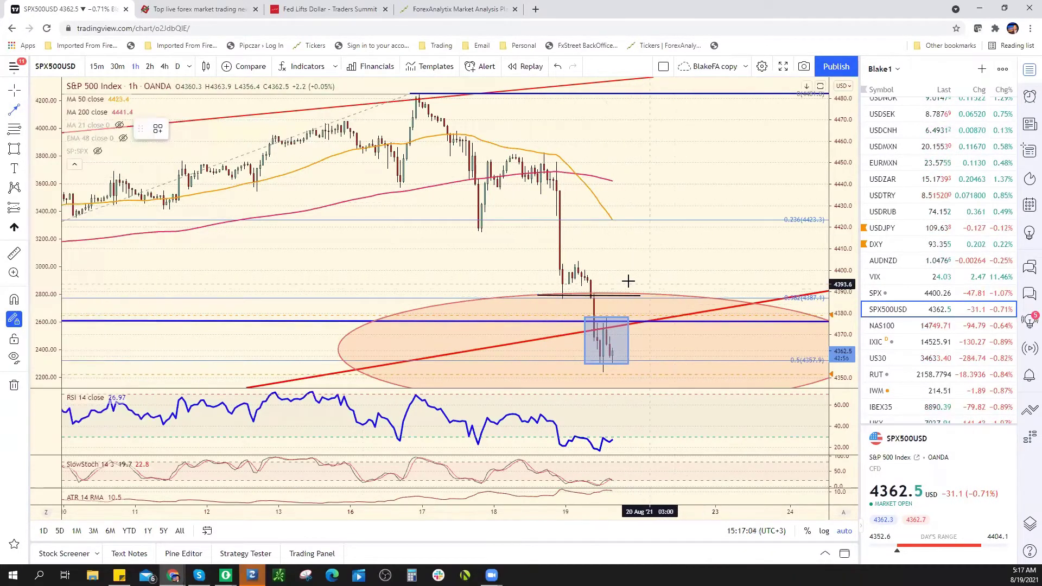
left_click(619, 285)
left_click(641, 235)
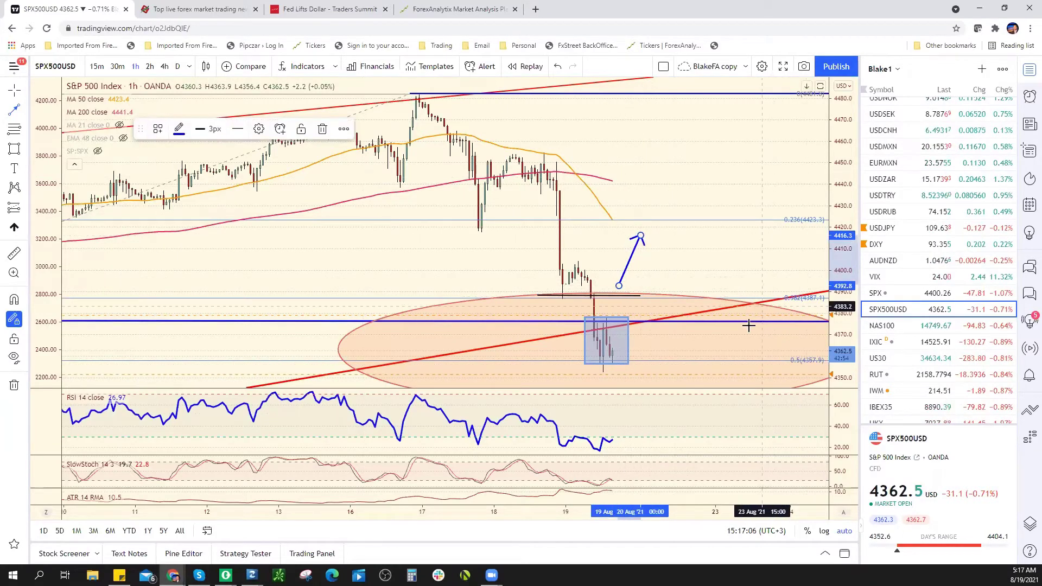
scroll(748, 325, "down", 5)
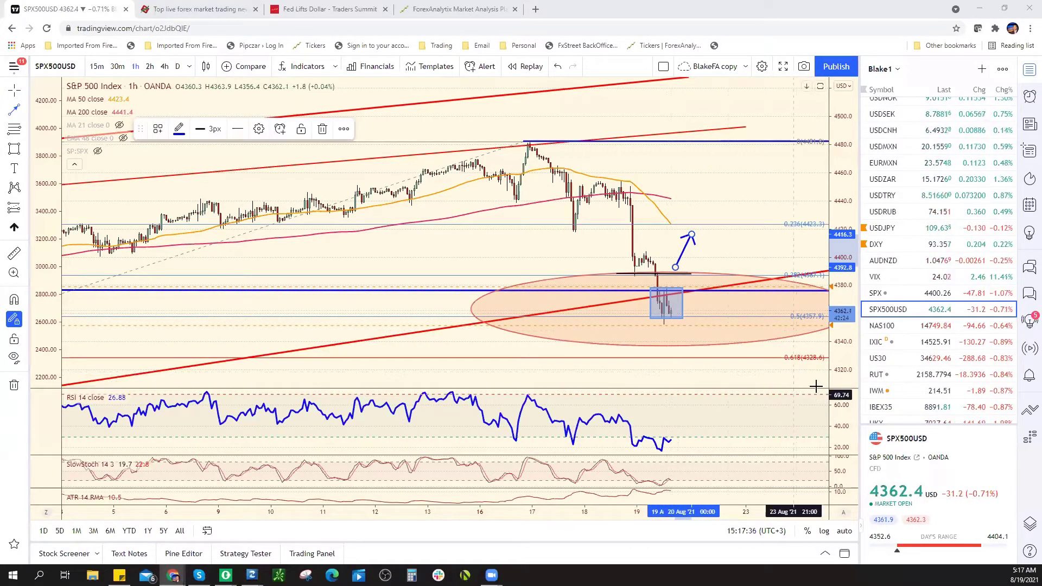
- Draw a short line under the latest candle lows
left_click(25, 112)
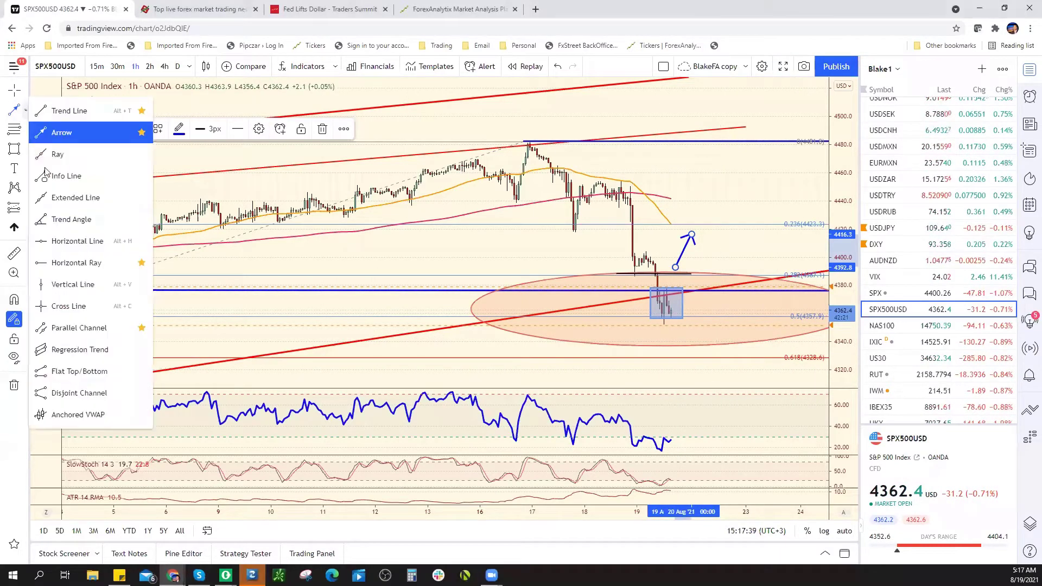
left_click(95, 140)
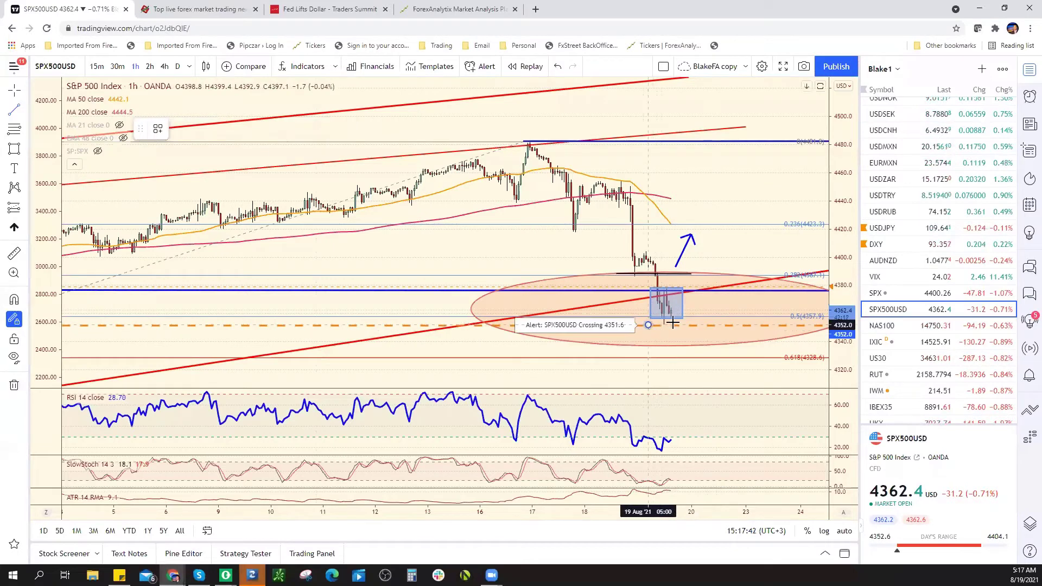
left_click(689, 324)
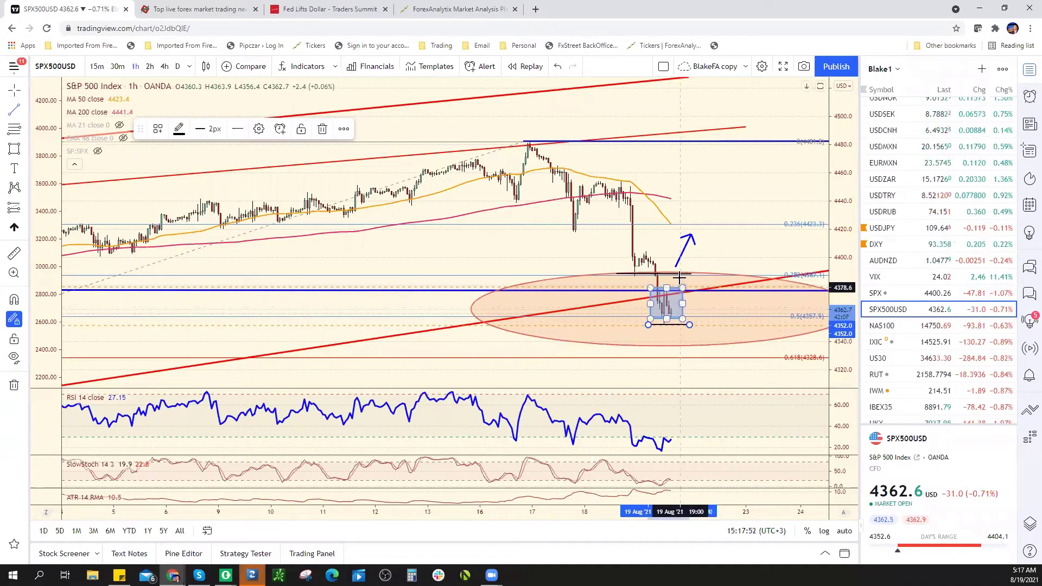
- Remove the blue rectangle, both black lines and the blue arrow from the chart
right_click(683, 319)
left_click(719, 462)
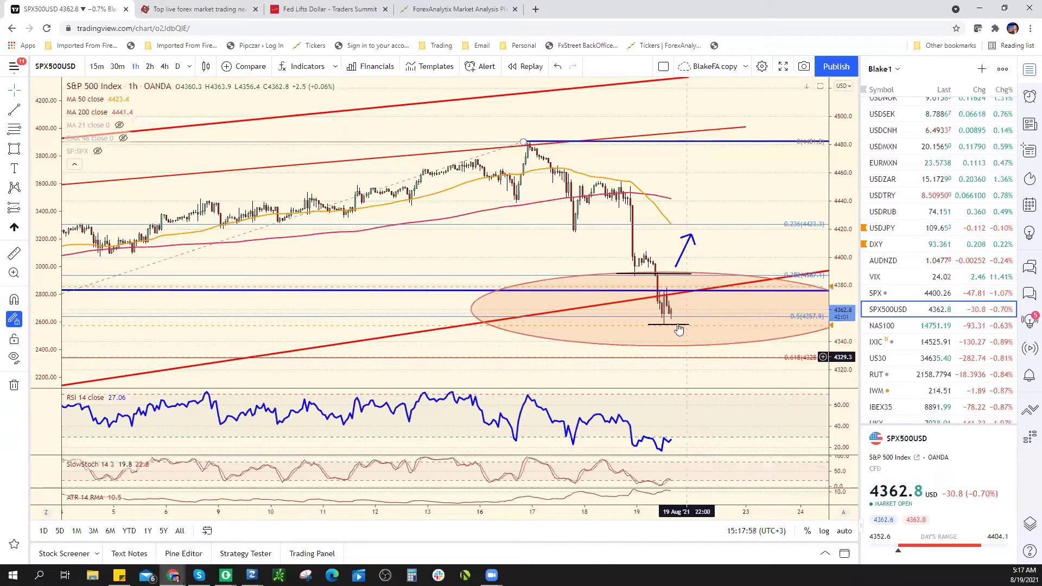
right_click(689, 325)
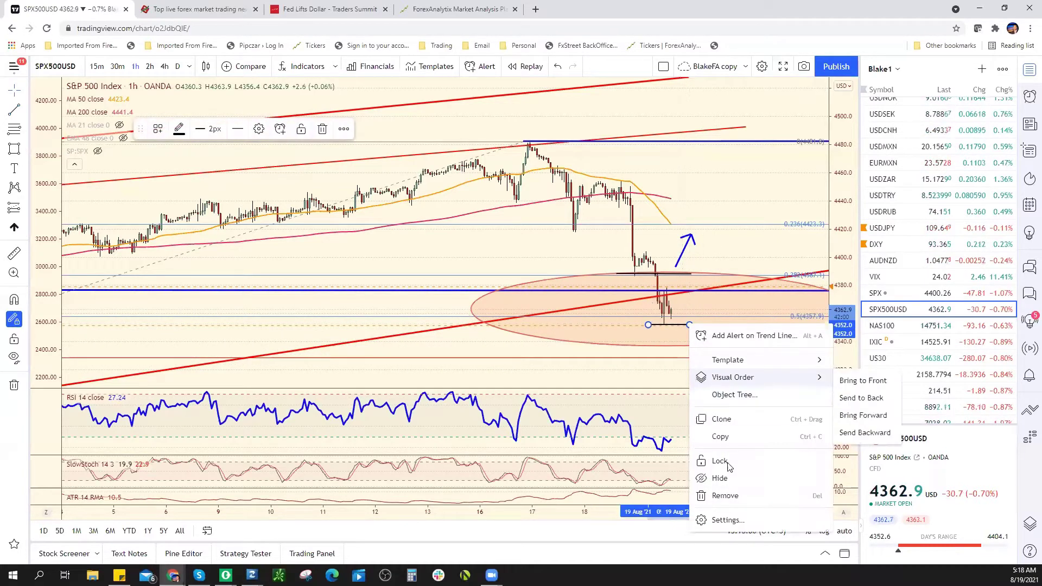
left_click(726, 496)
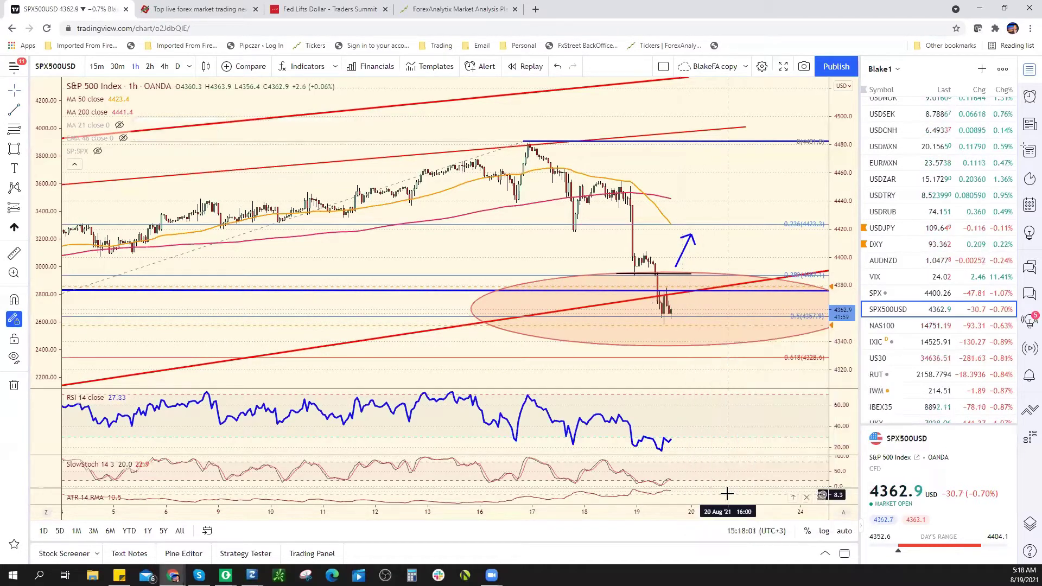
right_click(690, 274)
left_click(730, 444)
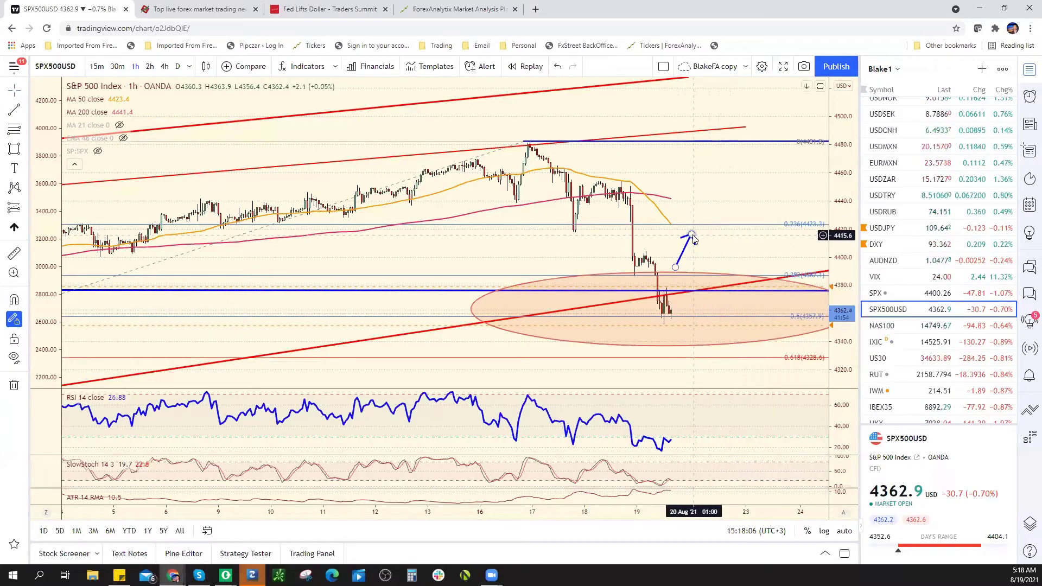
right_click(689, 238)
left_click(729, 407)
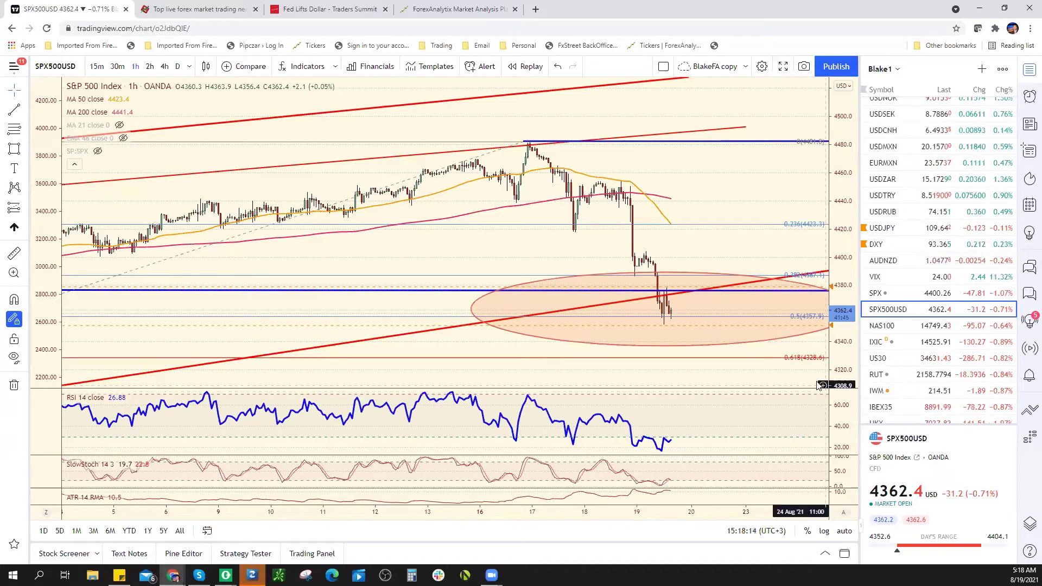
- Zoom out the SPX500USD hourly chart until late-July price action is visible
scroll(819, 385, "down", 4)
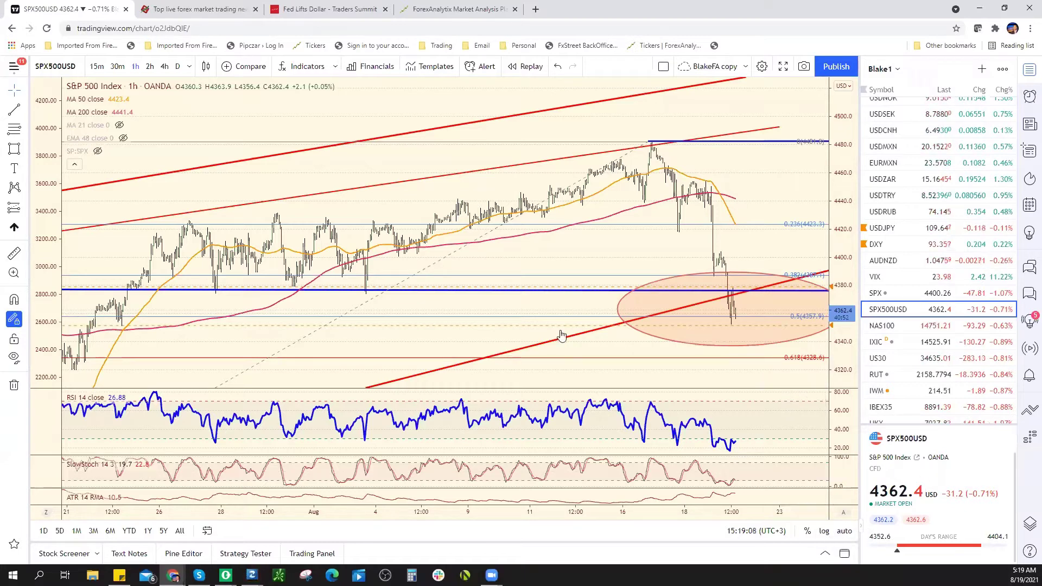
scroll(732, 335, "up", 3)
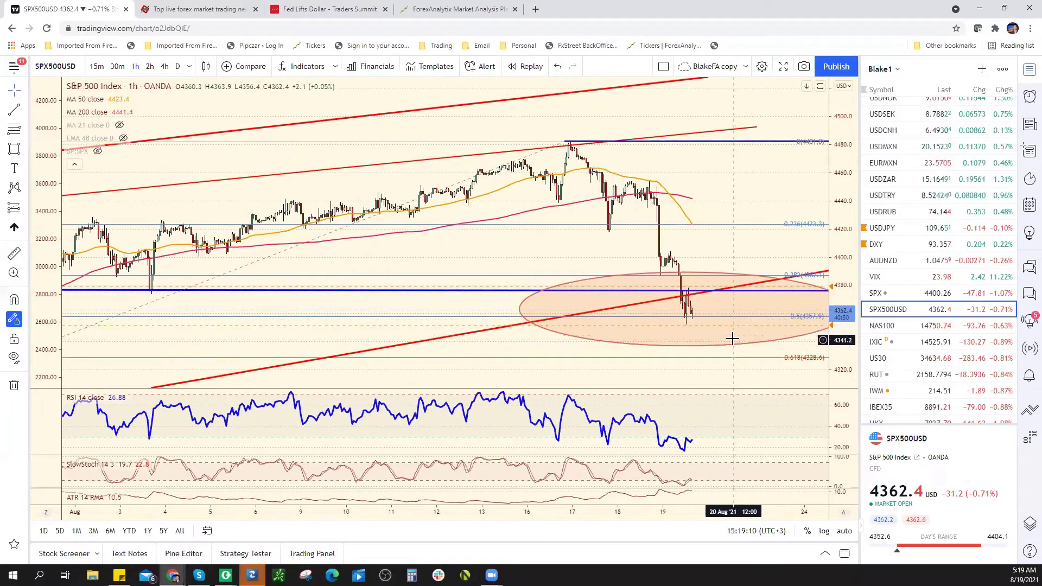
scroll(732, 338, "up", 2)
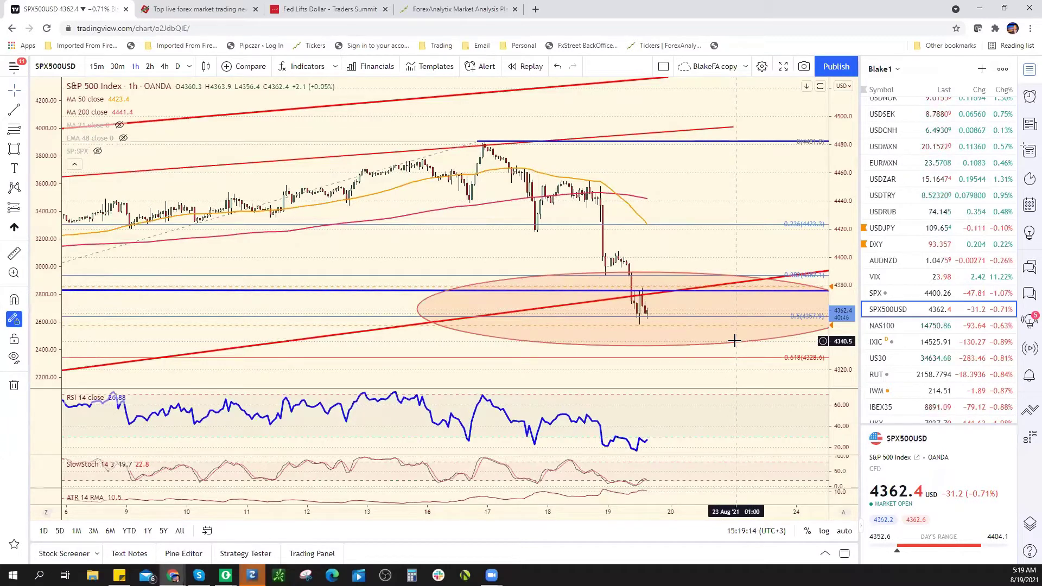
scroll(705, 358, "down", 2)
scroll(709, 362, "down", 1)
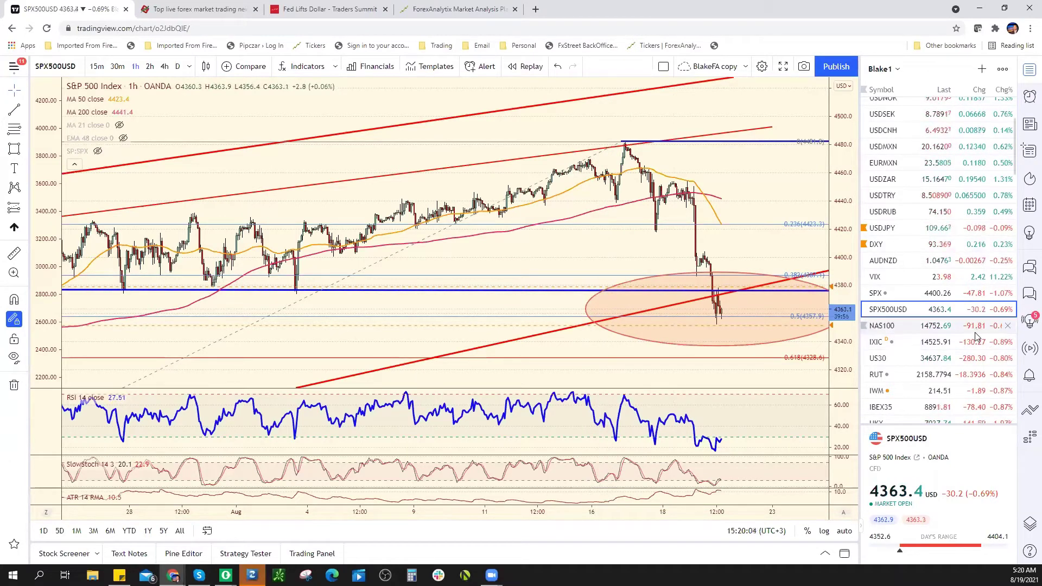
- Scroll through the lower watchlist symbols, then switch to the ForexAnalytix dashboard tab
scroll(980, 337, "down", 6)
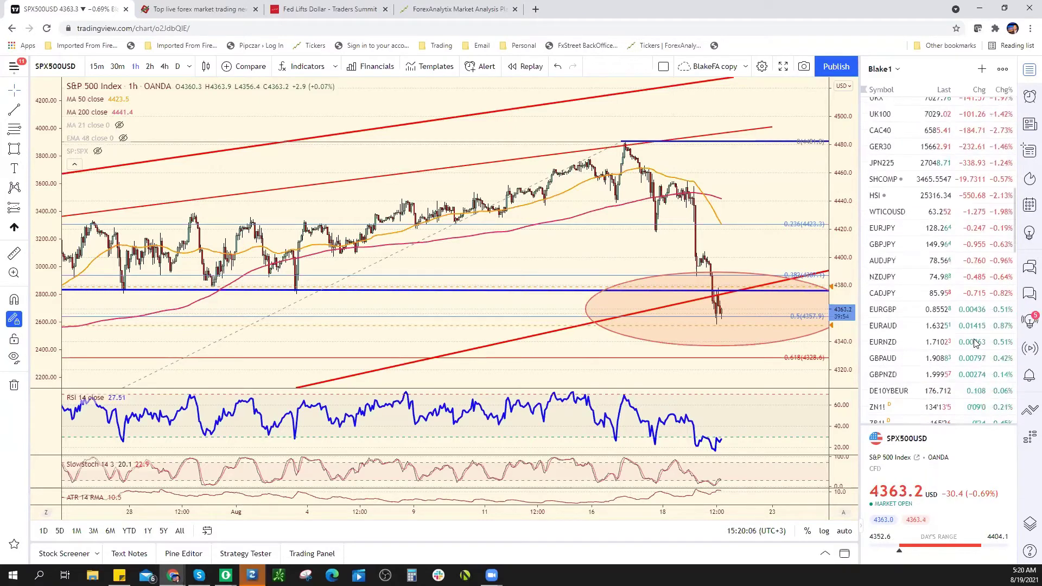
scroll(973, 348, "down", 4)
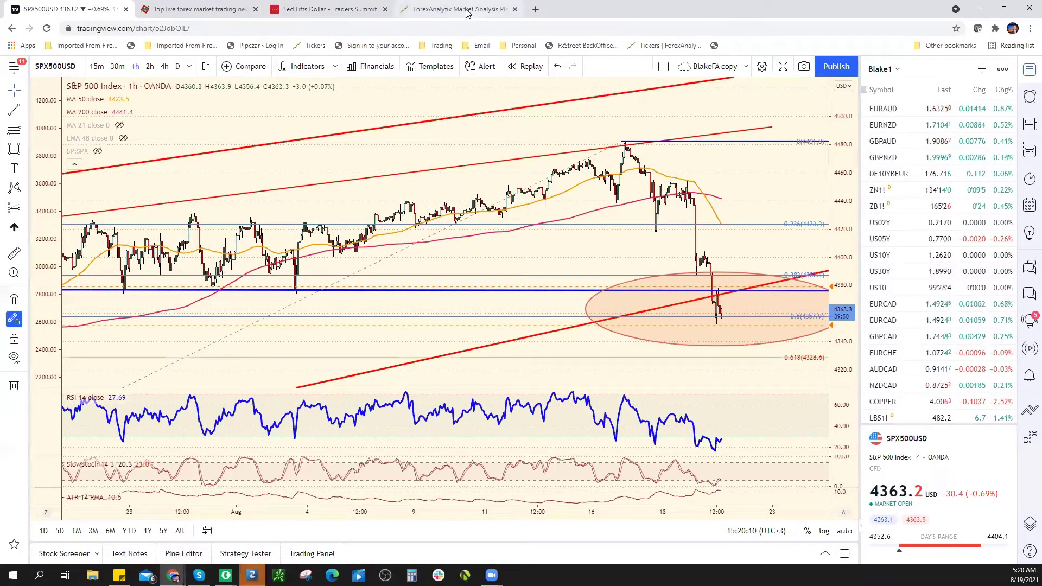
key("ctrl+4")
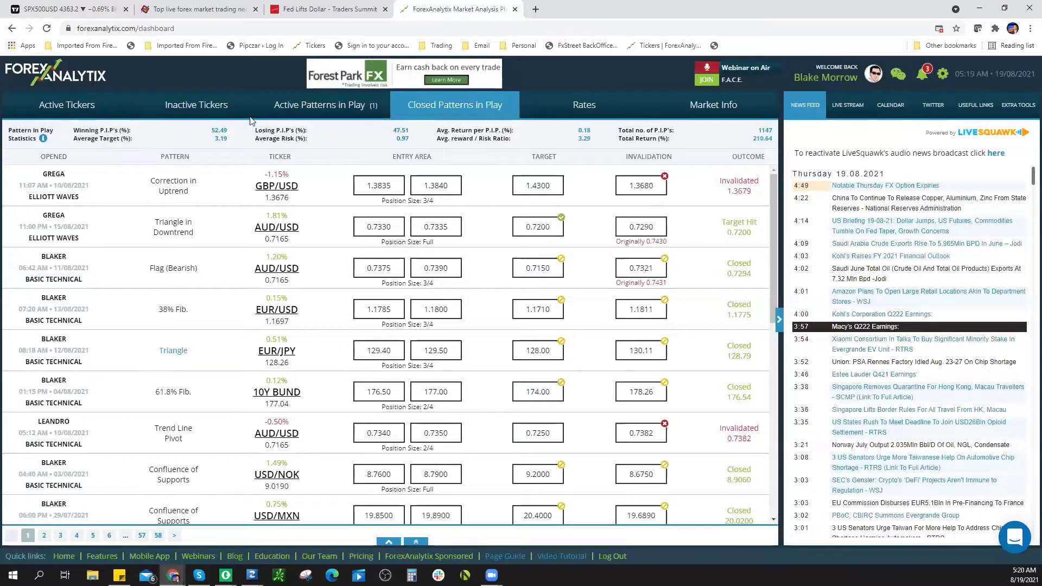
- Check Active Tickers and the bearish WTI support break in Active Patterns, then return to TradingView
left_click(334, 106)
left_click(62, 114)
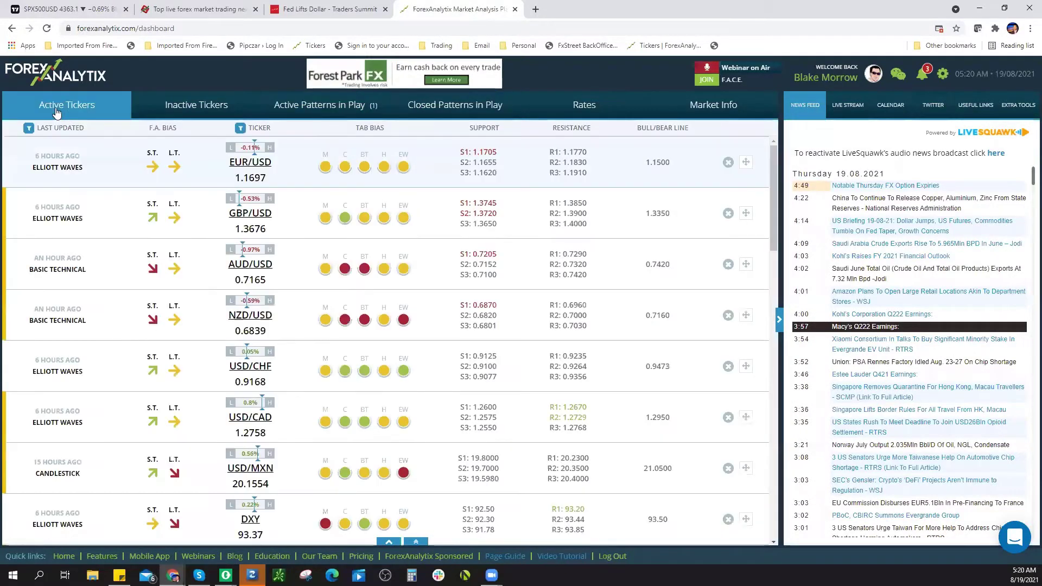
left_click(321, 109)
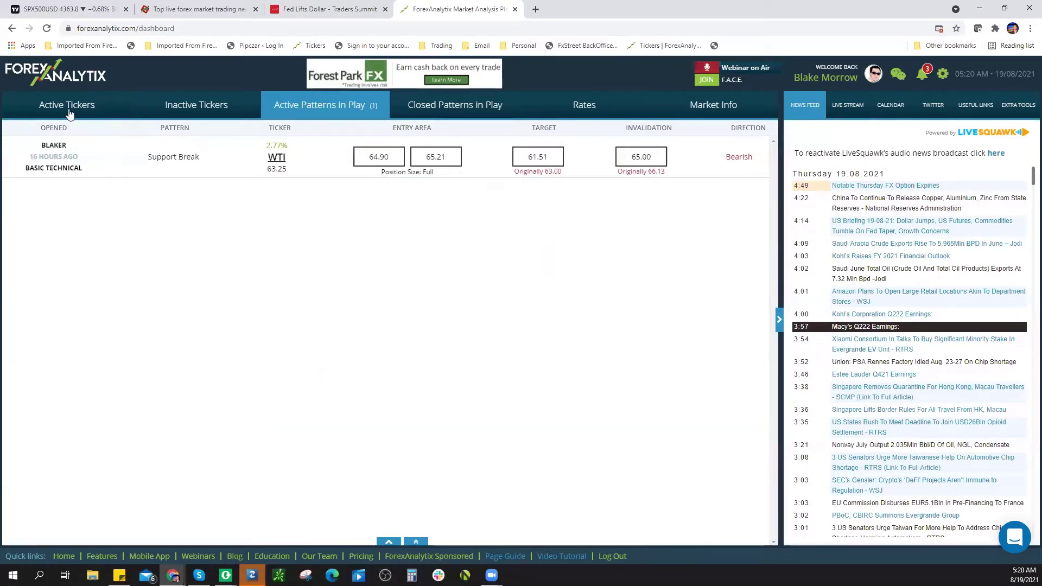
left_click(41, 7)
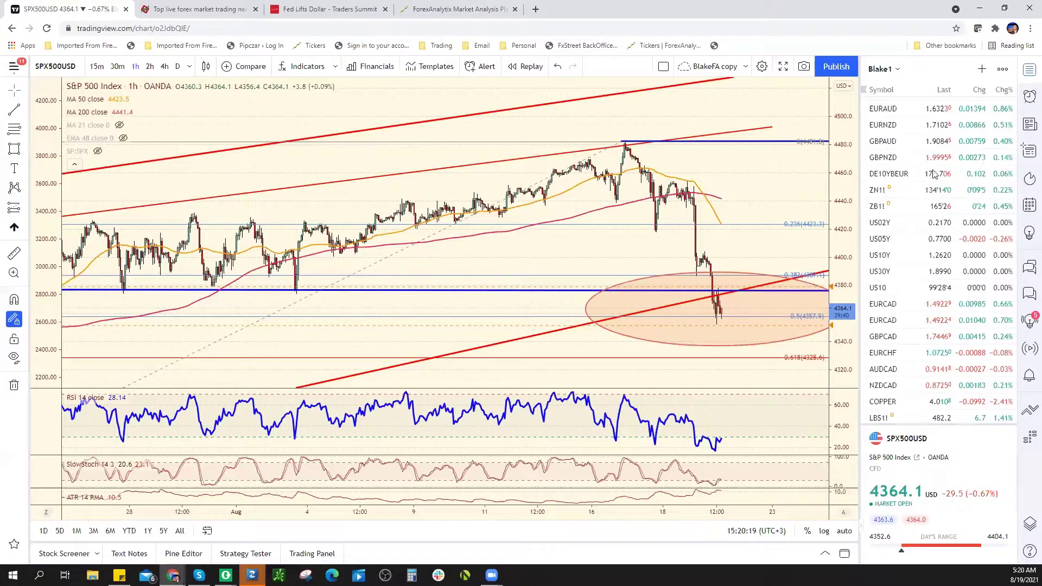
- Load the USDNOK chart from the watchlist, then switch to the ForexAnalytix dashboard
scroll(929, 200, "down", 10)
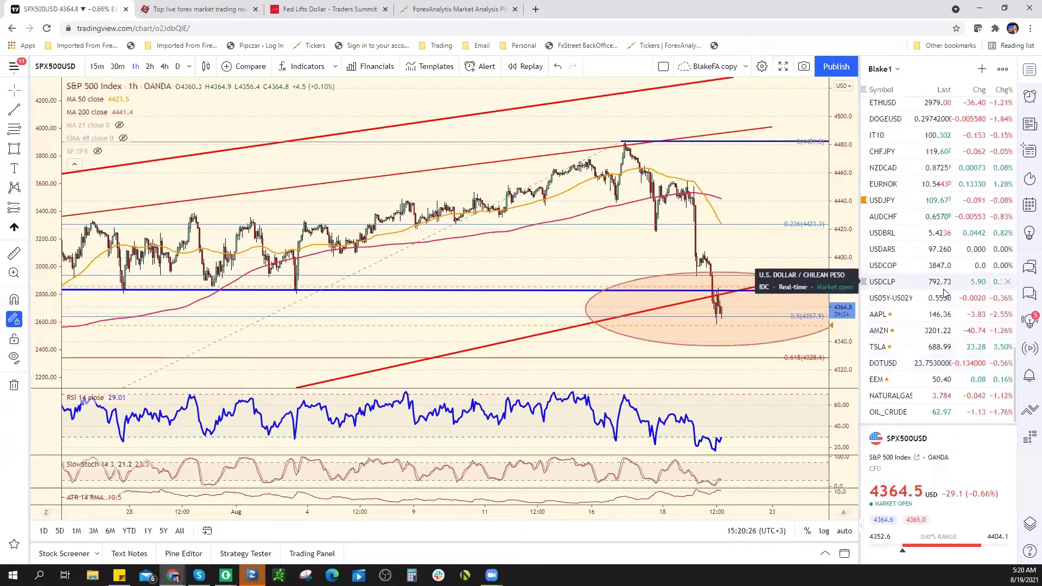
scroll(935, 179, "up", 5)
scroll(934, 179, "up", 6)
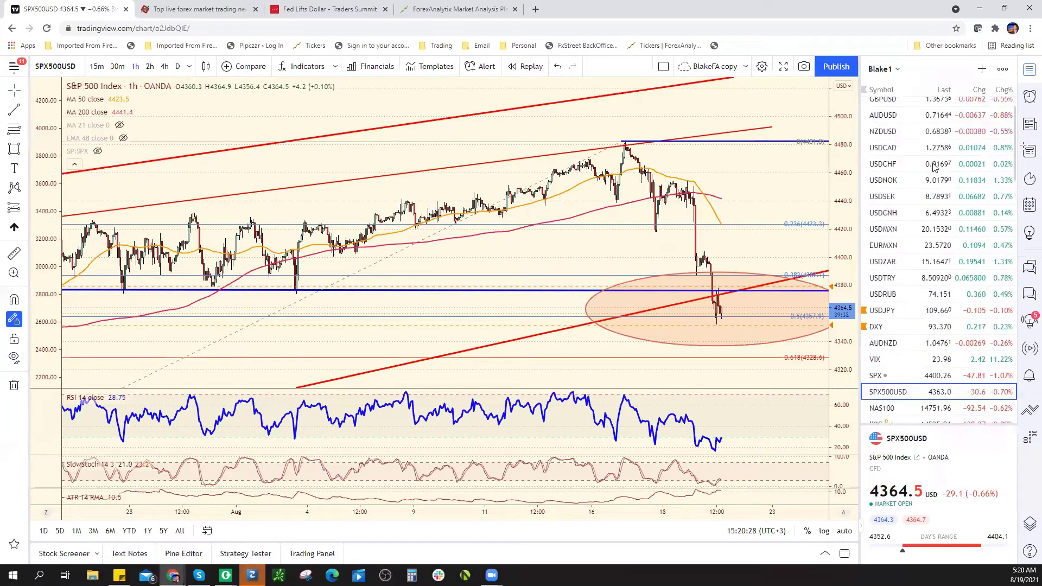
left_click(923, 190)
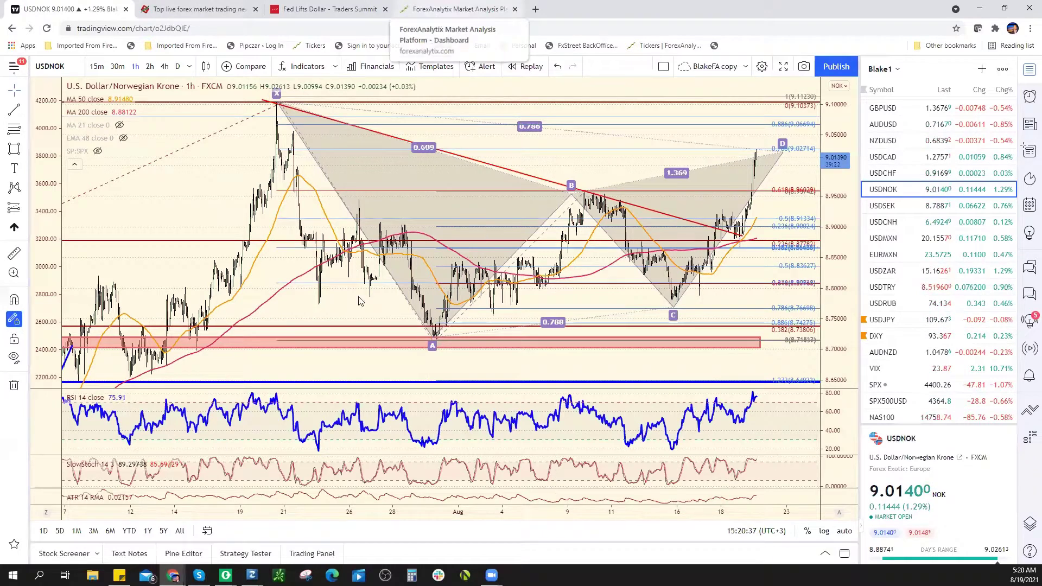
key("ctrl+4")
- Open the USD/NOK Basic Technical analysis and view its enlarged 4-hour chart
scroll(353, 376, "down", 2)
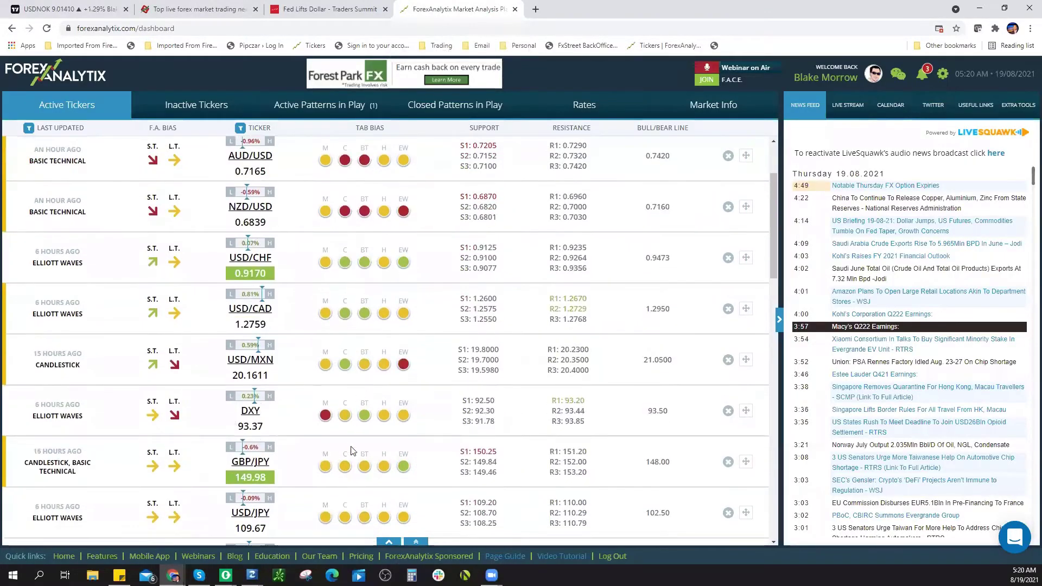
scroll(359, 442, "down", 1)
scroll(370, 407, "up", 3)
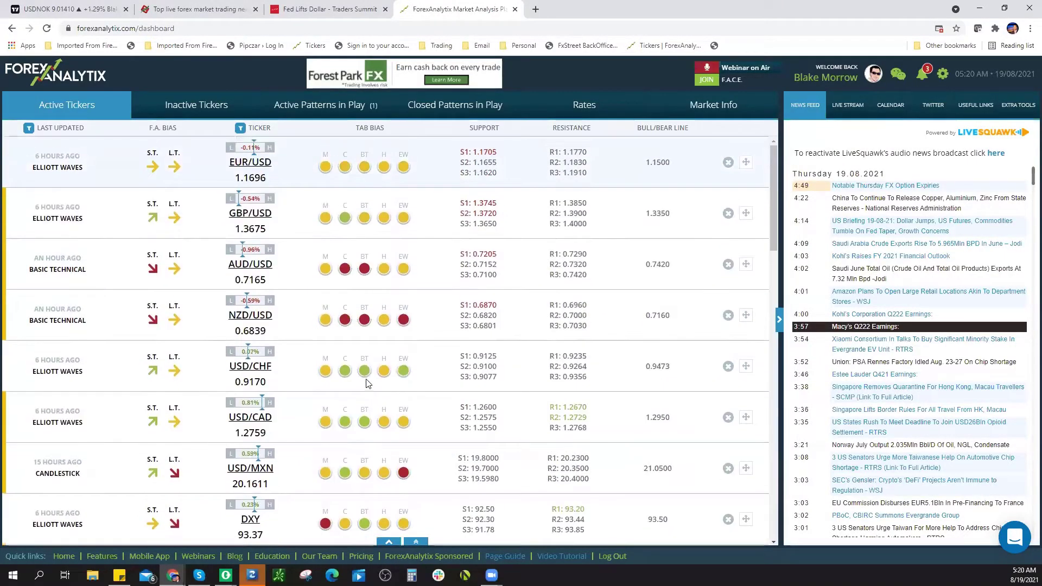
scroll(367, 383, "down", 9)
scroll(363, 399, "down", 1)
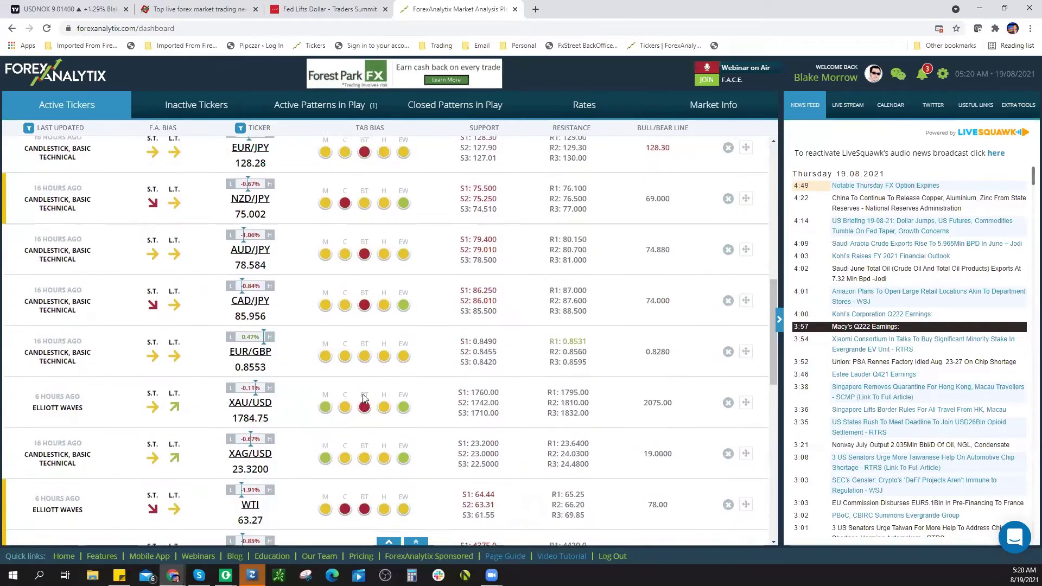
scroll(364, 398, "down", 8)
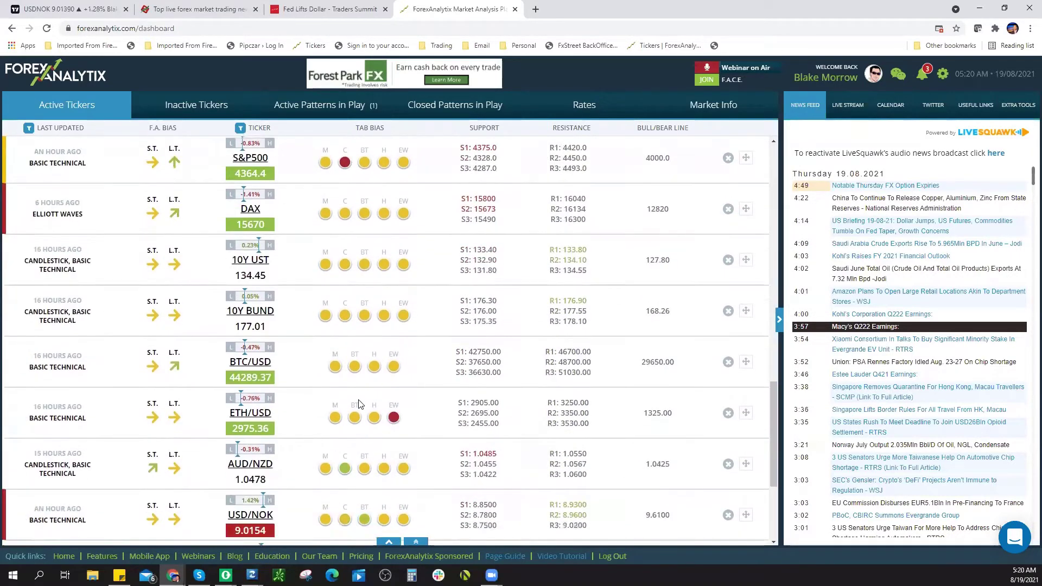
scroll(359, 407, "down", 2)
left_click(359, 415)
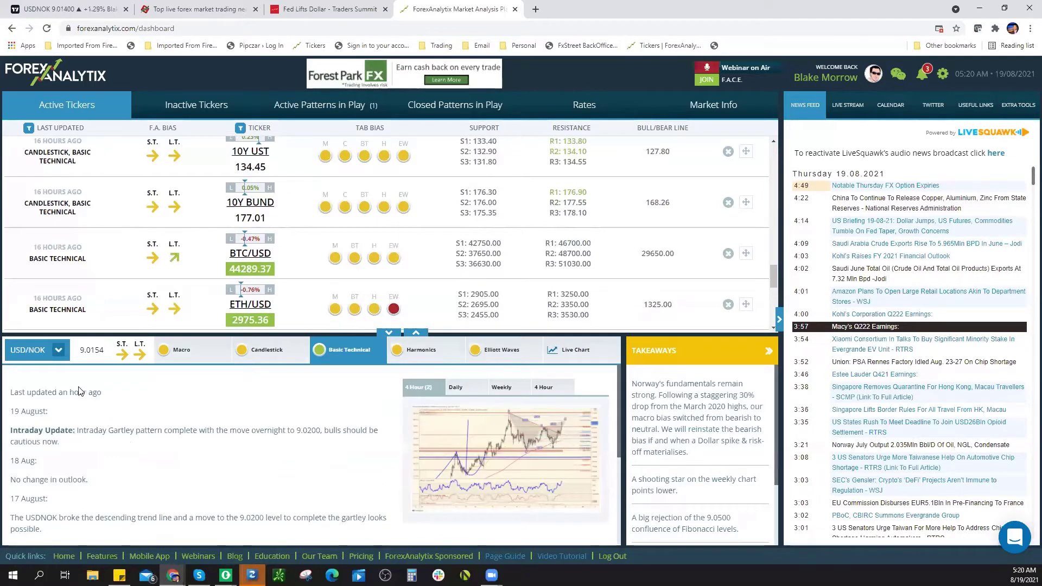
left_click(520, 452)
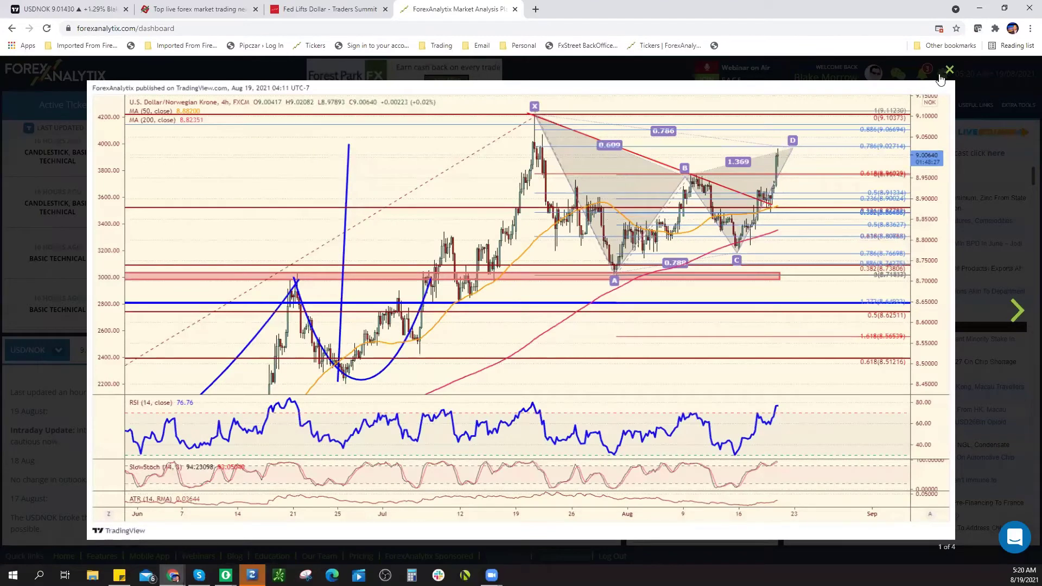
left_click(240, 468)
- Highlight the 17 August USD/NOK commentary and its date heading
scroll(276, 478, "down", 2)
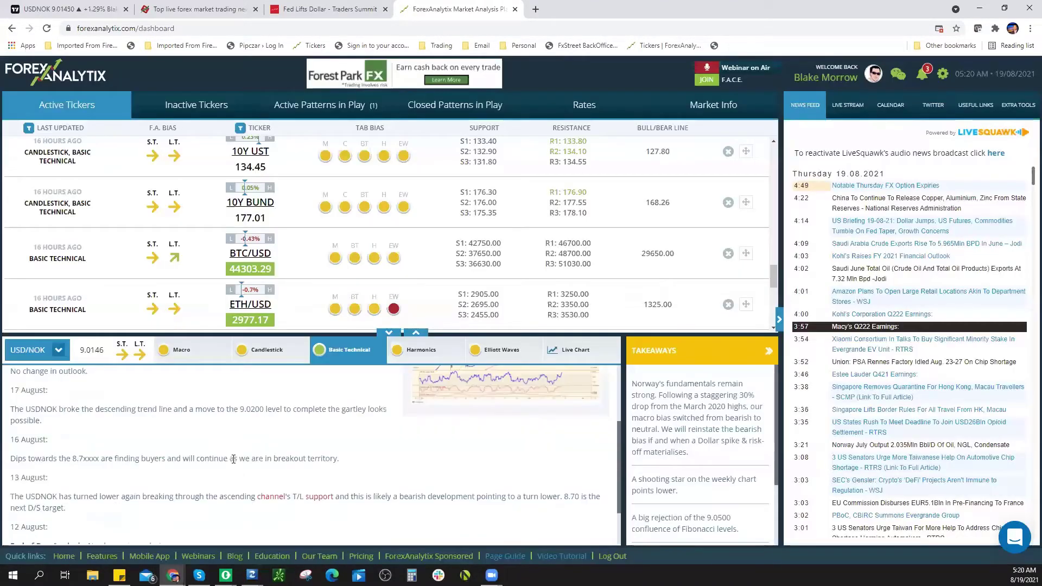
scroll(276, 477, "up", 1)
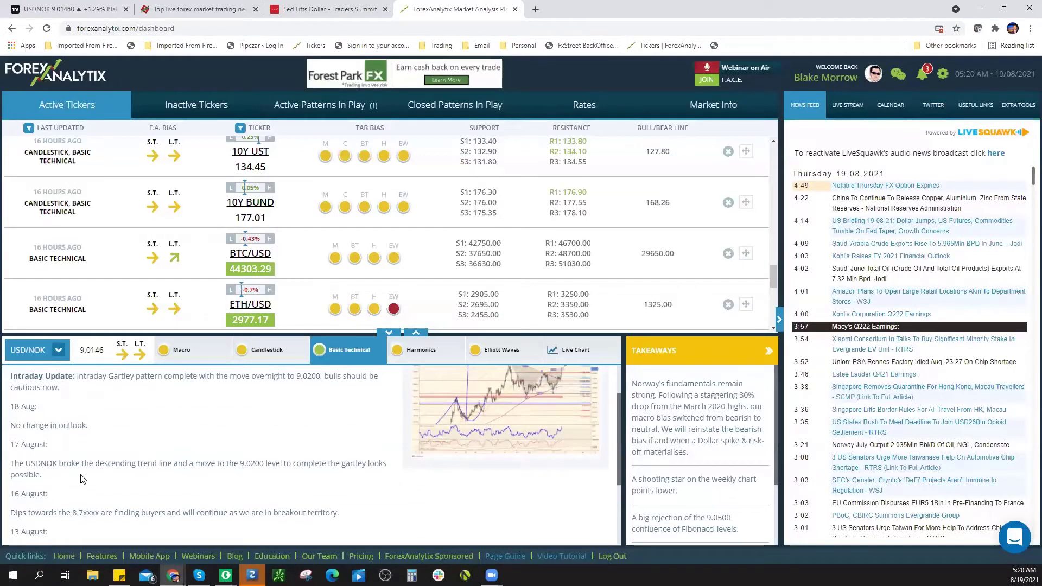
left_click_drag(80, 478, 8, 466)
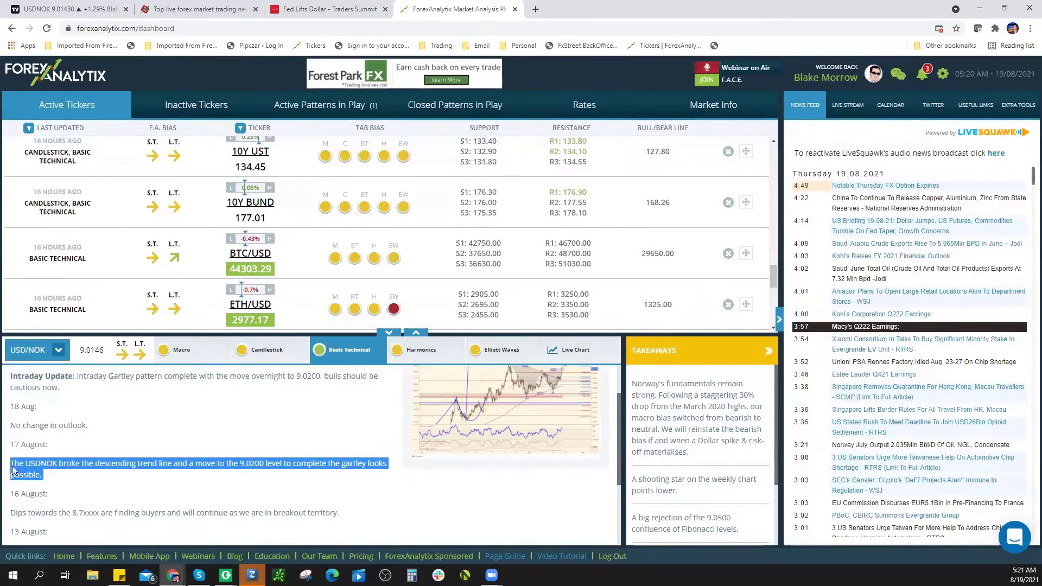
left_click(228, 466)
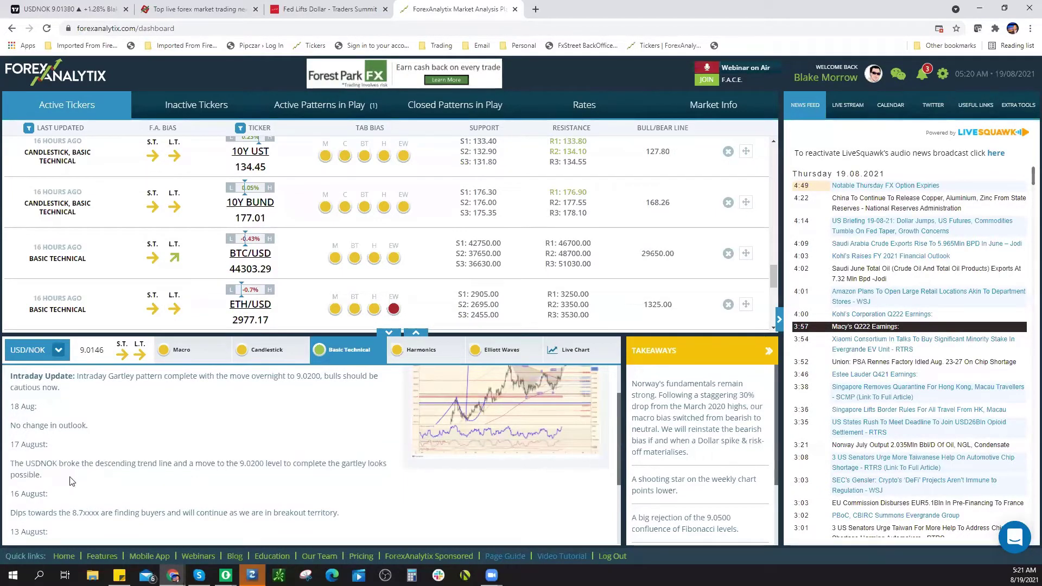
left_click_drag(43, 475, 10, 462)
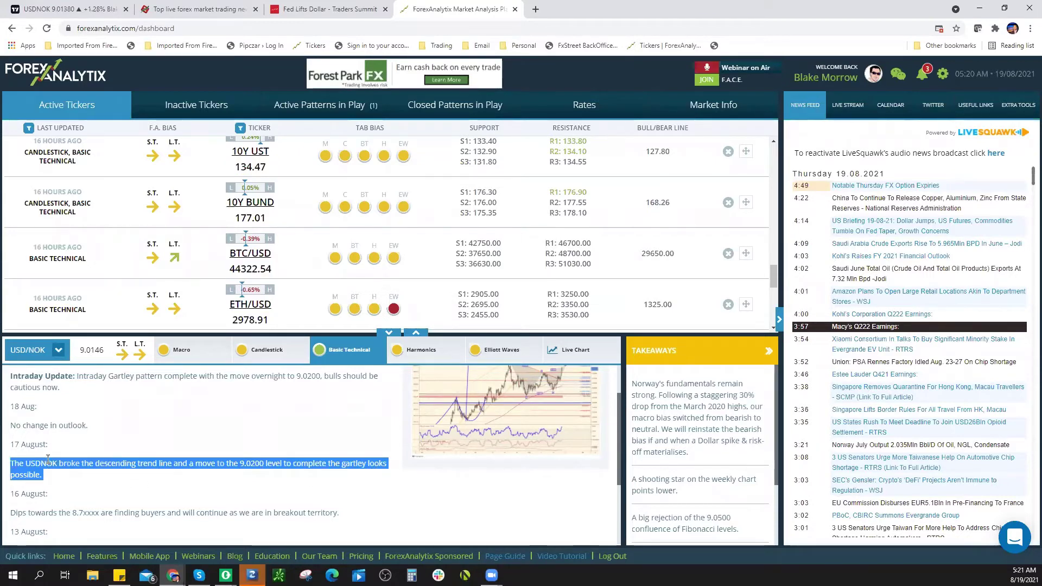
left_click_drag(47, 444, 20, 445)
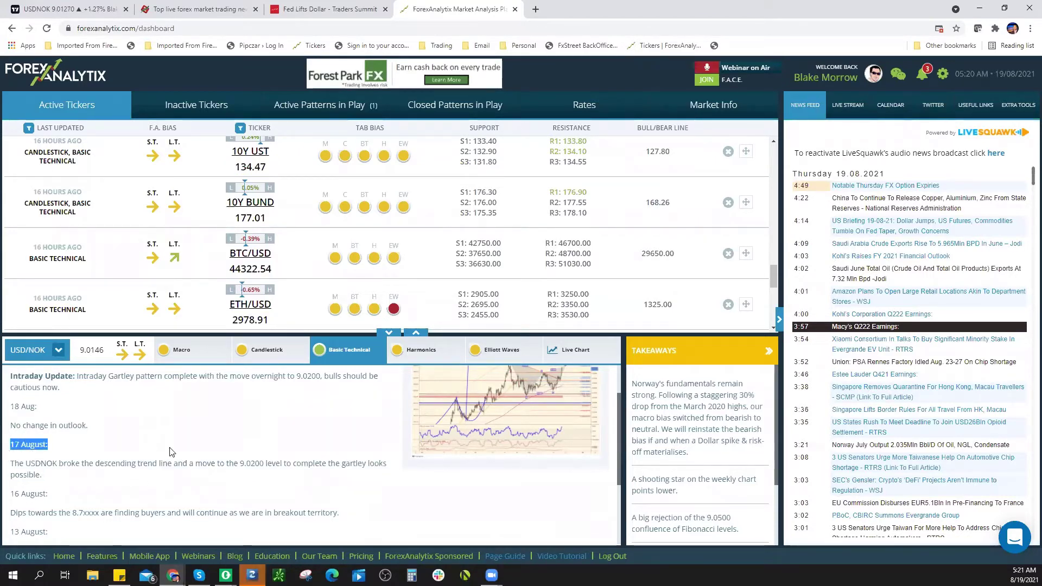
scroll(170, 451, "up", 1)
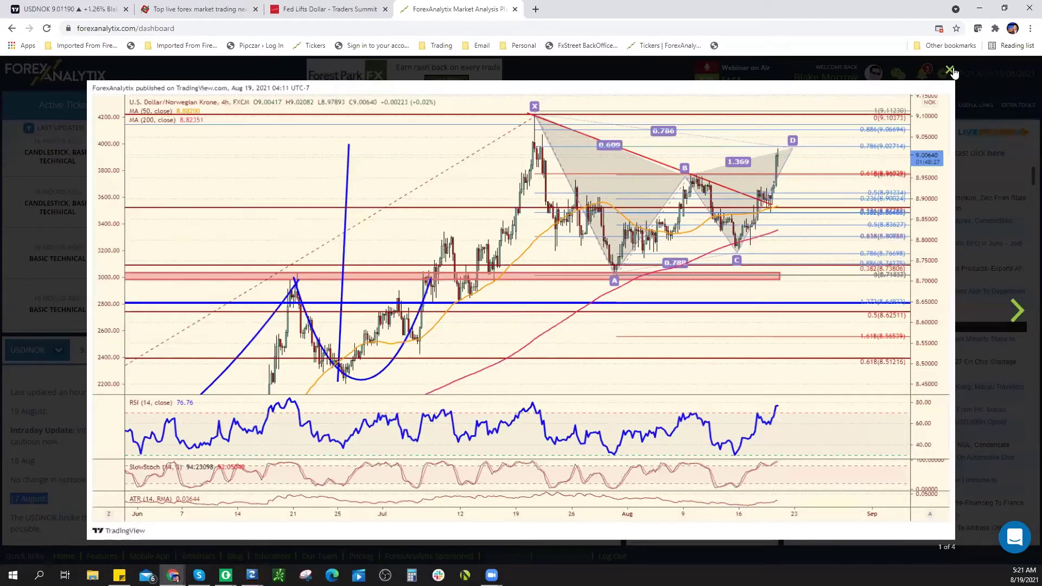
key("Escape")
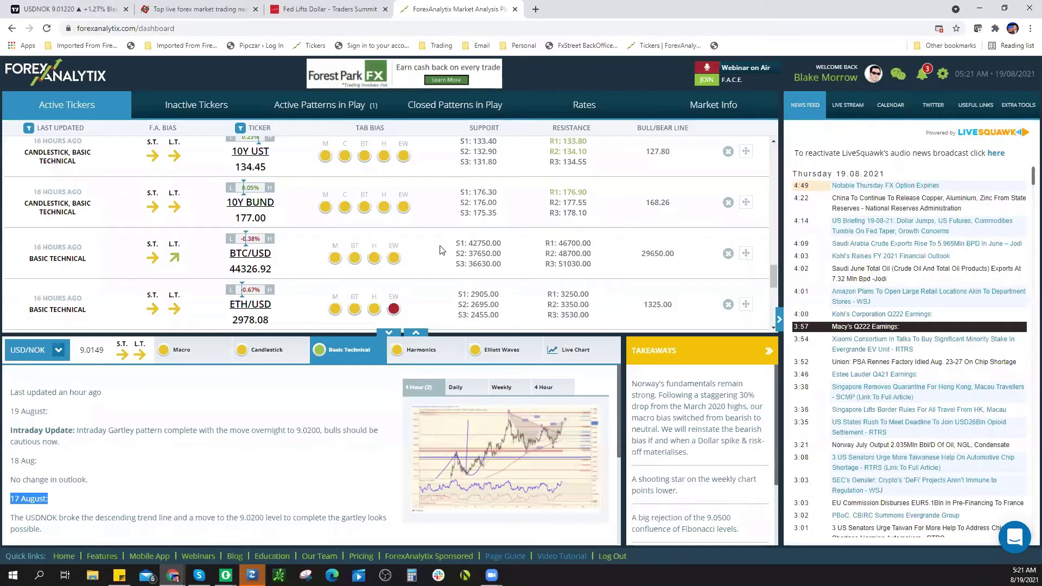
scroll(441, 253, "up", 1)
scroll(439, 262, "up", 2)
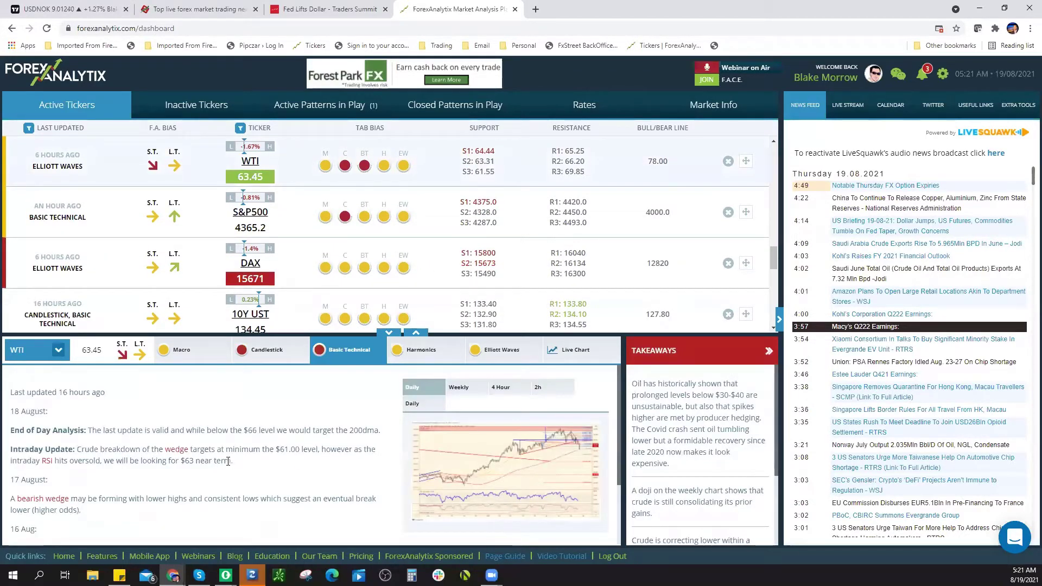
left_click_drag(153, 451, 84, 449)
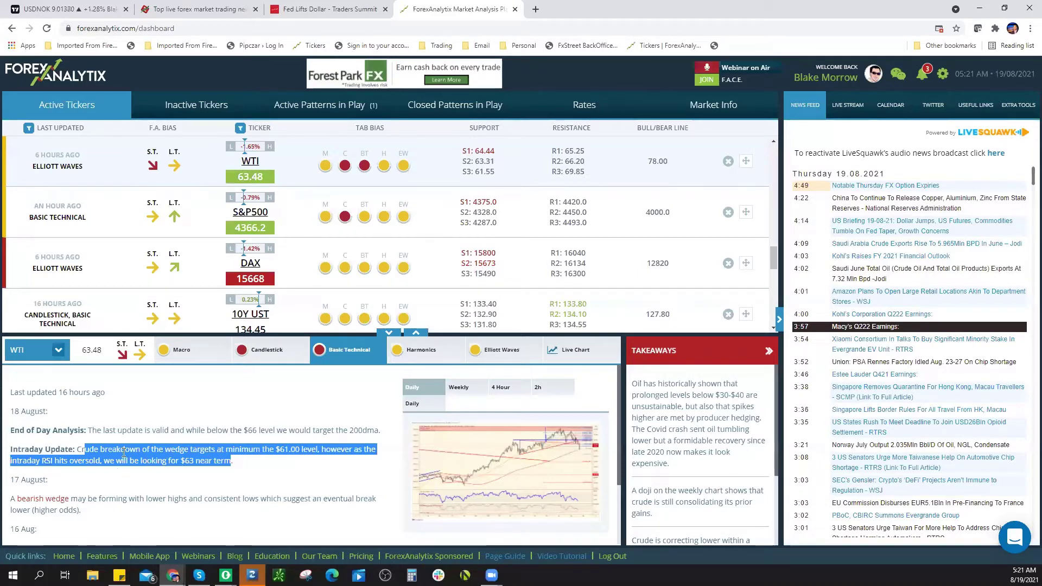
left_click_drag(104, 430, 332, 429)
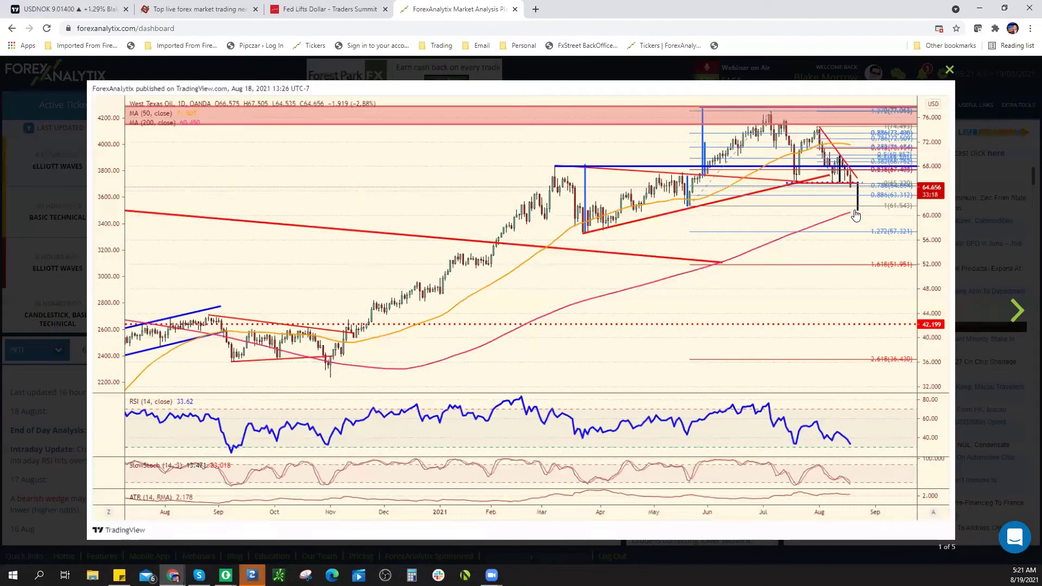
left_click(949, 71)
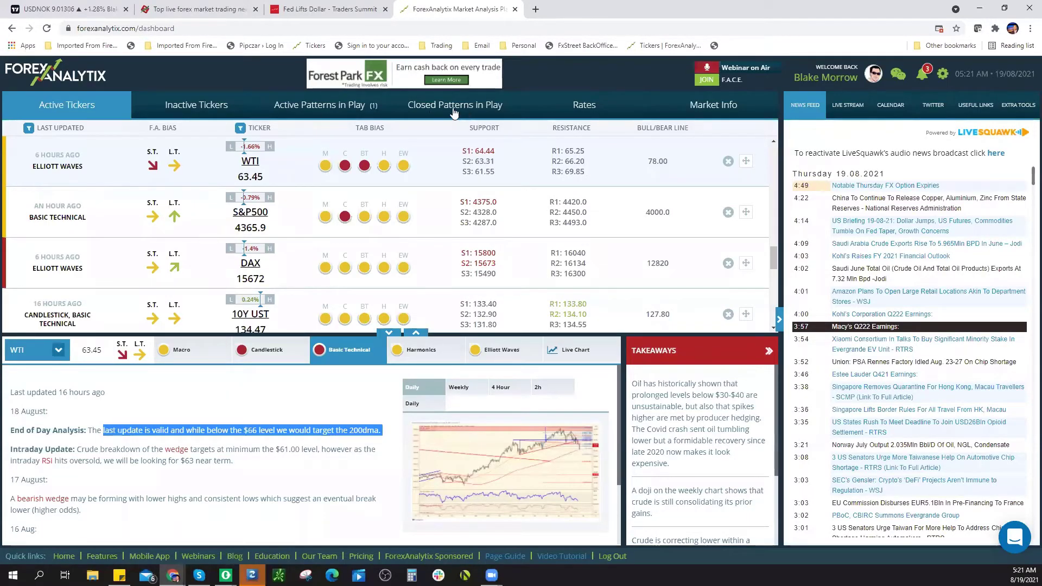
left_click(380, 111)
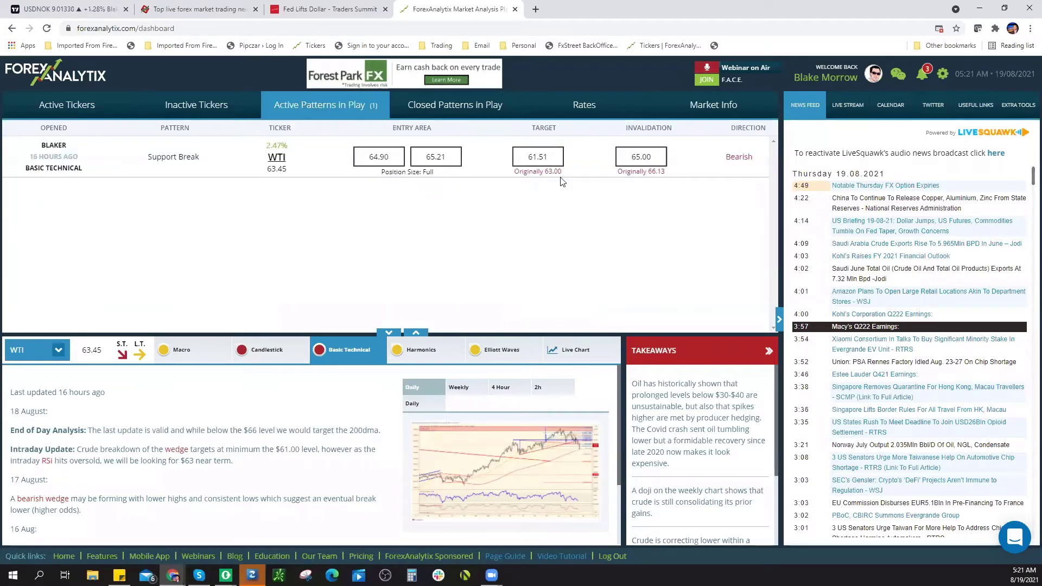
left_click_drag(561, 175, 555, 171)
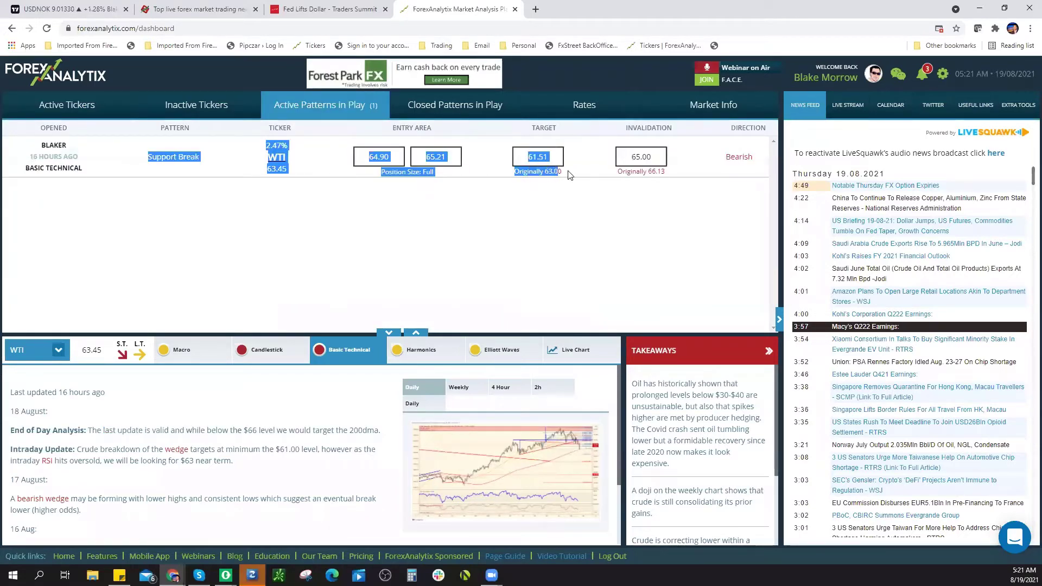
left_click(558, 170)
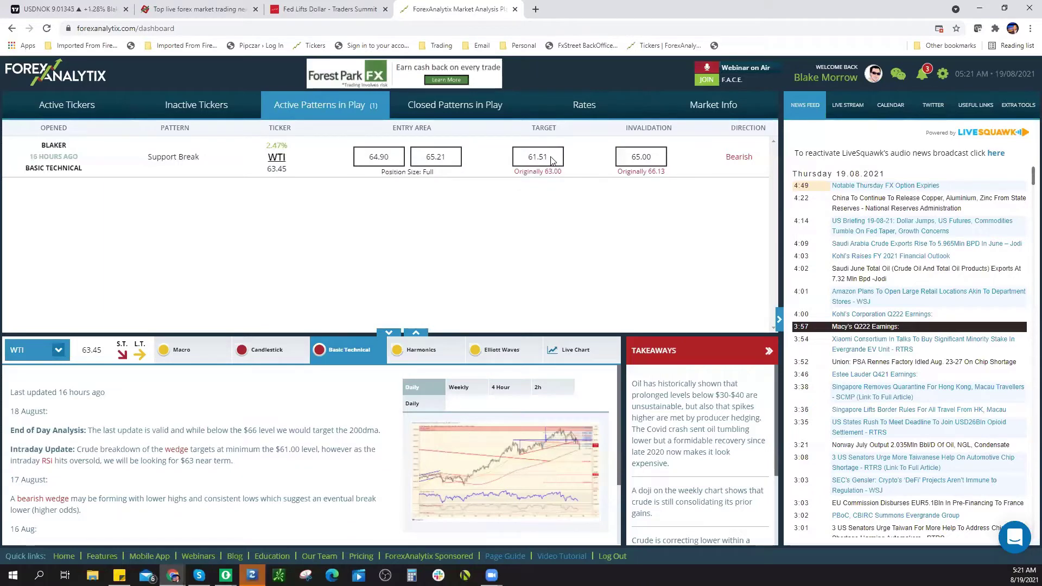
- Return to TradingView and load the hourly WTICOUSD crude oil chart from the watchlist
left_click(65, 9)
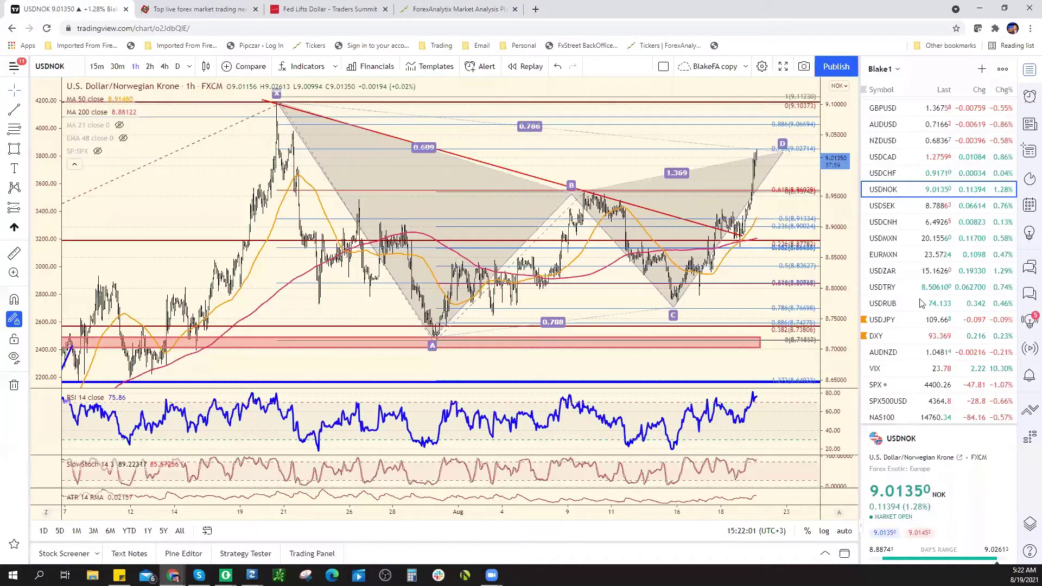
left_click(906, 401)
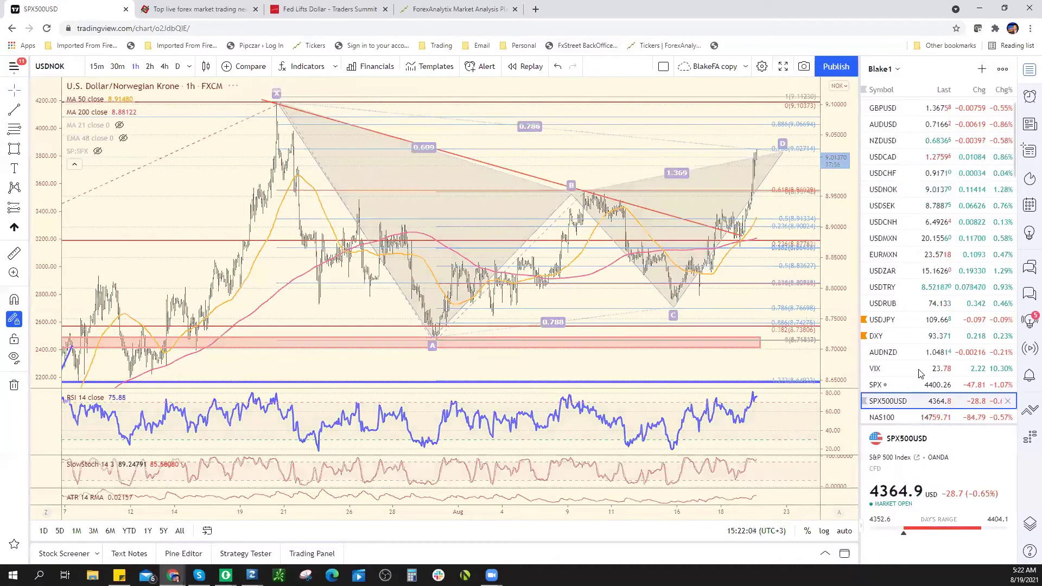
scroll(943, 157, "down", 4)
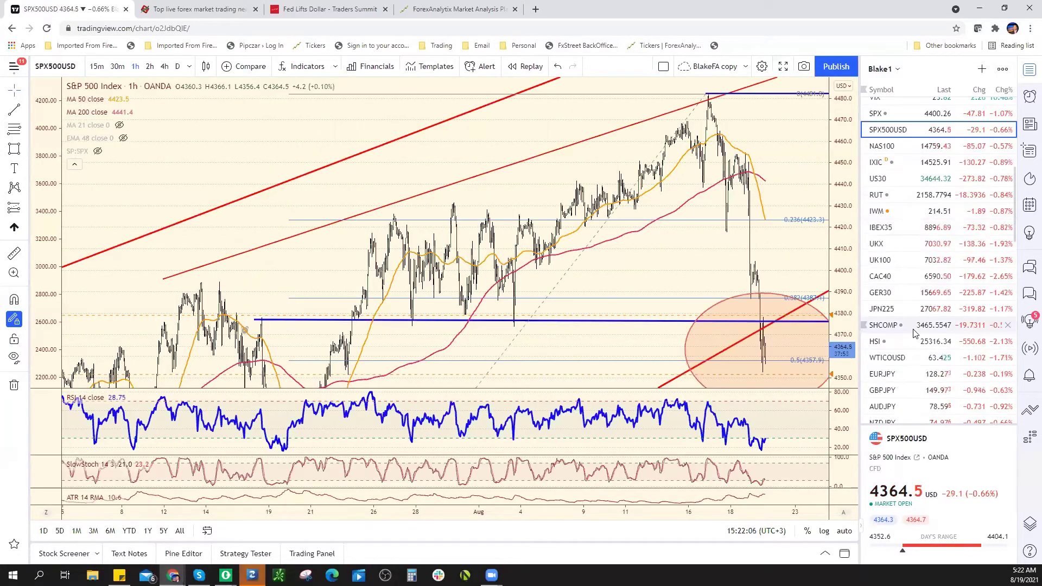
scroll(903, 337, "down", 1)
left_click(892, 359)
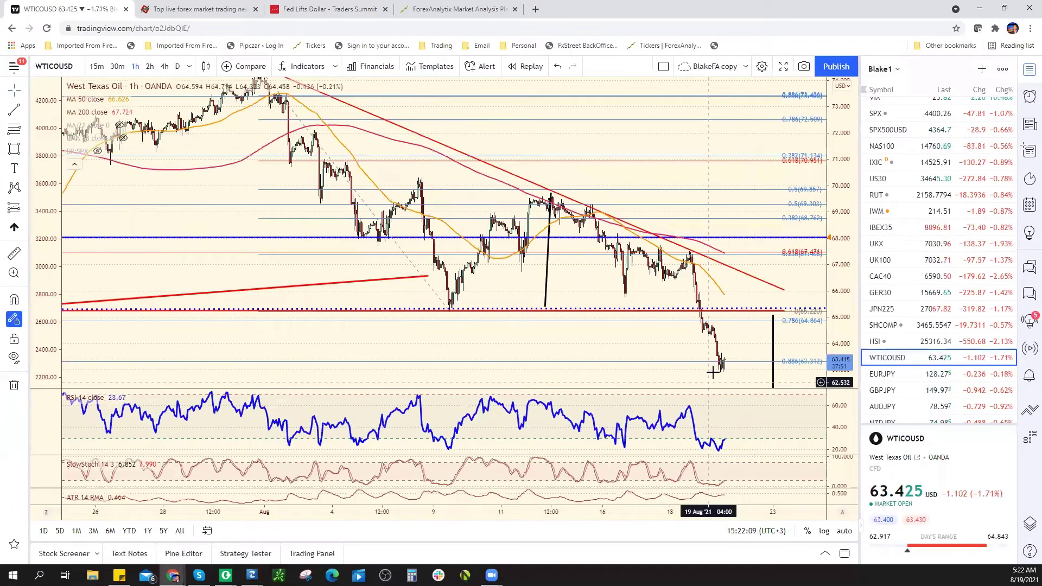
scroll(713, 373, "down", 6)
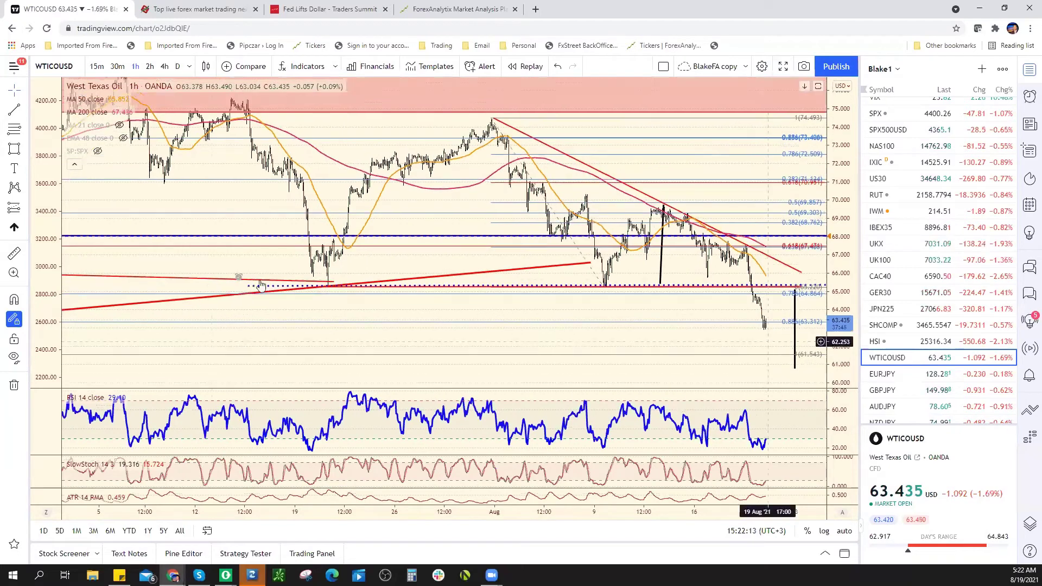
- Draw a Fibonacci retracement from the 9 Aug low to the 12 Aug high
left_click(604, 287)
left_click(664, 202)
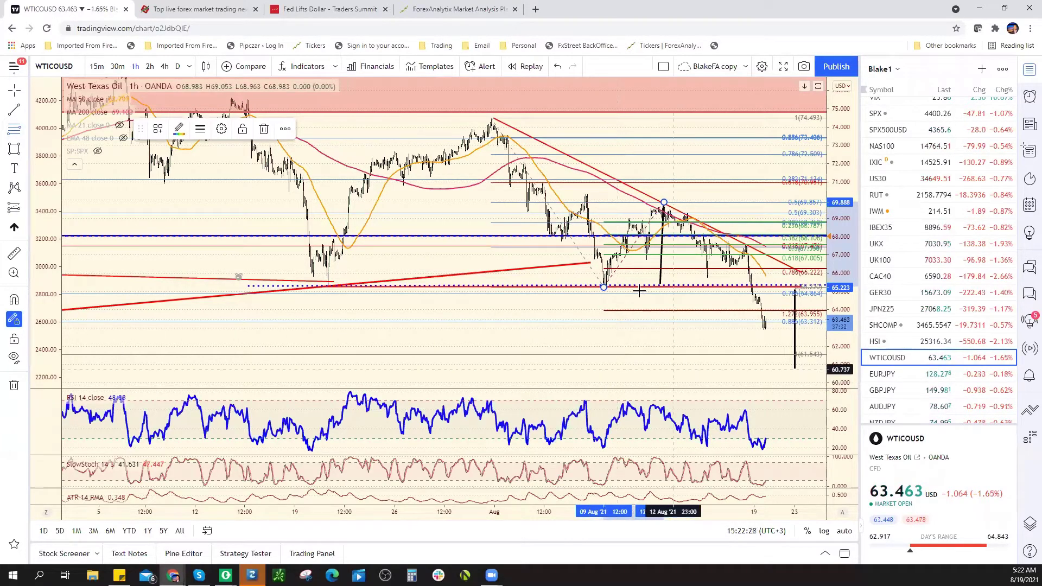
scroll(969, 226, "up", 1)
scroll(970, 227, "up", 5)
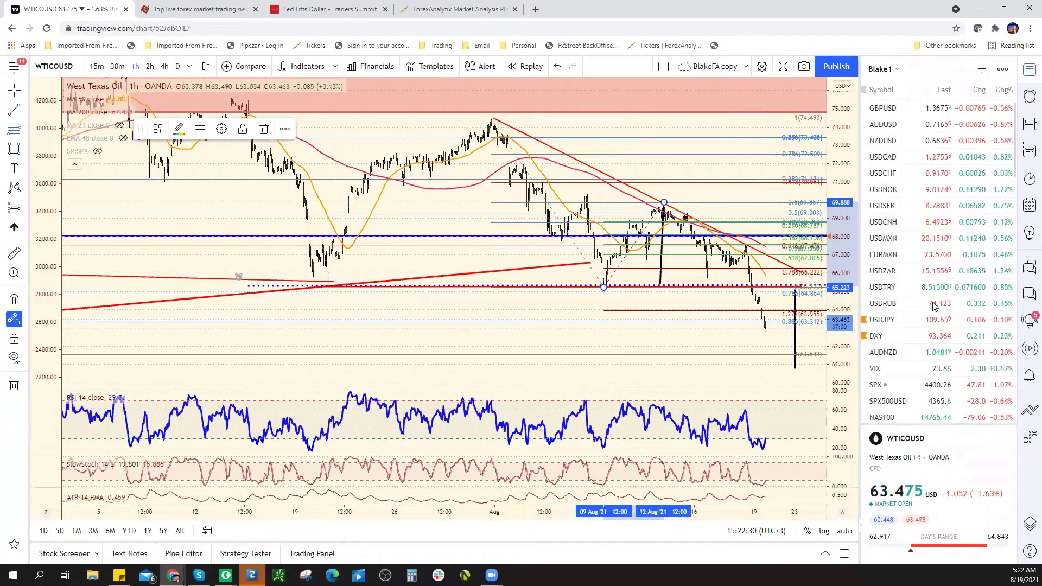
scroll(923, 350, "down", 6)
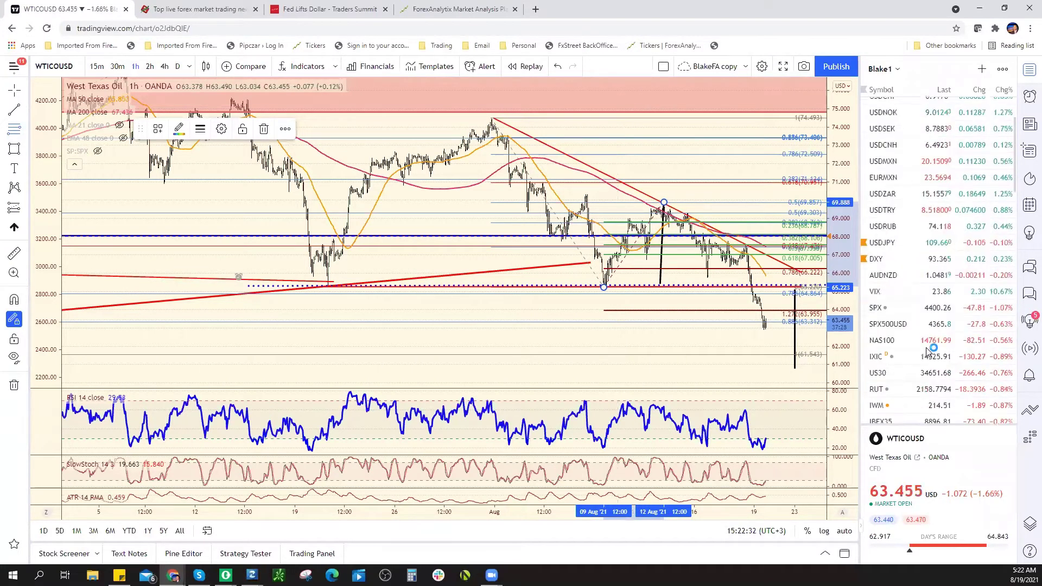
scroll(928, 347, "down", 5)
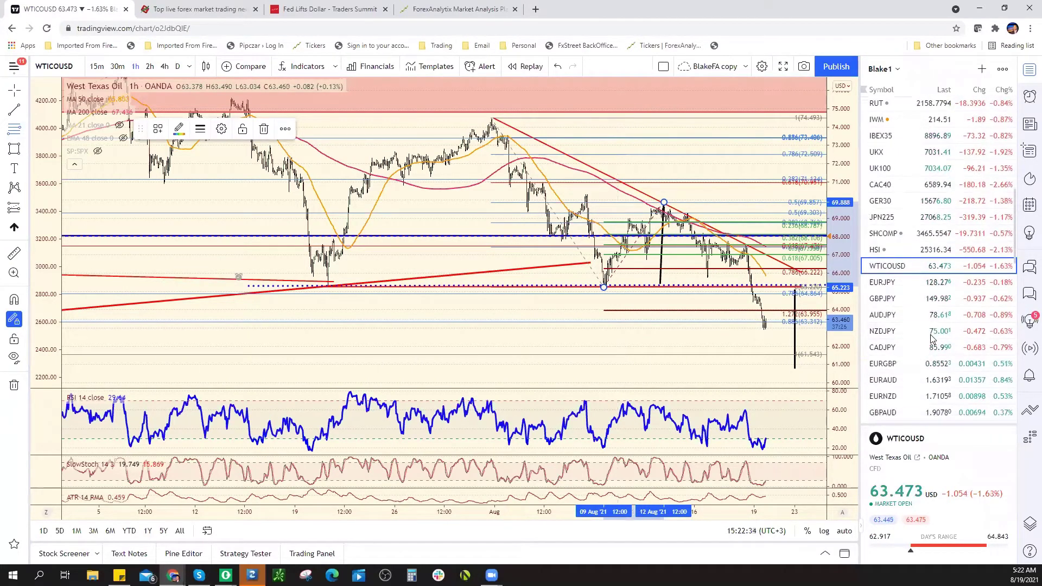
scroll(929, 336, "down", 2)
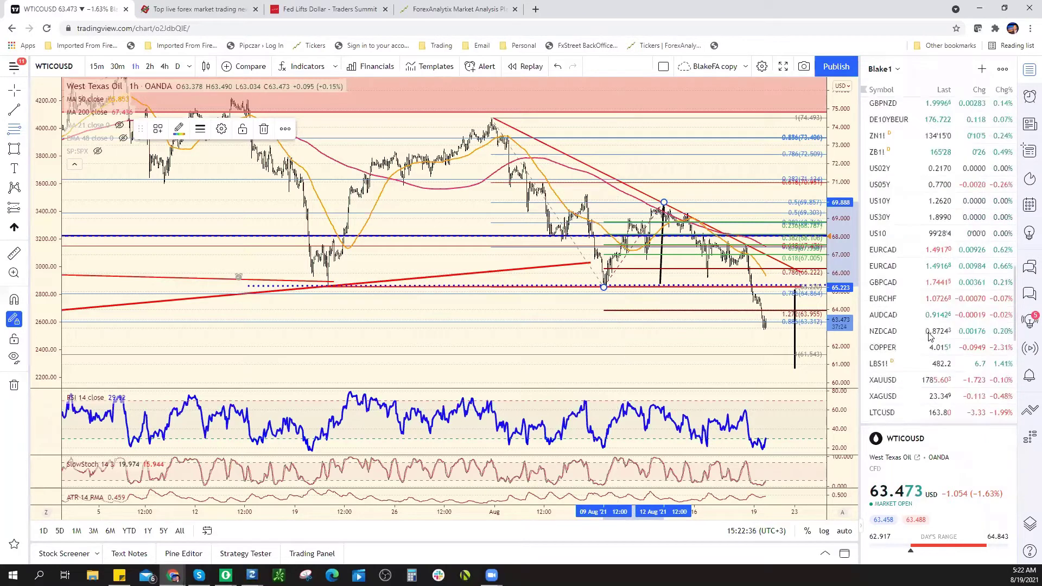
scroll(933, 296, "down", 1)
- Show COPPER on daily bars and remove its old Fibonacci drawing
left_click(920, 299)
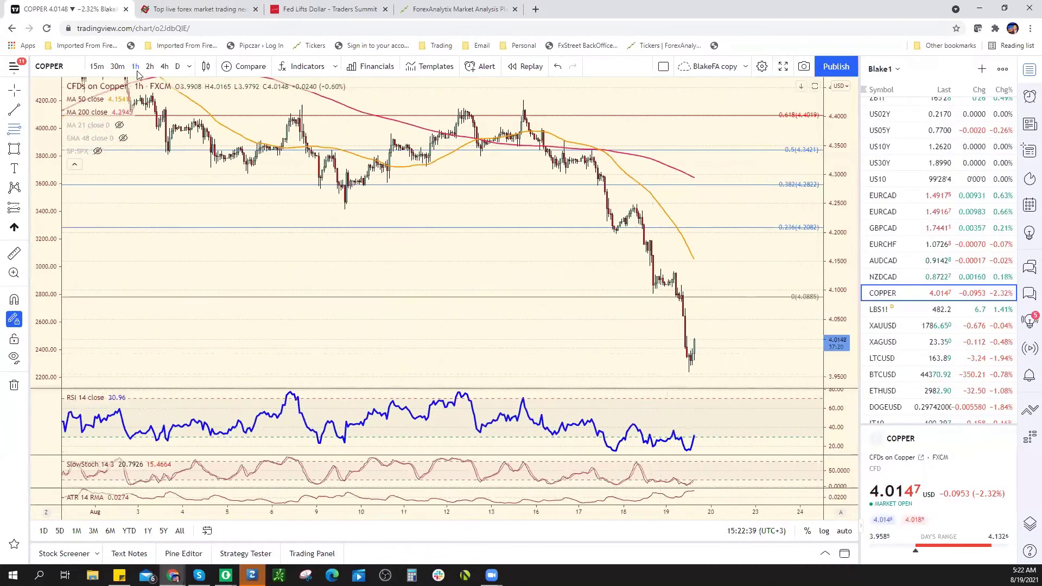
left_click(177, 66)
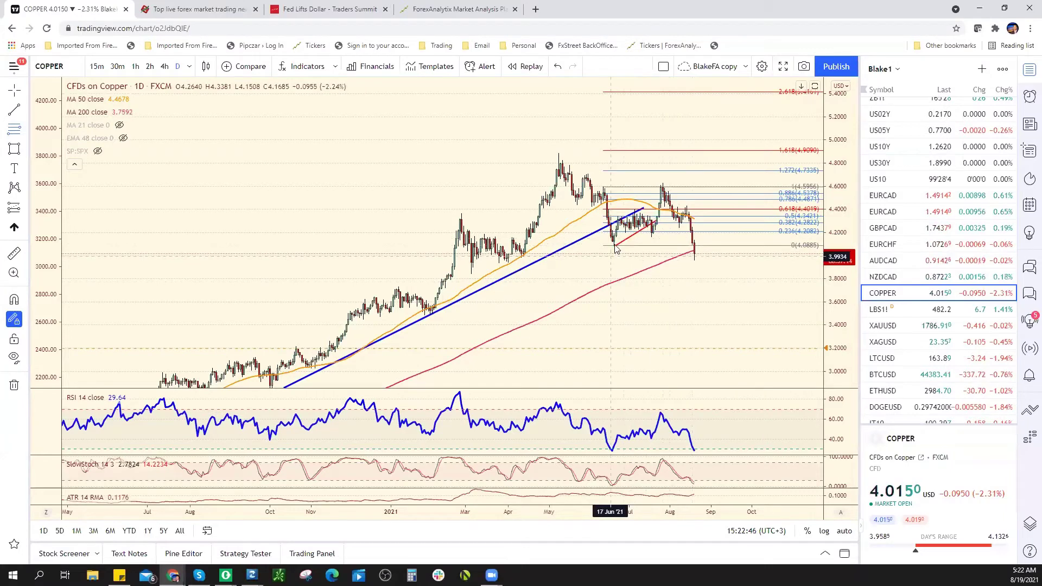
right_click(604, 187)
left_click(636, 333)
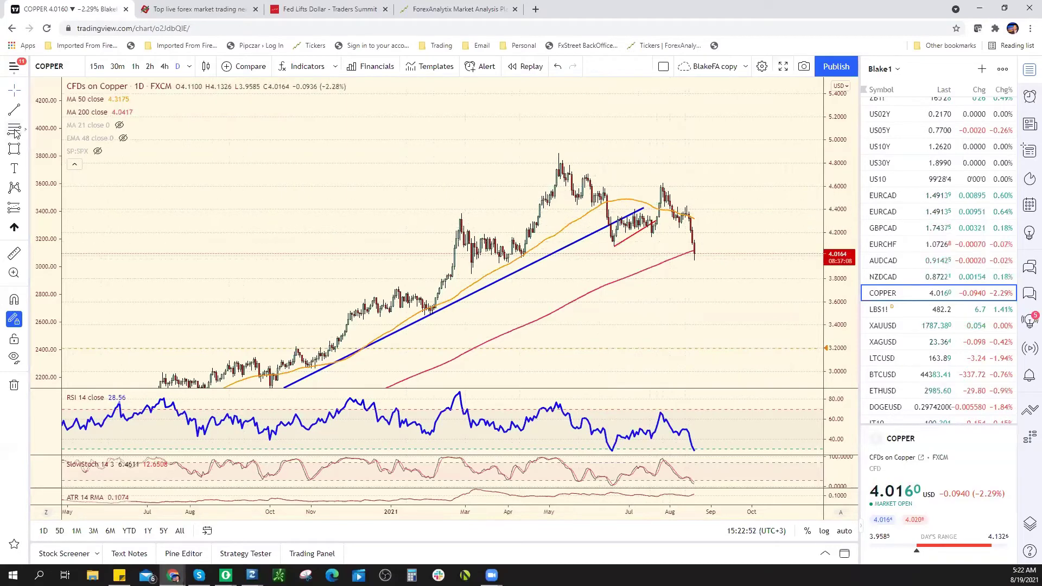
- Draw a Fibonacci from the June low to July high using the saved extension template
left_click(624, 246)
left_click(614, 246)
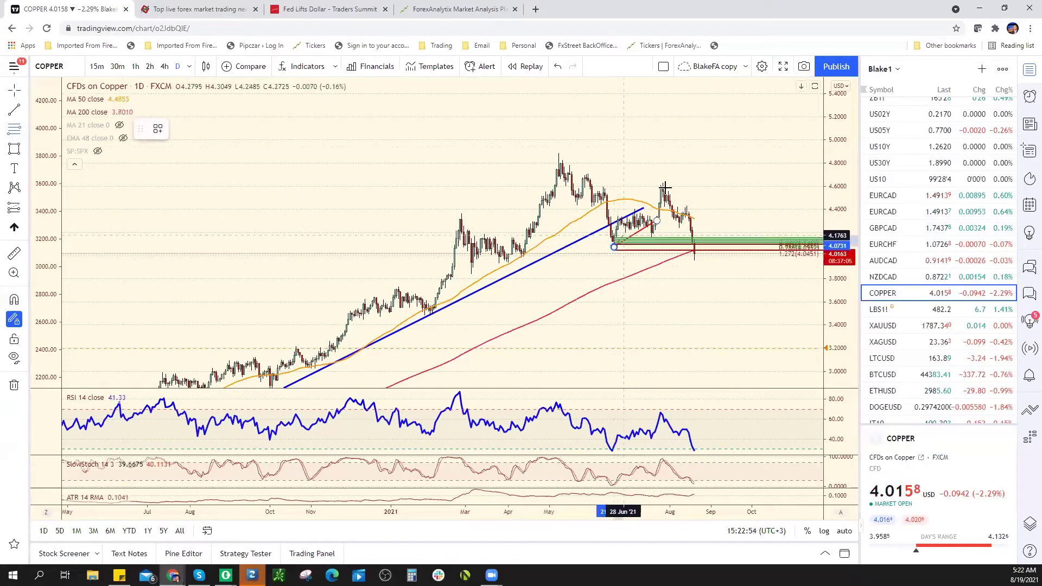
left_click(663, 183)
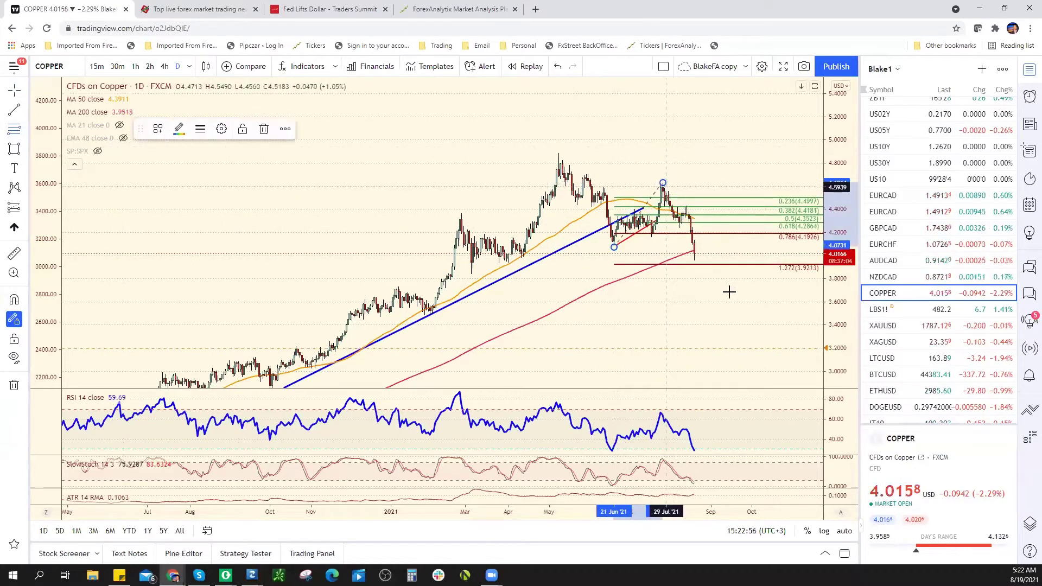
left_click(158, 129)
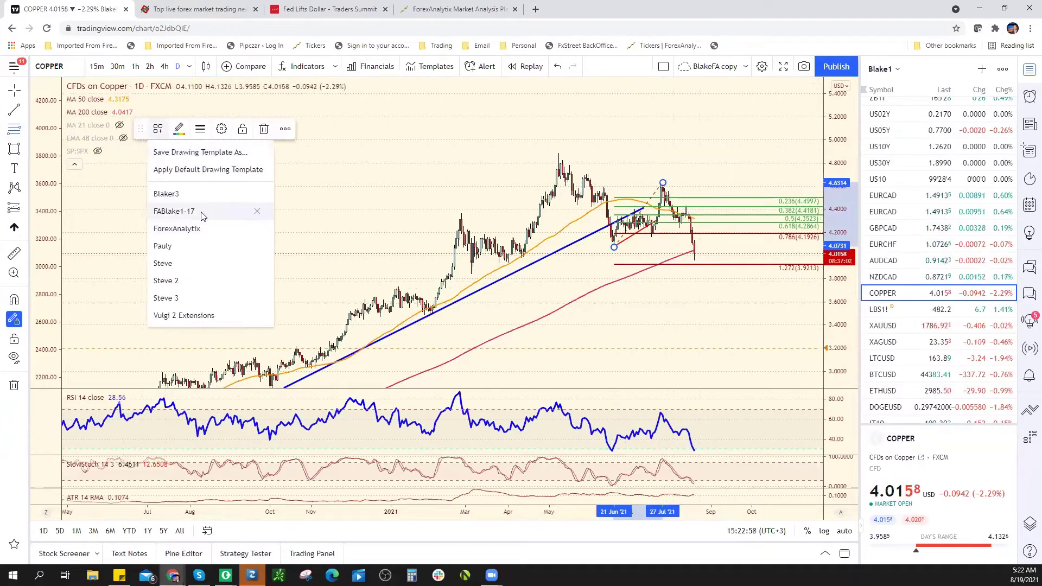
left_click(179, 211)
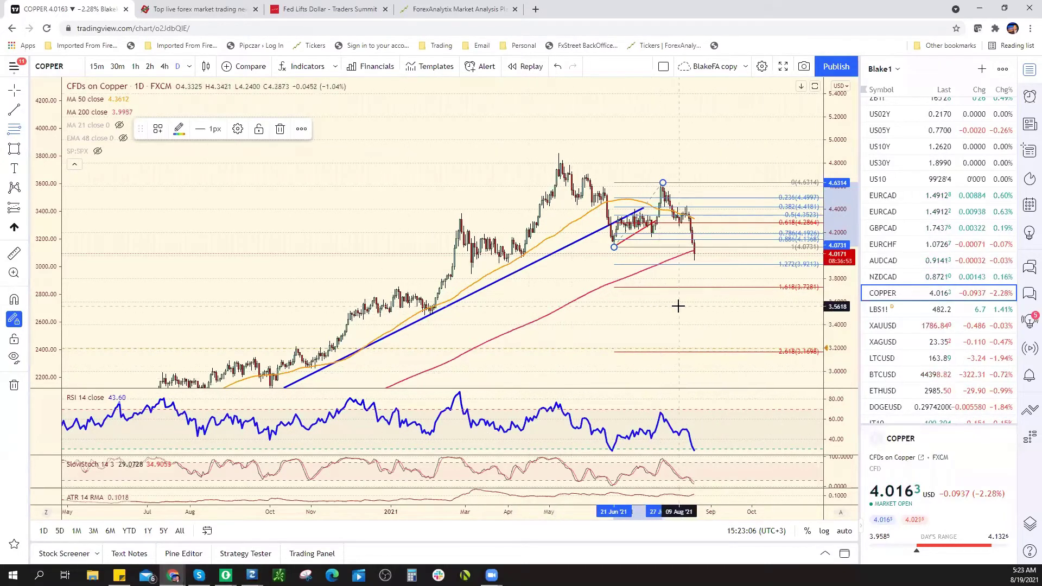
scroll(701, 280, "down", 3)
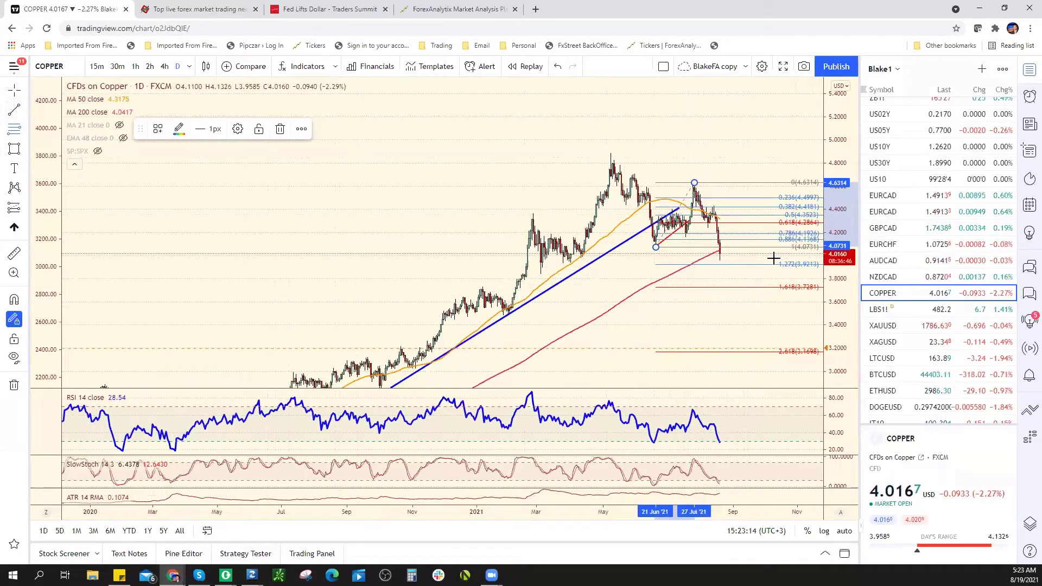
- Draw a copper support trend line from the February low past the latest bars
key("alt+t")
left_click(527, 279)
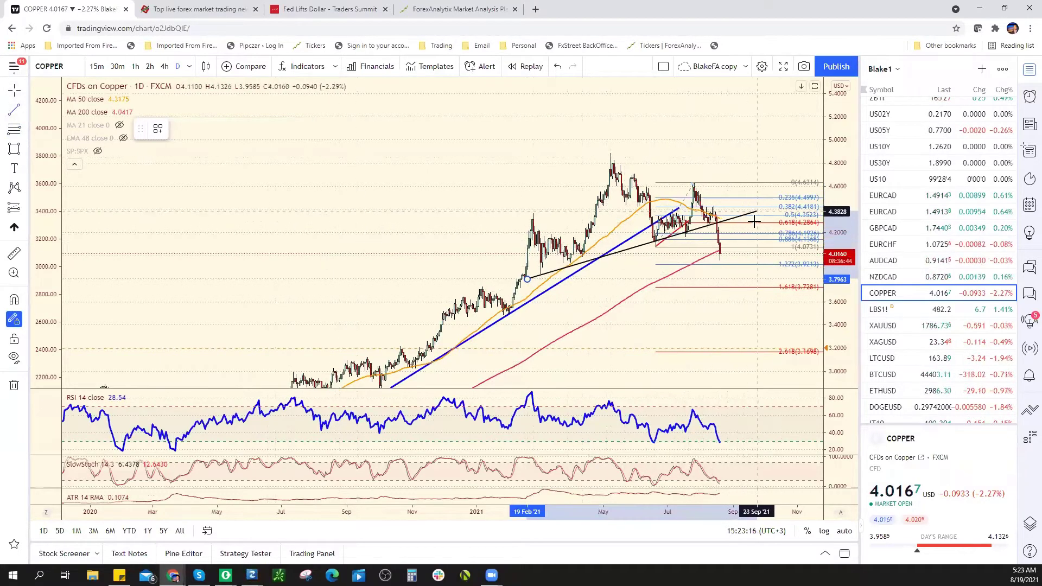
left_click(755, 221)
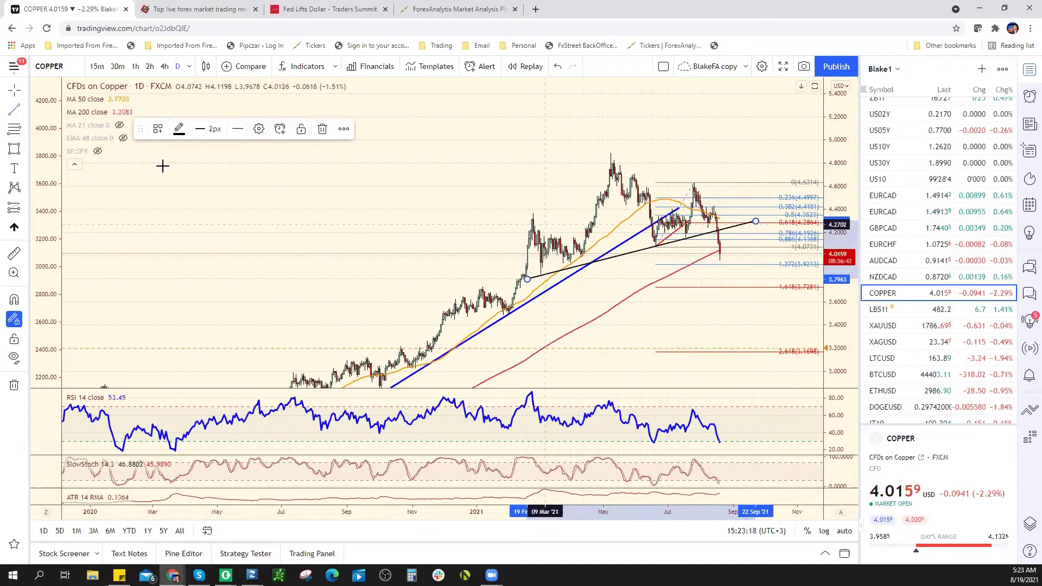
- Add a vertical measuring line from the May peak to support and move it to the August breakdown
left_click(13, 111)
left_click(59, 109)
left_click(611, 149)
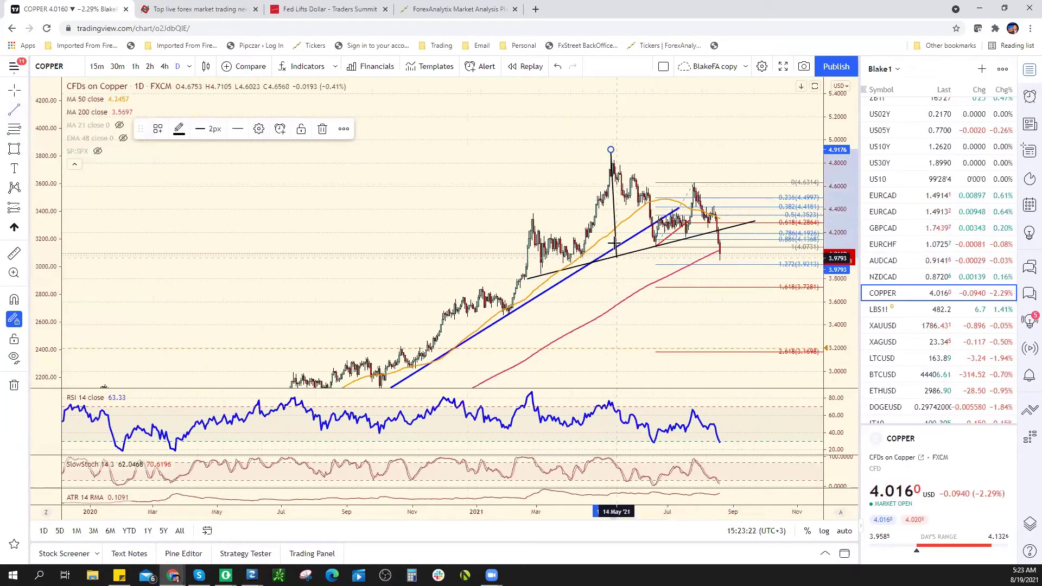
left_click(610, 255)
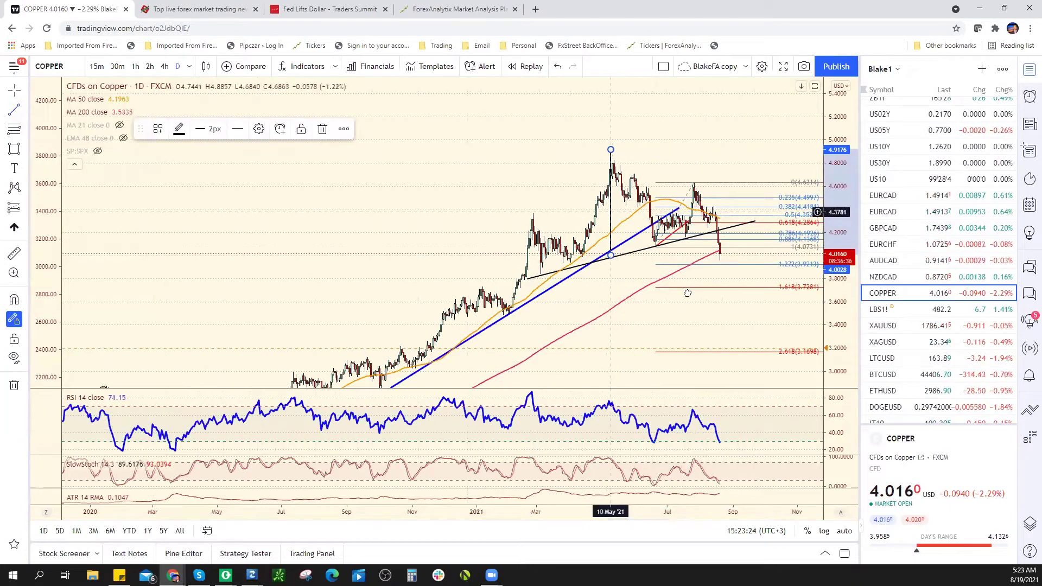
left_click_drag(686, 293, 717, 352)
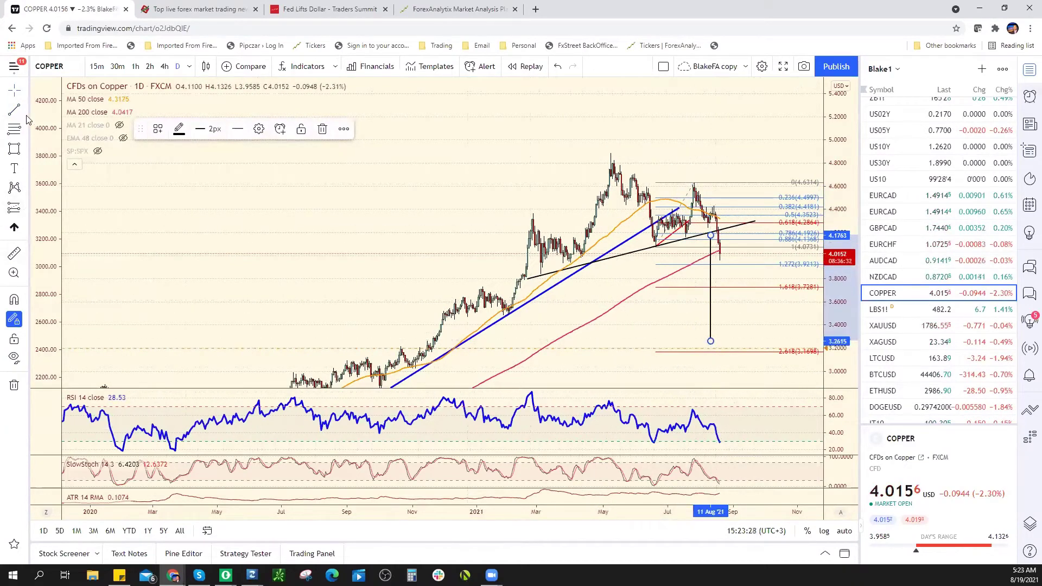
- Draw a horizontal line at the August 2020 level out to the chart's right edge
key("alt+t")
left_click(342, 345)
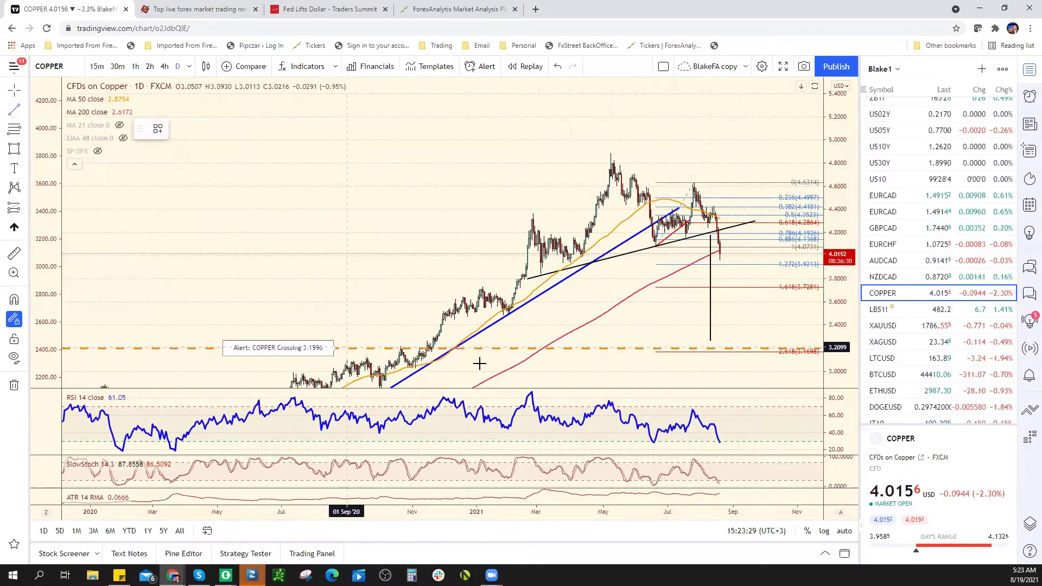
left_click(819, 341)
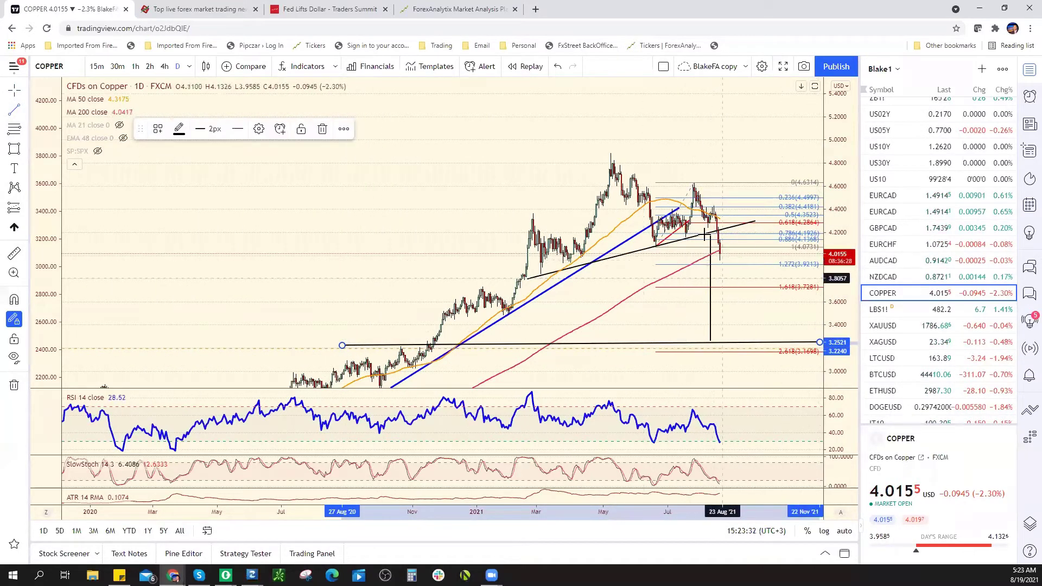
scroll(709, 291, "up", 3)
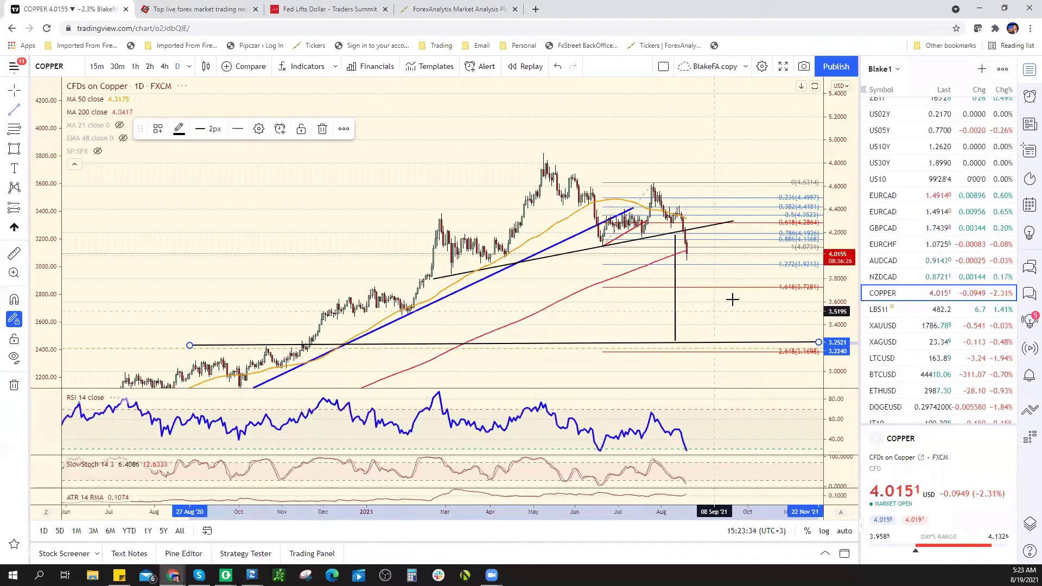
- Sketch a black zig-zag projection showing a bounce, then a further drop below the broken uptrend
left_click(25, 109)
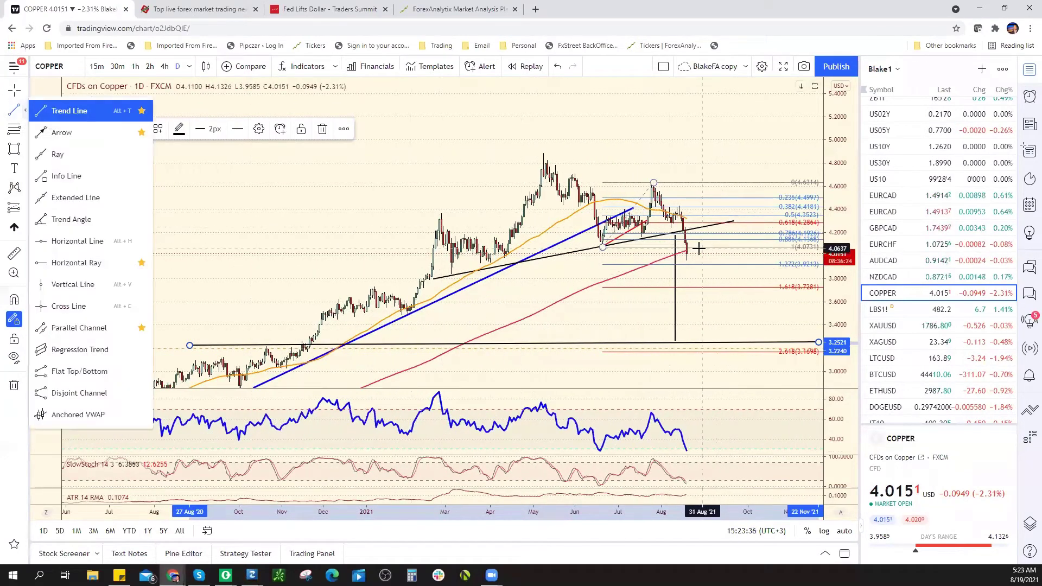
left_click(60, 109)
left_click(690, 259)
left_click(702, 240)
left_click(702, 240)
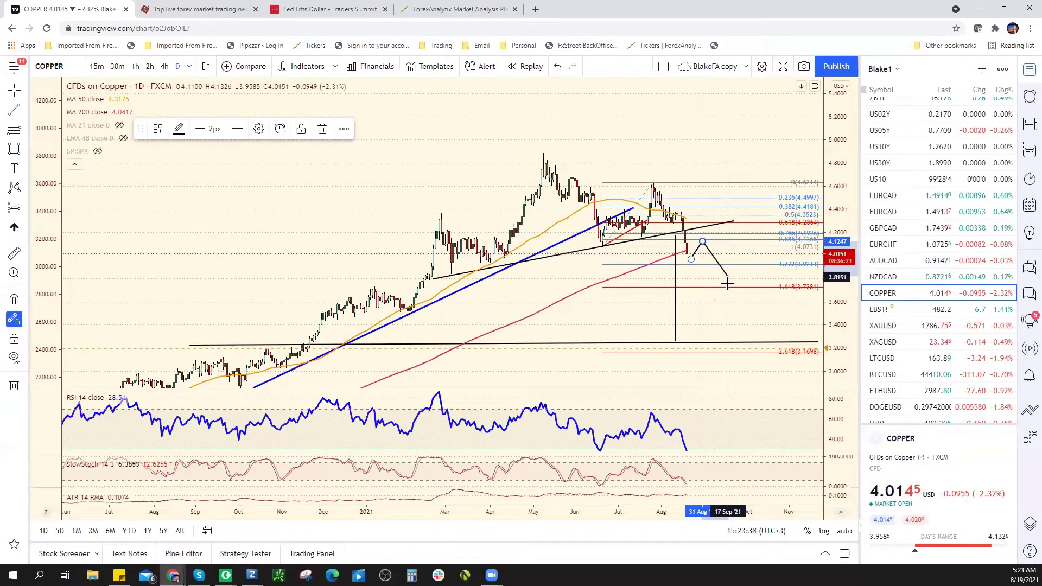
left_click(727, 285)
left_click(580, 242)
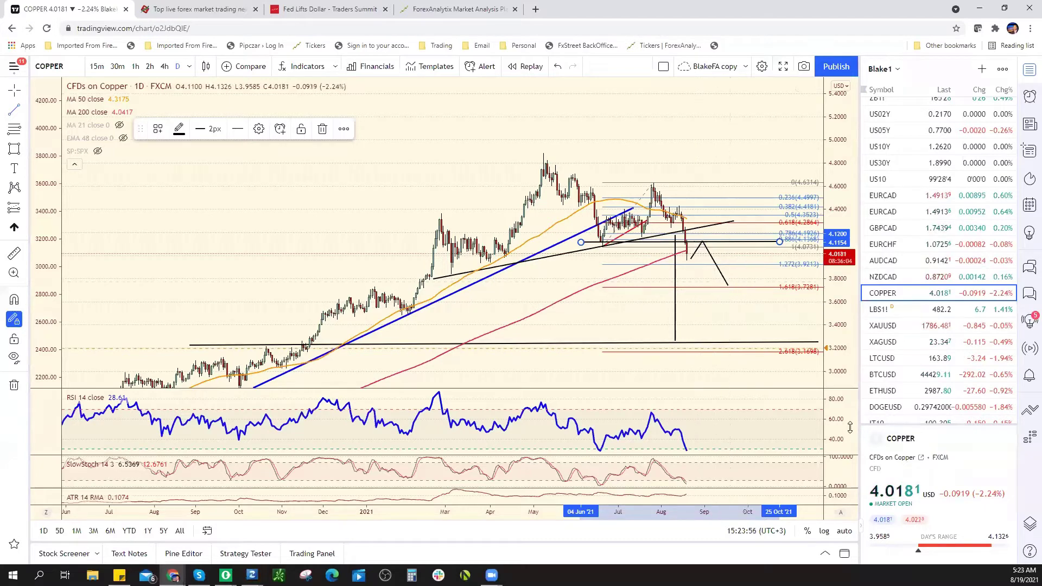
scroll(942, 207, "up", 5)
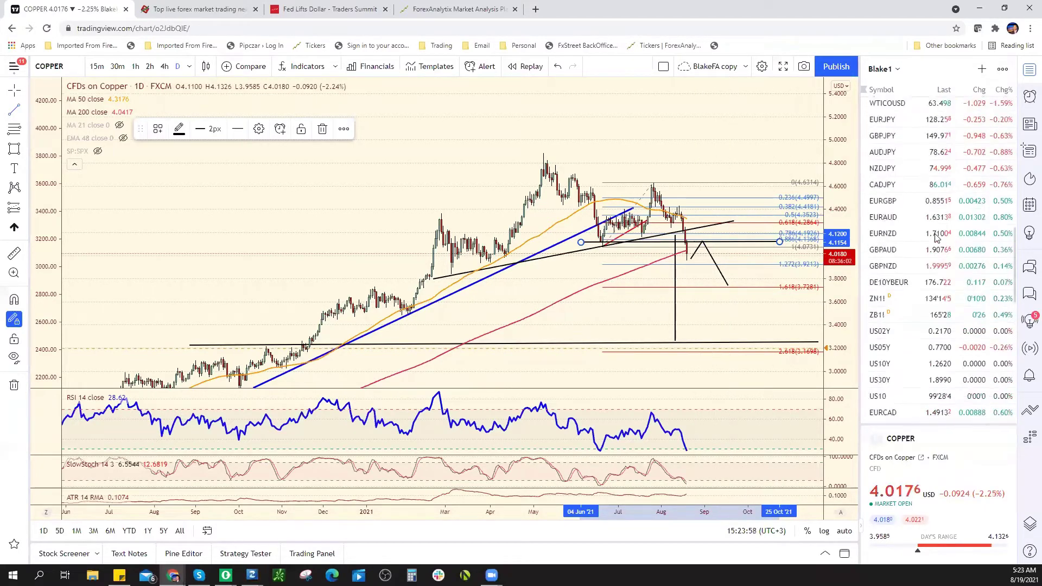
scroll(942, 207, "up", 3)
- Load SPX500USD on 15-minute candles, reset the view and zoom out to show several days
left_click(917, 201)
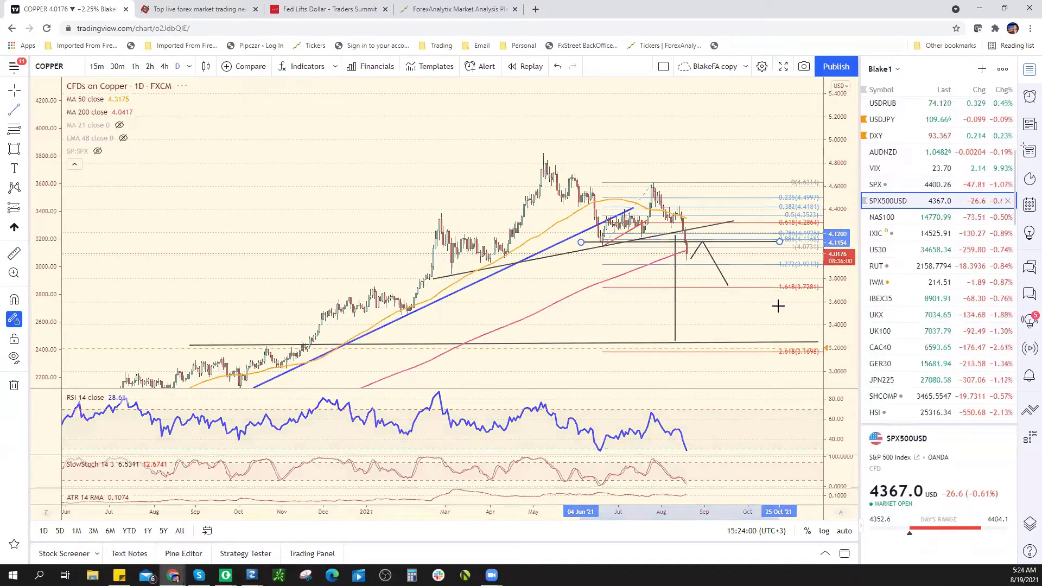
scroll(564, 217, "up", 3)
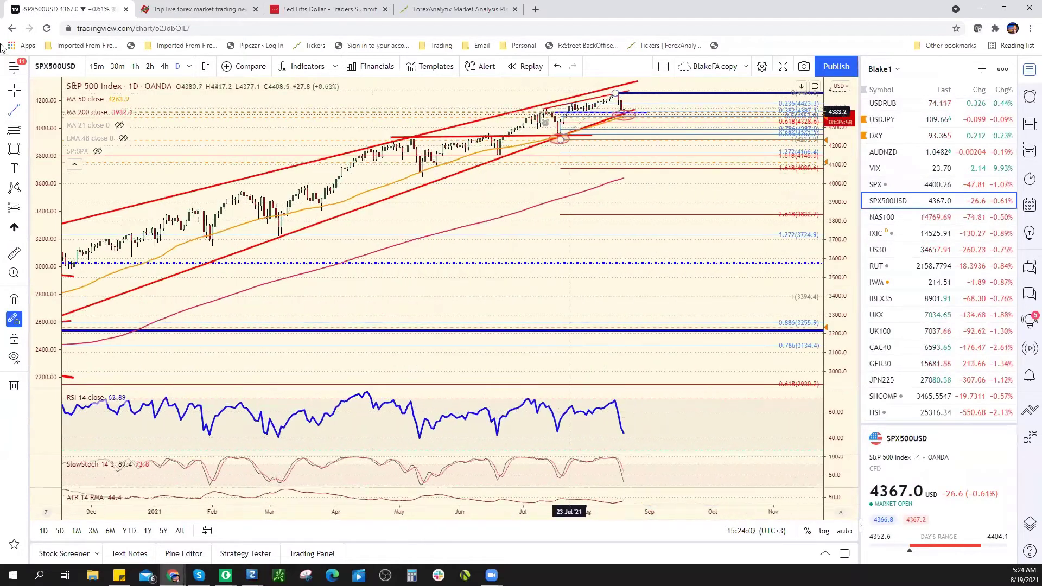
left_click(97, 66)
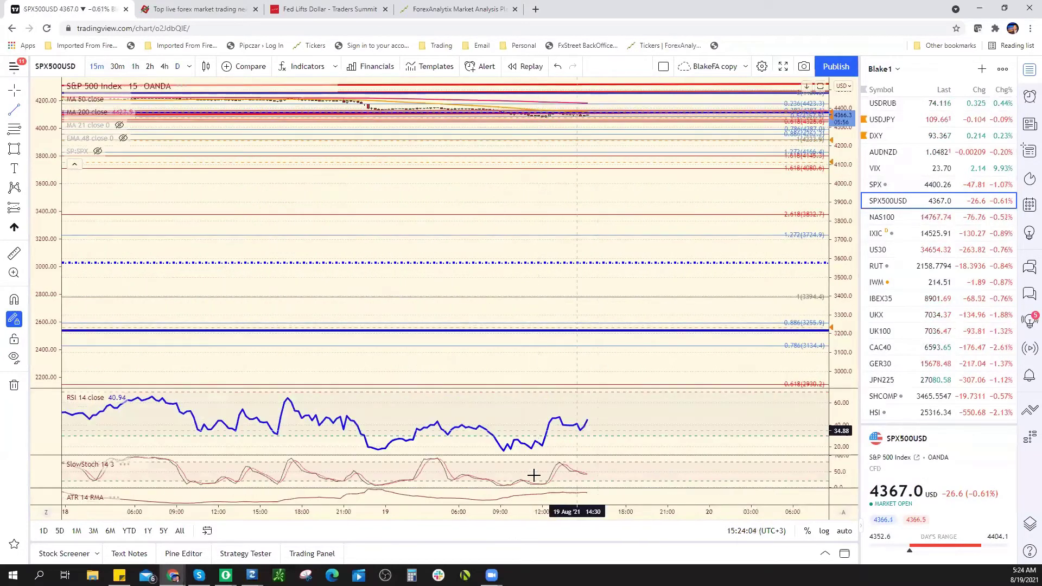
left_click(491, 495)
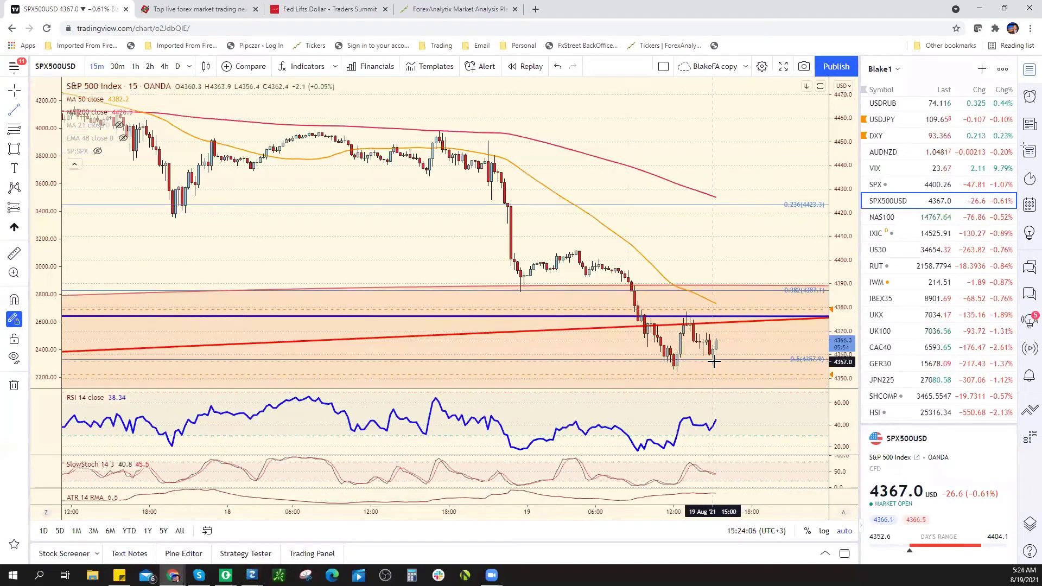
scroll(725, 337, "down", 5)
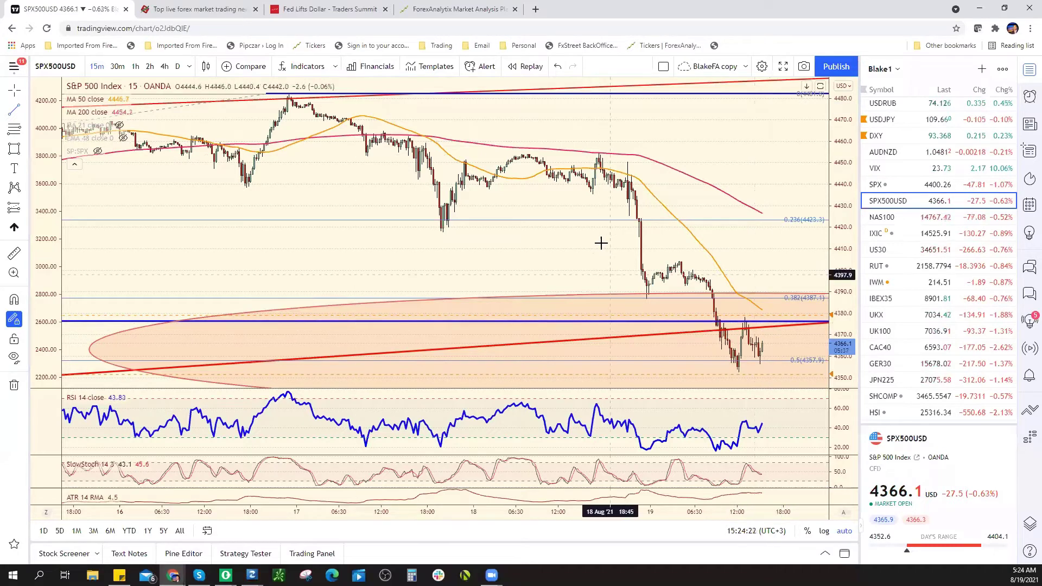
scroll(564, 222, "down", 3)
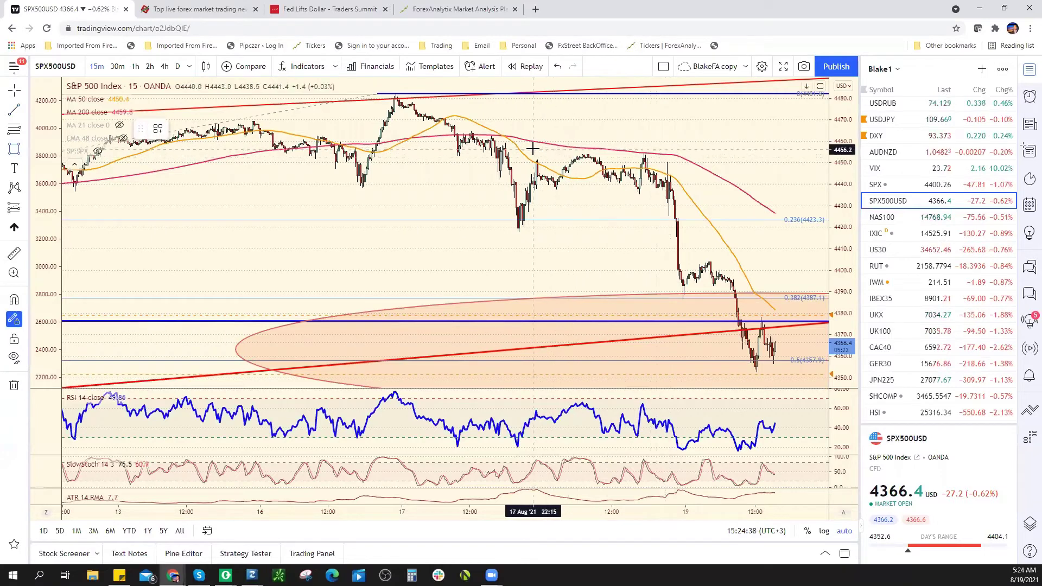
left_click(599, 199)
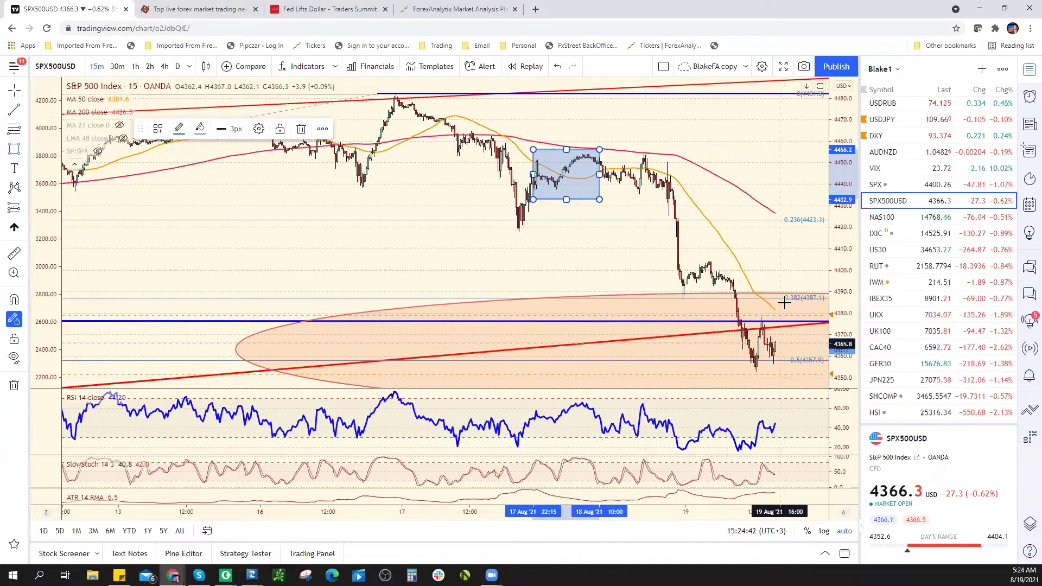
left_click_drag(781, 283, 824, 337)
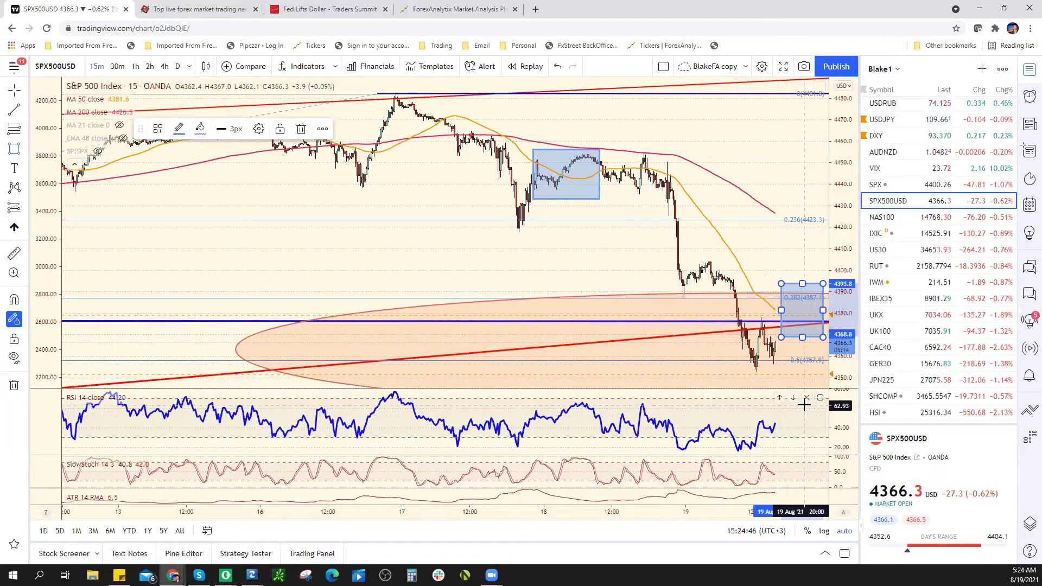
right_click(782, 286)
left_click(817, 430)
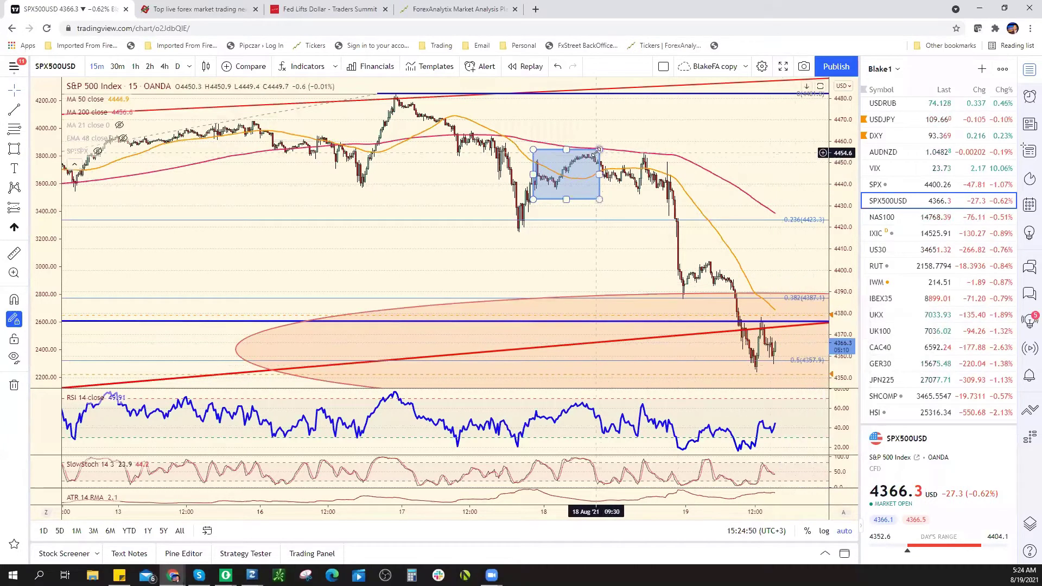
right_click(599, 200)
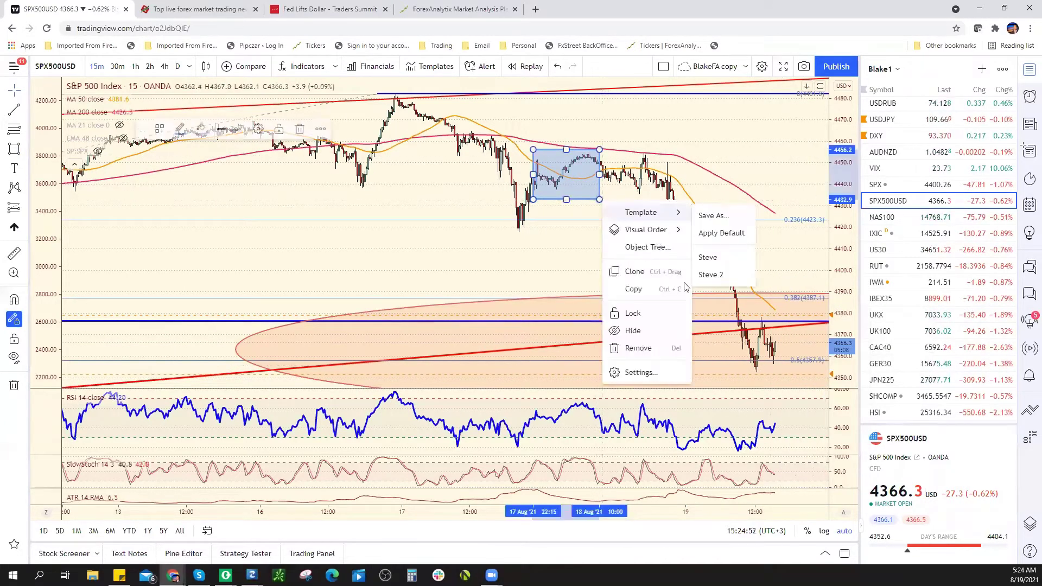
left_click(638, 348)
left_click_drag(760, 158, 670, 279)
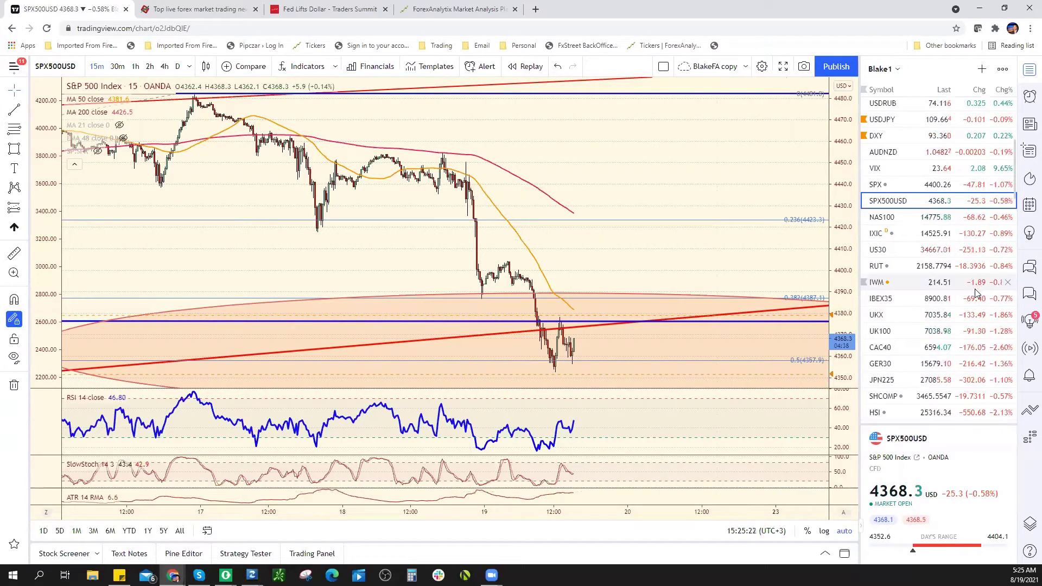
- Load the GER30 DAX index from the watchlist onto the chart
scroll(929, 167, "down", 1)
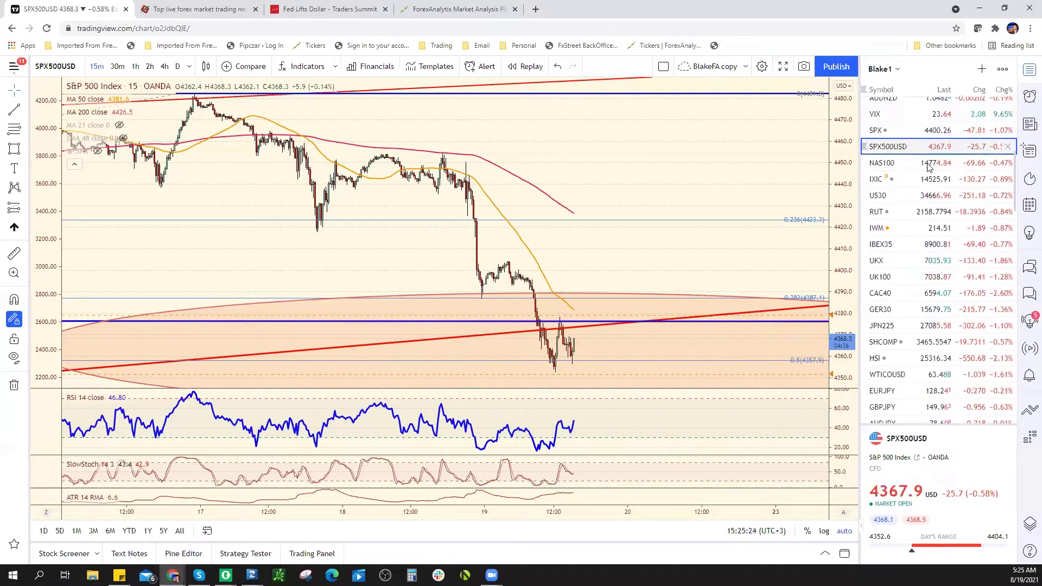
left_click(928, 310)
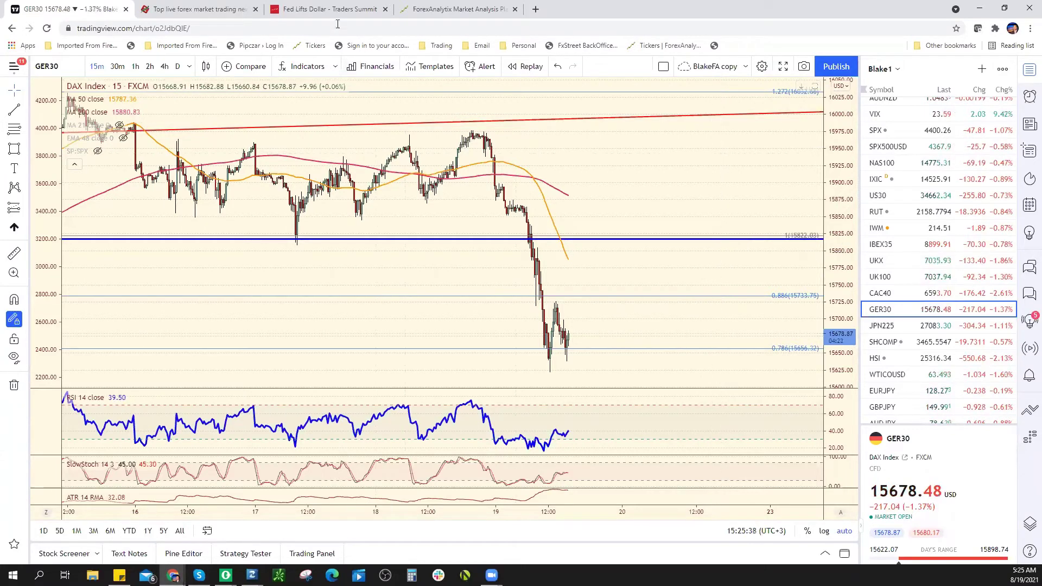
- Read through the Traders Summit 'Fed Lifts Dollar' article
left_click(328, 9)
scroll(551, 217, "up", 10)
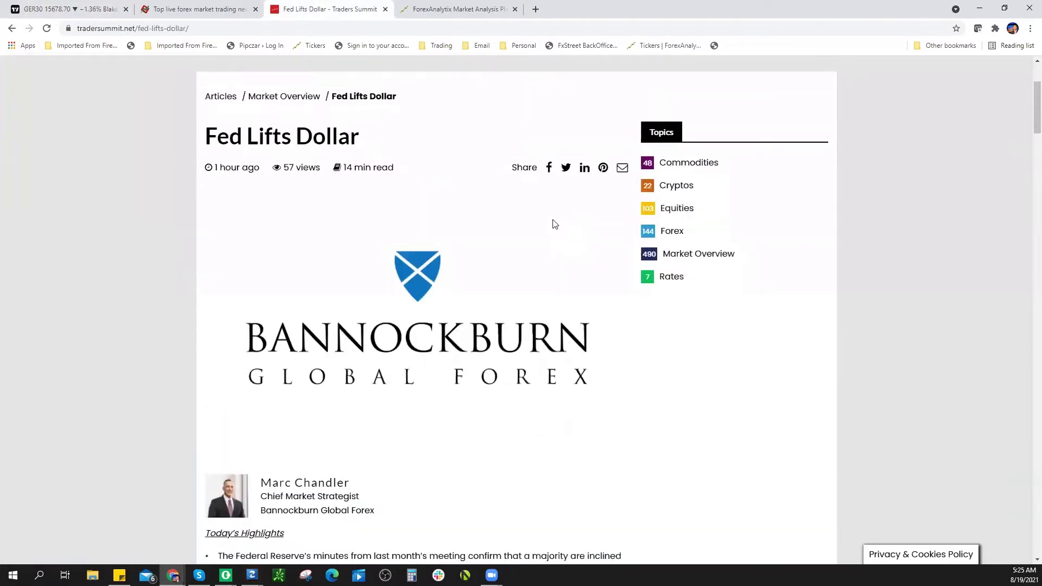
scroll(482, 347, "down", 5)
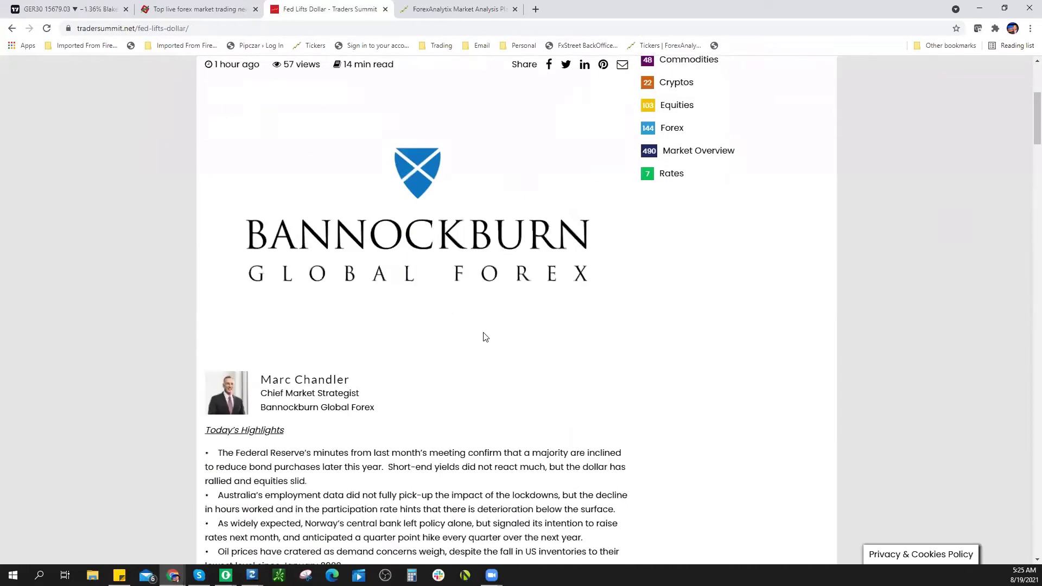
scroll(628, 280, "up", 4)
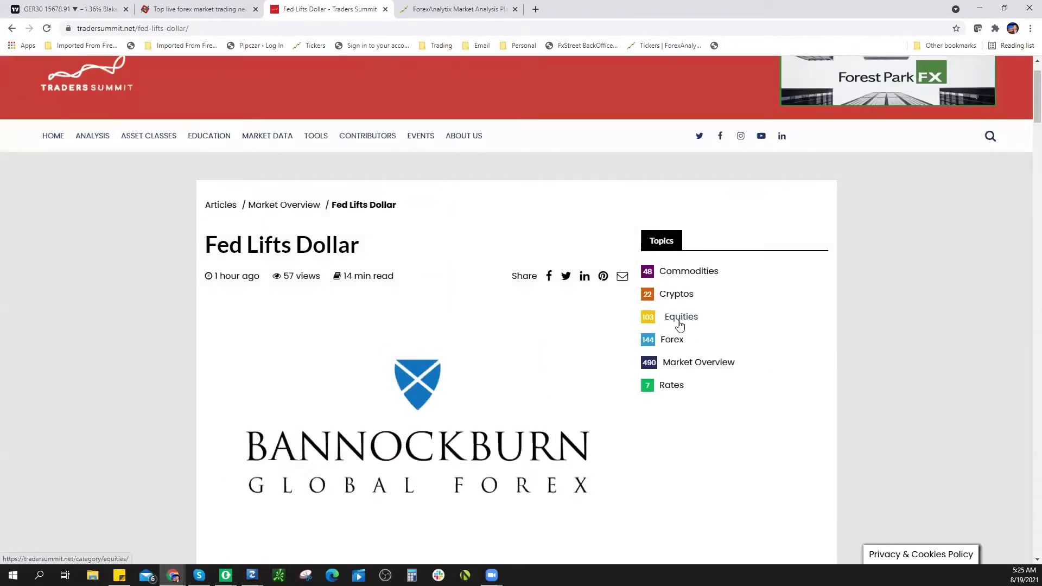
scroll(680, 325, "down", 13)
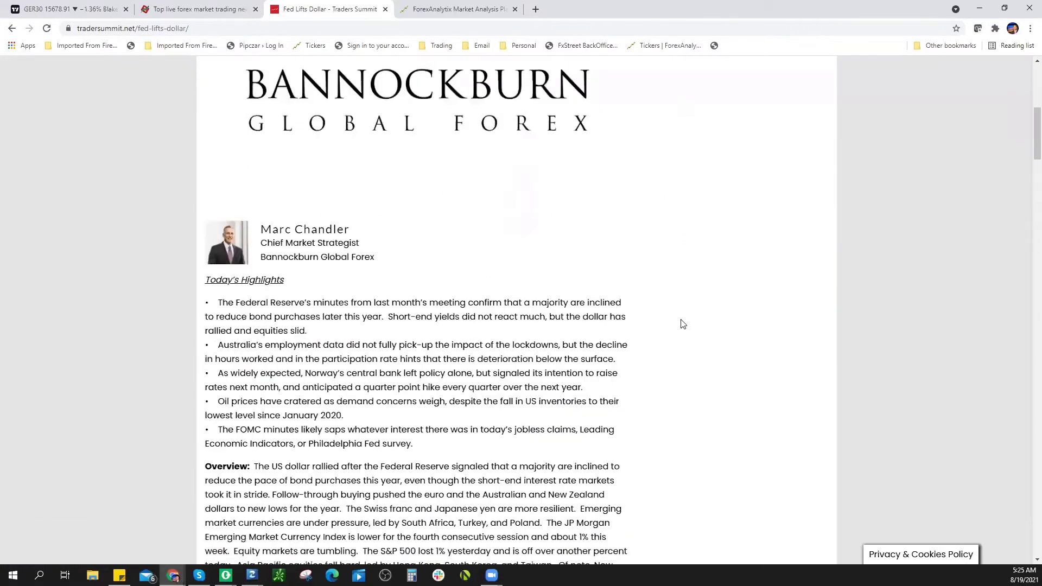
scroll(665, 291, "up", 11)
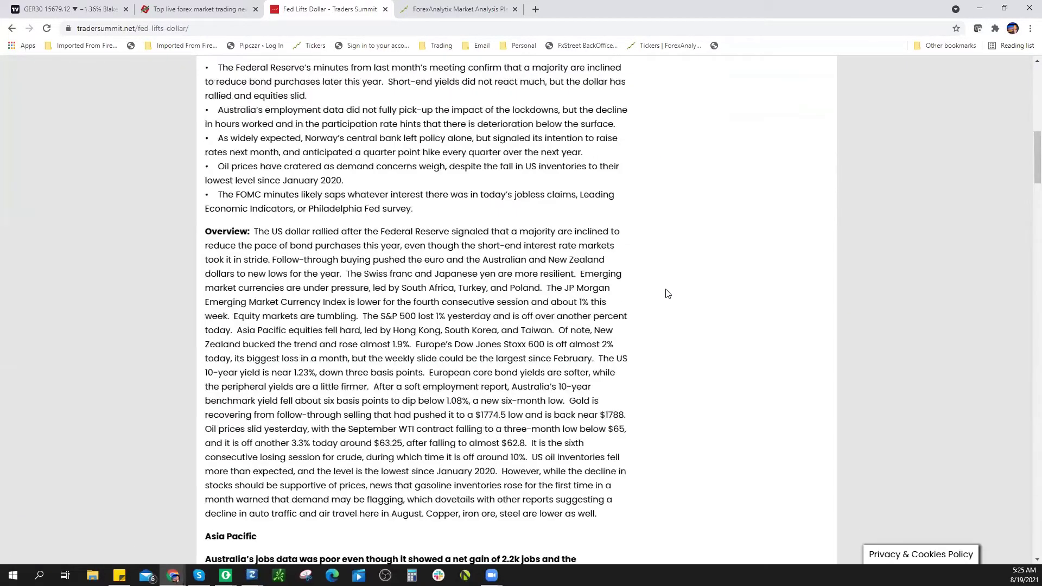
scroll(667, 277, "up", 2)
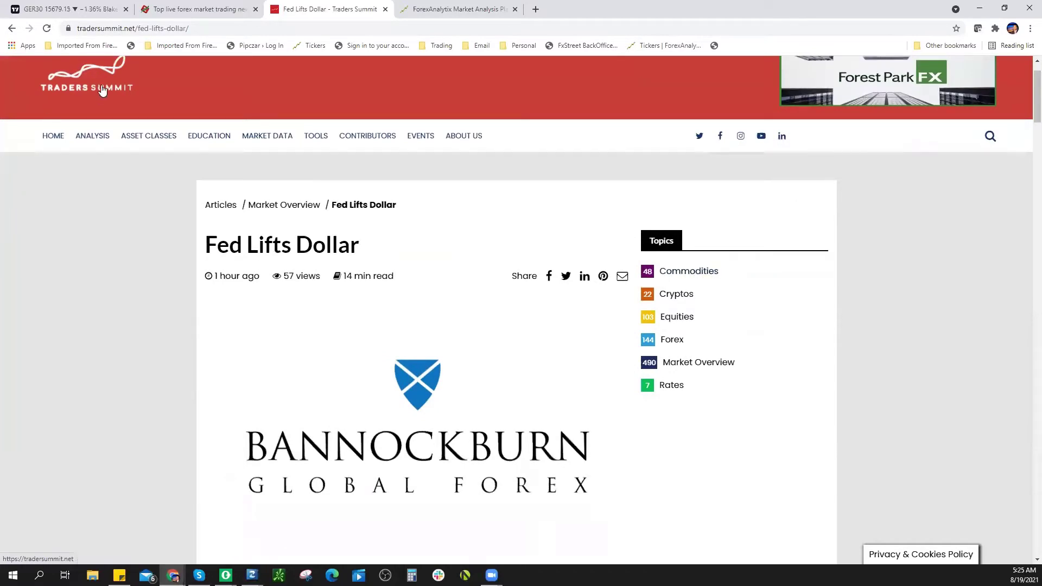
- Browse the Traders Summit home page, then show ForexAnalytix's active tickers list
key("alt+Left")
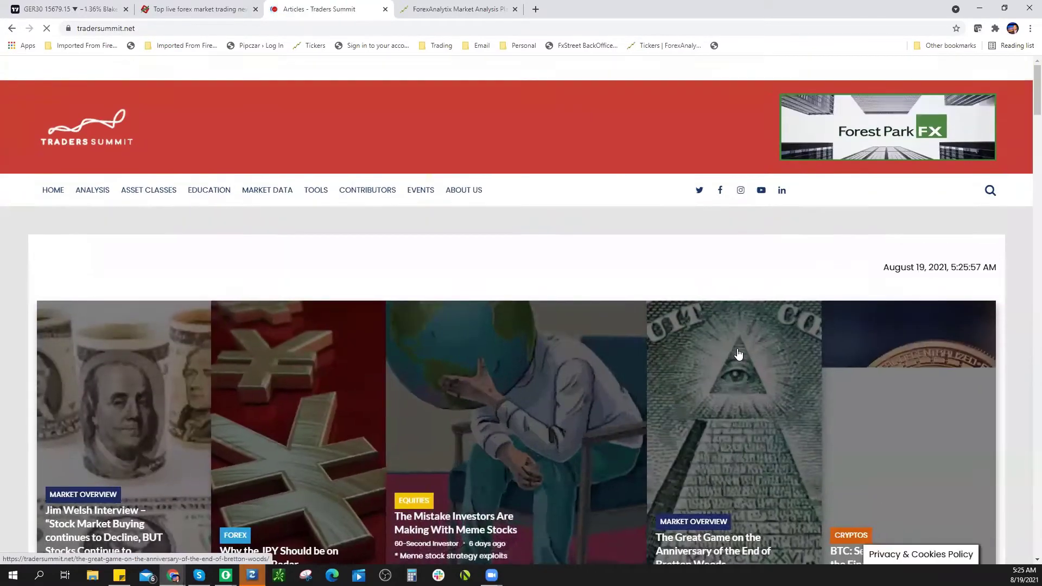
scroll(737, 349, "down", 5)
scroll(694, 467, "down", 2)
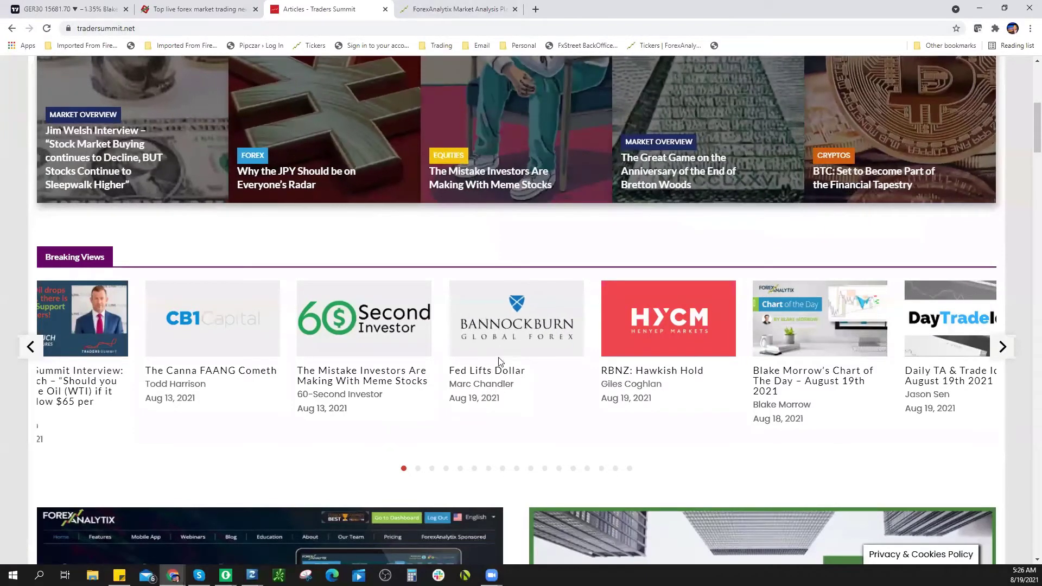
left_click(434, 13)
left_click(63, 109)
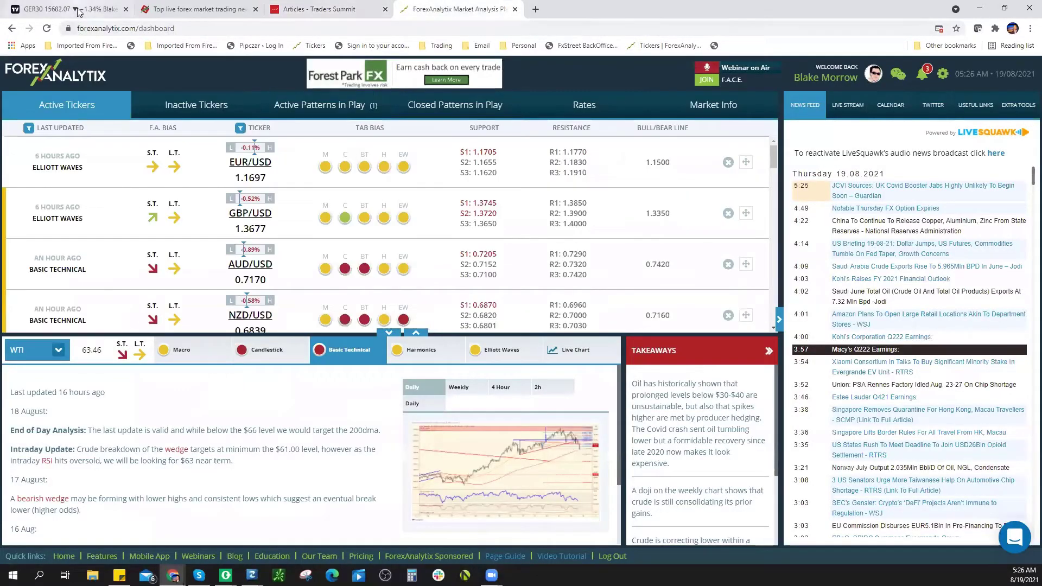
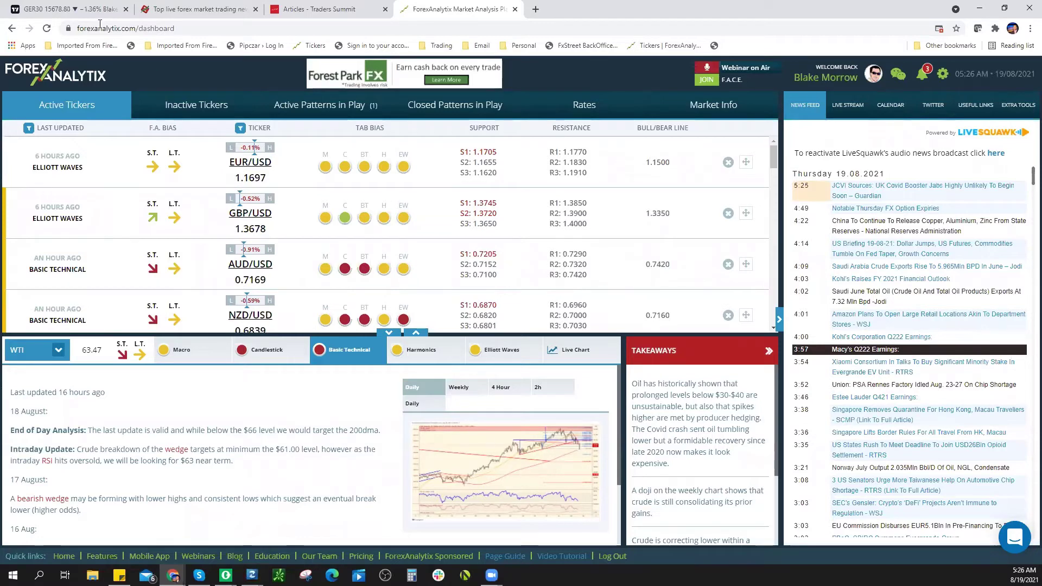
- Switch to the TradingView tab and select AUDUSD in the watchlist
key("ctrl+1")
key("Up")
key("Up")
key("Up")
key("Up")
key("Up")
key("Up")
key("Up")
key("Up")
key("Up")
key("Up")
key("Up")
key("Up")
key("Up")
key("Up")
key("Up")
key("Up")
key("Up")
key("Up")
key("Up")
key("Up")
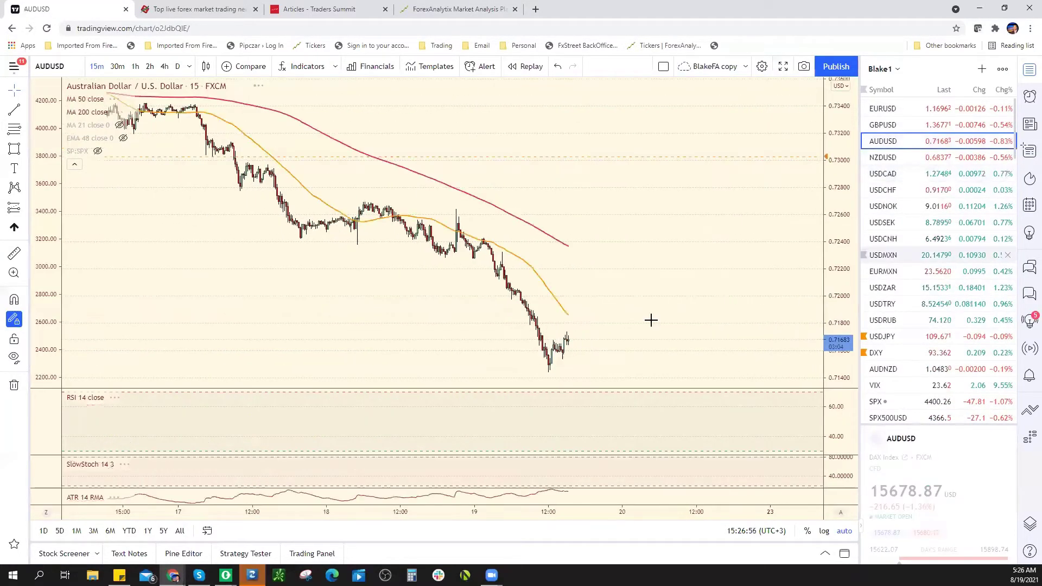
- Put AUDUSD on 1-hour candles and zoom and pan to show older candles
left_click(135, 66)
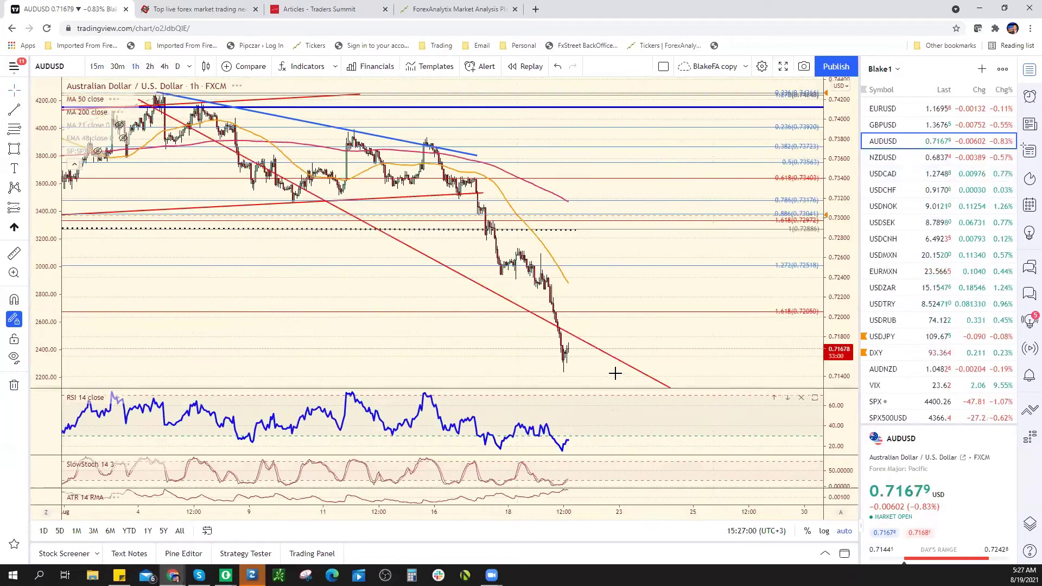
scroll(613, 372, "up", 2)
right_click(642, 284)
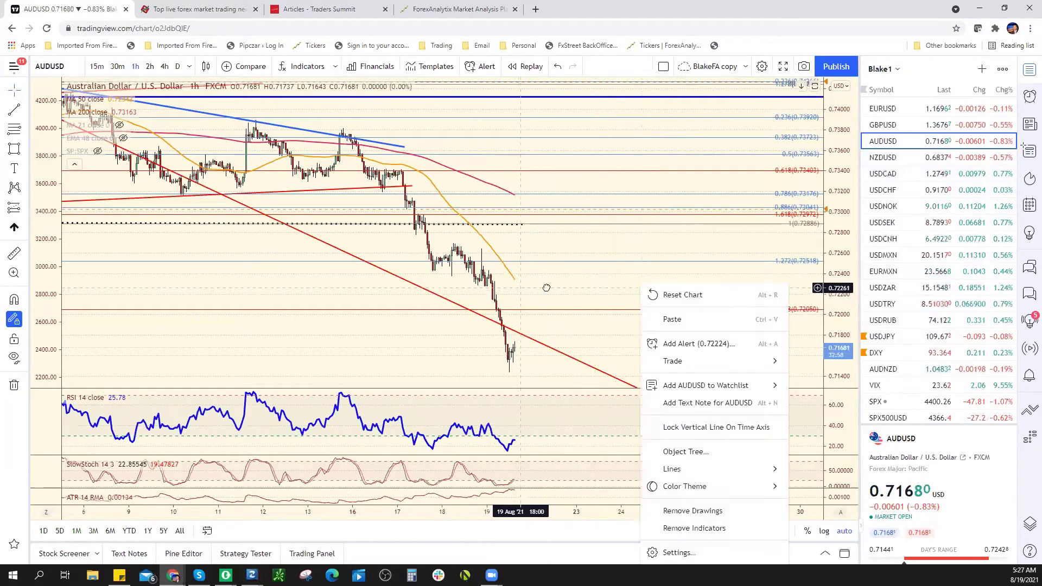
left_click_drag(548, 288, 717, 288)
scroll(583, 279, "up", 3)
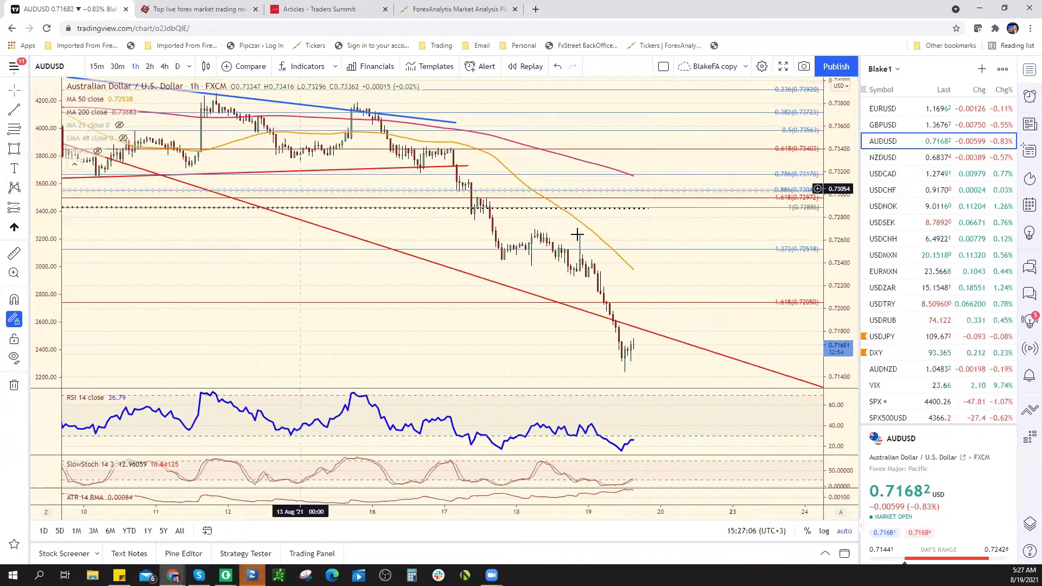
- Draw a small rectangle over the recent candles, then remove it
left_click_drag(574, 230, 586, 276)
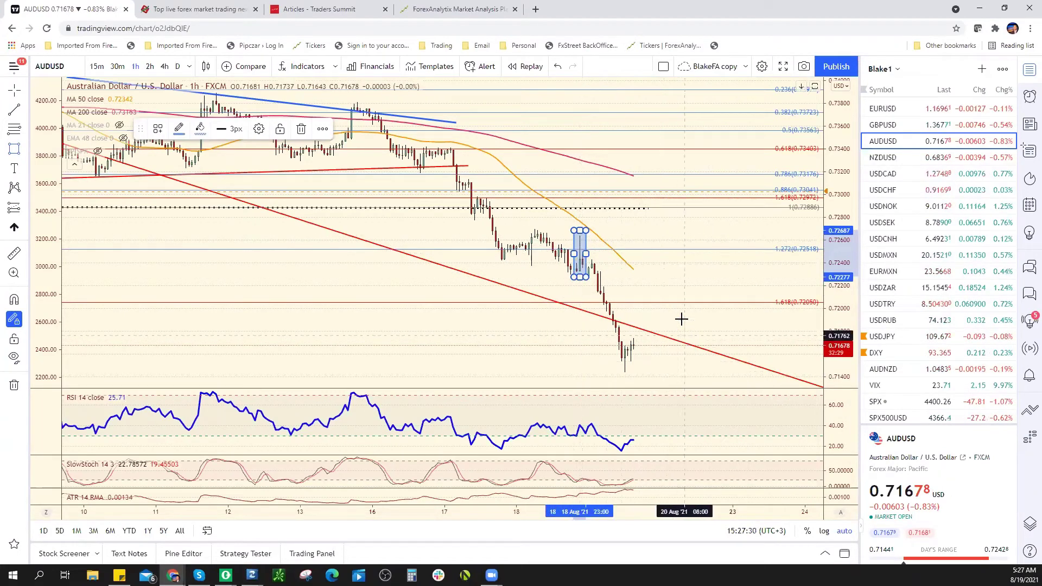
right_click(583, 233)
left_click(630, 379)
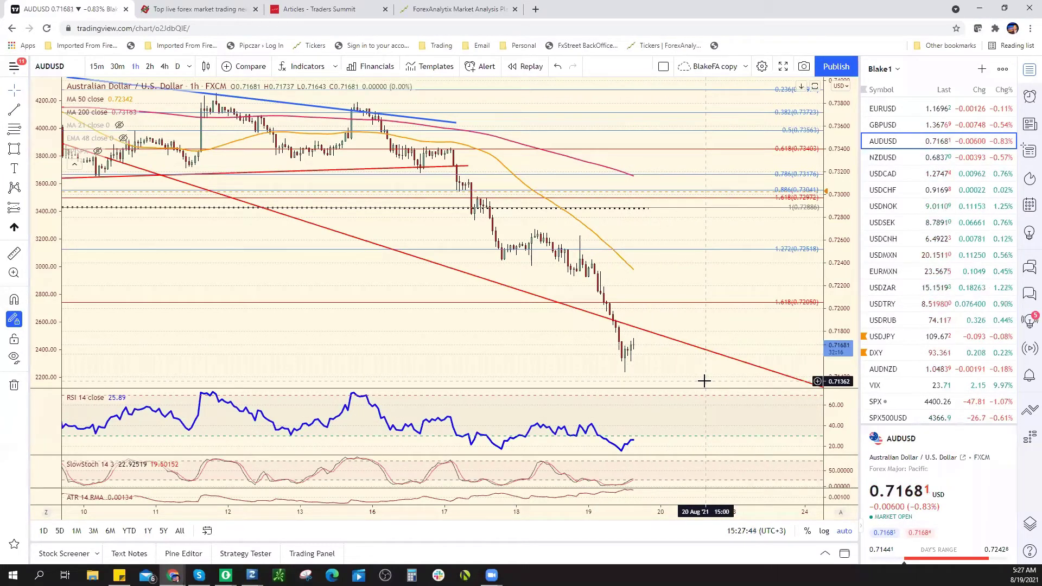
- On the Traders Summit articles page, view the Fed Lifts Dollar author page, then go back
left_click(324, 9)
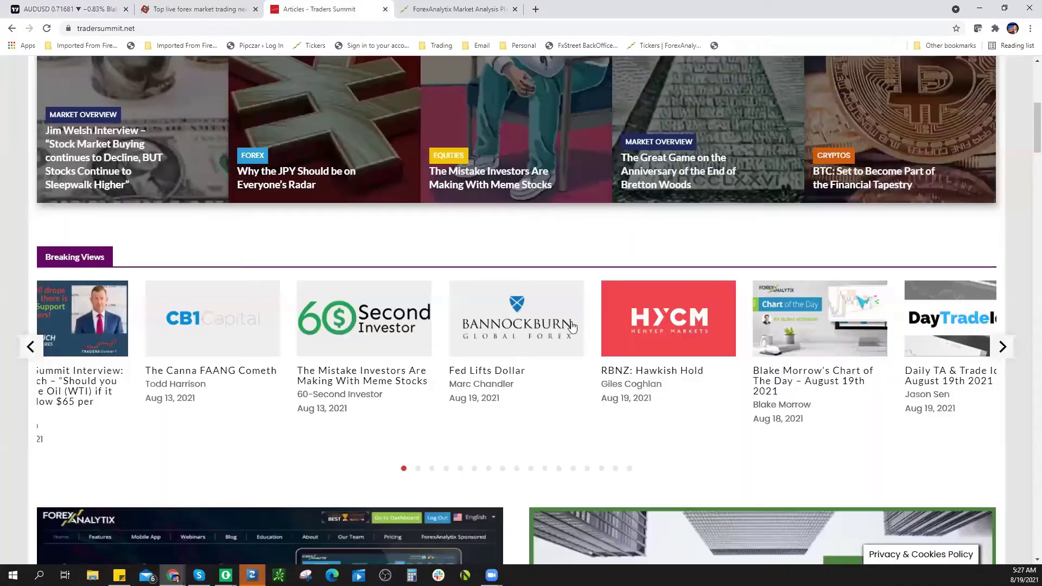
left_click(494, 384)
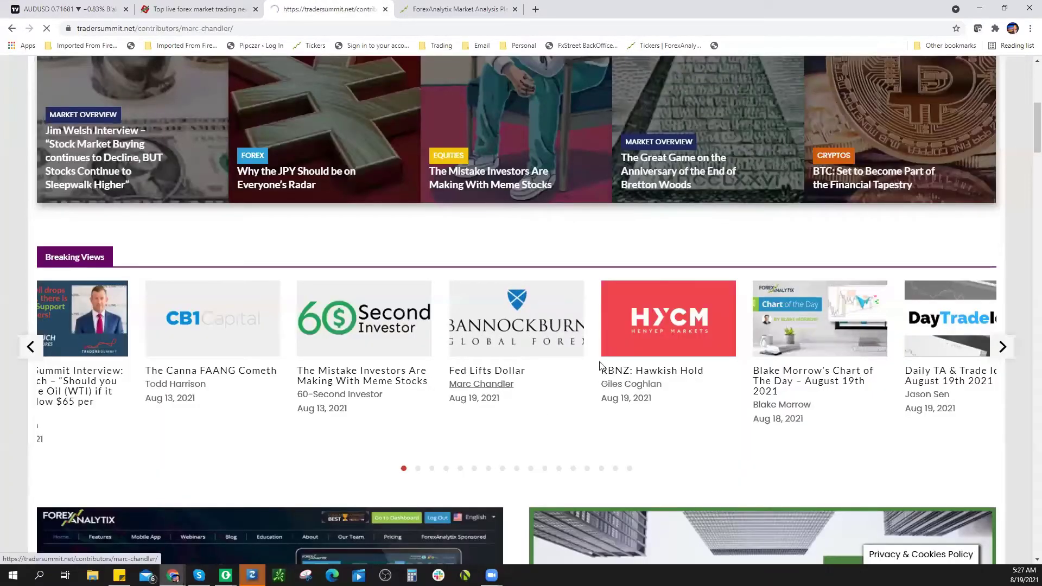
scroll(817, 304, "down", 5)
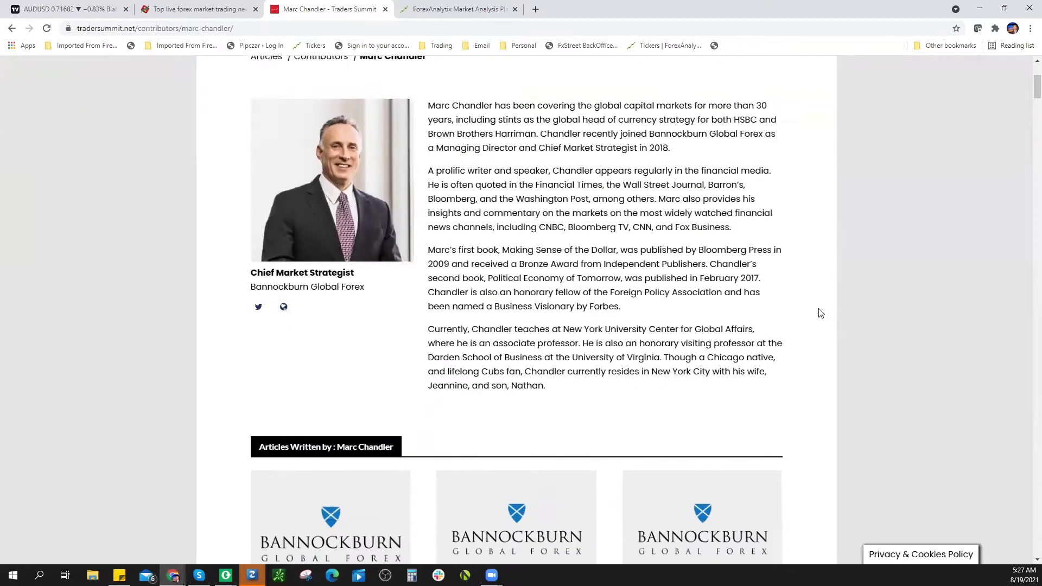
scroll(817, 306, "up", 5)
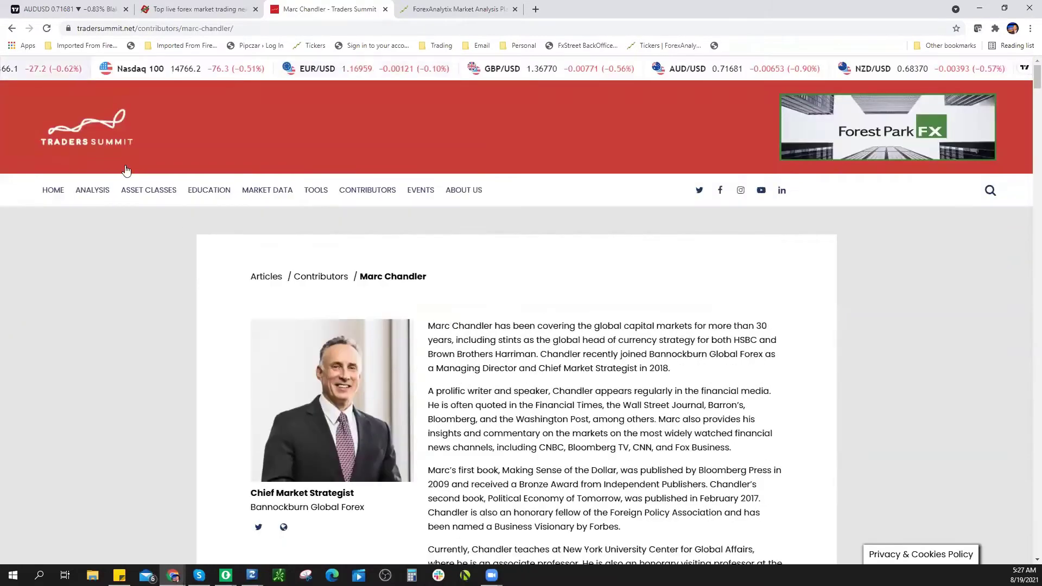
left_click(11, 28)
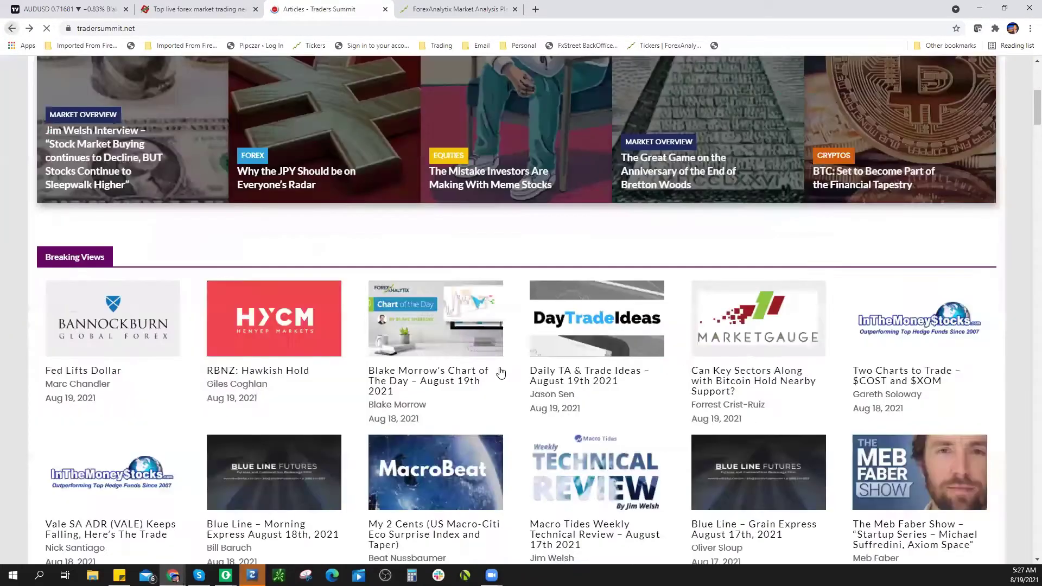
- Open the Fed Lifts Dollar article and scroll to its euro paragraph
left_click(502, 359)
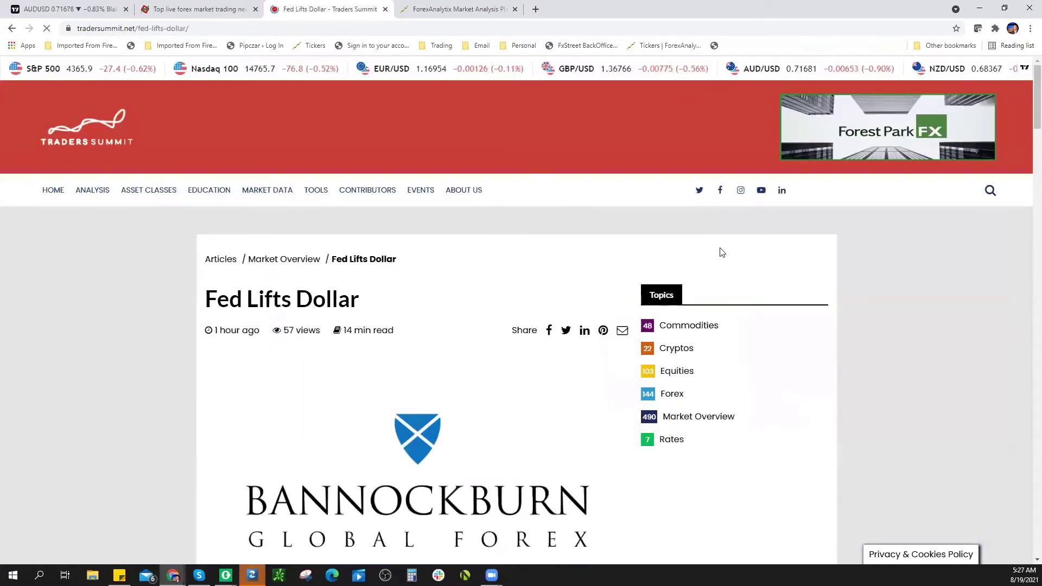
scroll(768, 312, "down", 12)
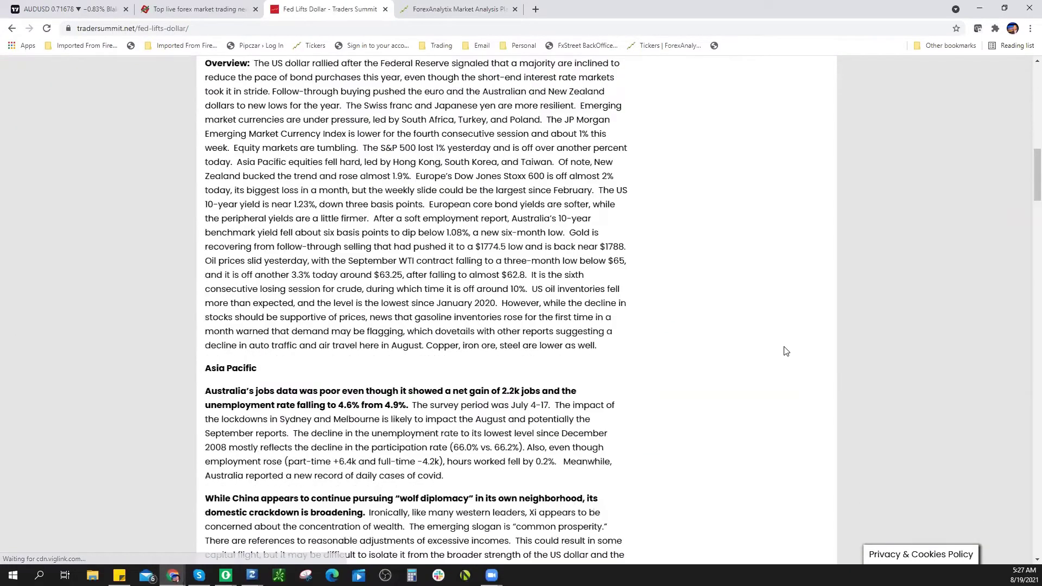
scroll(787, 348, "down", 6)
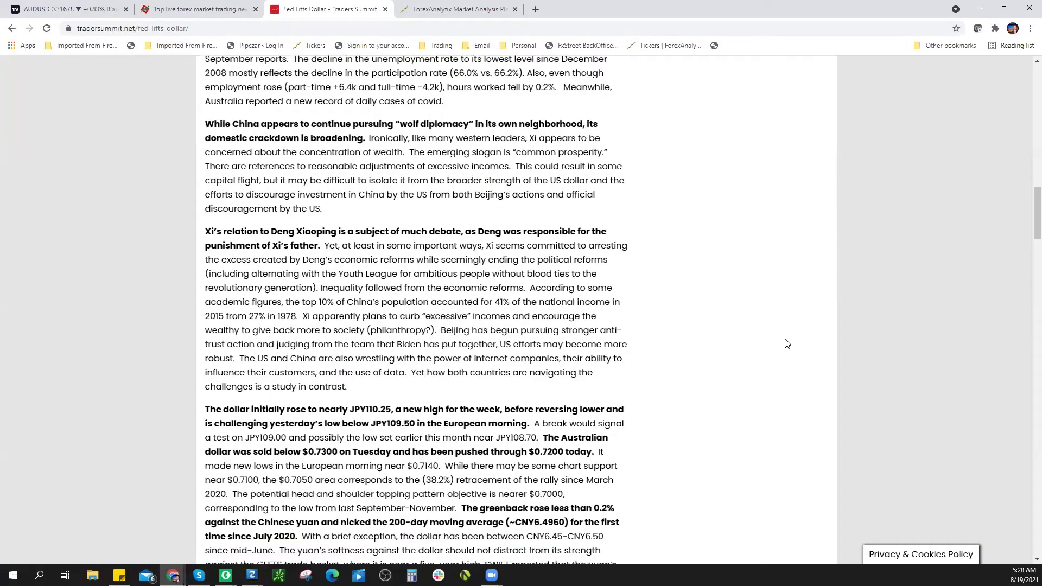
scroll(787, 344, "down", 6)
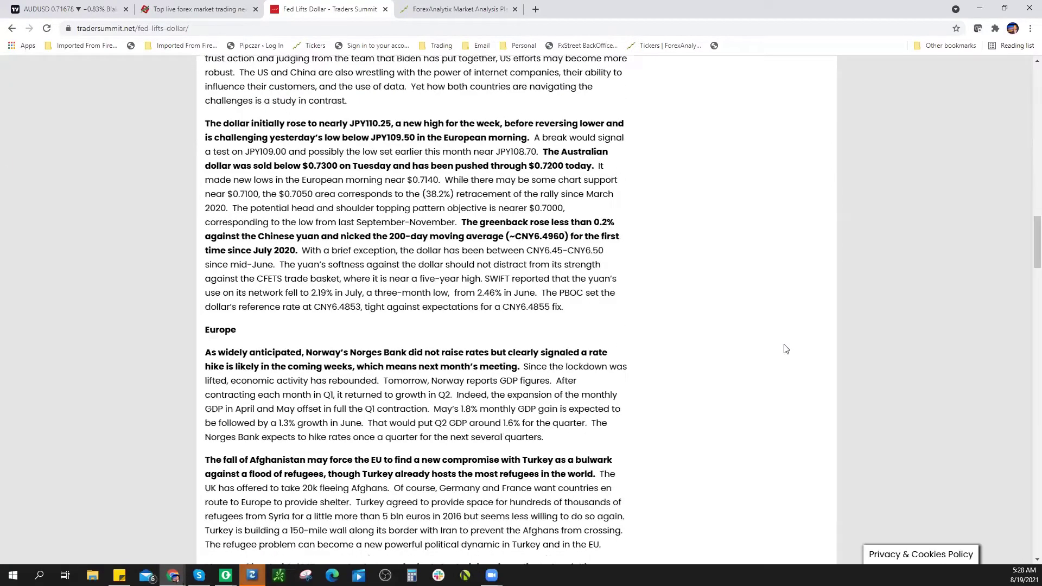
scroll(786, 348, "up", 2)
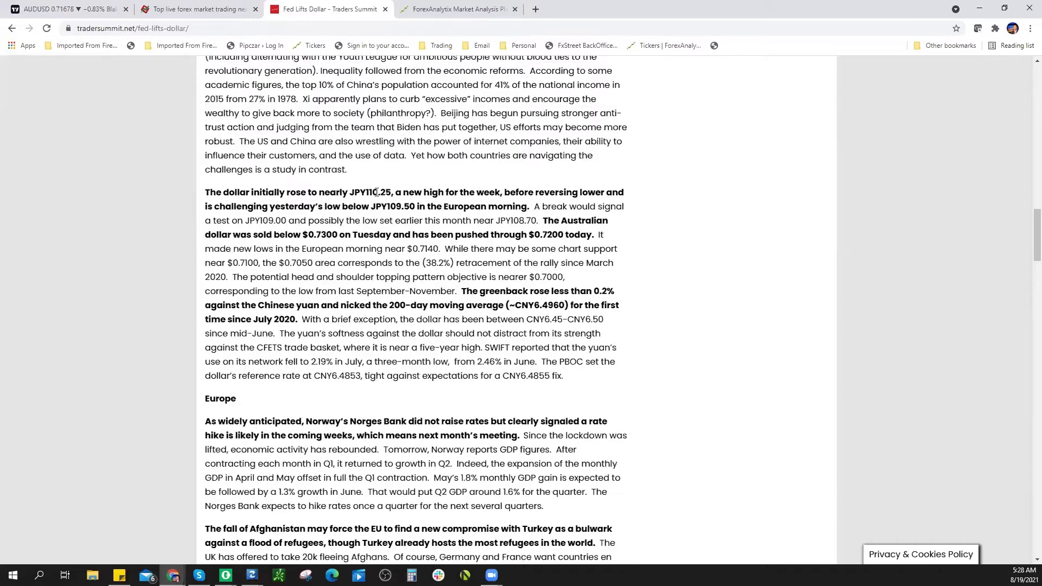
scroll(395, 200, "up", 3)
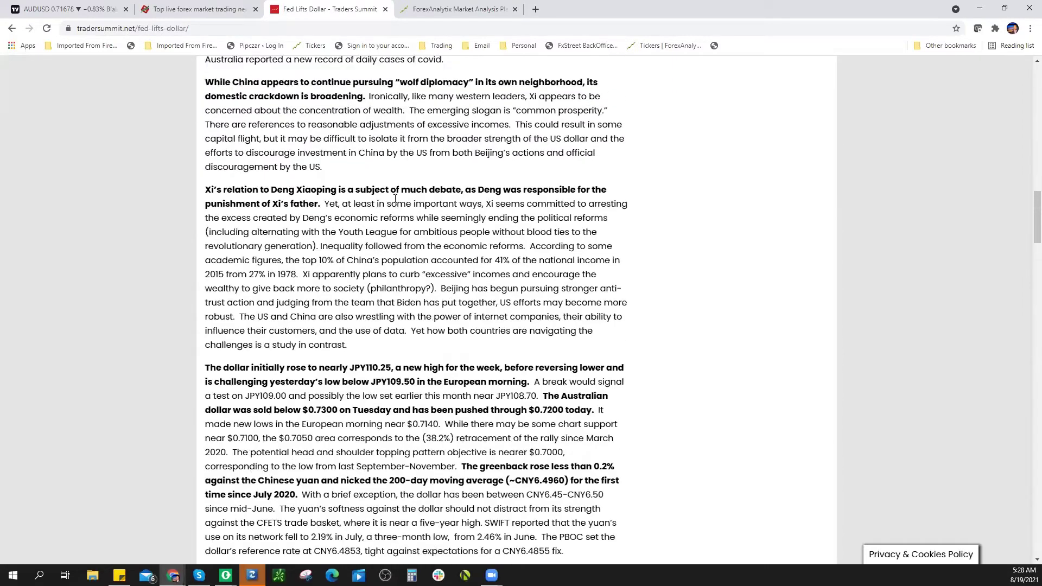
scroll(395, 199, "down", 11)
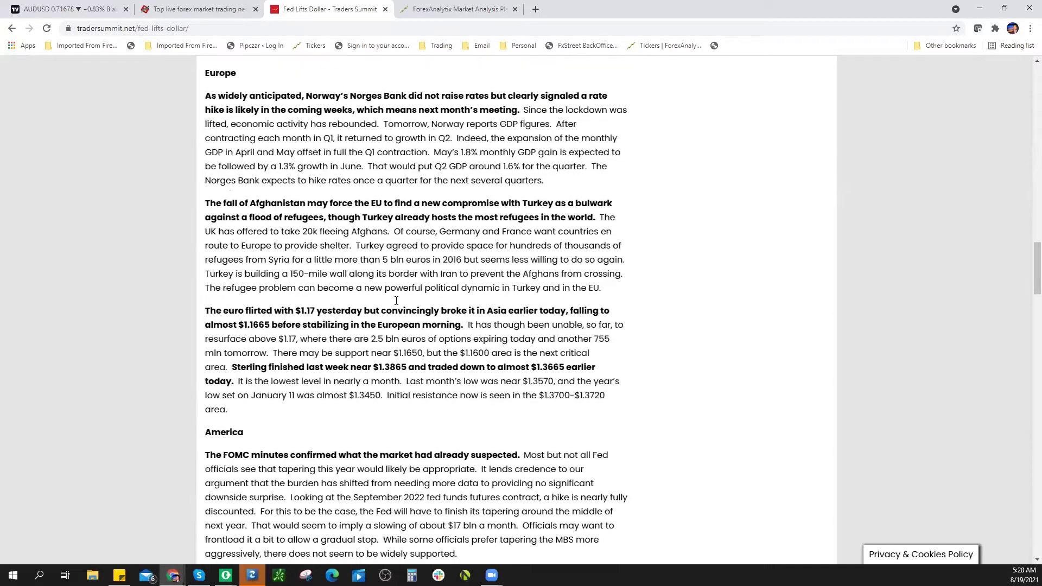
scroll(396, 300, "down", 5)
scroll(513, 157, "up", 2)
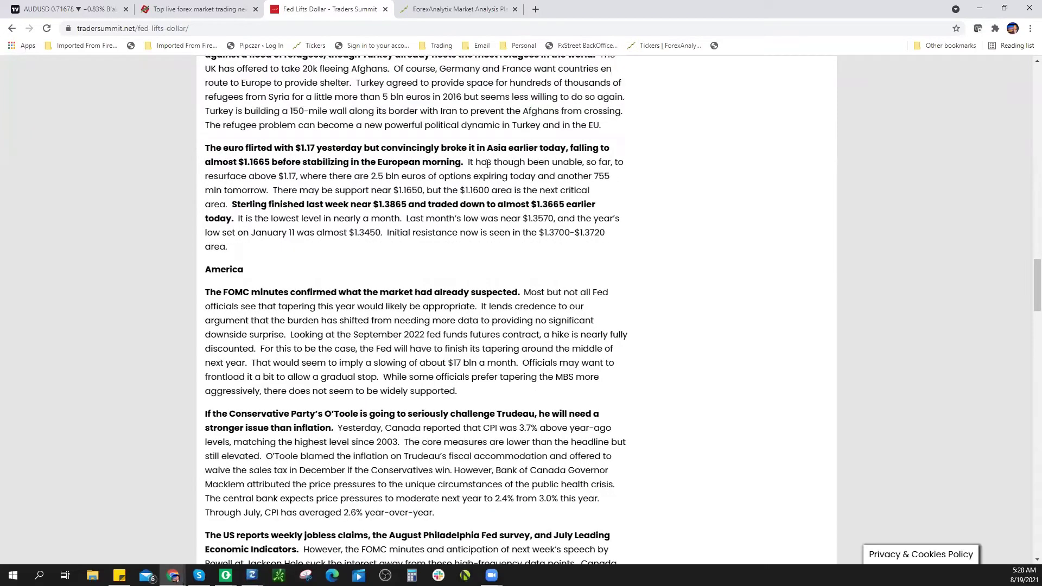
- Highlight the phrase '2.5 bln euros of options expiring today'
mouse_move(481, 166)
left_mouse_down()
mouse_move(491, 178)
mouse_move(374, 191)
mouse_move(472, 174)
left_mouse_up()
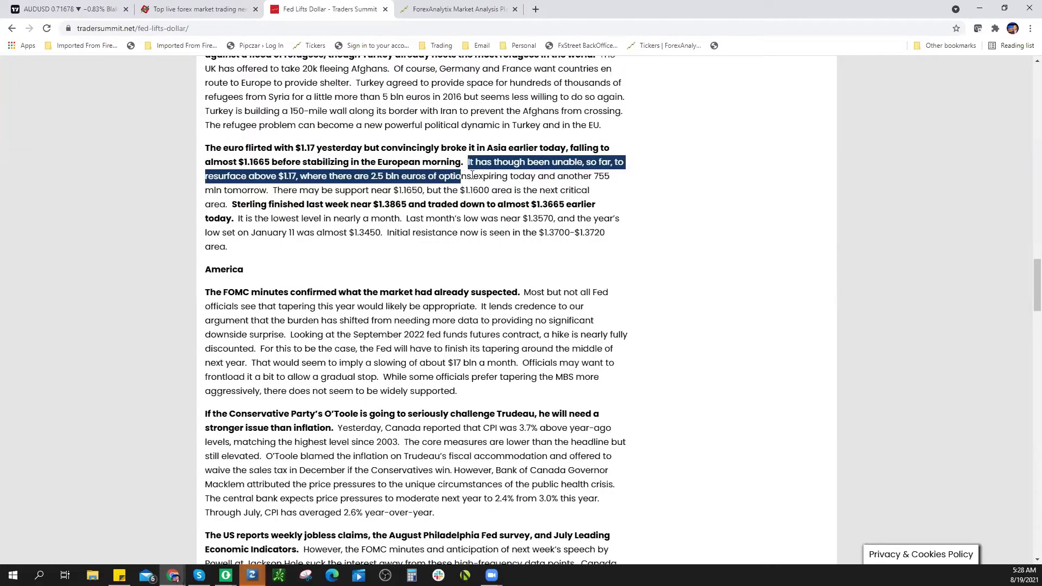
left_click(366, 172)
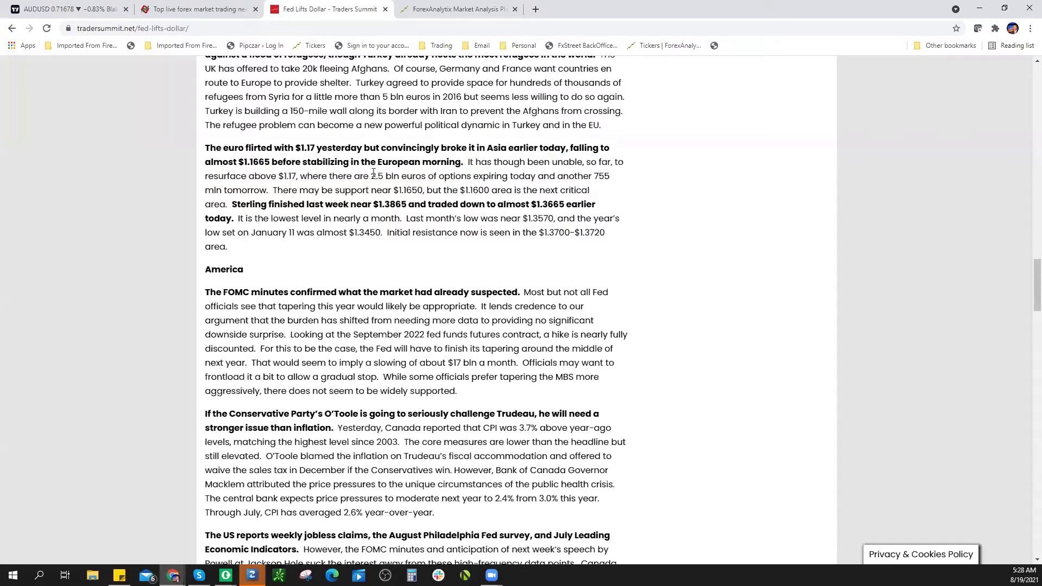
left_click_drag(373, 173, 535, 175)
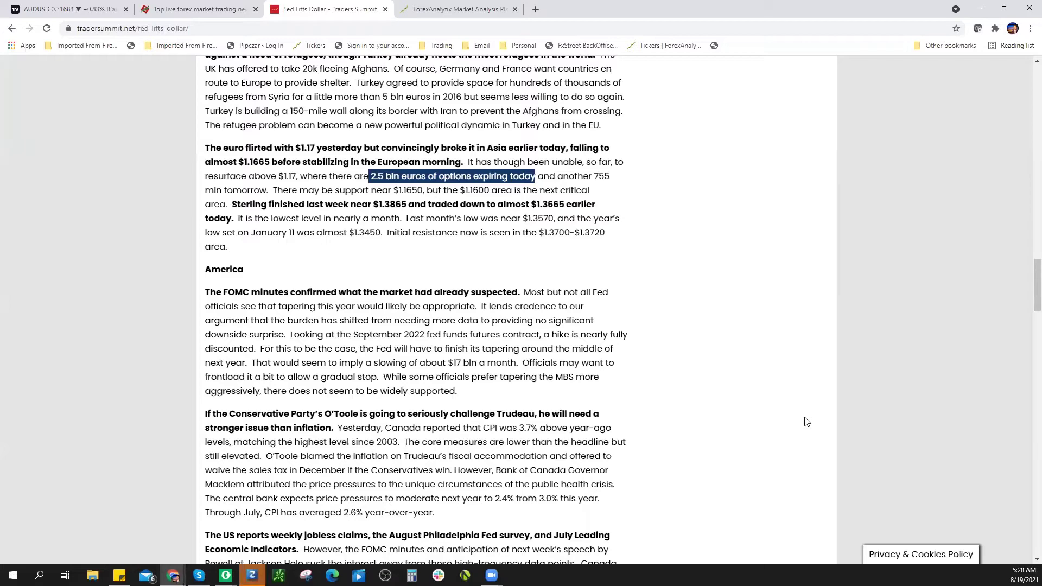
- Return to the TradingView chart and switch it to 4-hour candles
left_click(66, 13)
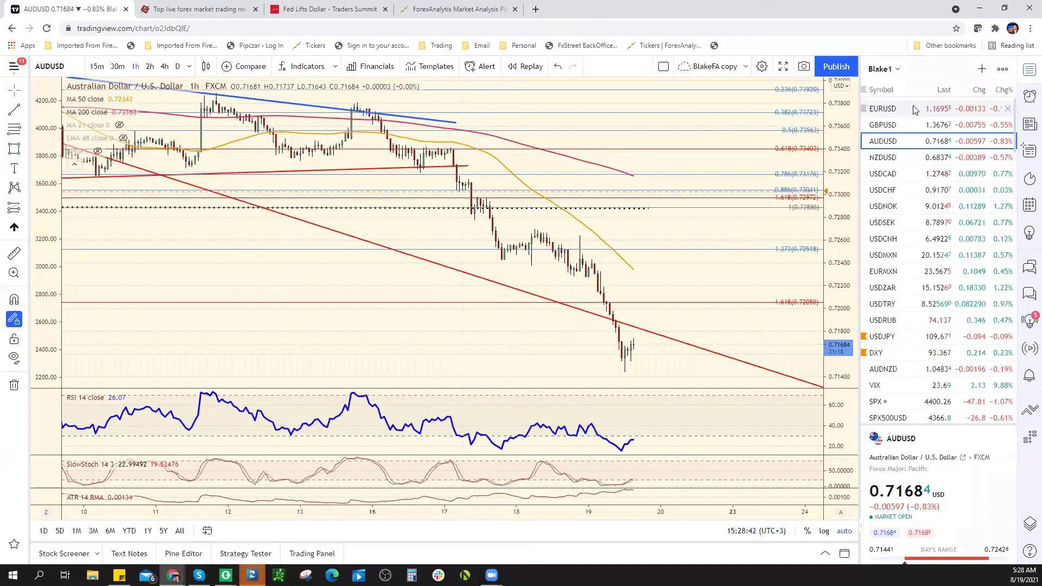
scroll(565, 354, "up", 5)
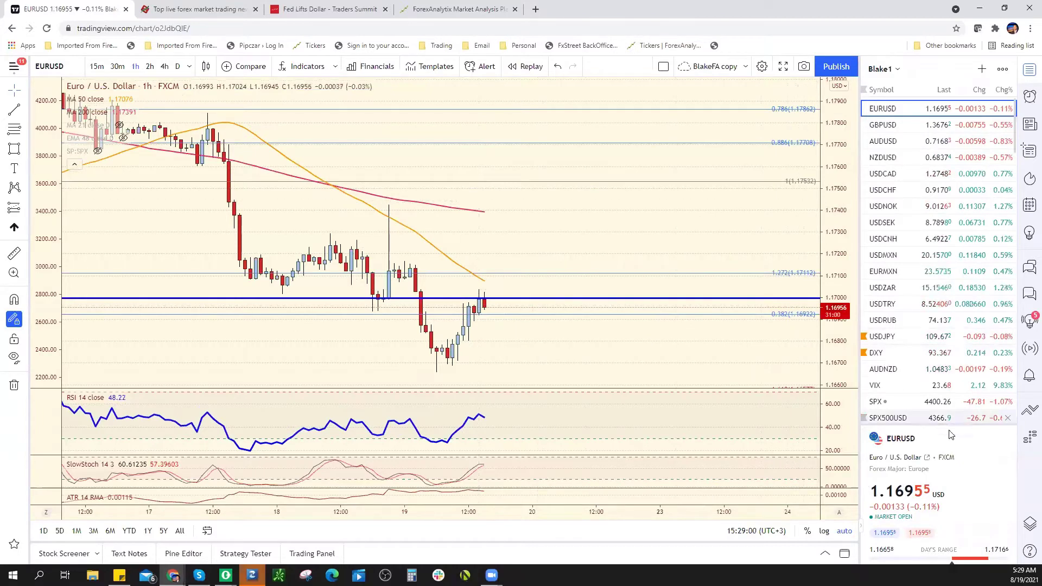
type("4h")
key("Return")
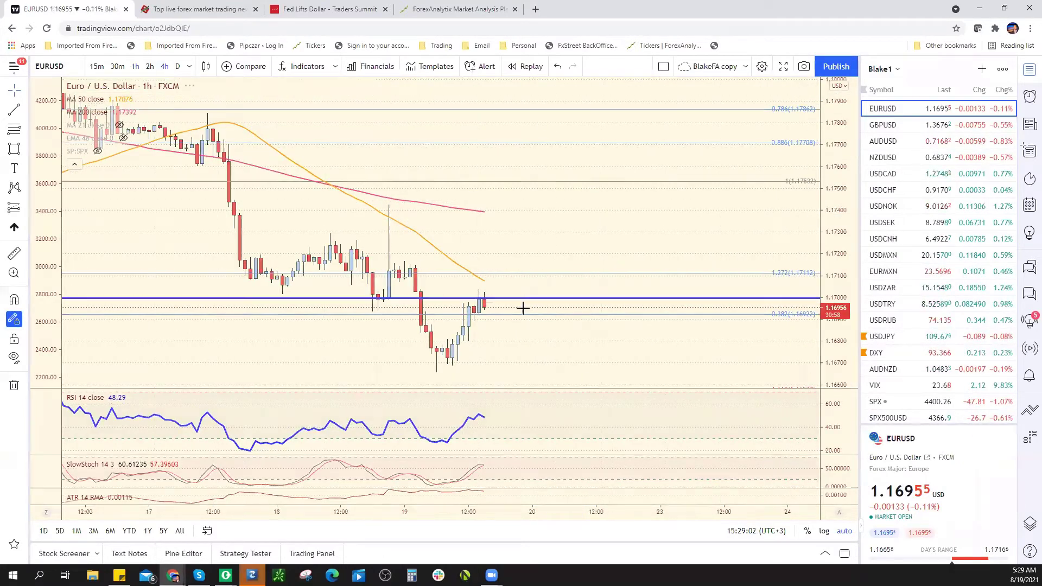
- Select GER30 in the watchlist and zoom the DAX chart out to months of history
scroll(600, 383, "down", 6)
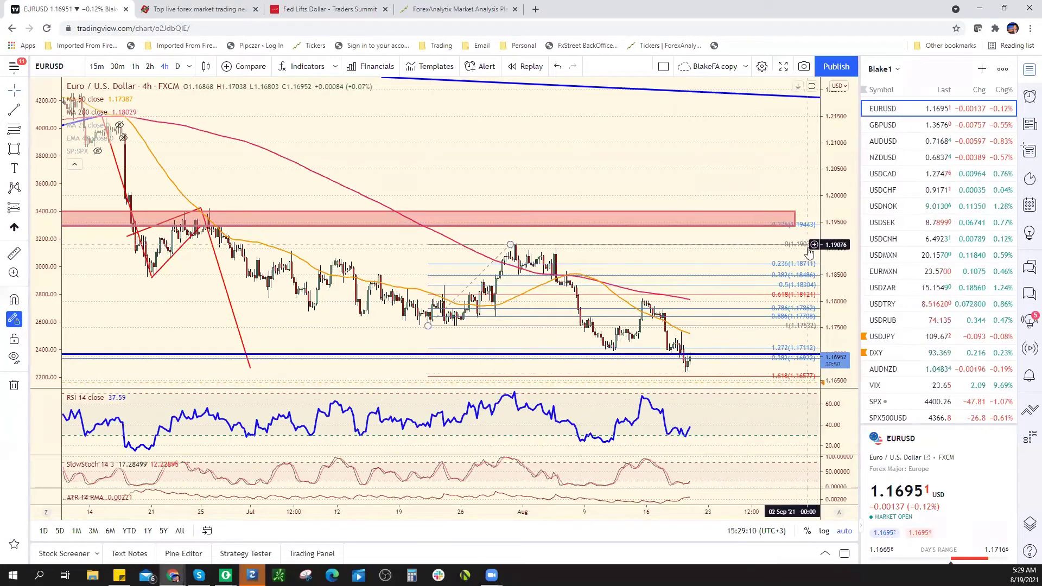
scroll(806, 311, "down", 2)
scroll(807, 310, "down", 2)
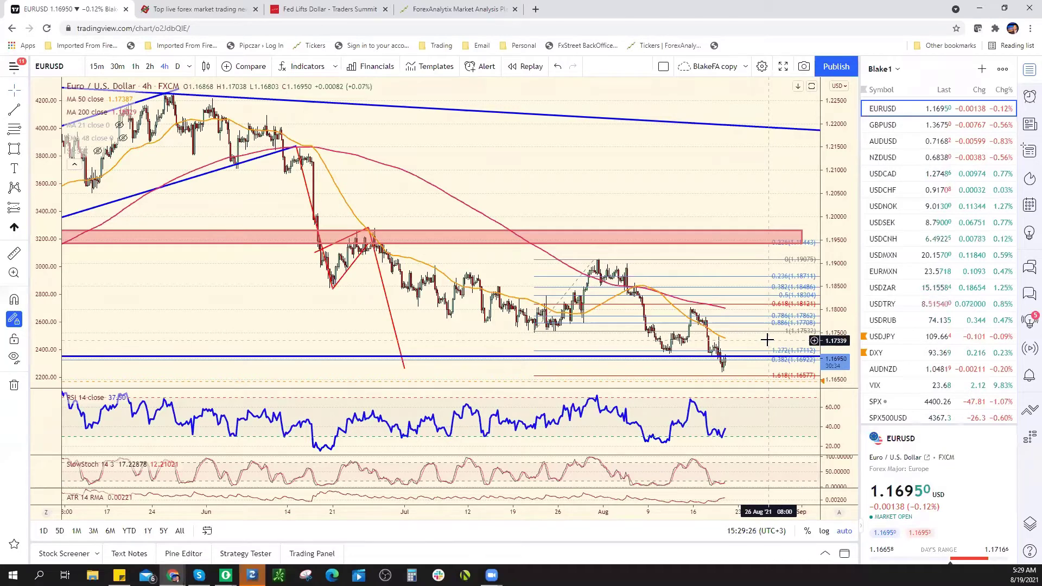
scroll(901, 320, "down", 3)
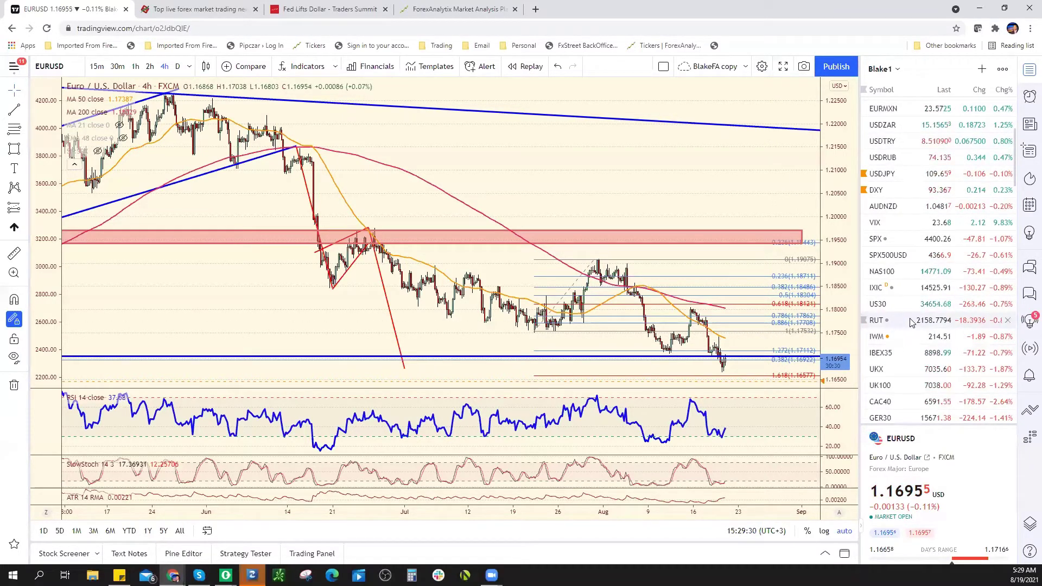
left_click(890, 418)
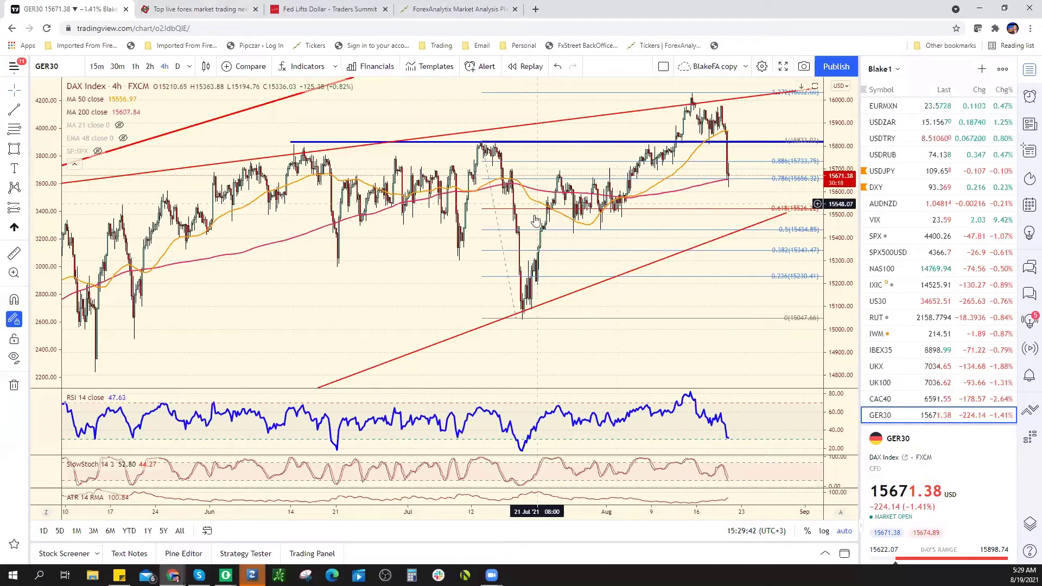
scroll(581, 288, "down", 5)
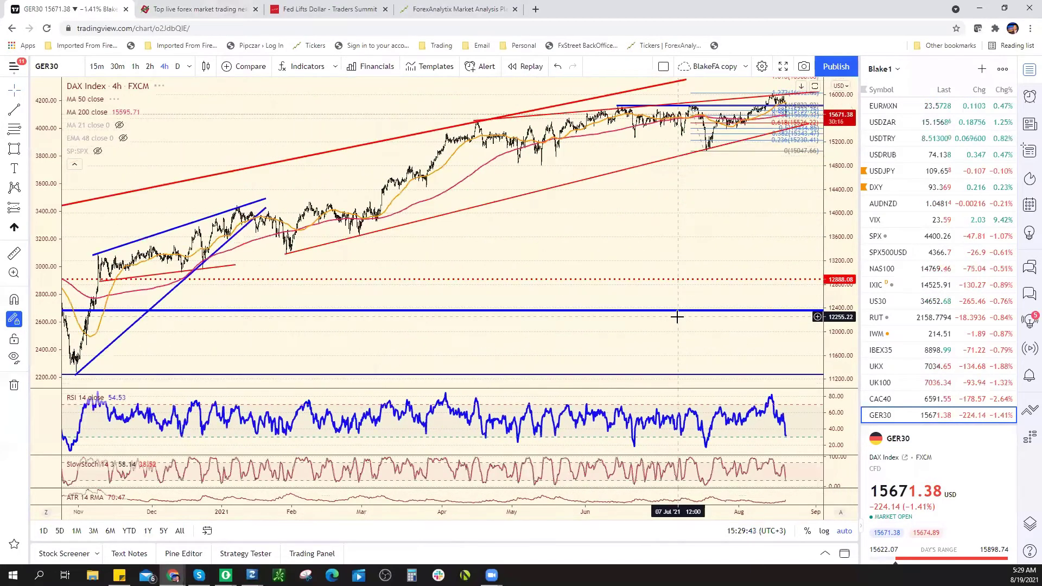
scroll(677, 314, "down", 2)
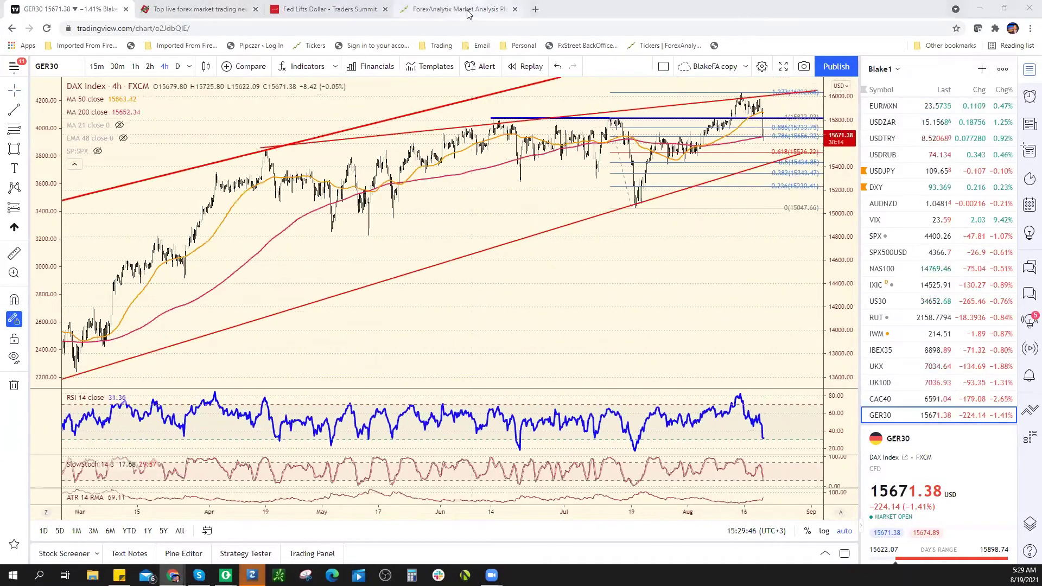
left_click(458, 9)
left_click(398, 333)
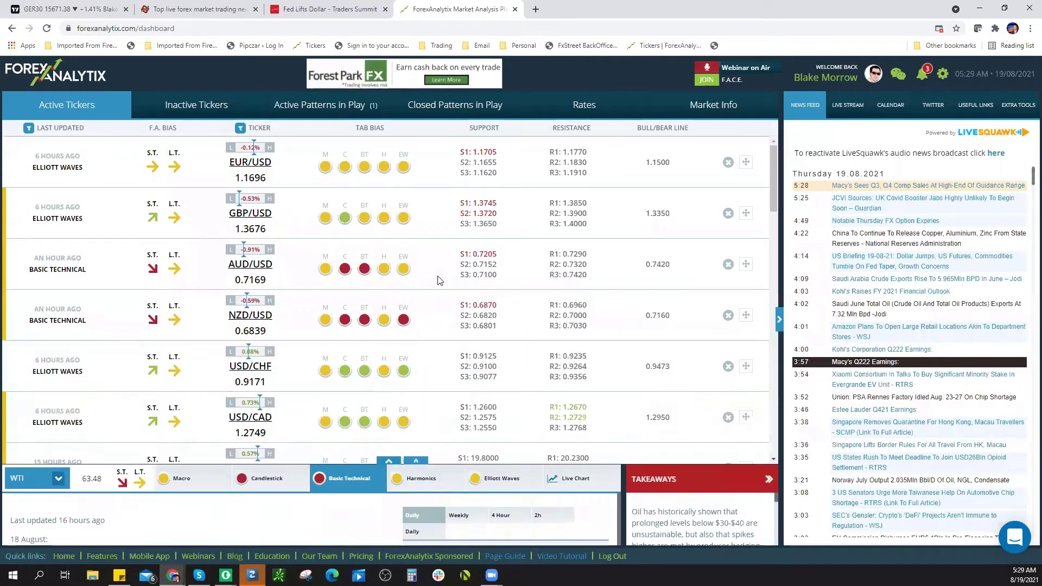
scroll(466, 325, "down", 5)
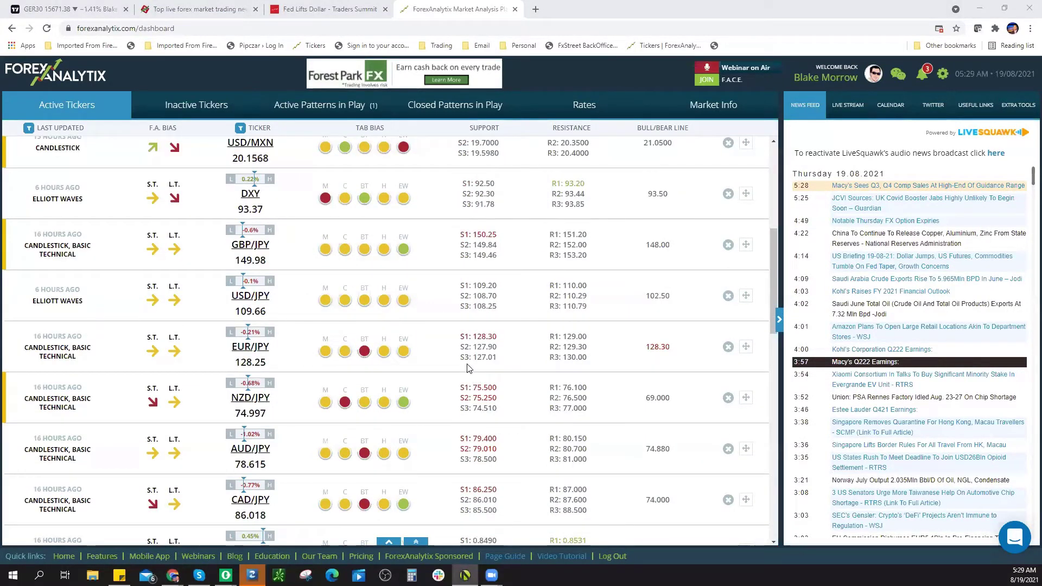
scroll(467, 368, "down", 2)
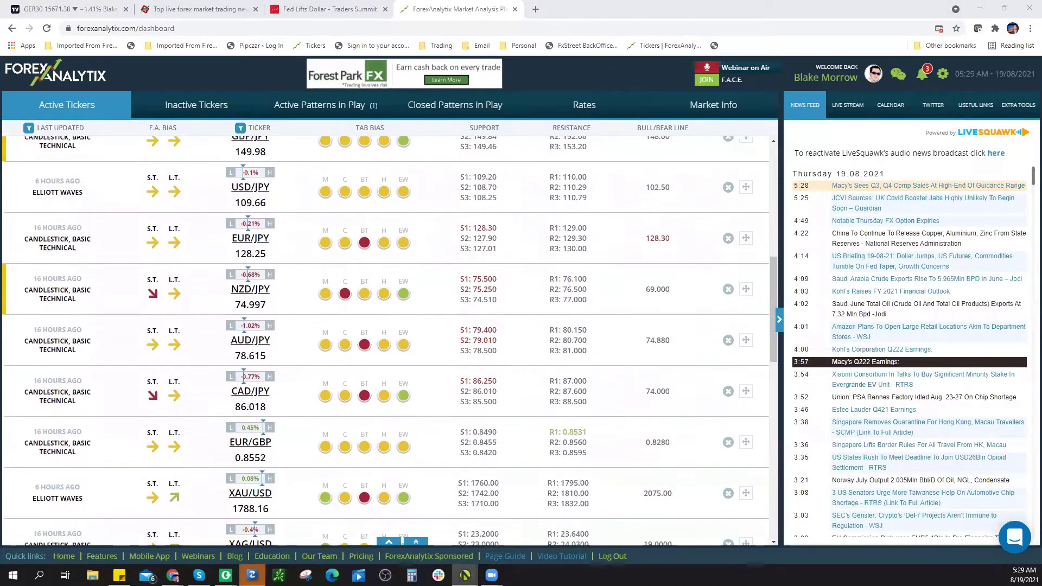
left_click(437, 370)
scroll(438, 370, "down", 8)
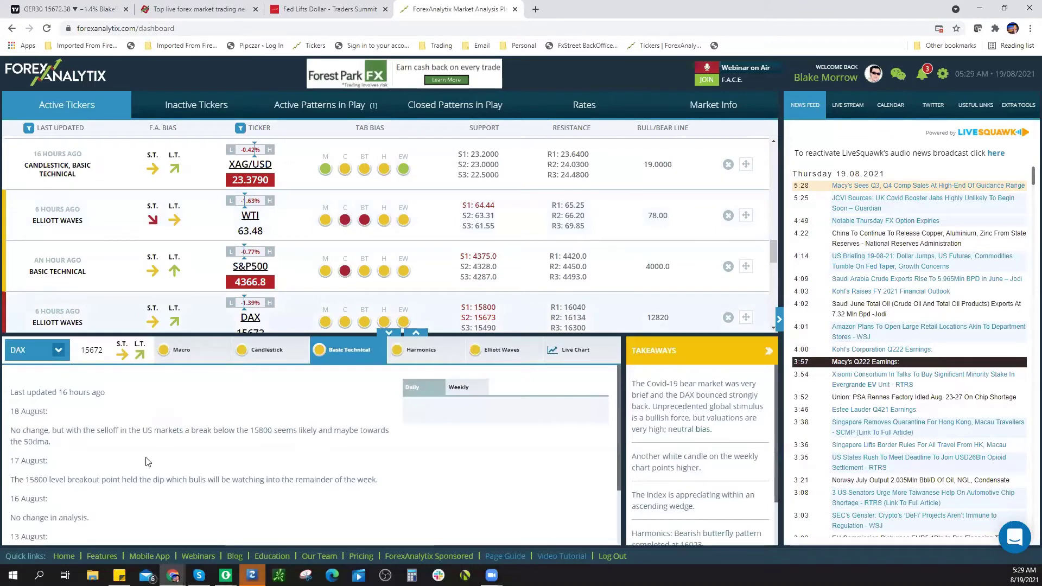
left_click_drag(52, 439, 8, 430)
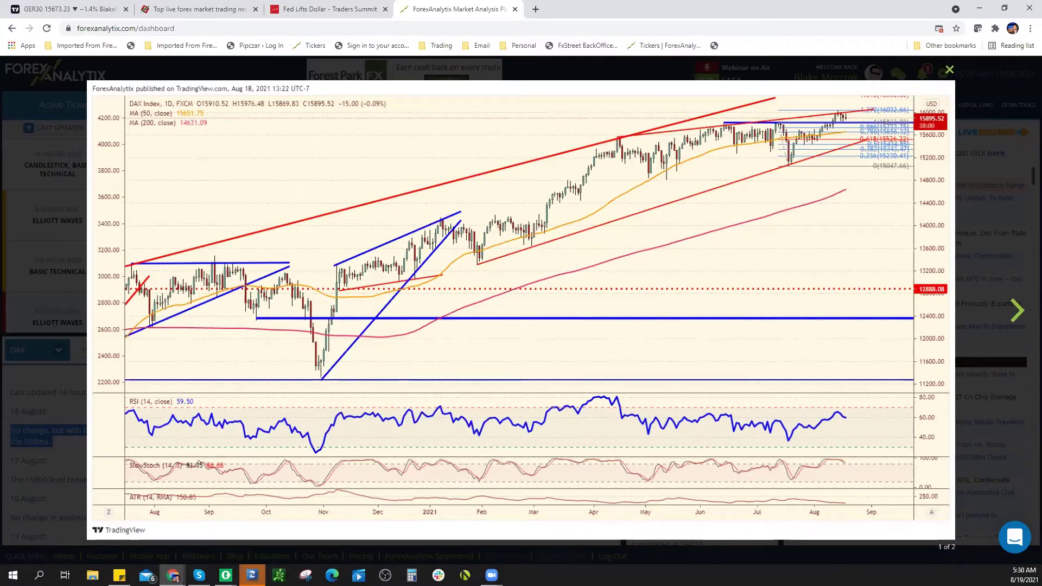
left_click(81, 18)
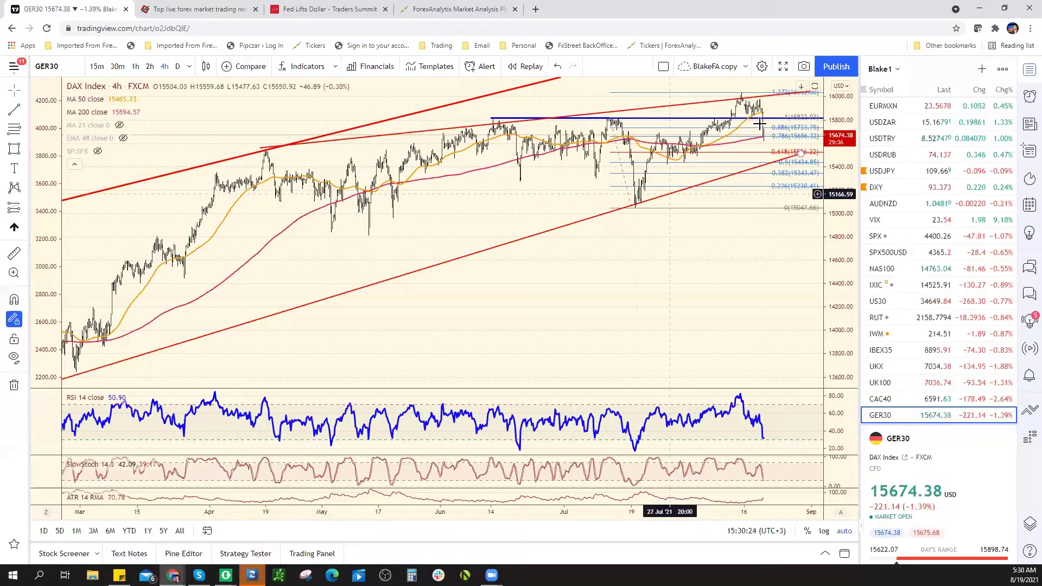
scroll(758, 171, "up", 5)
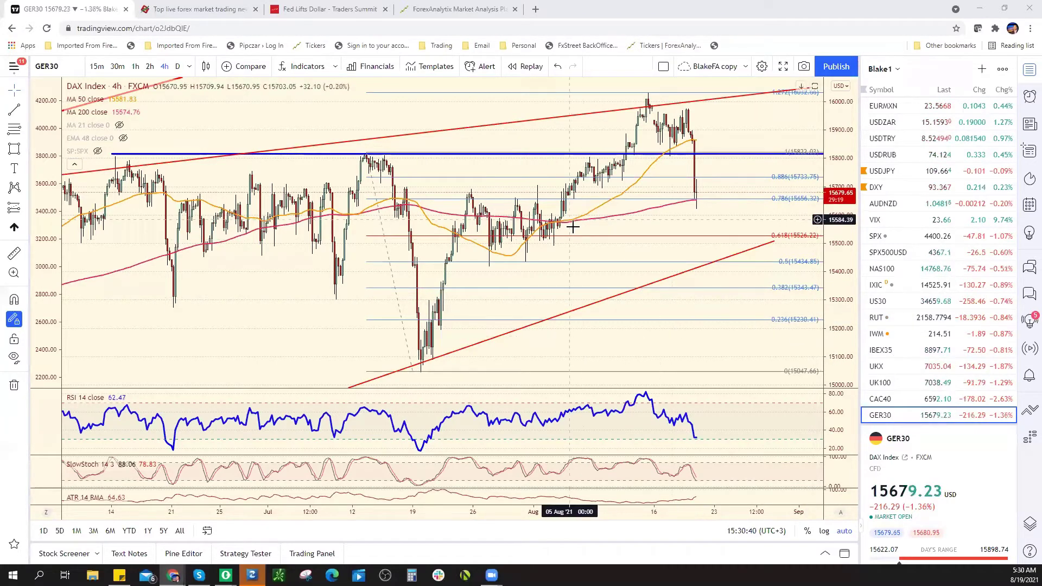
scroll(653, 288, "down", 1)
scroll(654, 295, "down", 1)
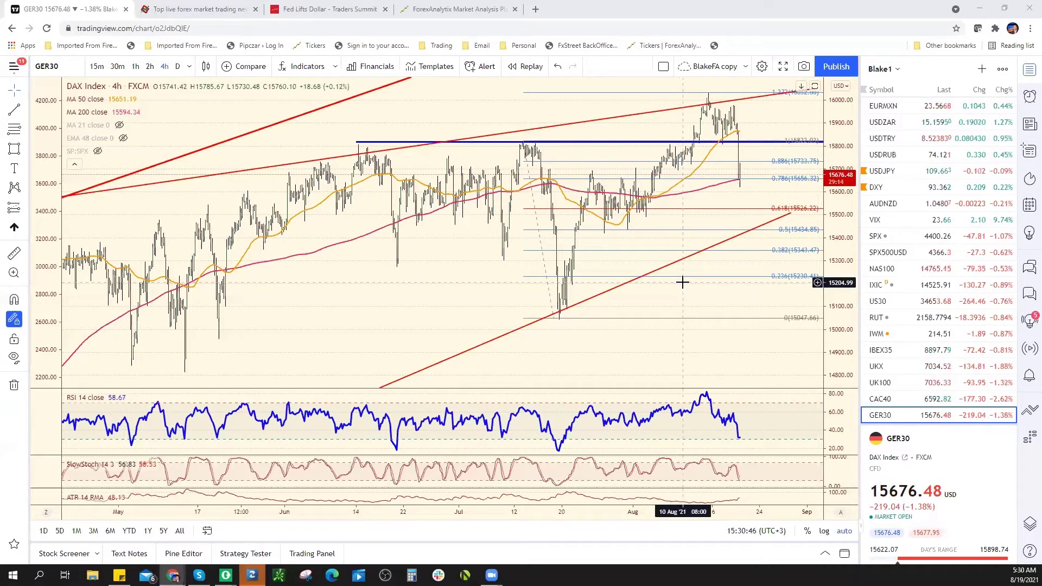
scroll(917, 326, "up", 3)
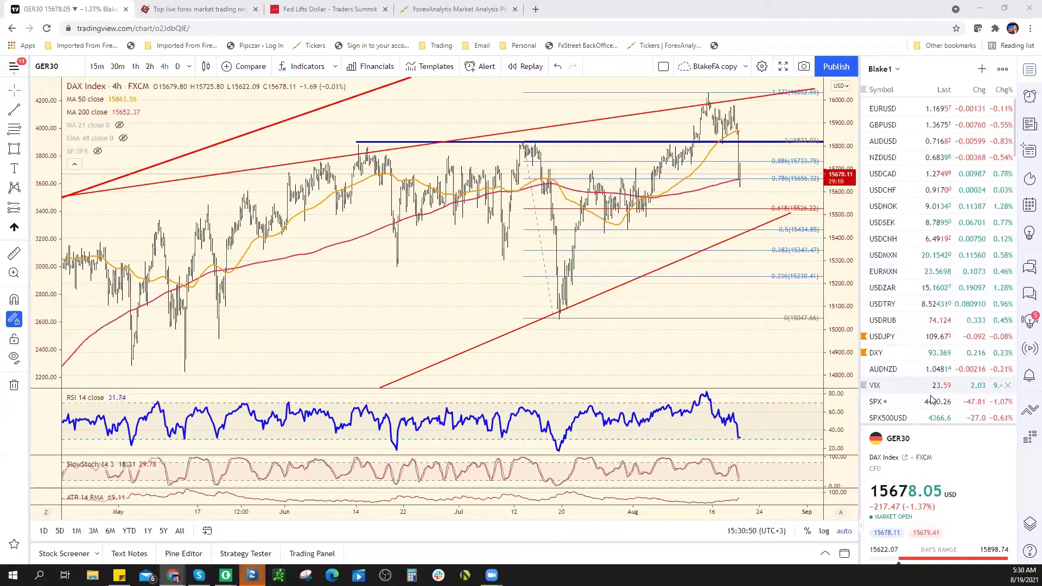
- Switch the chart to SPX500USD (S&P 500) and adjust the zoom
left_click(930, 418)
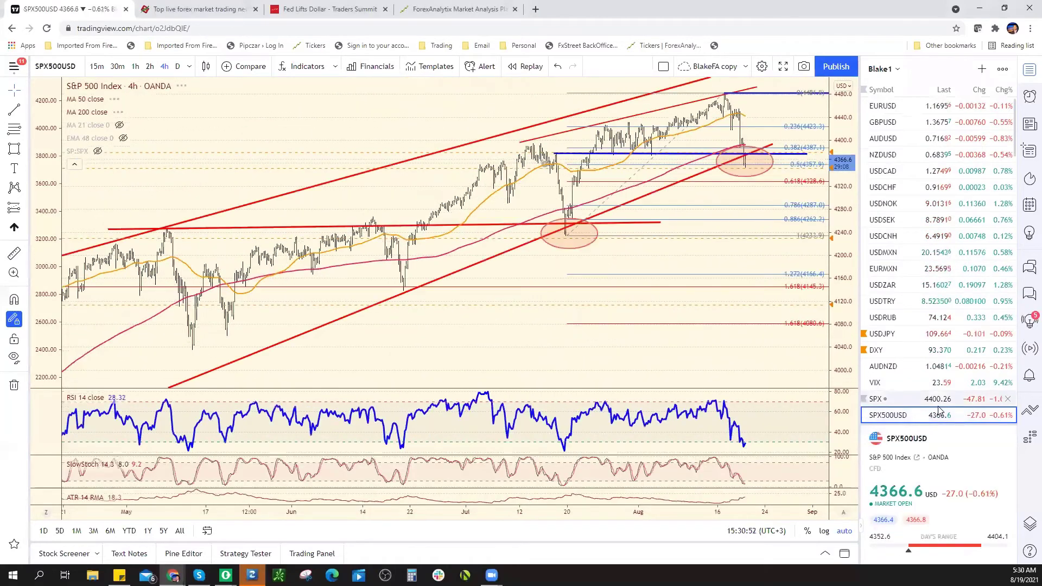
scroll(700, 317, "up", 5)
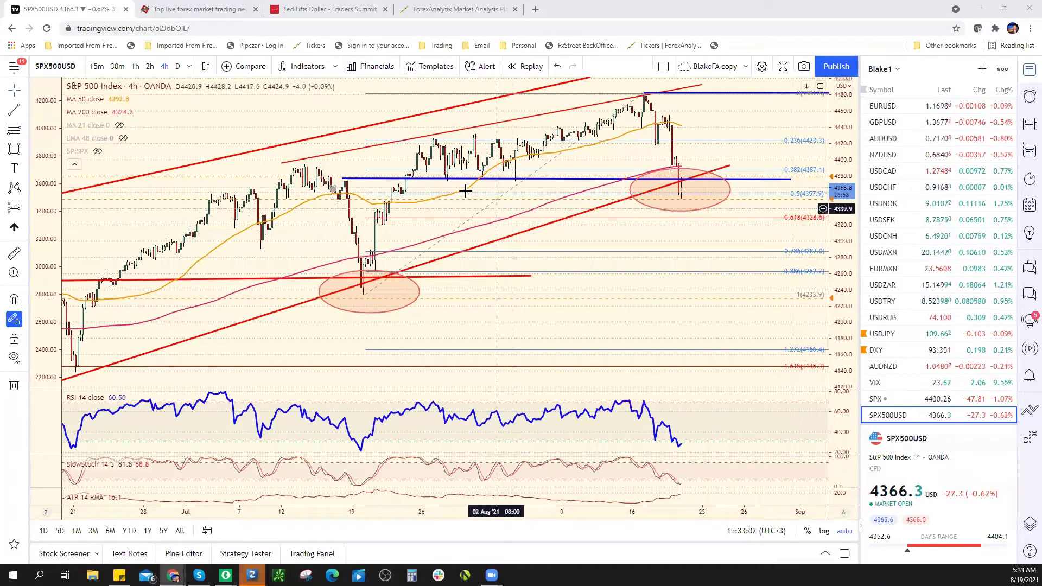
- Return to the Fed Lifts Dollar article, scroll to the top, and go to the Traders Summit home page
key("ctrl+3")
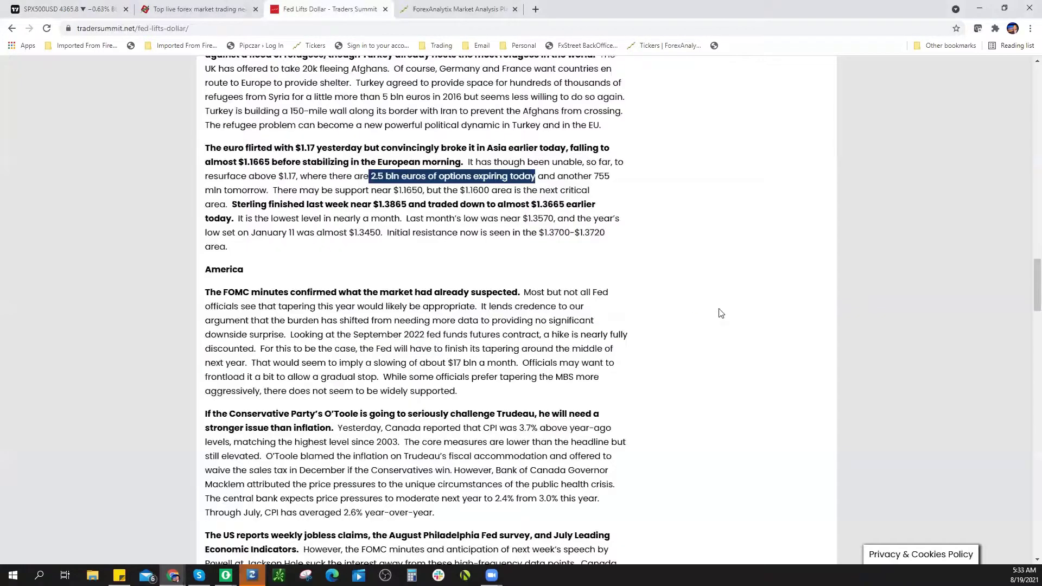
scroll(718, 309, "up", 5)
scroll(745, 311, "up", 15)
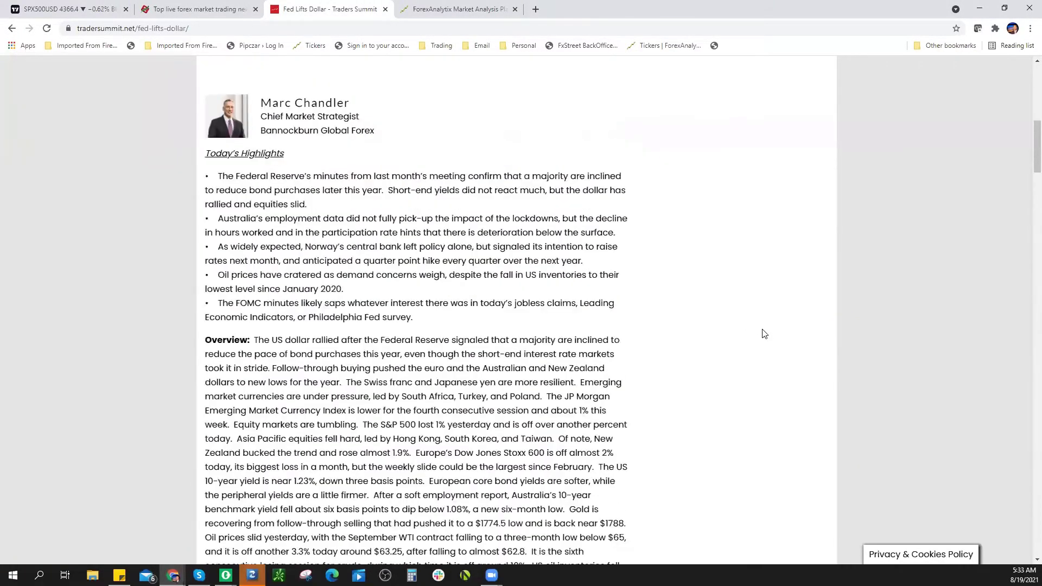
scroll(373, 387, "up", 5)
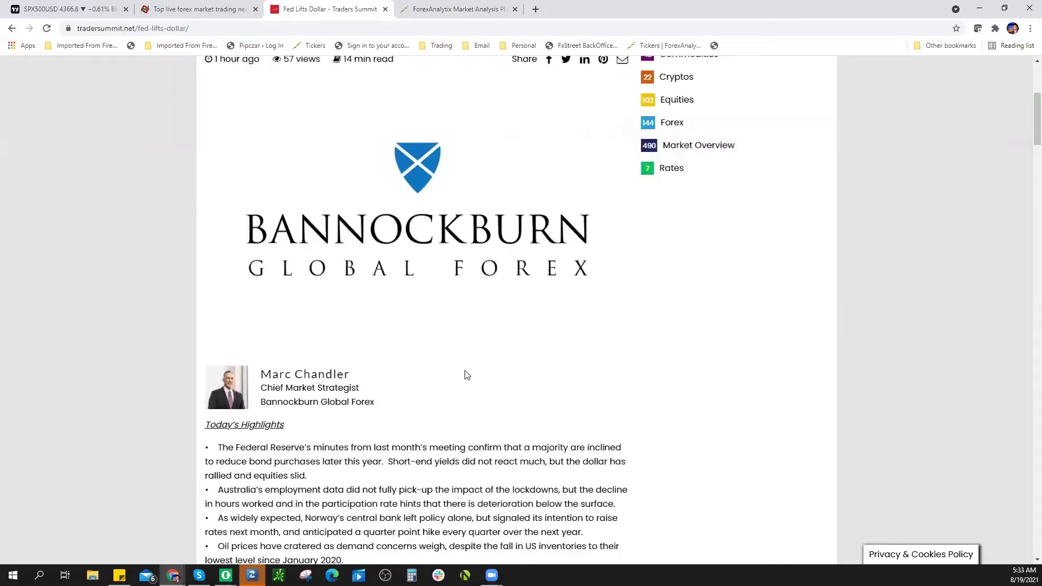
scroll(465, 372, "up", 4)
scroll(453, 360, "up", 1)
left_click(85, 130)
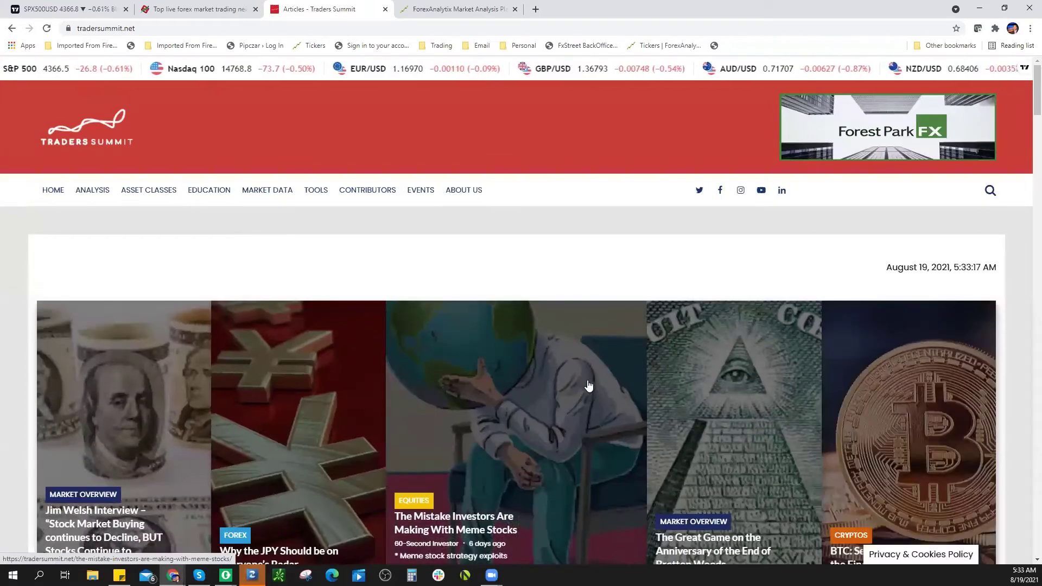
- Open the CONTRIBUTORS page from the top menu
scroll(661, 410, "down", 3)
scroll(661, 418, "up", 3)
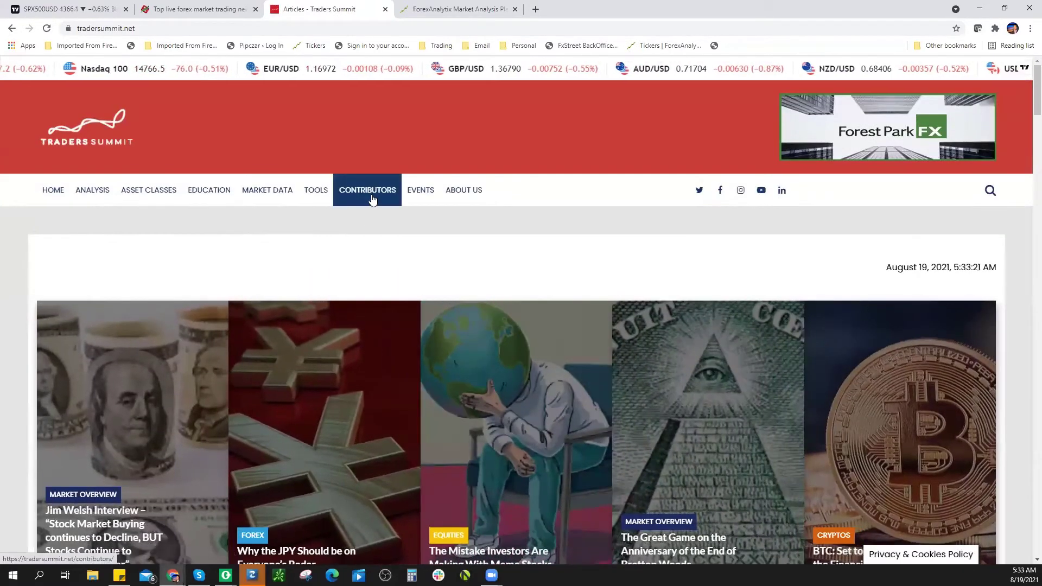
left_click(453, 222)
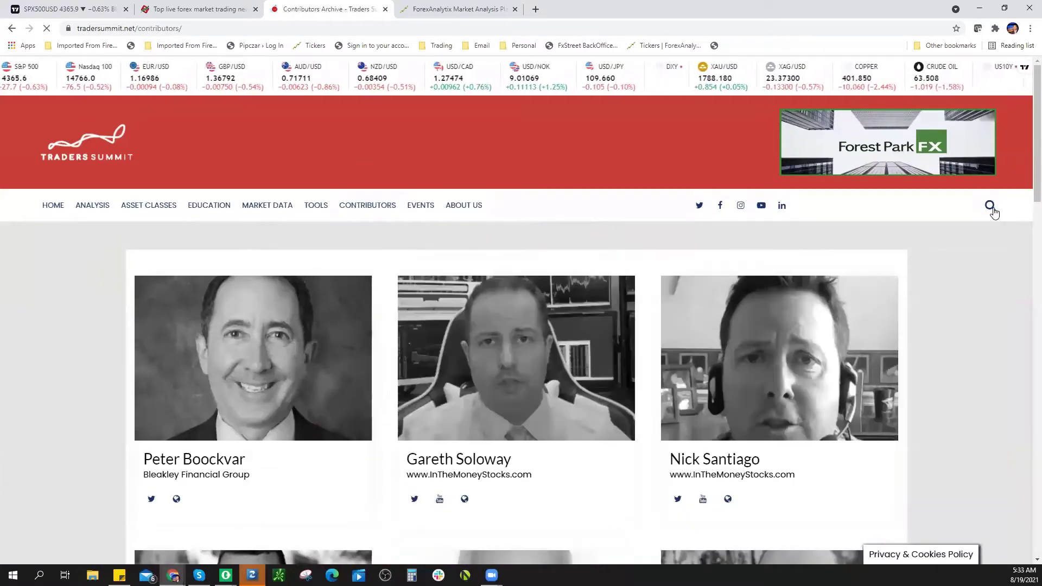
- Search Traders Summit for the analyst's name and scroll through the article results
left_click(989, 206)
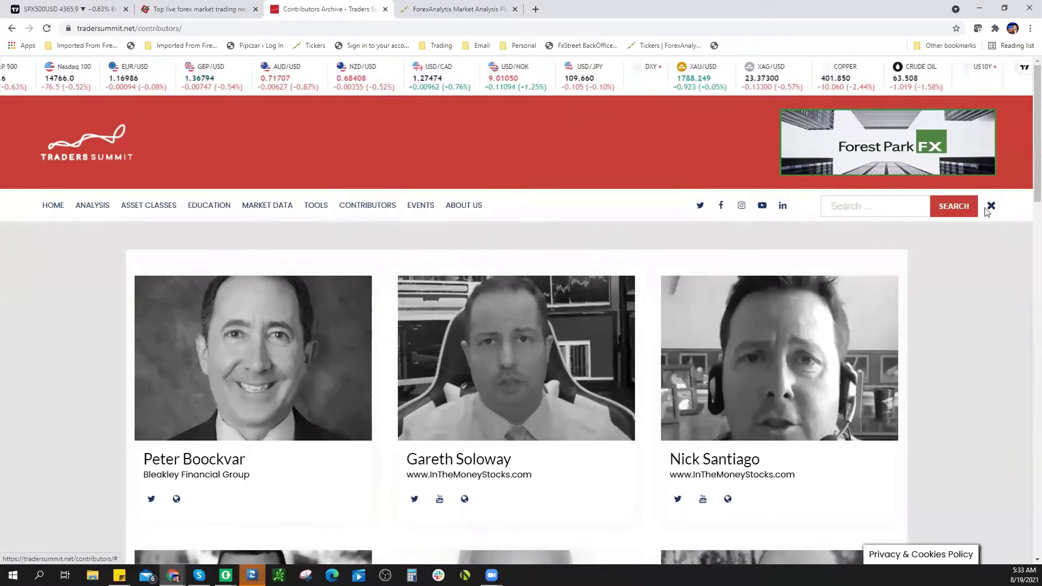
left_click(901, 203)
type("mark newton")
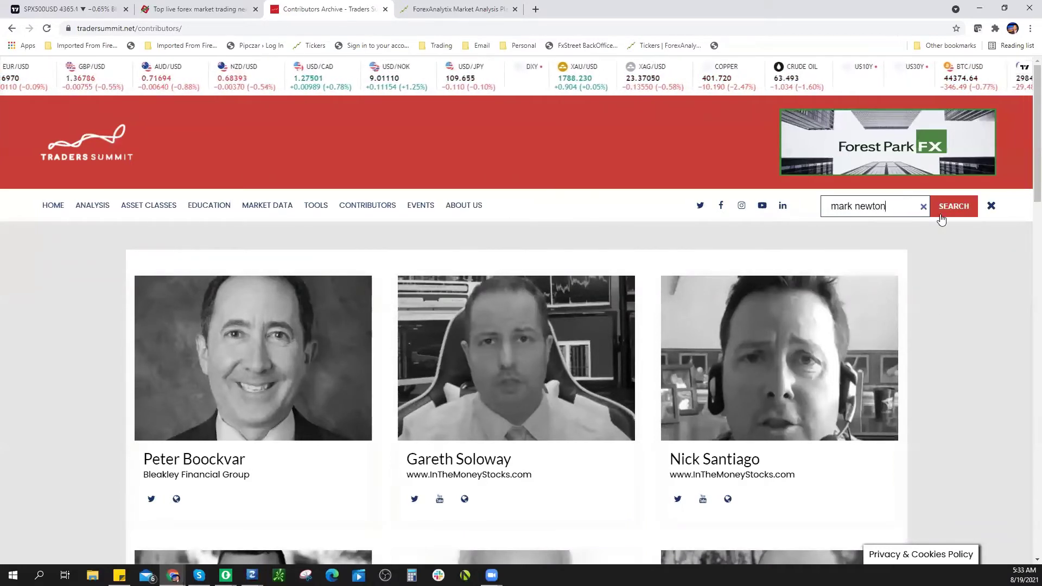
left_click(955, 212)
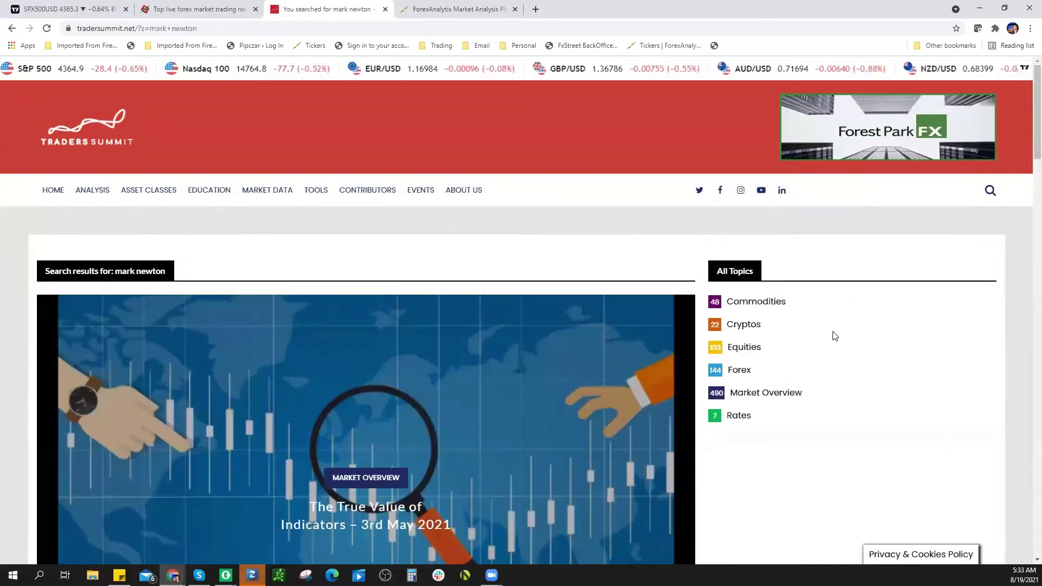
scroll(833, 339, "down", 3)
scroll(833, 339, "down", 5)
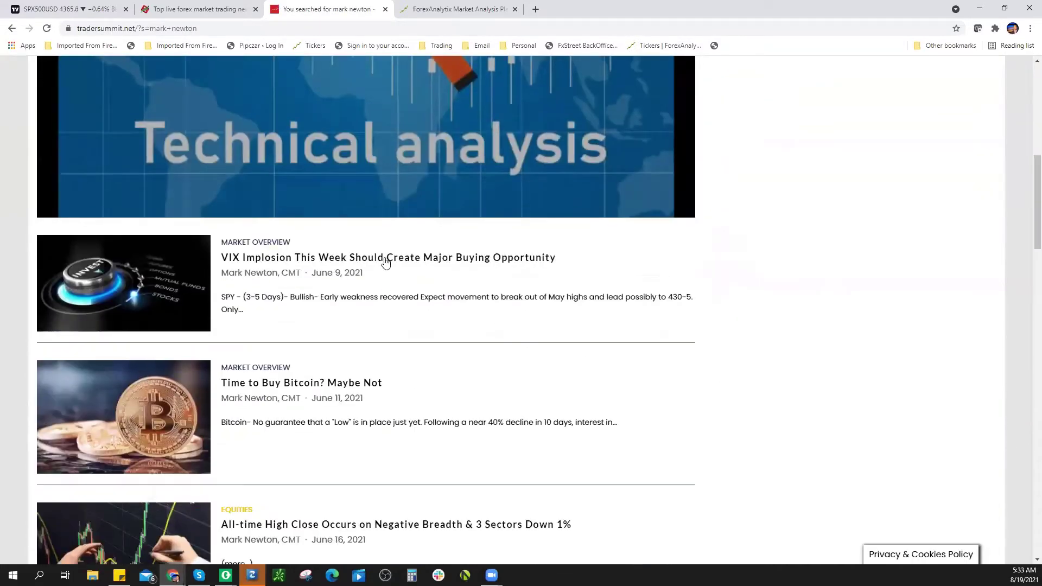
- Open the VIX Implosion article, read down it, then scroll back to the top
left_click(385, 262)
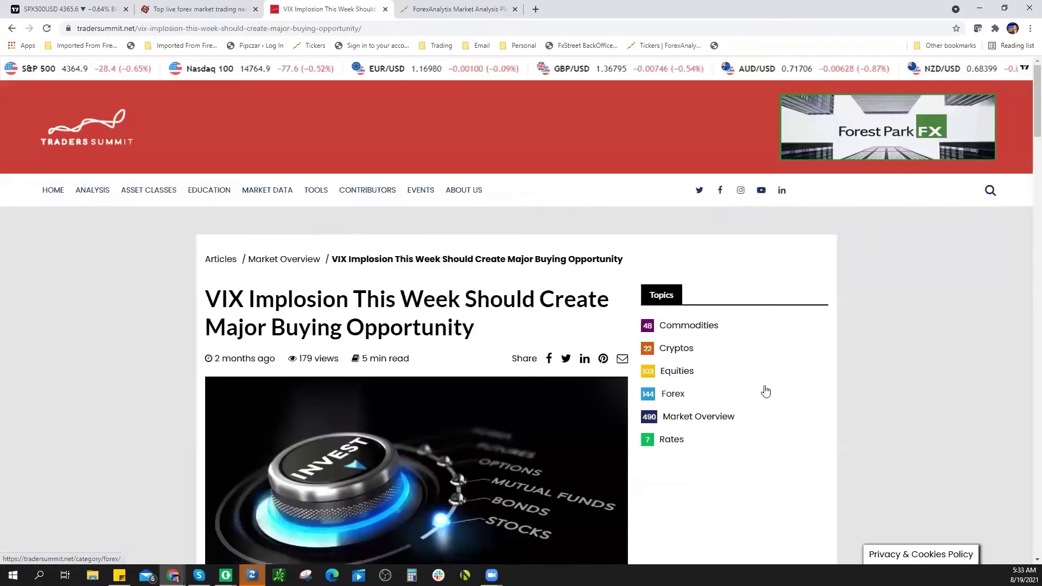
scroll(766, 391, "down", 3)
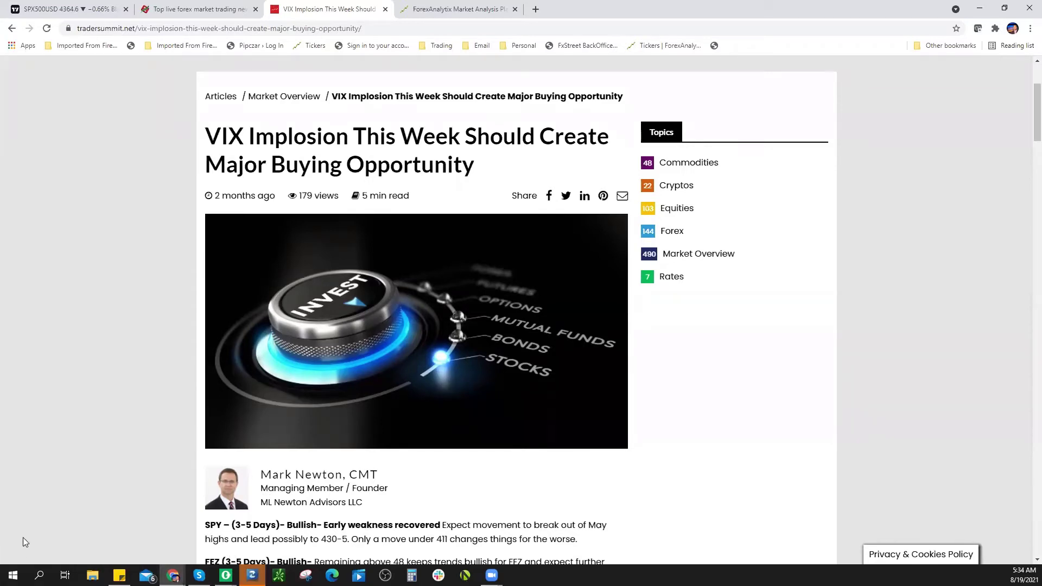
scroll(562, 346, "up", 3)
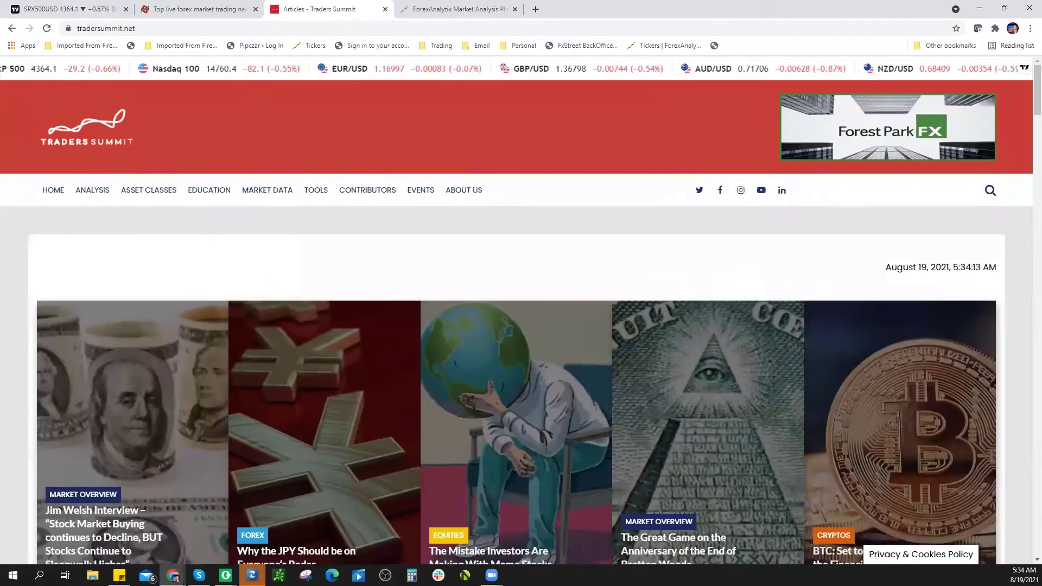
- Switch to the TradingView SPX500USD chart tab
left_click(56, 9)
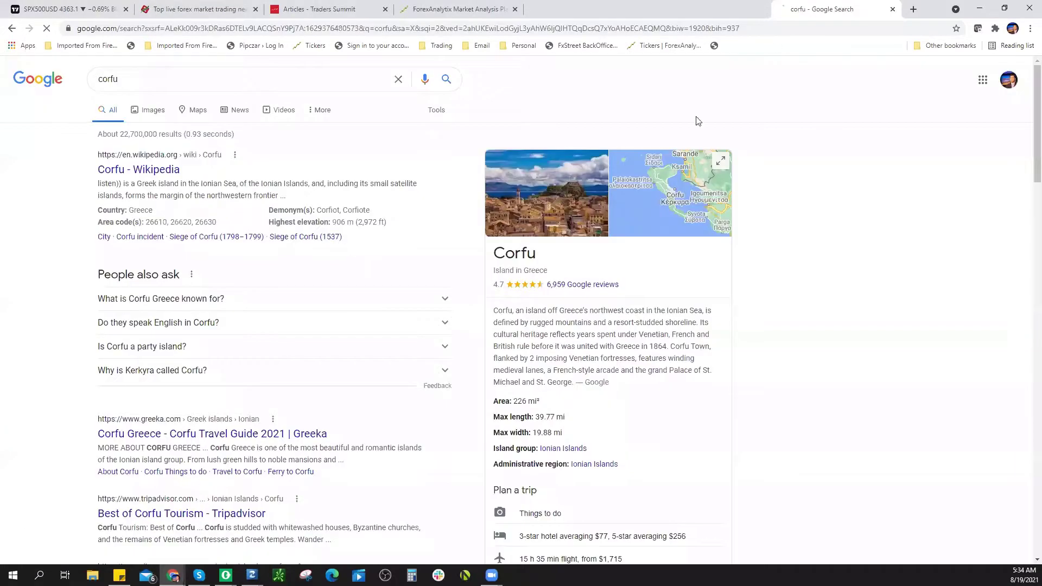
- Preview Corfu images like 'Where is Corfu Island?', then open Corfu in Google Maps
left_click(623, 235)
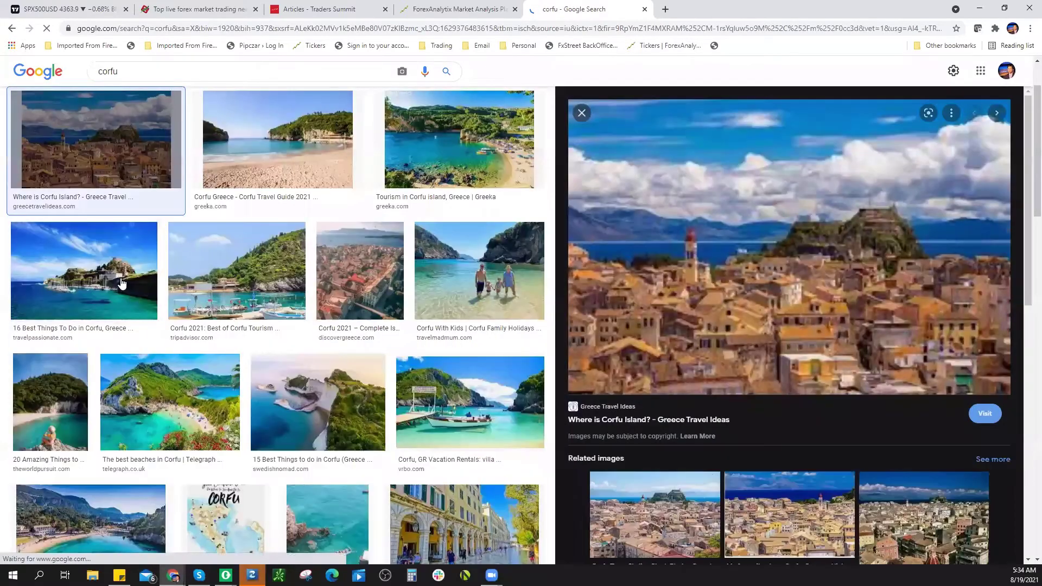
left_click(123, 283)
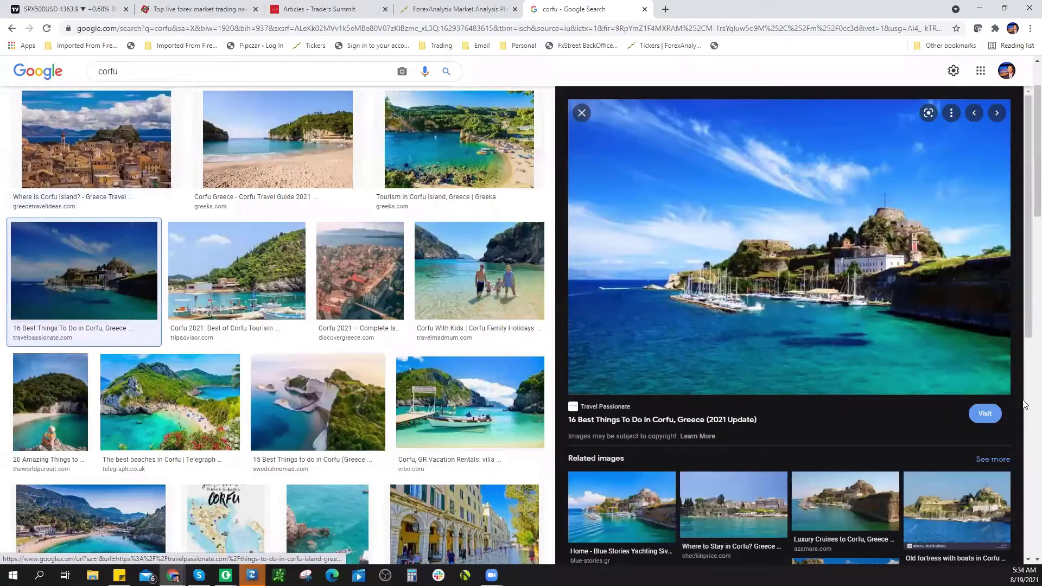
left_click(95, 166)
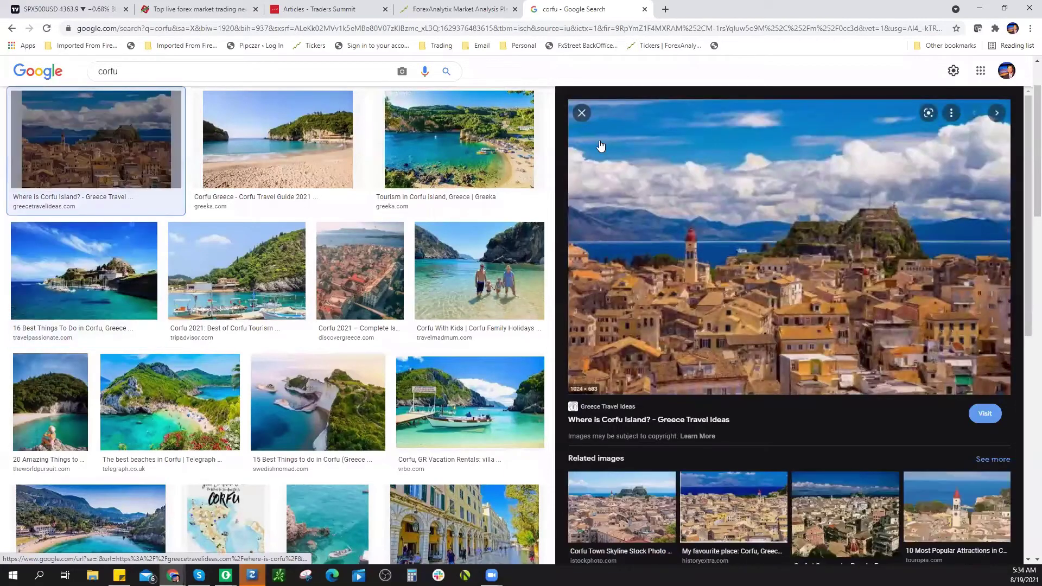
left_click(12, 28)
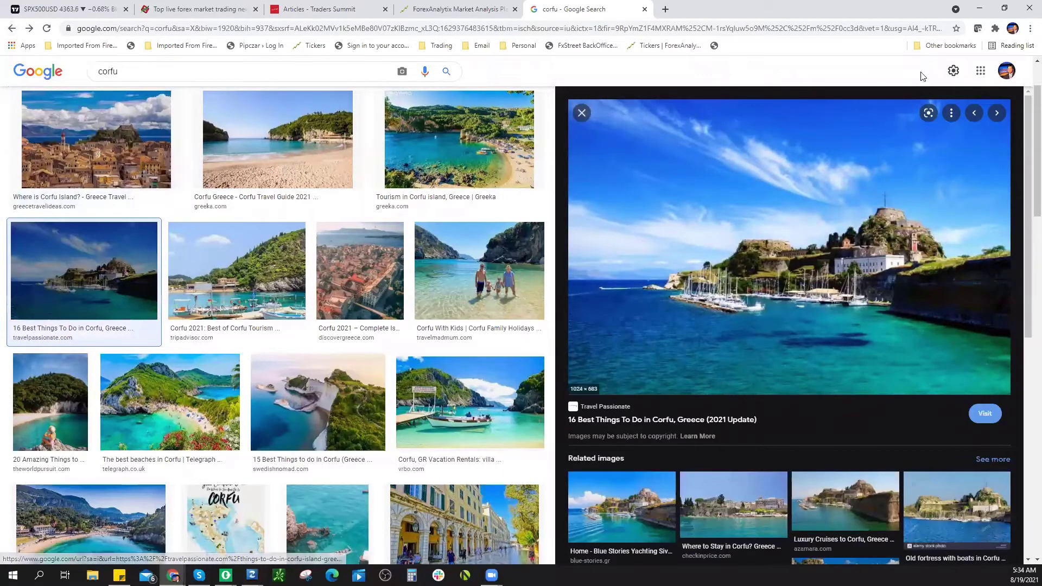
left_click(14, 30)
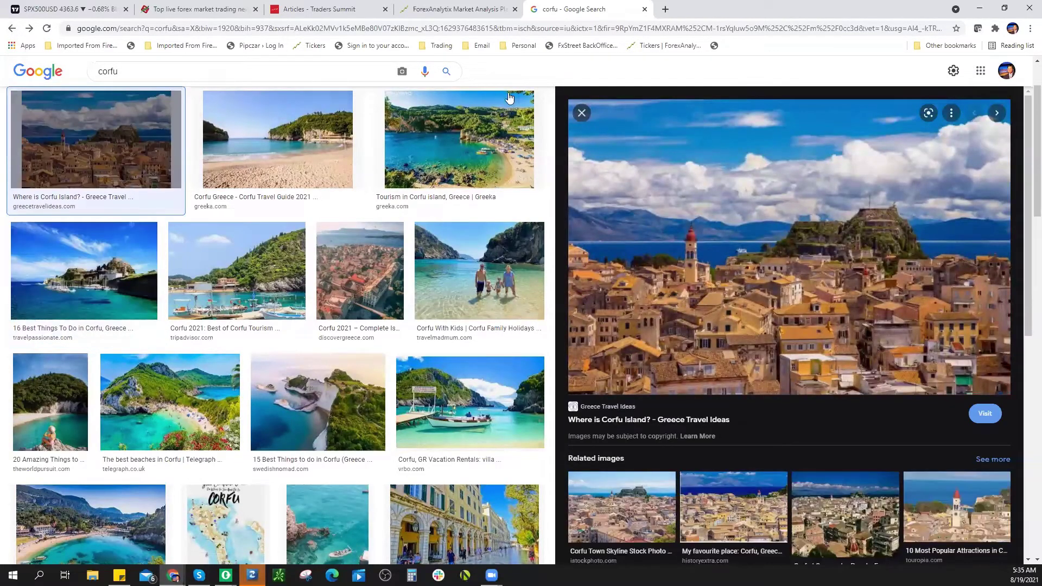
left_click(12, 28)
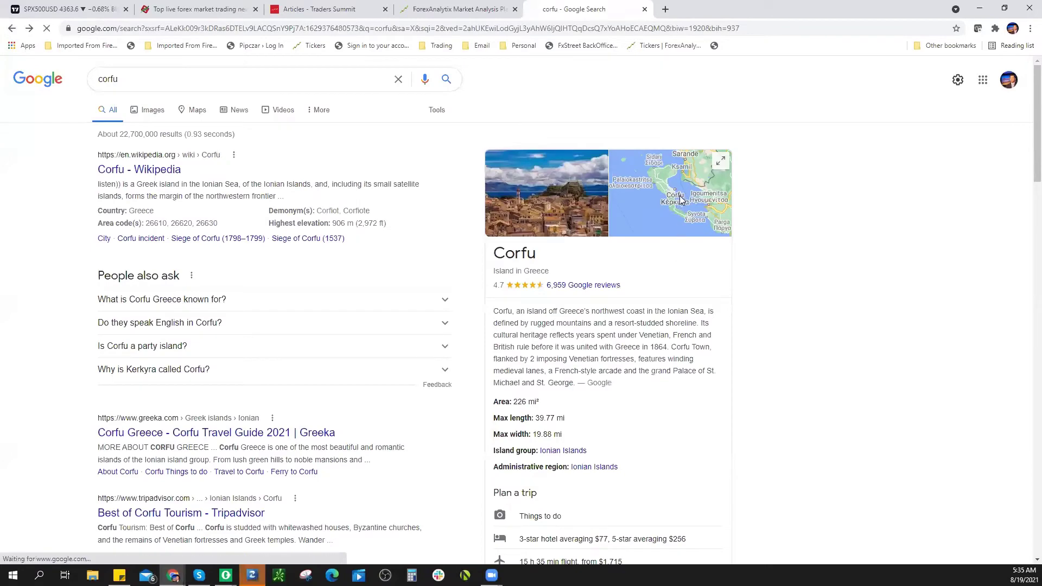
left_click(682, 202)
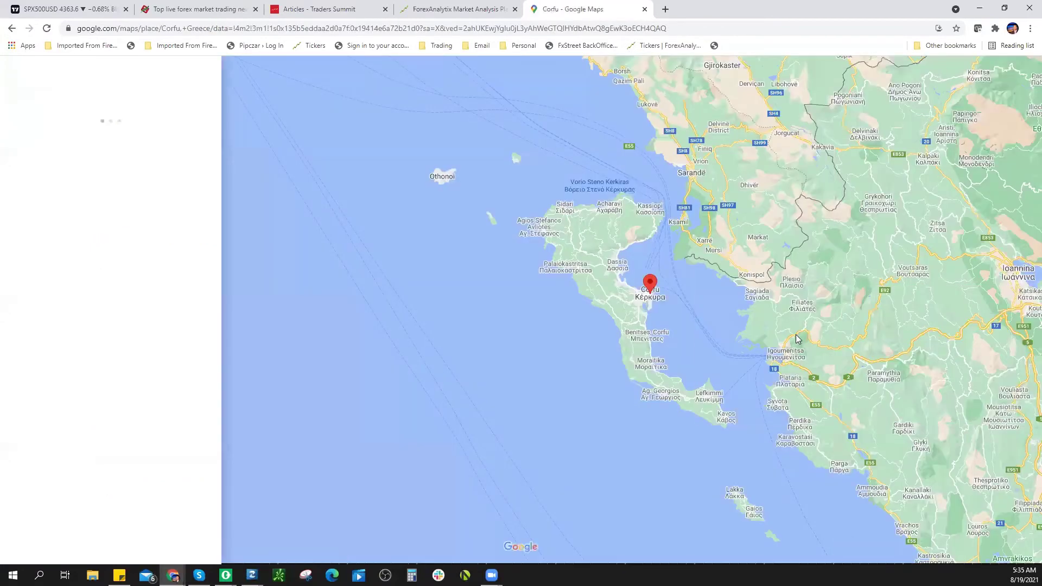
- Zoom out from Corfu and recentre the island on the map
scroll(788, 341, "down", 2)
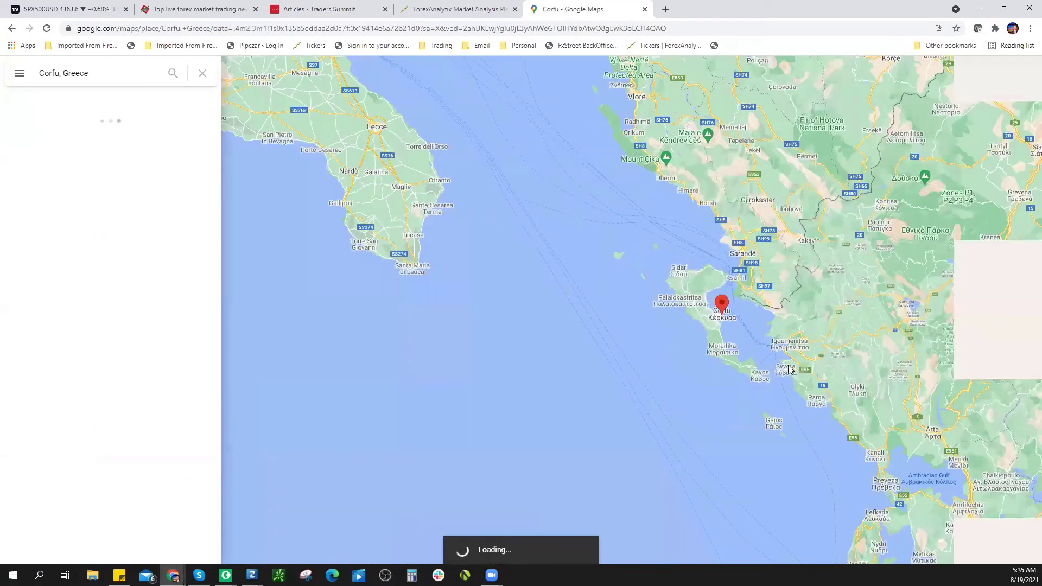
scroll(750, 391, "down", 2)
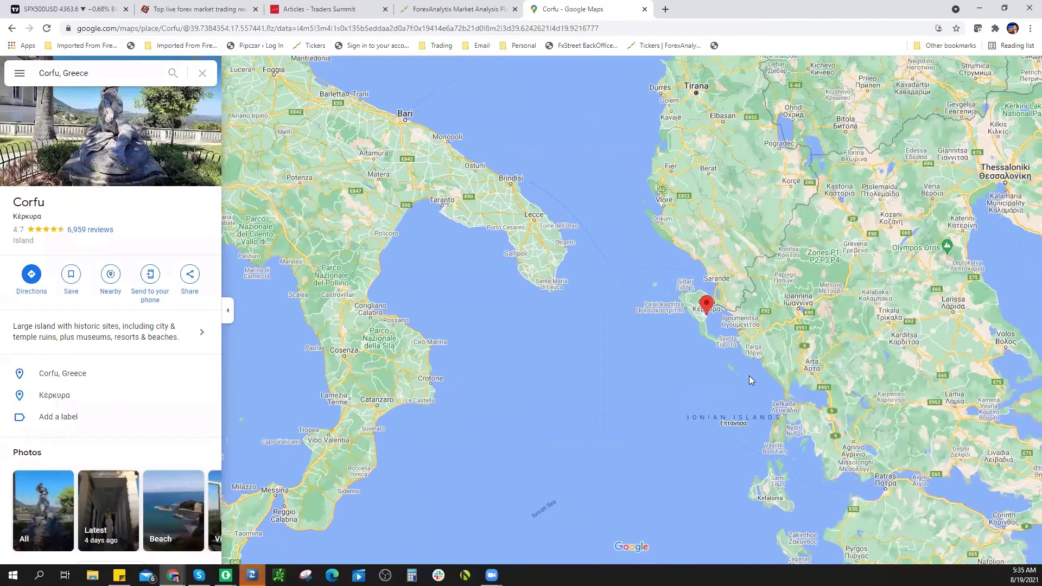
scroll(746, 379, "down", 2)
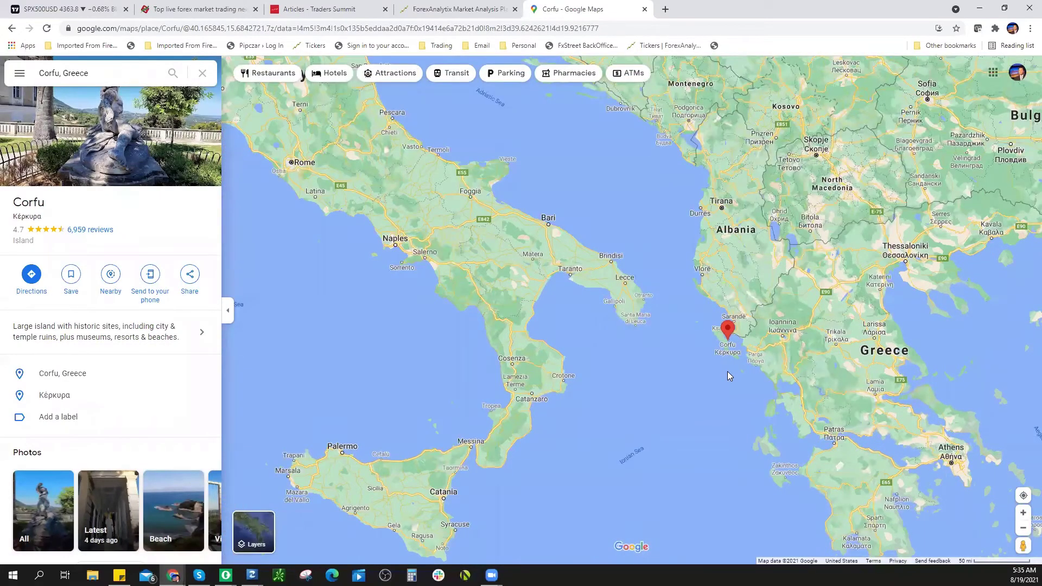
scroll(727, 375, "up", 3)
scroll(723, 376, "down", 2)
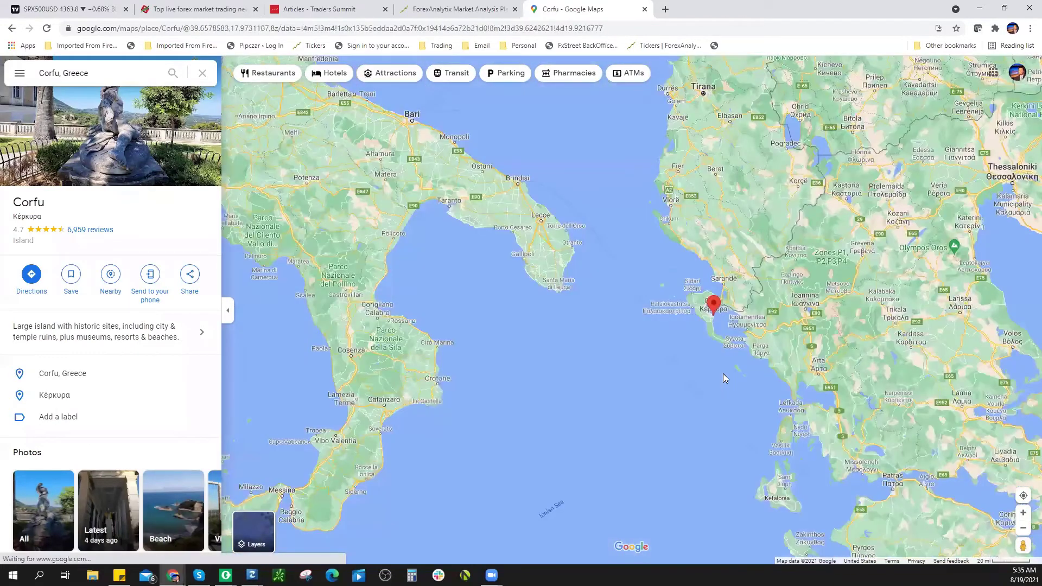
scroll(723, 373, "down", 2)
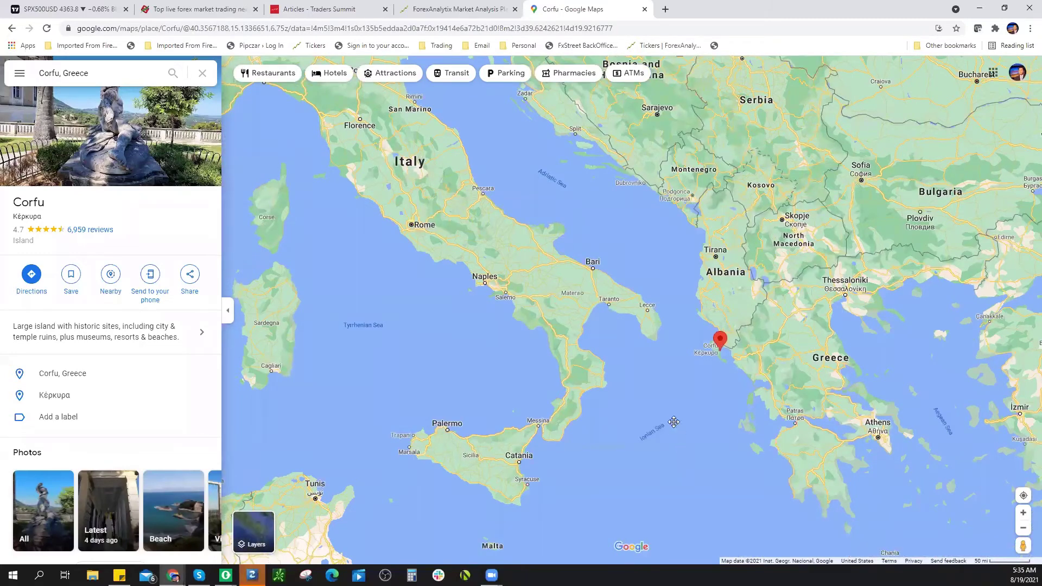
left_click_drag(663, 395, 657, 377)
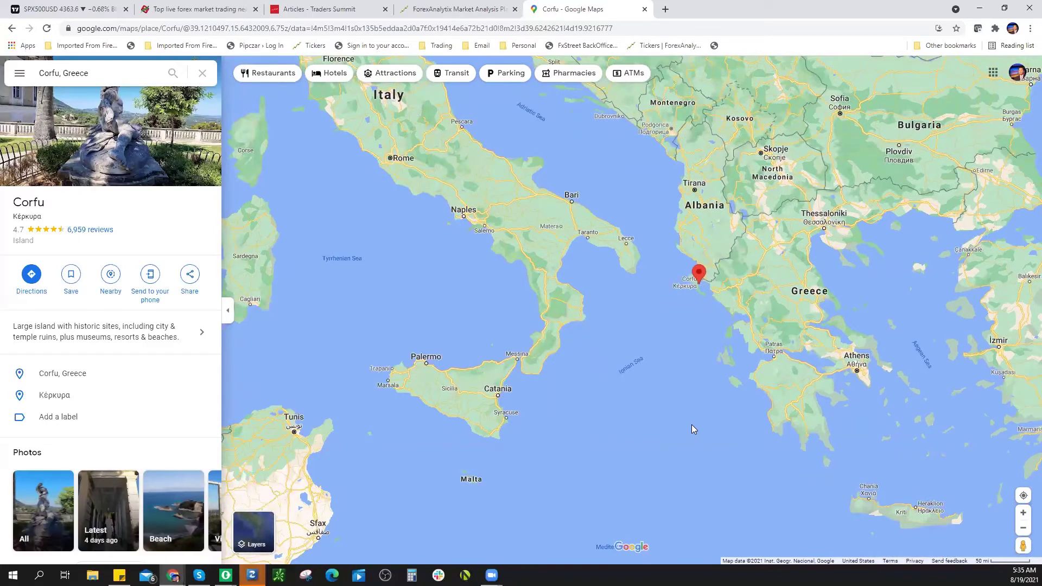
- Zoom back in, pan east along the Greek coast, then zoom out to show Italy, Albania and Greece
scroll(688, 422, "up", 1)
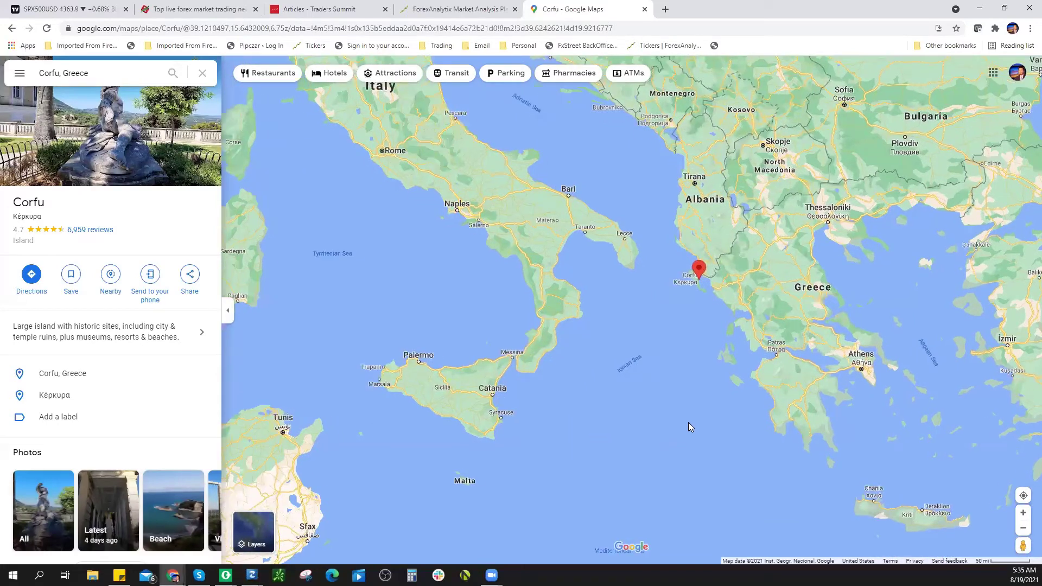
scroll(726, 404, "up", 2)
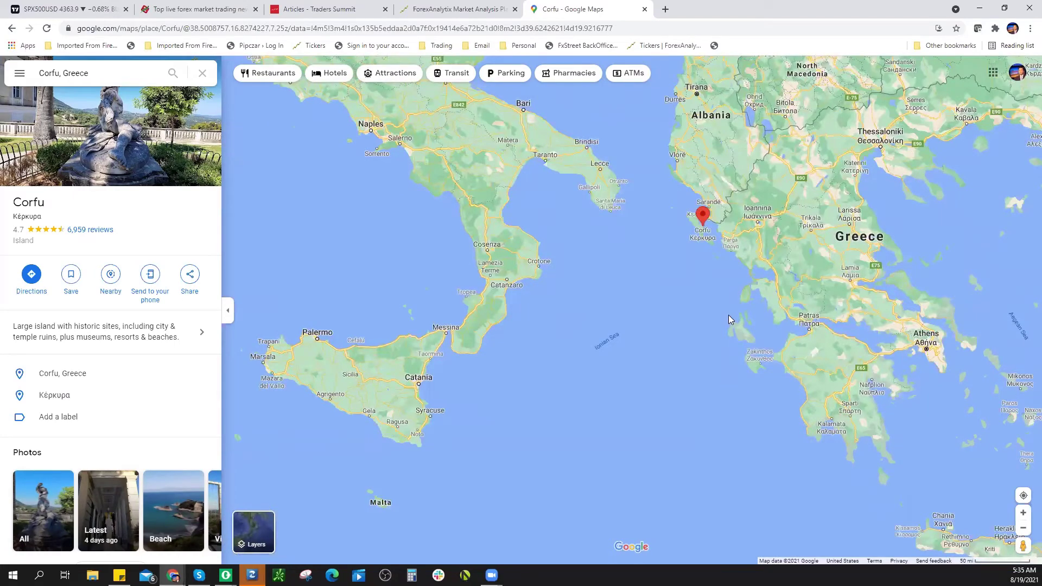
scroll(723, 314, "up", 2)
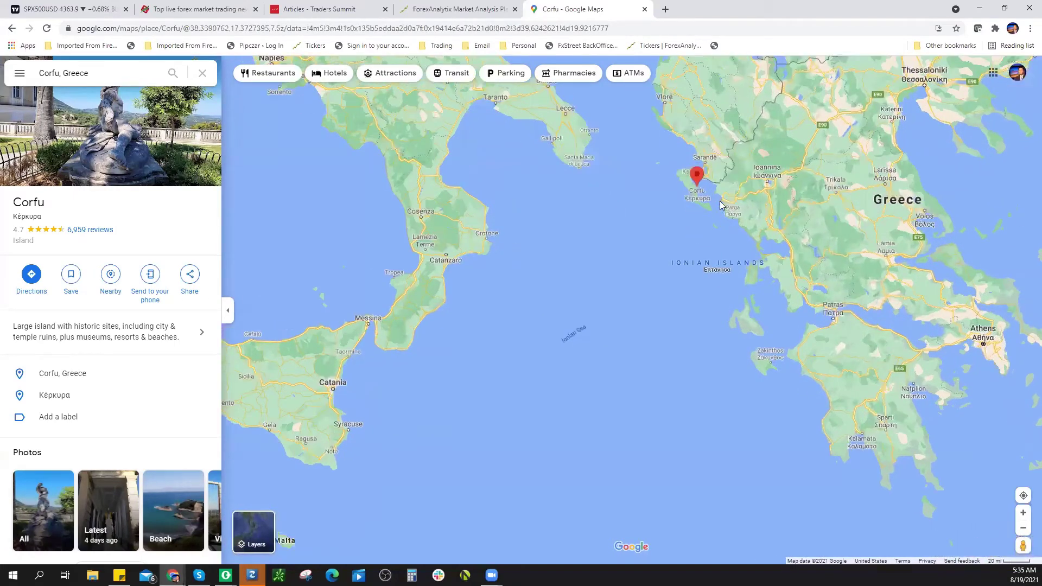
scroll(726, 282, "up", 6)
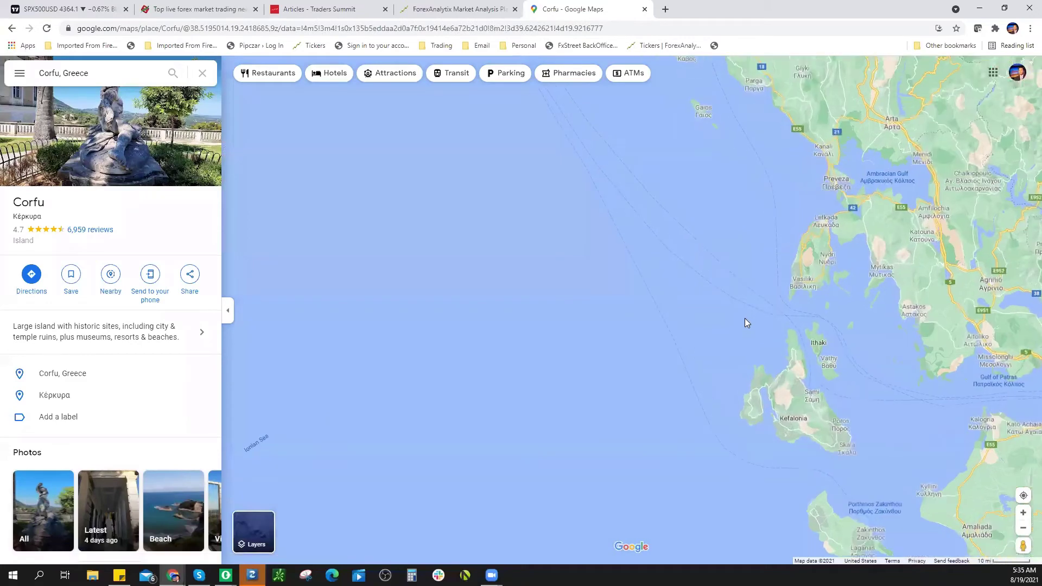
scroll(735, 327, "up", 1)
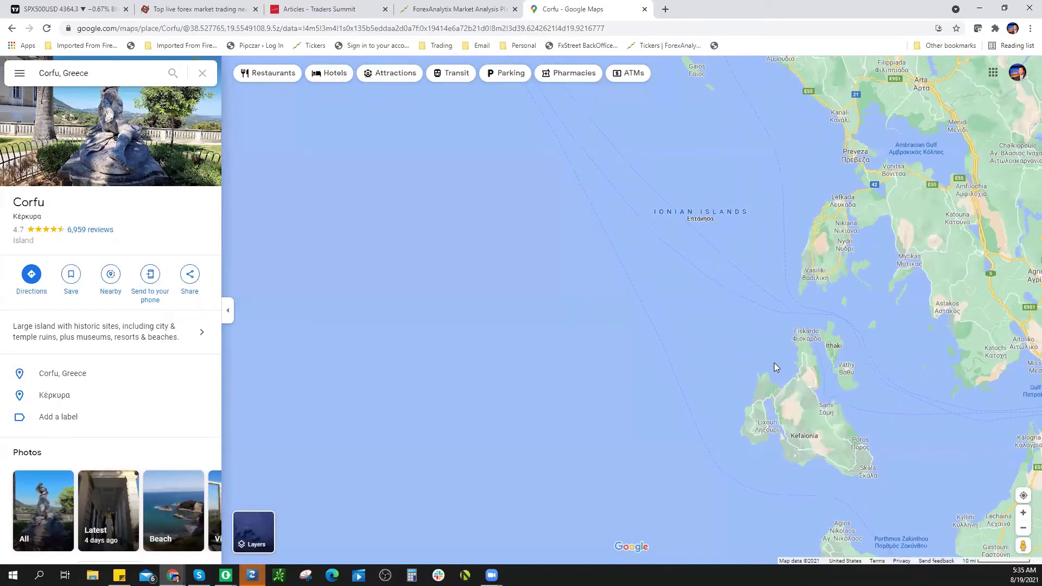
scroll(697, 232, "up", 1)
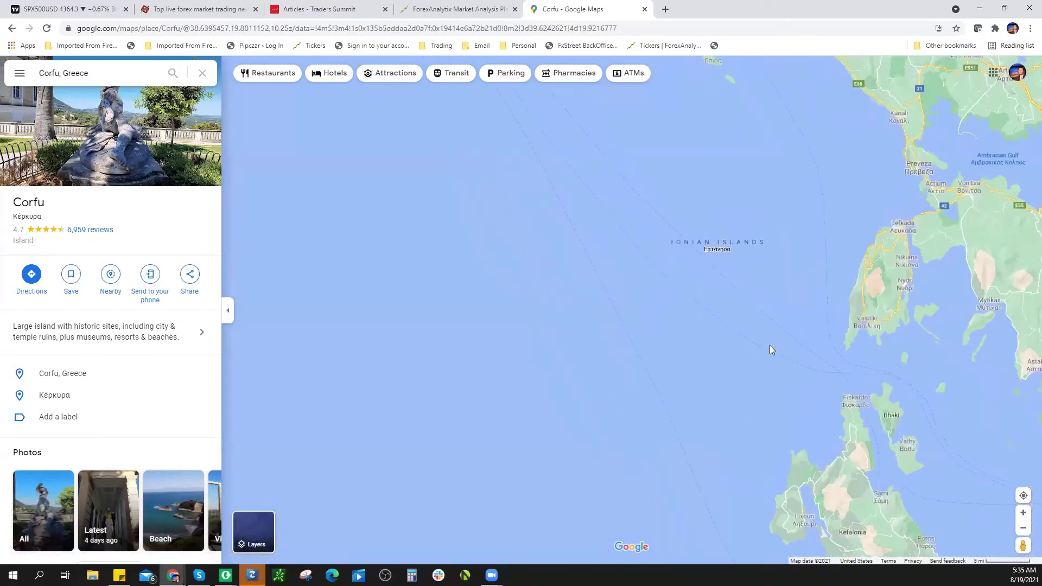
scroll(769, 349, "down", 2)
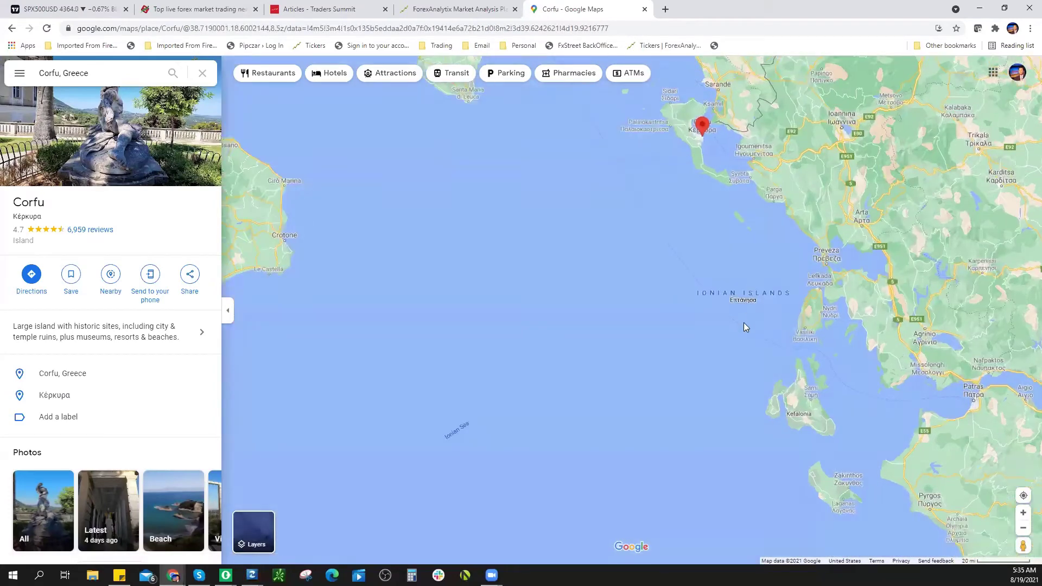
scroll(744, 323, "up", 1)
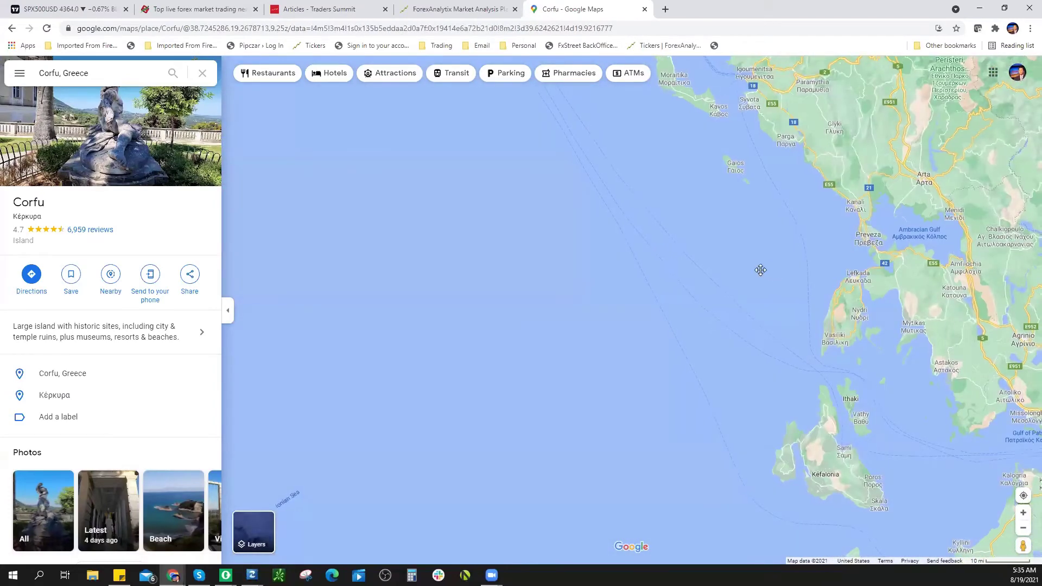
left_click_drag(761, 270, 744, 263)
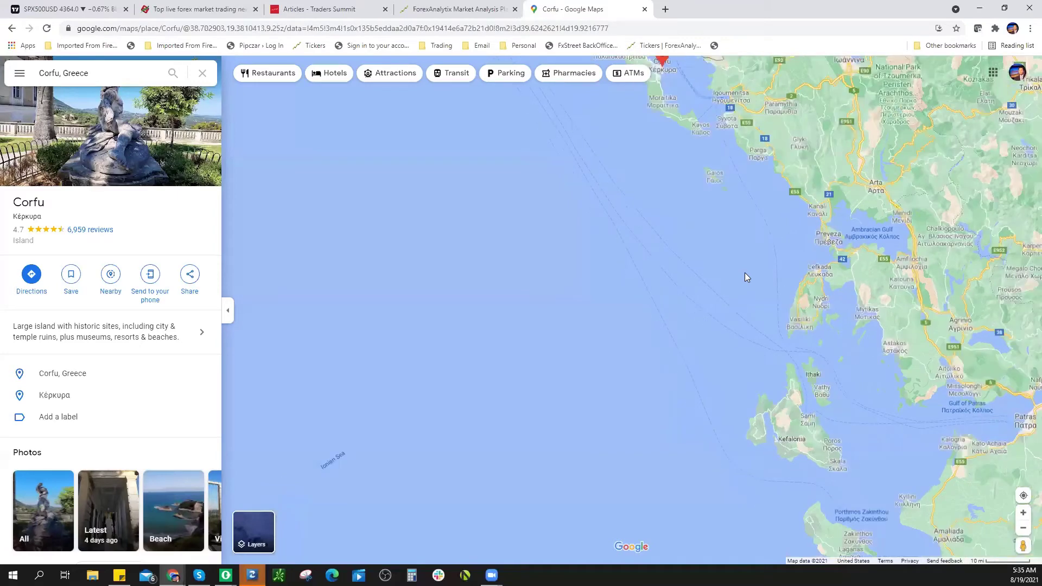
scroll(742, 275, "down", 1)
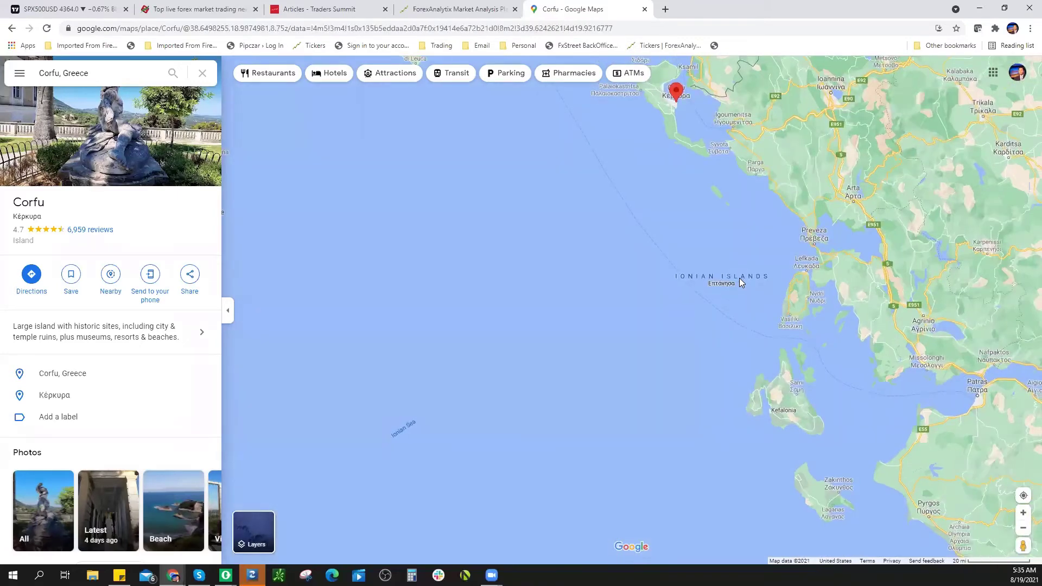
scroll(739, 280, "down", 1)
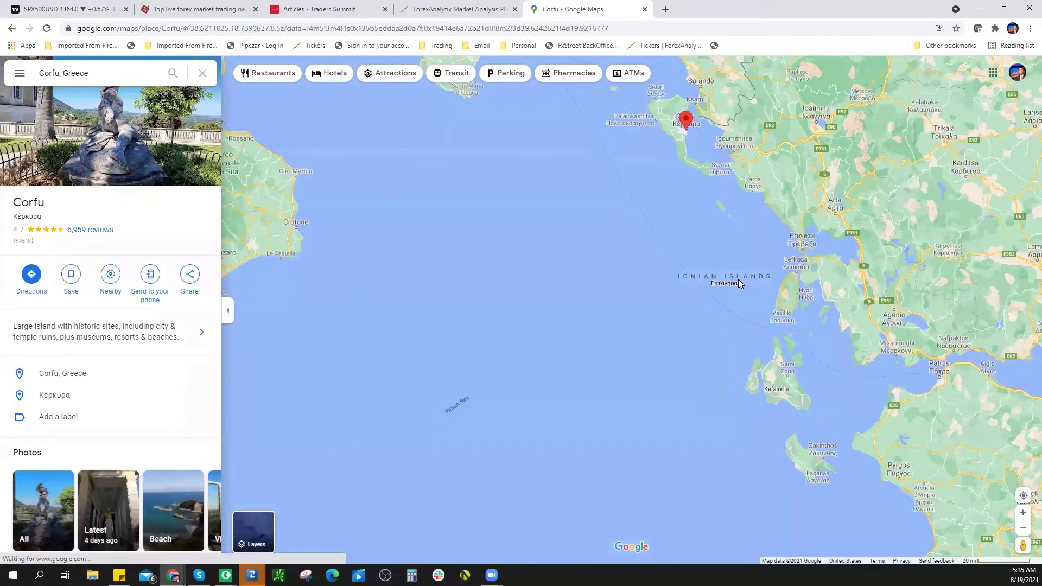
scroll(738, 279, "down", 1)
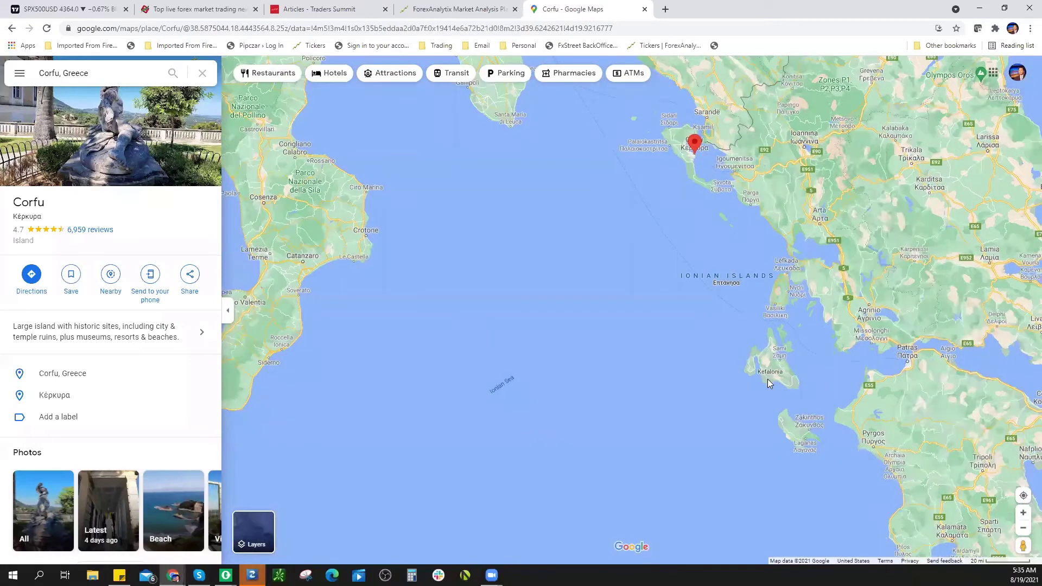
scroll(767, 379, "down", 1)
scroll(764, 436, "down", 1)
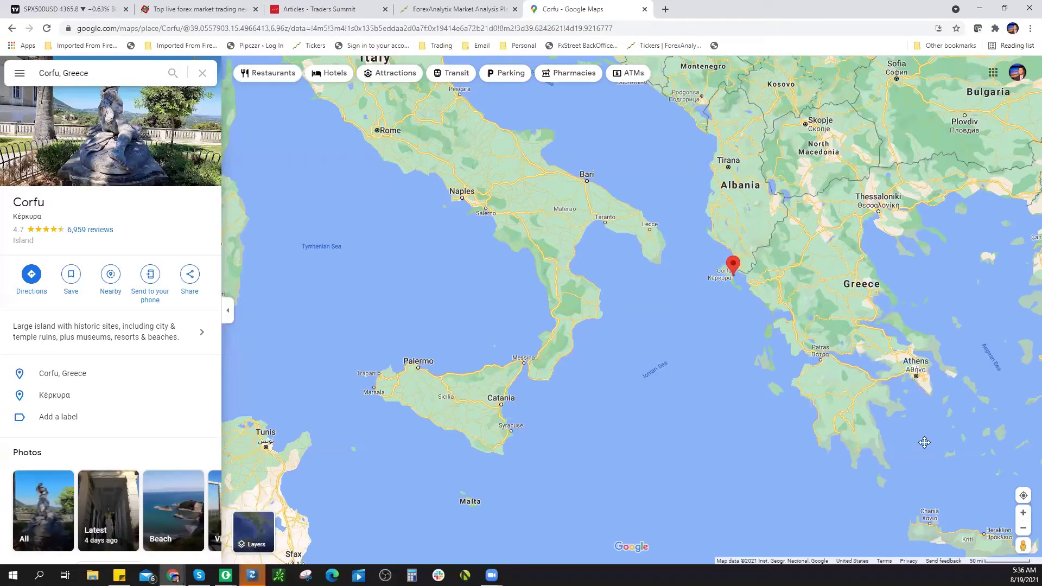
- Pan the map east and south toward the Aegean and southern Greece
left_click_drag(953, 407, 941, 393)
key("Right")
key("Down")
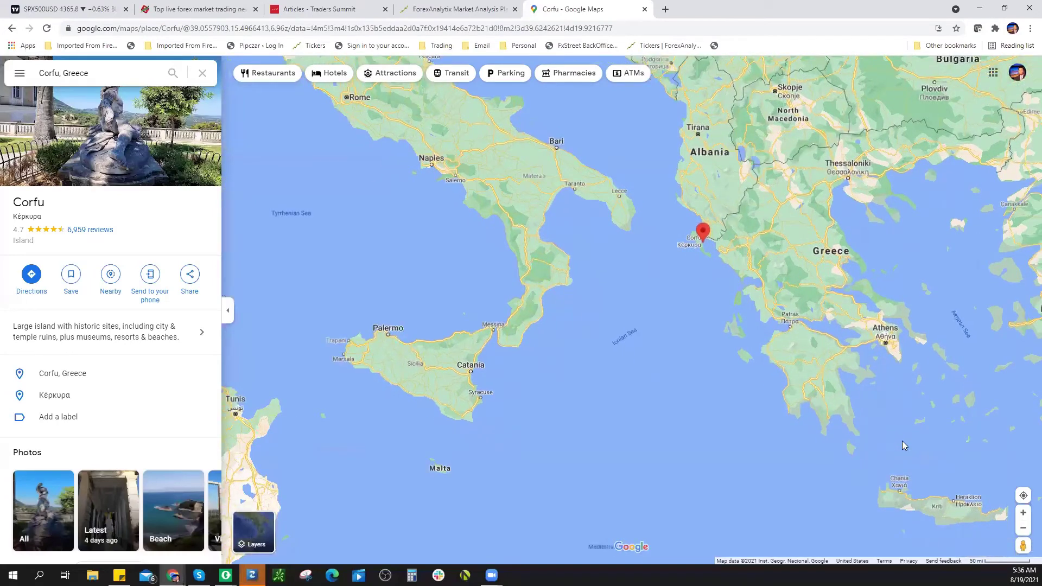
key("Right")
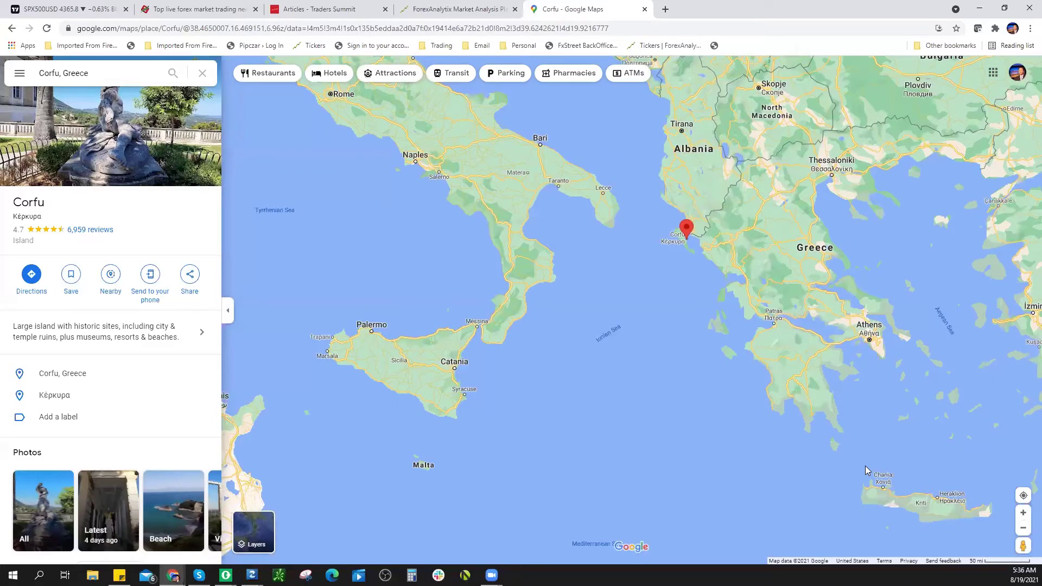
key("Right")
key("Down")
scroll(574, 394, "up", 1)
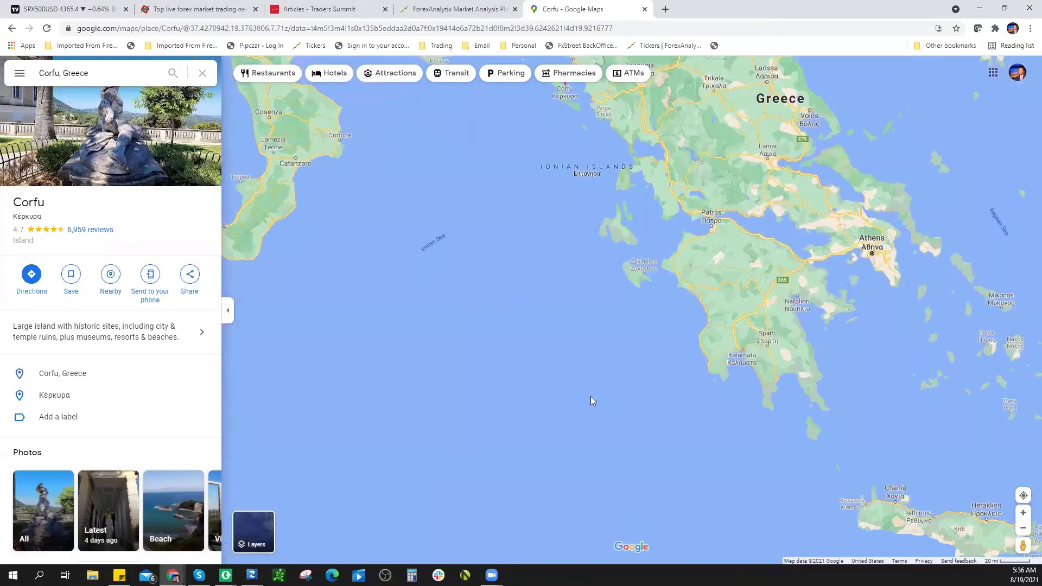
key("Right")
key("Up")
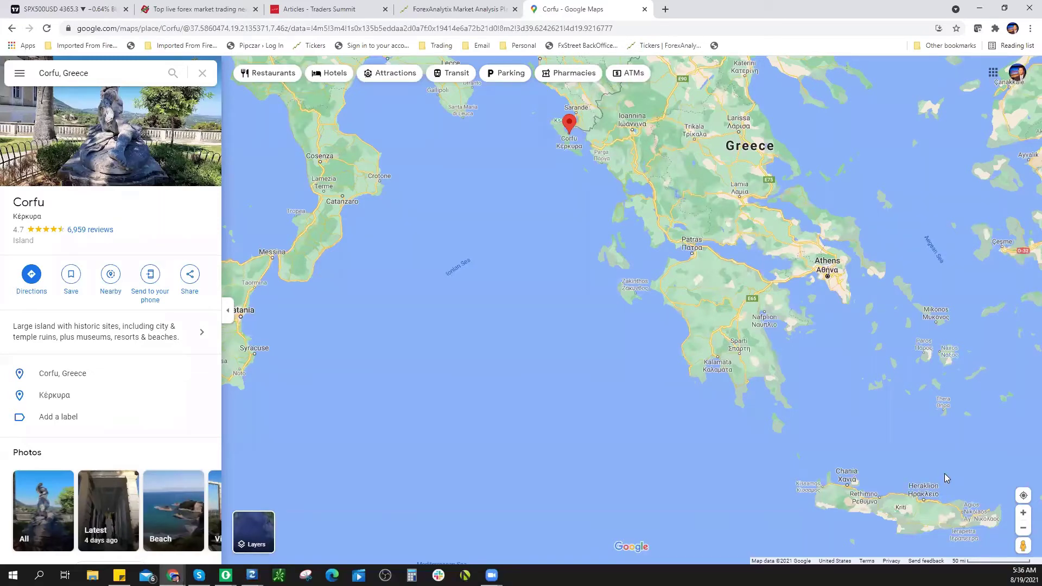
- Zoom and drag the map to settle on the Peloponnese, Athens and Crete
scroll(943, 470, "up", 2)
scroll(939, 465, "up", 5)
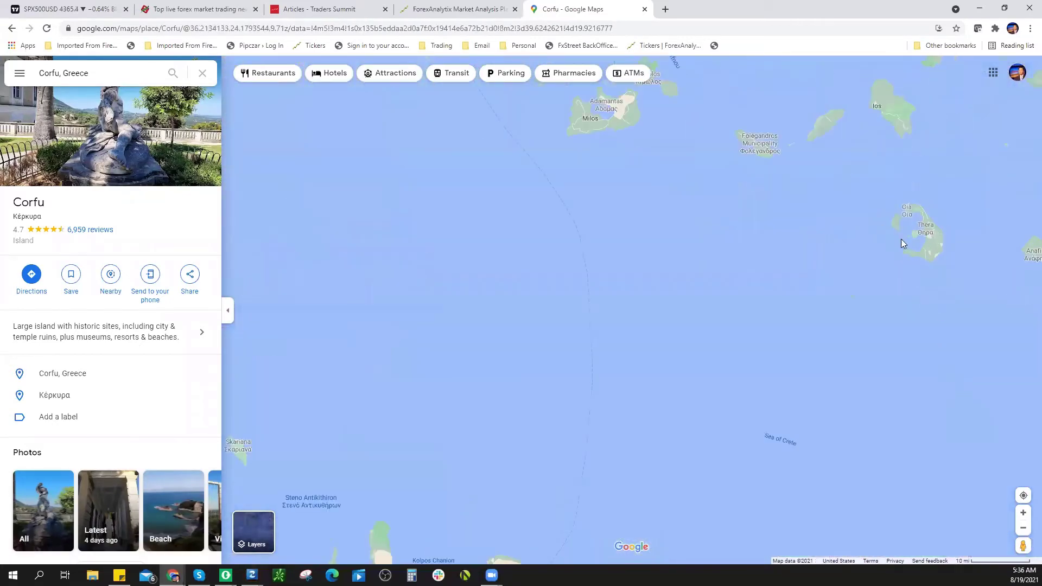
scroll(900, 276, "down", 2)
scroll(812, 252, "down", 3)
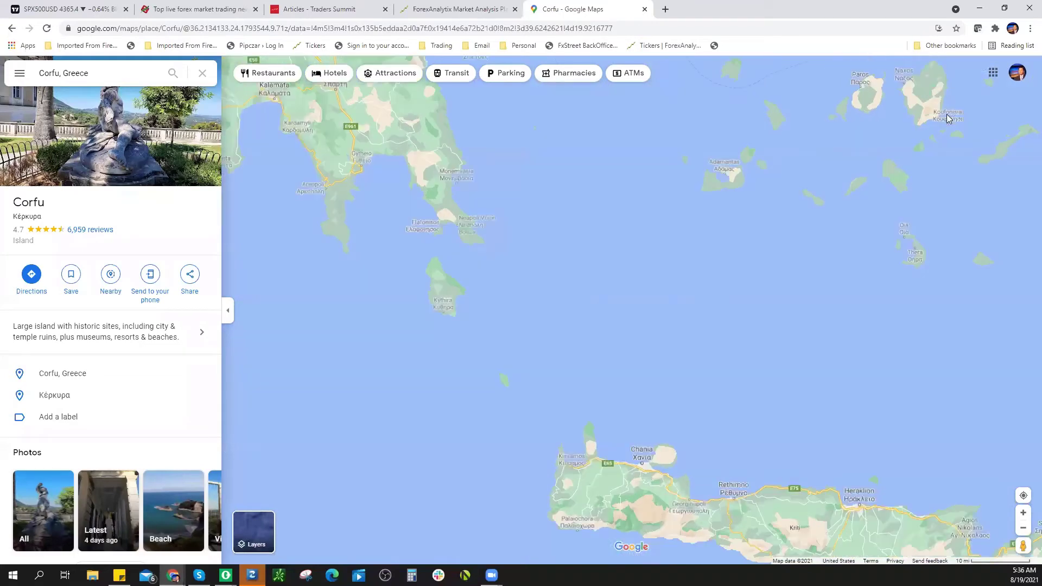
scroll(581, 246, "down", 2)
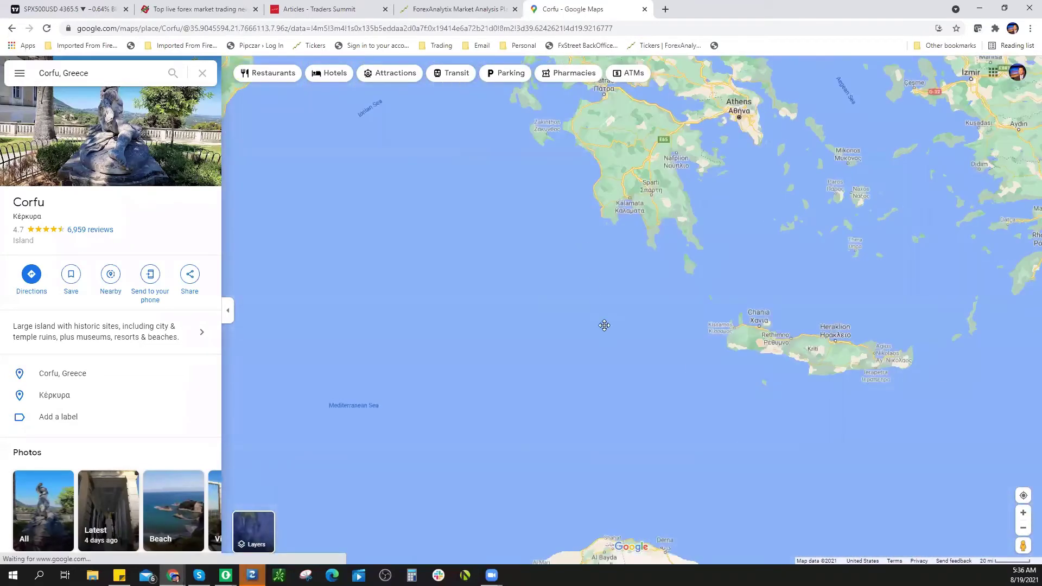
left_click_drag(605, 326, 628, 402)
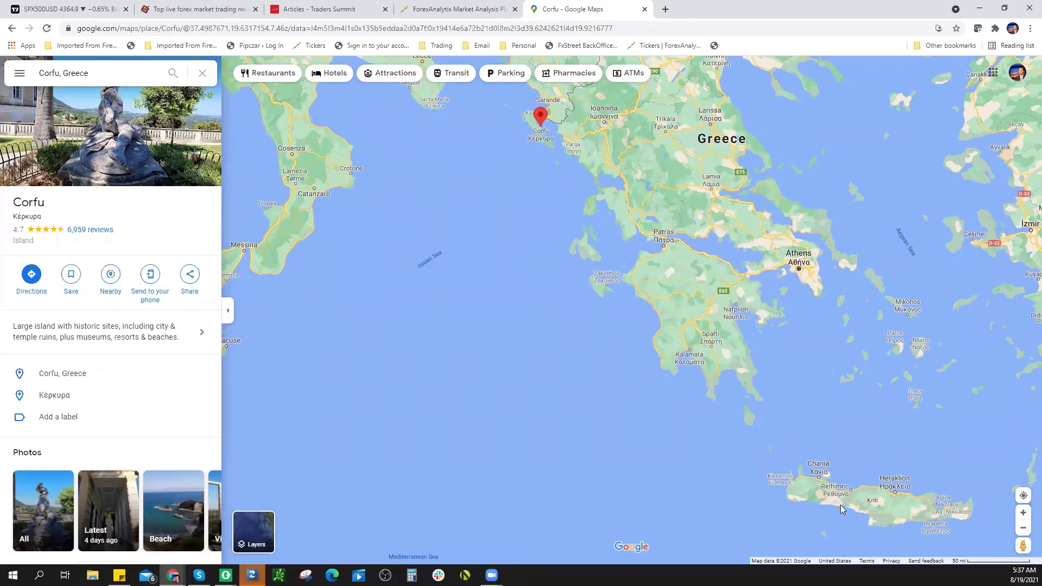
scroll(841, 505, "up", 3)
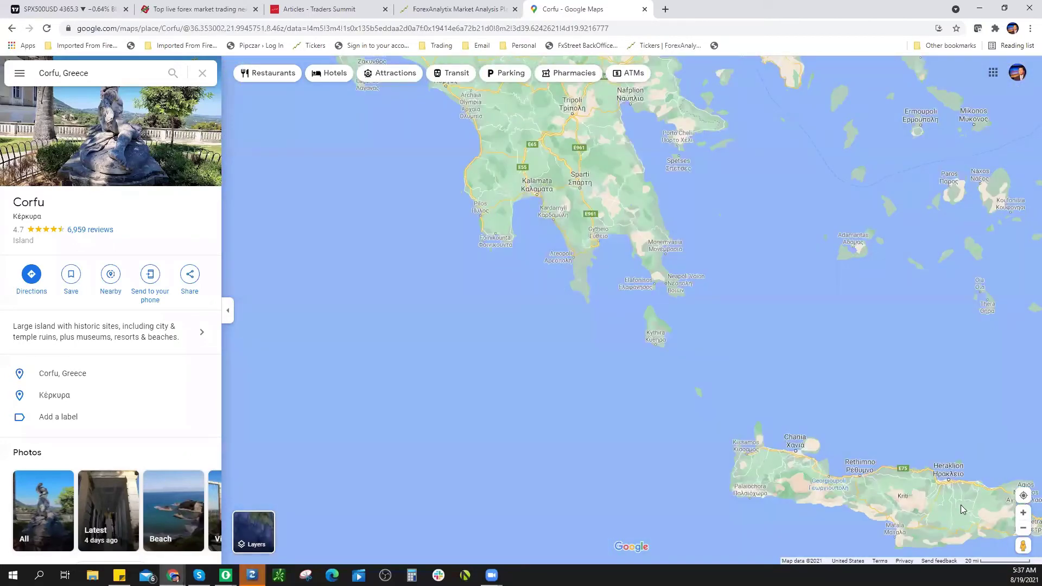
scroll(896, 464, "down", 2)
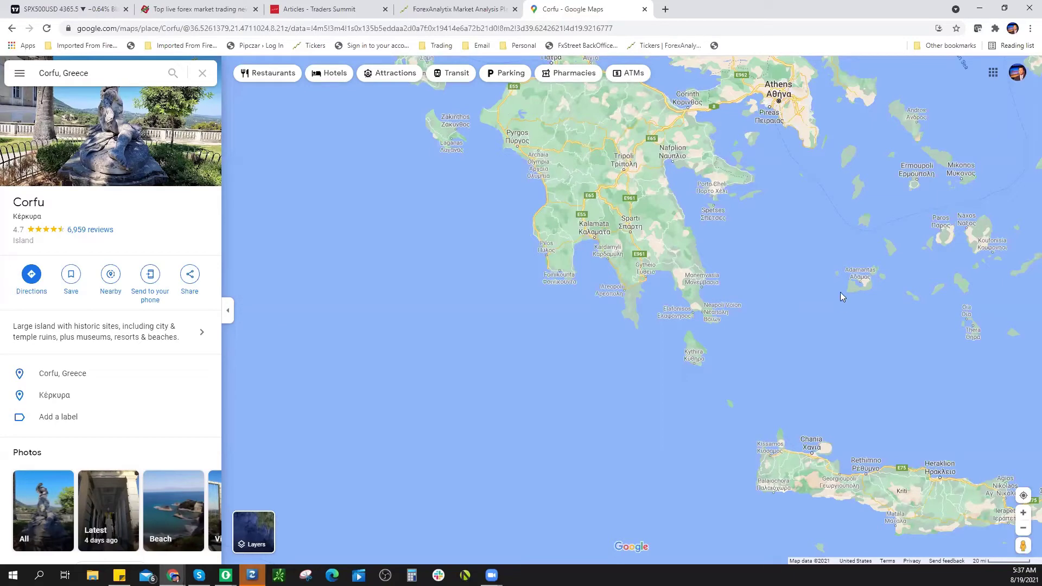
scroll(826, 322, "down", 3)
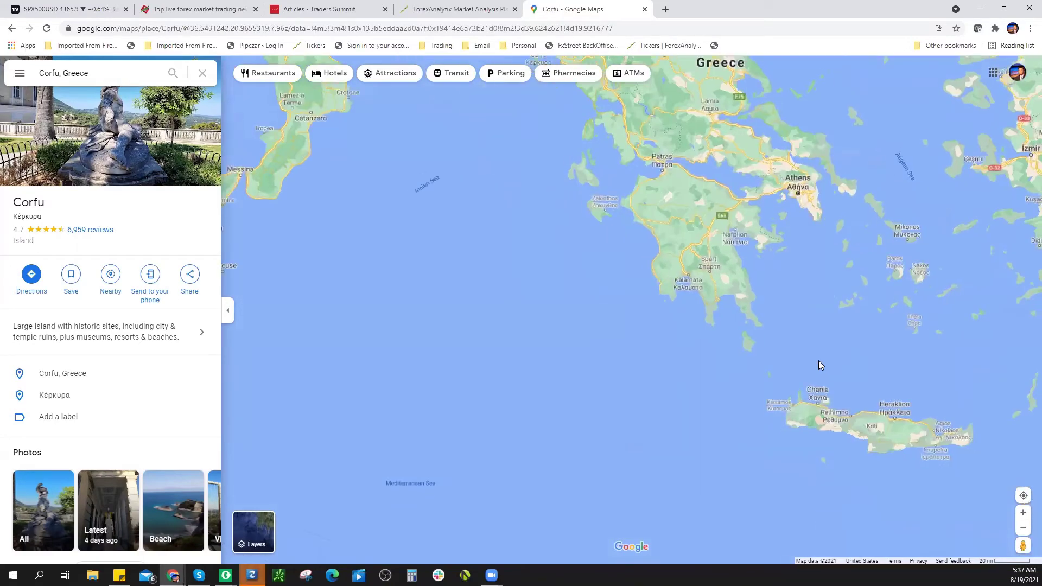
scroll(830, 415, "down", 1)
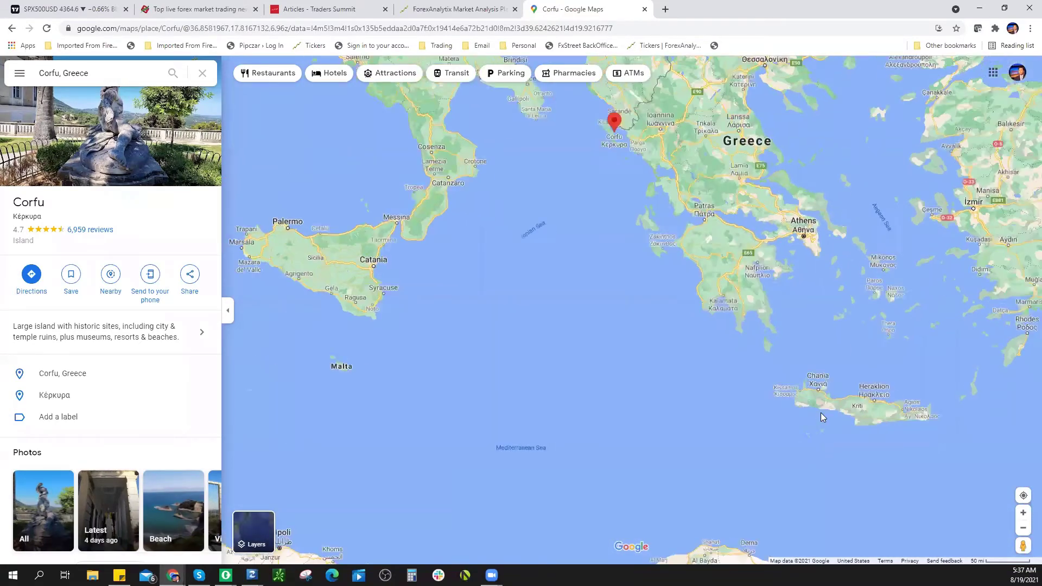
scroll(846, 390, "up", 2)
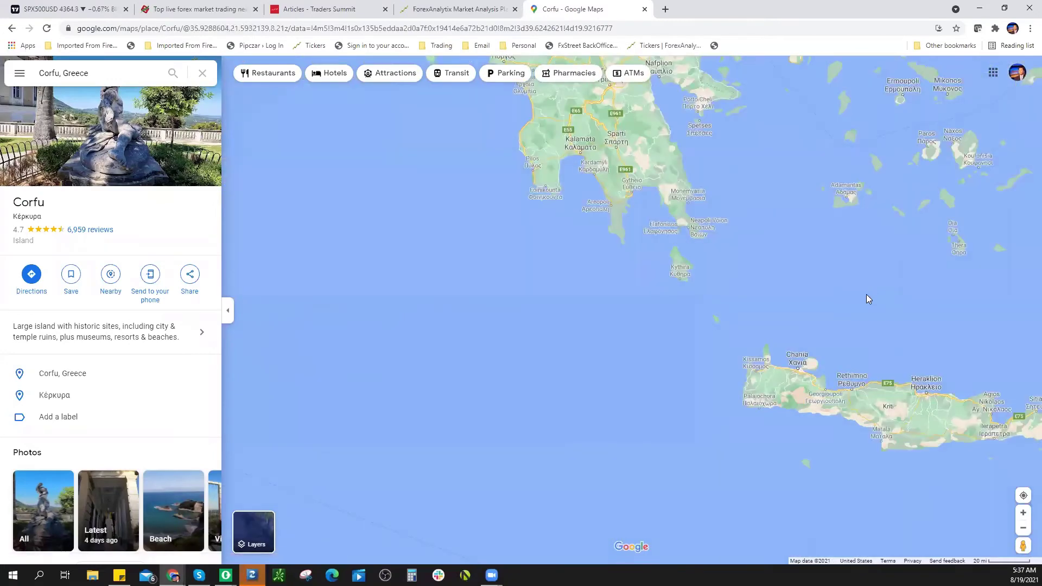
scroll(864, 303, "down", 1)
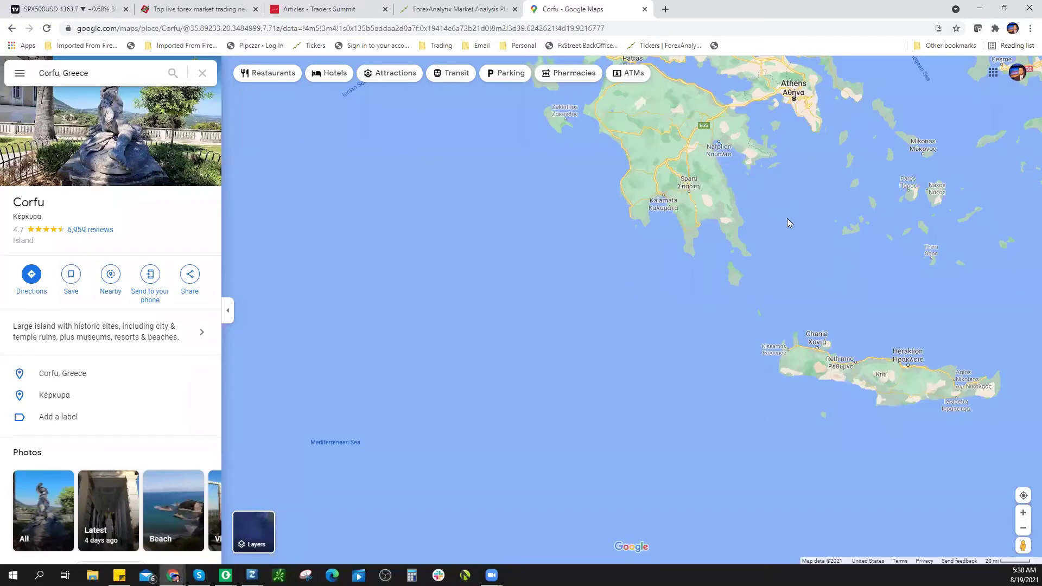
scroll(787, 225, "down", 3)
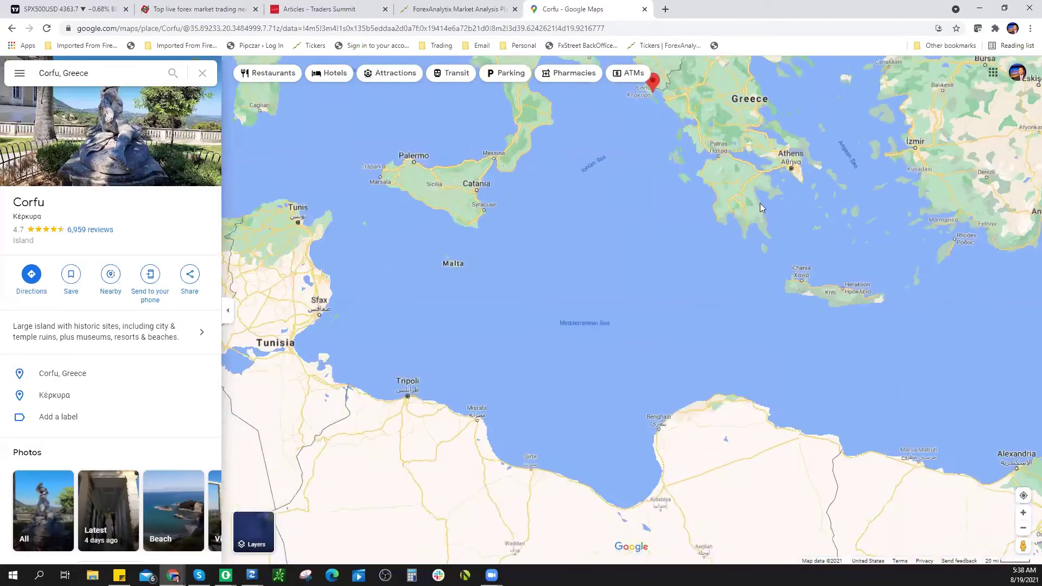
scroll(757, 215, "up", 3)
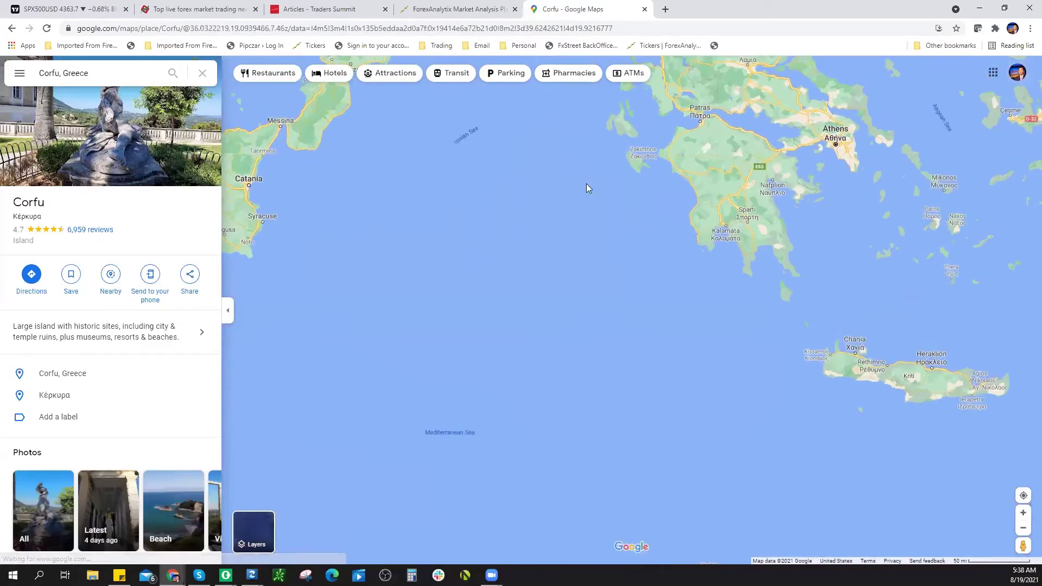
- Return to the SPX500USD 4-hour chart and zoom out the time axis to late May
left_click(64, 11)
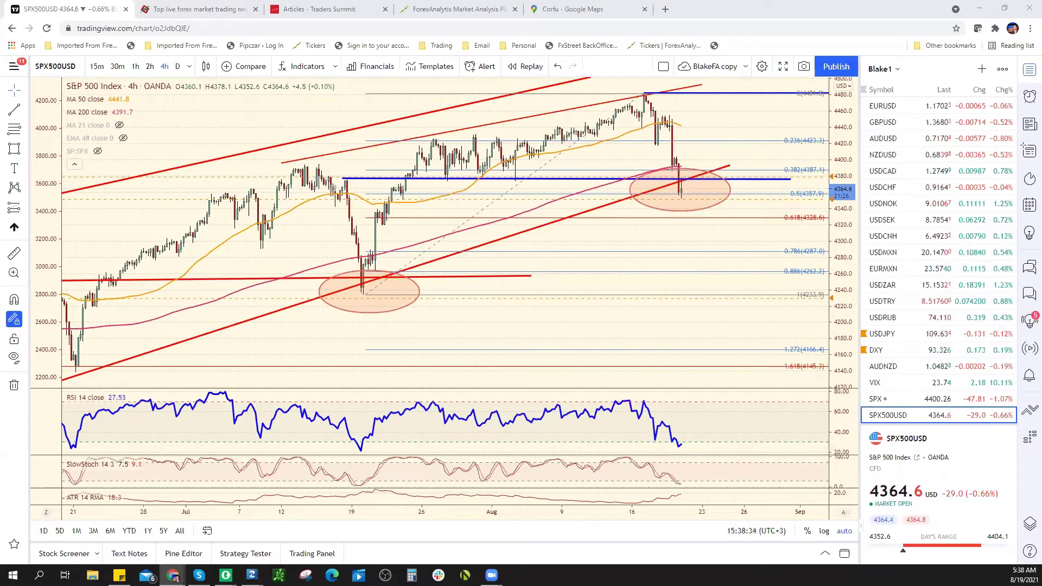
scroll(516, 278, "down", 2)
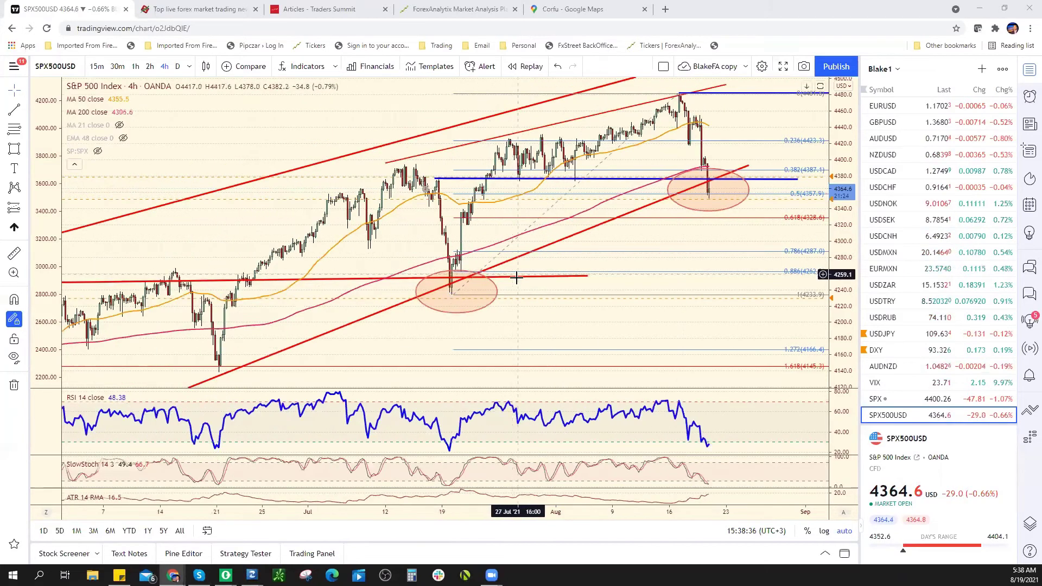
scroll(516, 277, "down", 2)
scroll(515, 278, "up", 1)
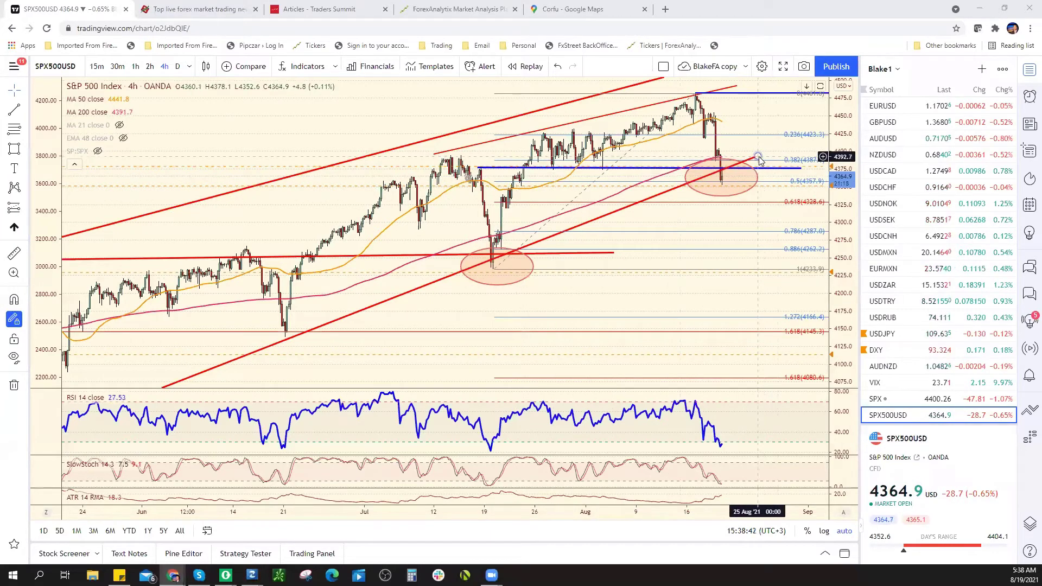
- Extend the red trendline's right end up and right, and dismiss the crossing alert
left_click_drag(758, 158, 770, 149)
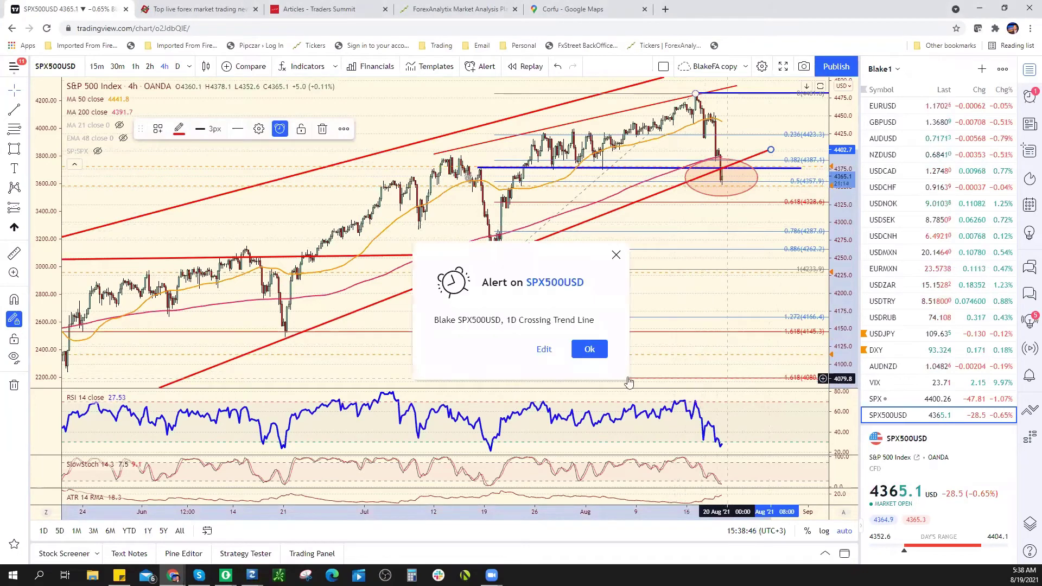
left_click(588, 349)
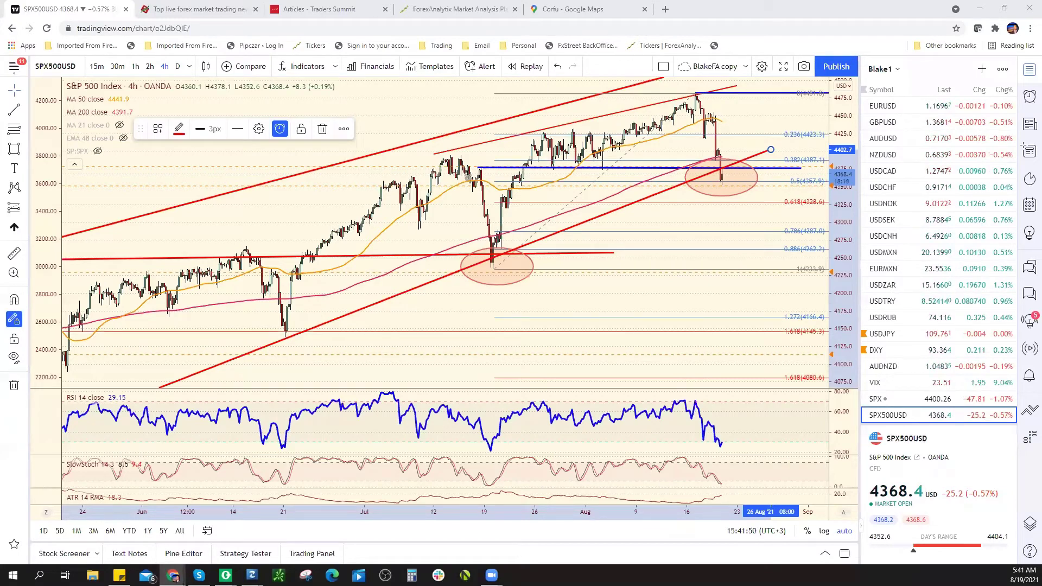
- Switch the chart to AUDJPY on daily candles and adjust the zoom
scroll(983, 245, "up", 1)
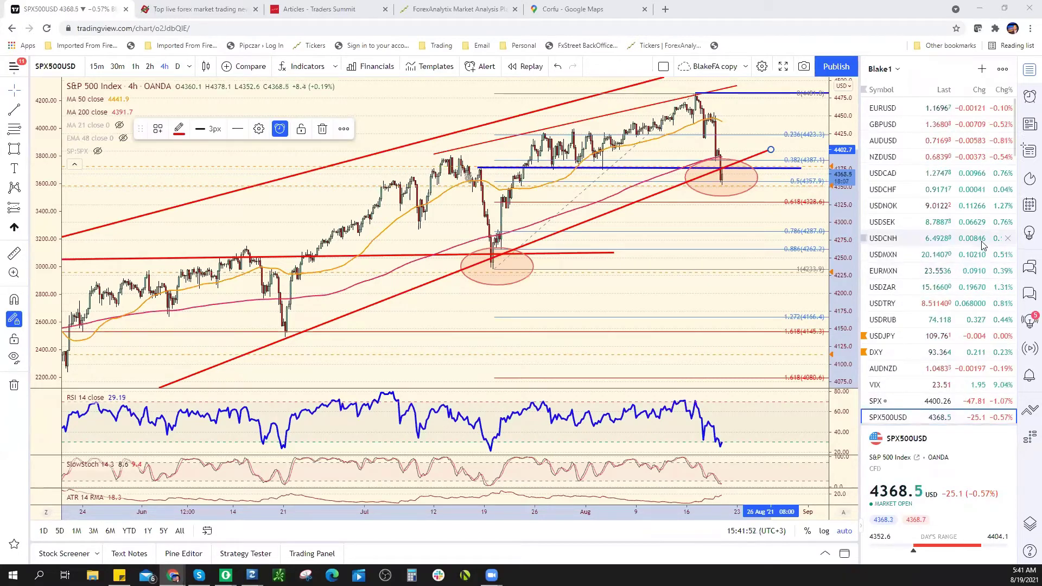
scroll(899, 204, "down", 10)
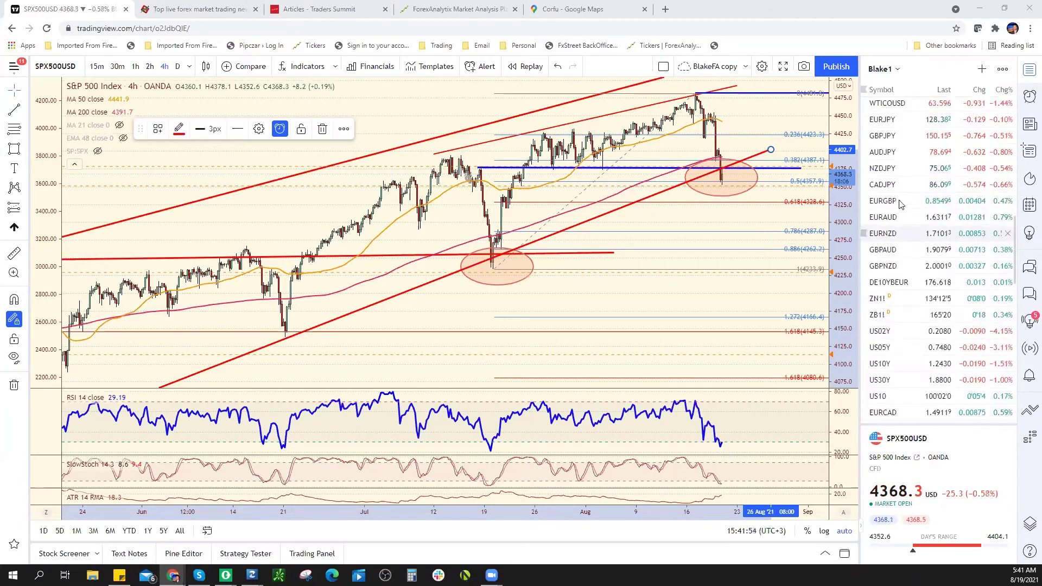
left_click(882, 152)
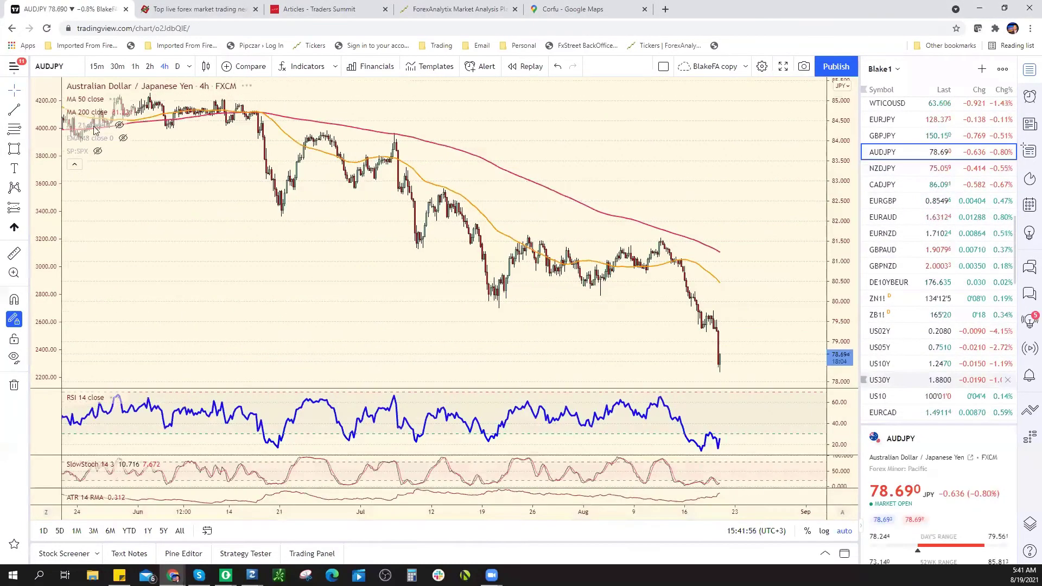
left_click(177, 65)
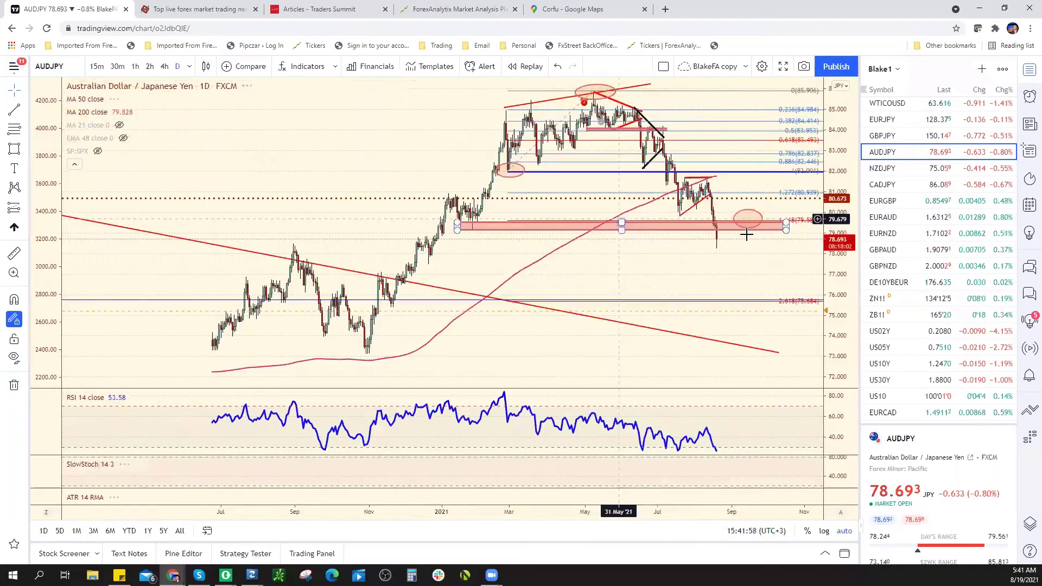
scroll(746, 234, "up", 5)
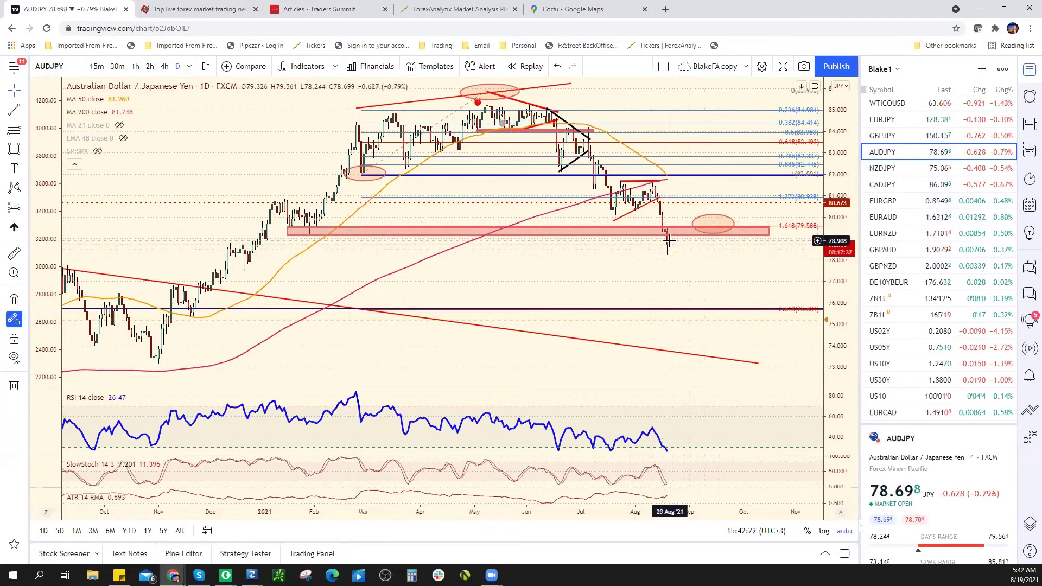
- Move the ellipse onto the latest AUDJPY candle, remove it, then step up to EURJPY
left_click(309, 232)
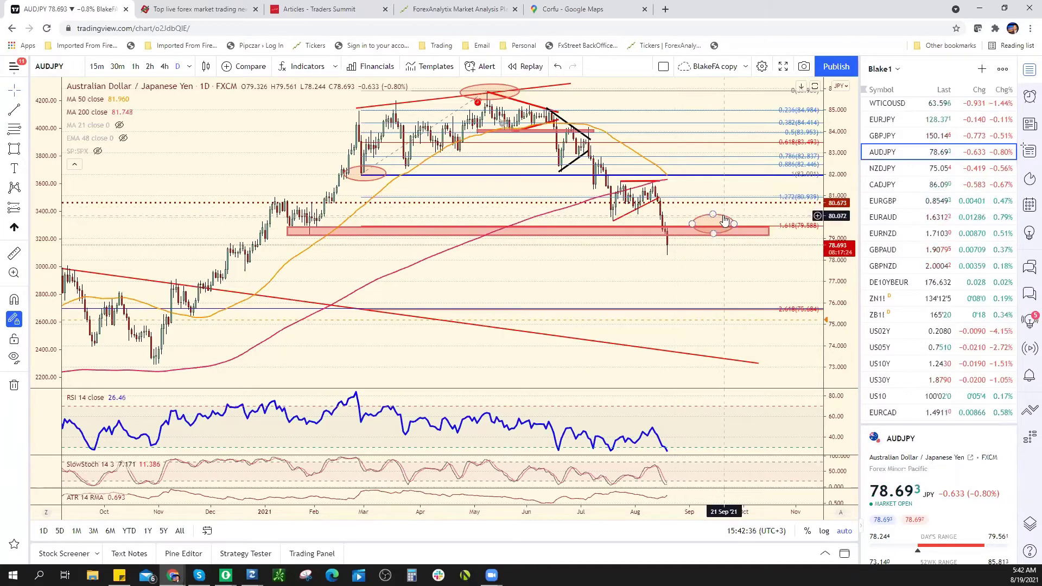
left_click_drag(723, 216, 675, 244)
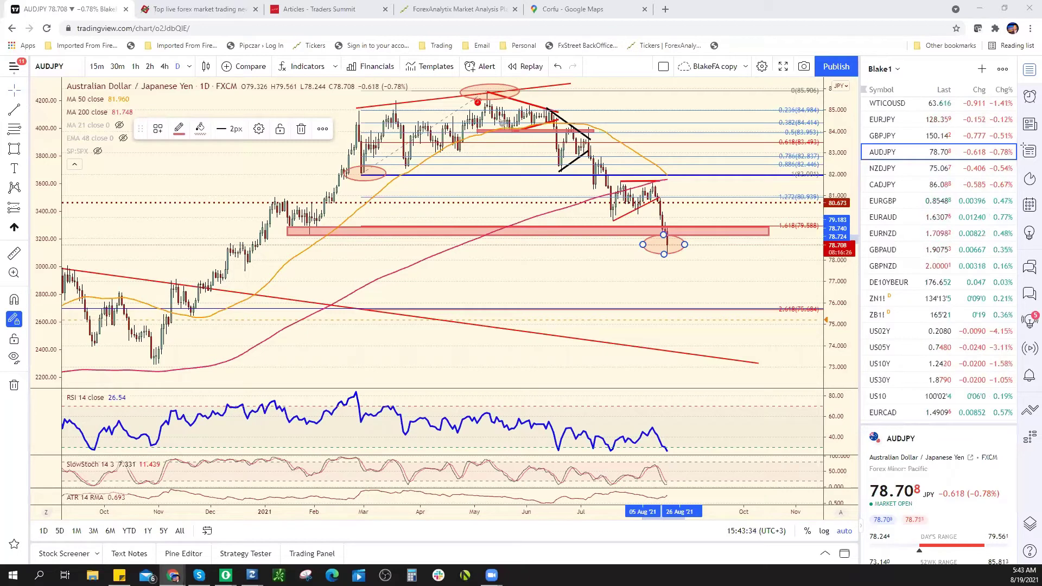
right_click(685, 249)
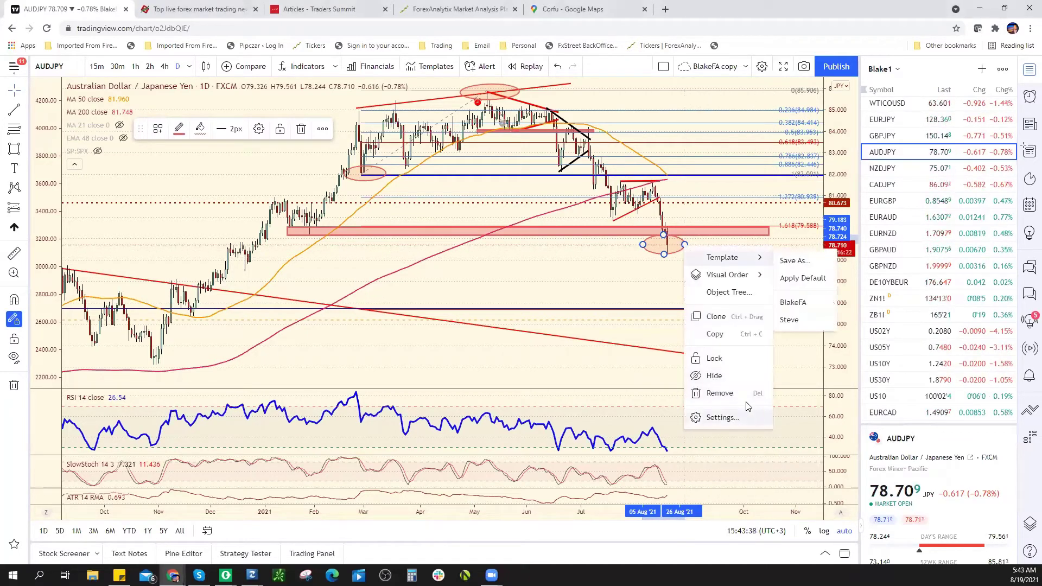
left_click(730, 391)
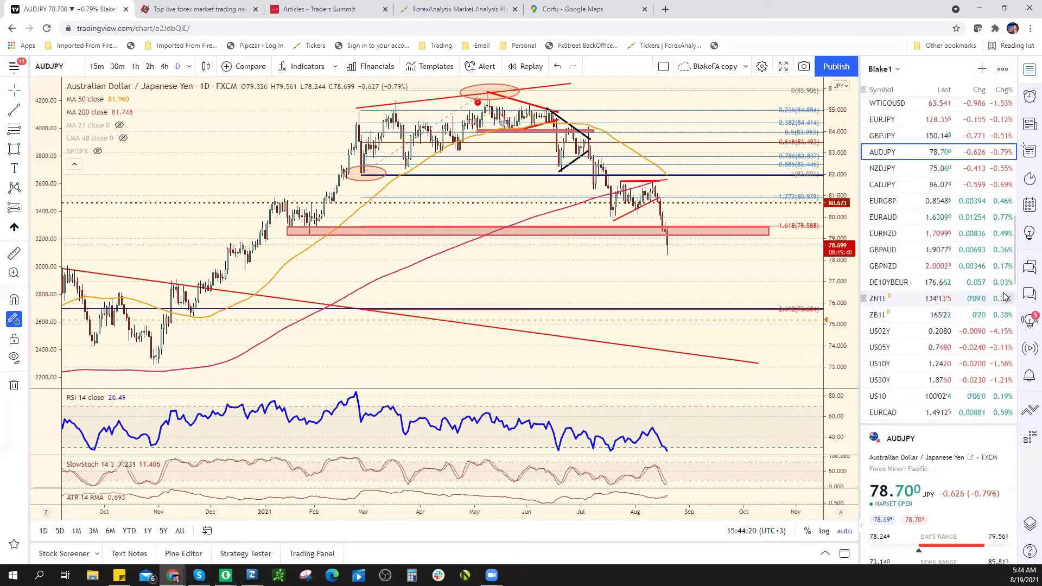
key("Up")
key("Up")
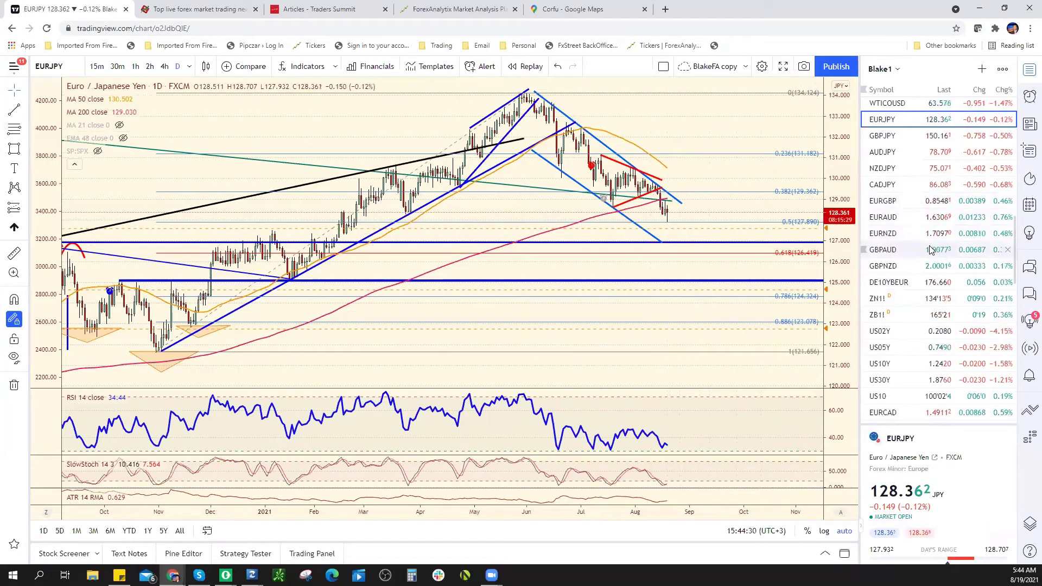
- Step through WTICOUSD and USDCNH in the watchlist to reach the USDMXN daily chart
left_click(915, 108)
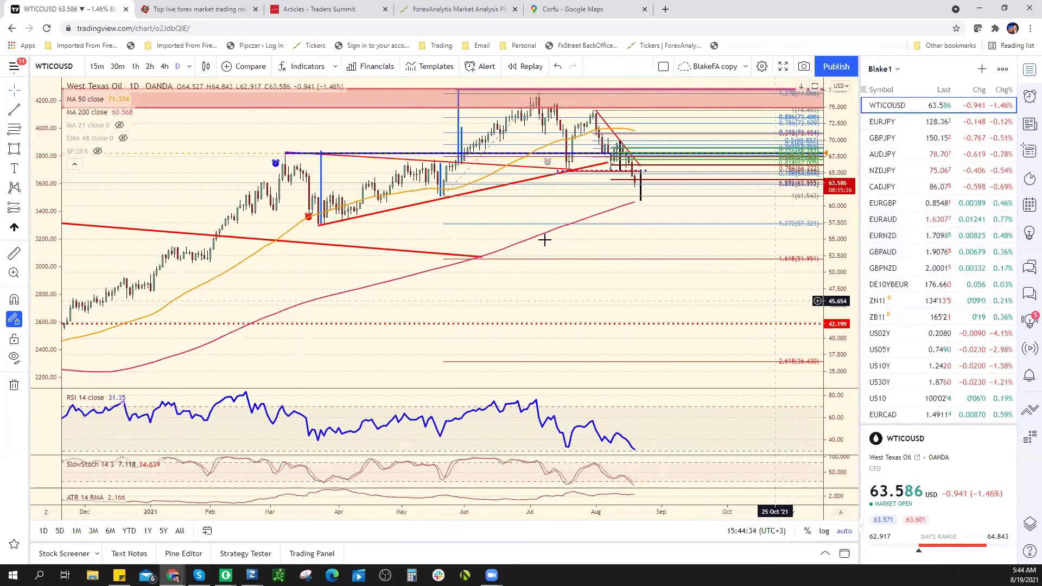
scroll(928, 261, "up", 5)
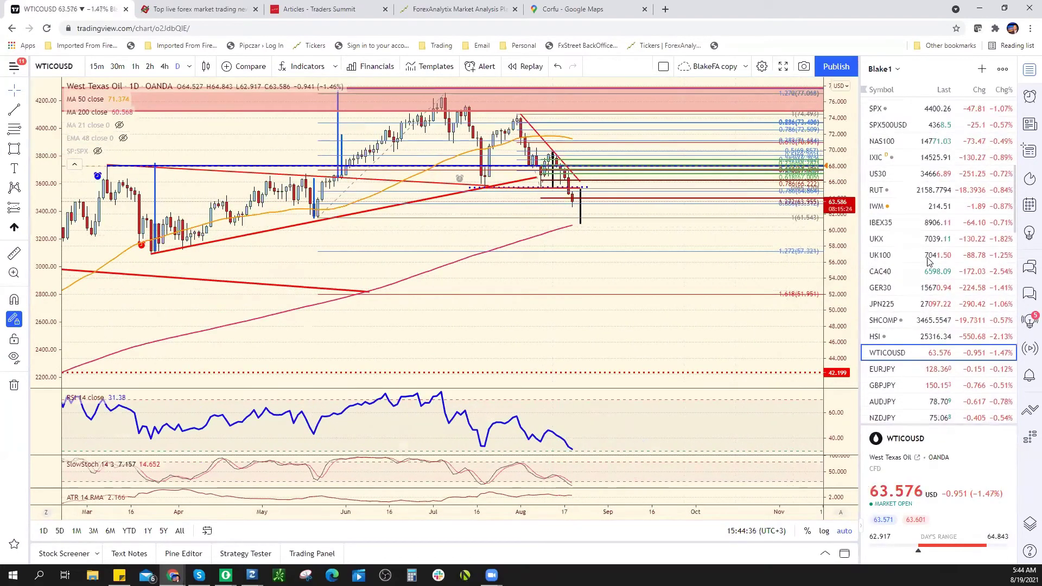
scroll(927, 261, "up", 5)
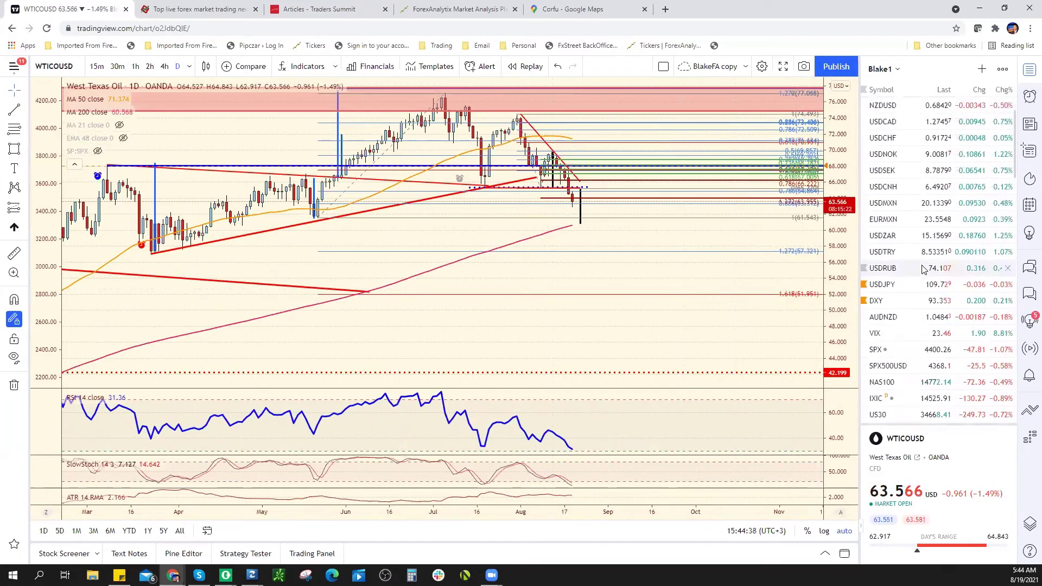
scroll(920, 263, "up", 2)
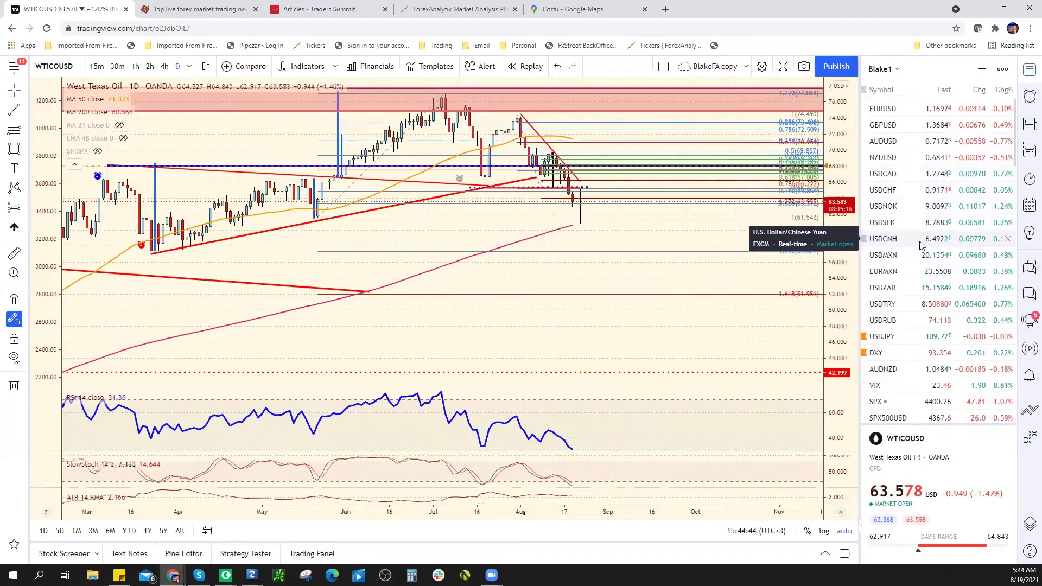
left_click(901, 239)
key("Down")
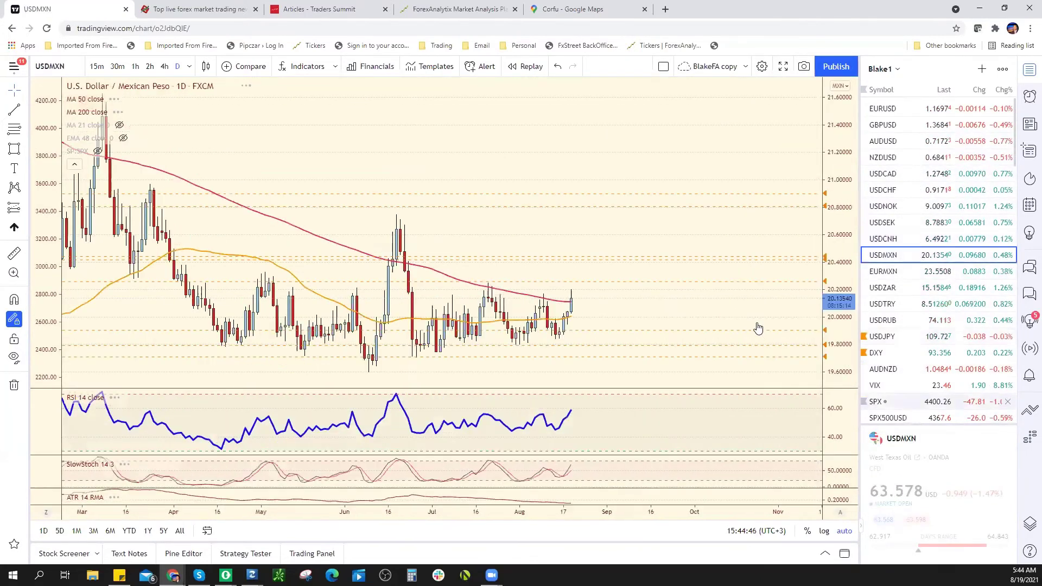
scroll(448, 284, "up", 3)
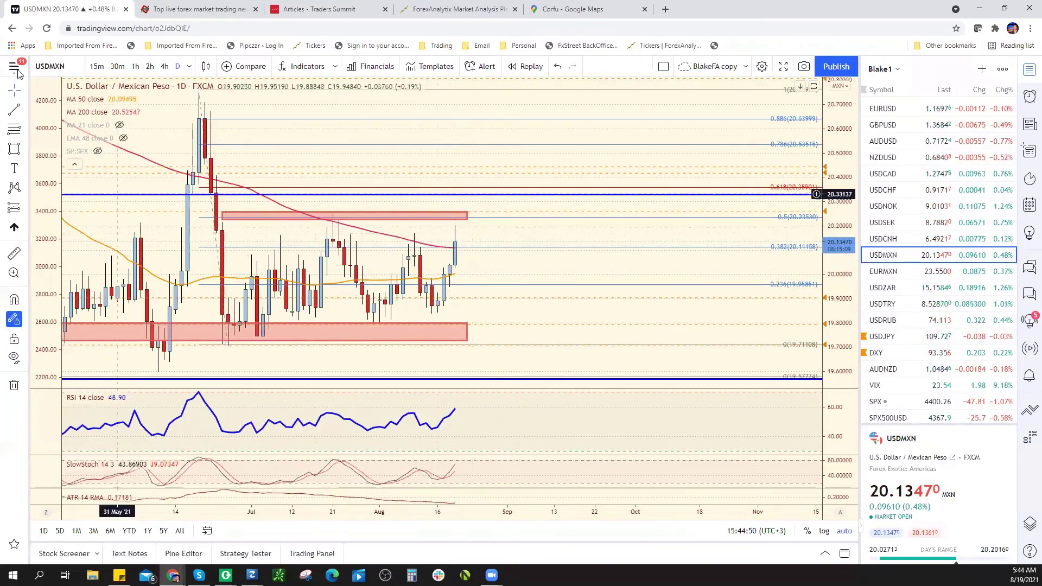
- Draw a line from the 03 Aug high to the recent highs
left_click(385, 234)
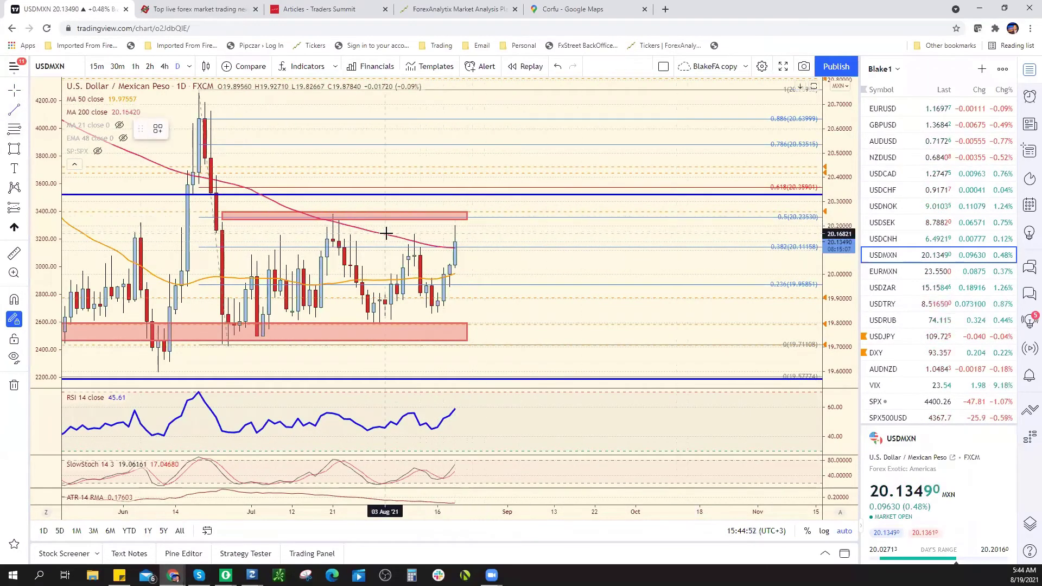
left_click(513, 232)
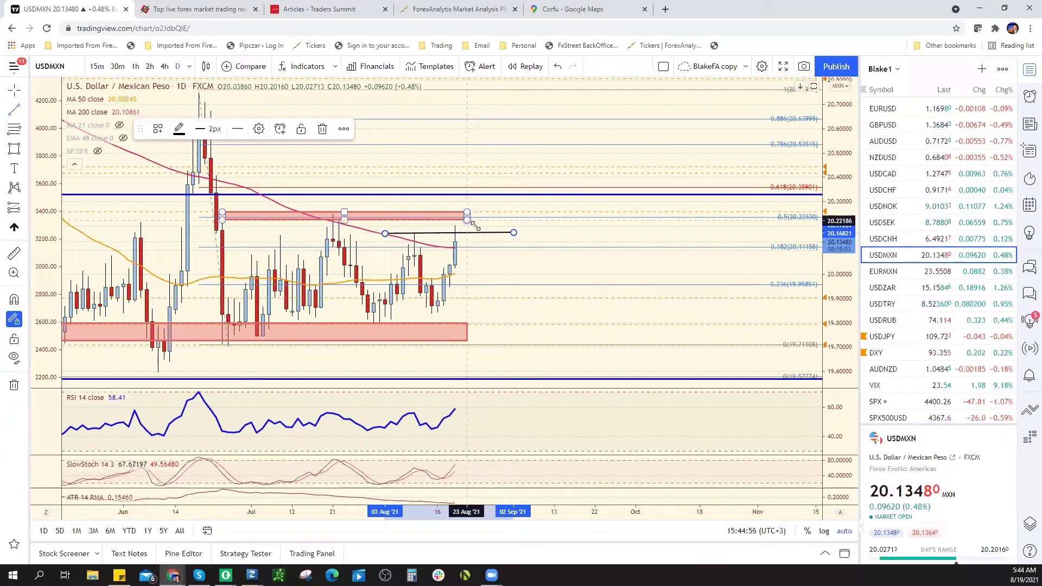
left_click_drag(515, 233, 504, 237)
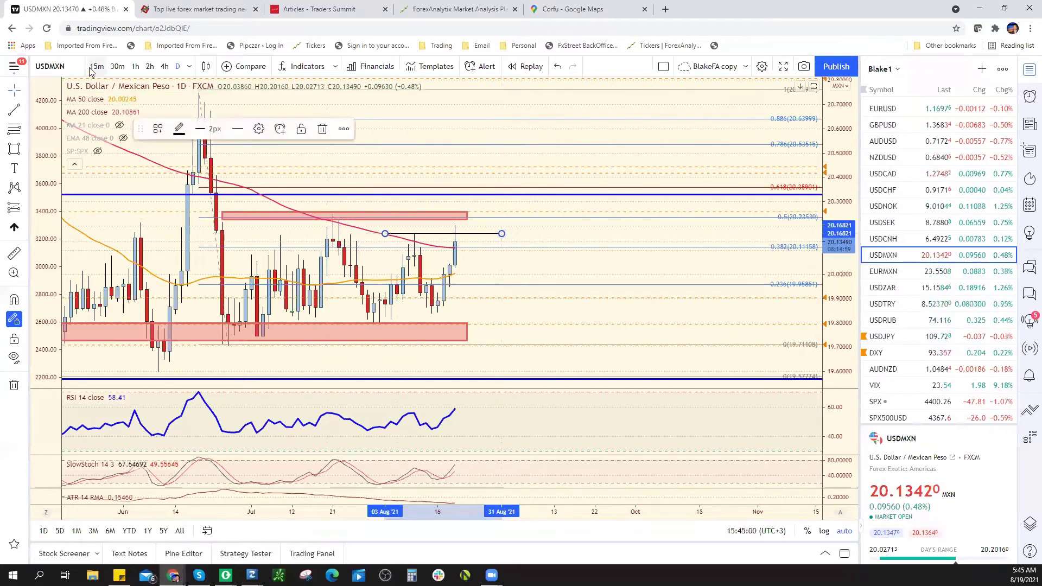
- Switch to the 15-minute interval and draw two rising trend lines from the 18 Aug low and a higher low
type("15")
key("Return")
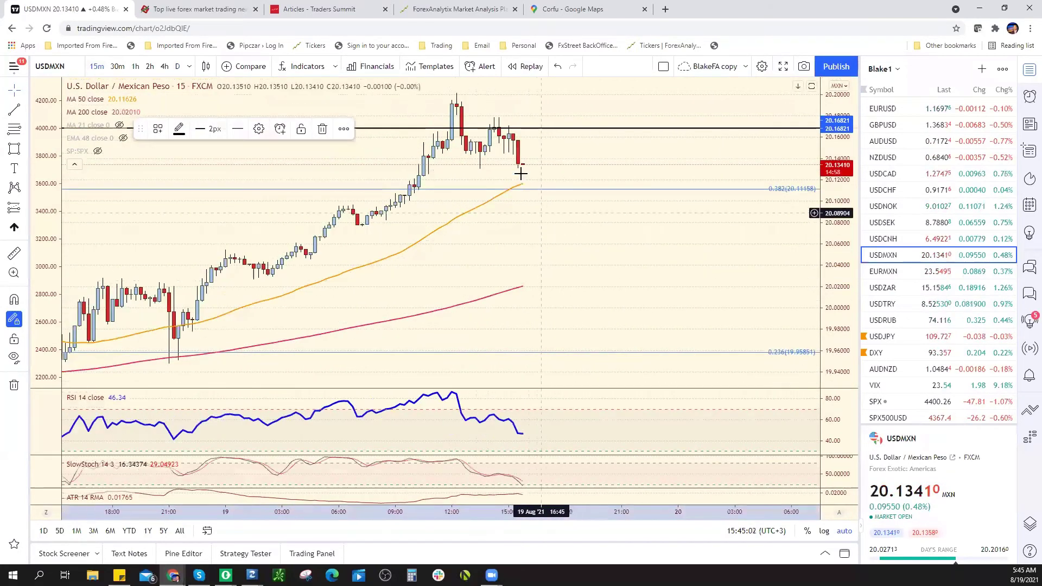
scroll(458, 267, "down", 3)
left_click(14, 108)
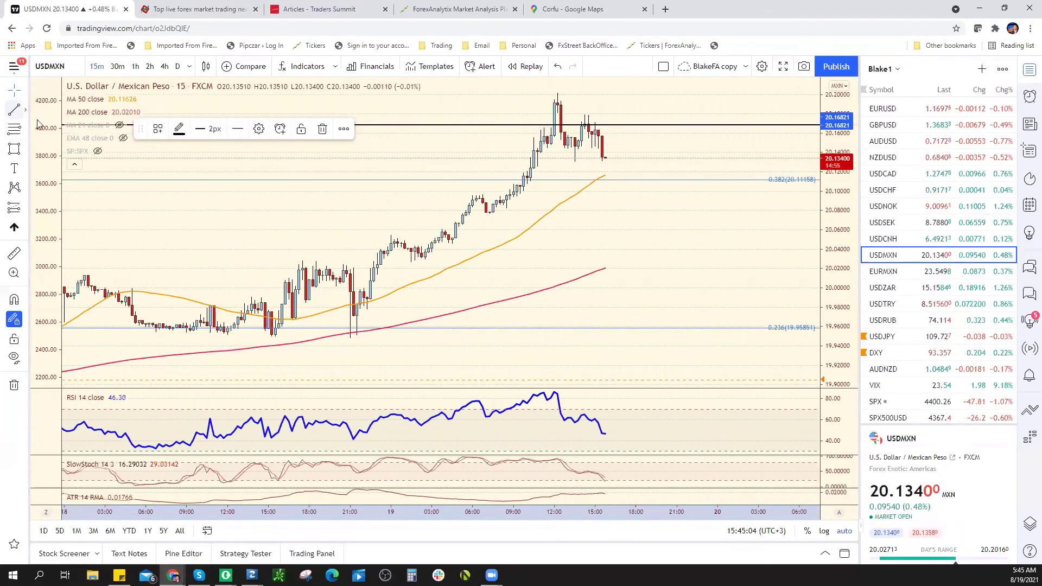
left_click(353, 340)
left_click(570, 120)
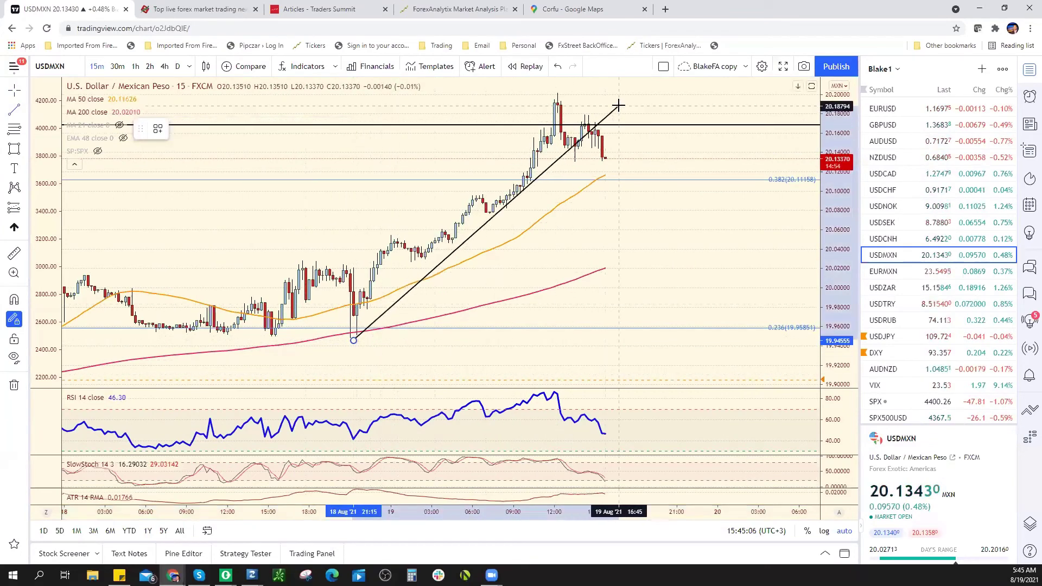
left_click(619, 106)
left_click(418, 263)
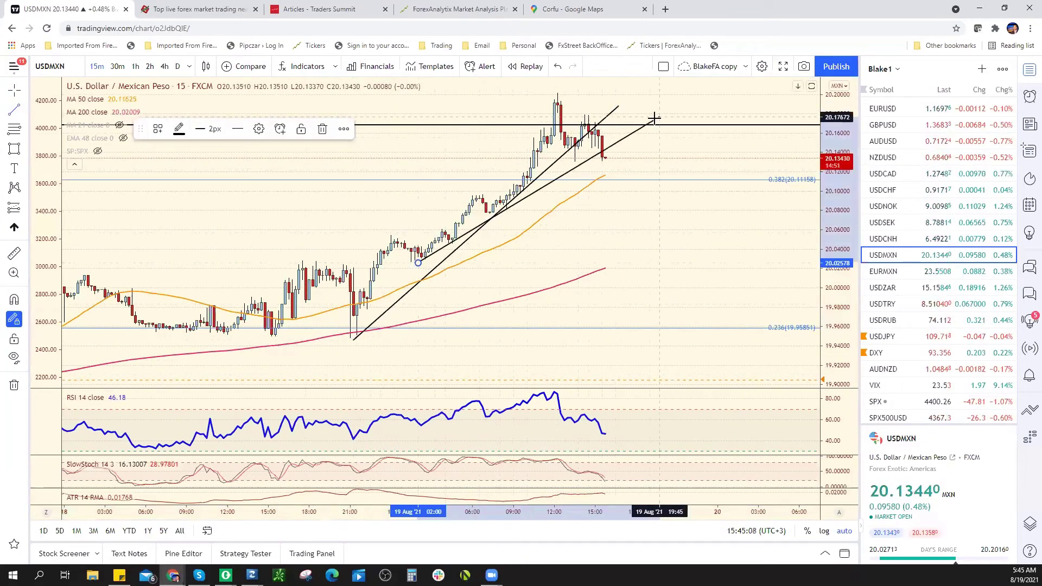
left_click(653, 117)
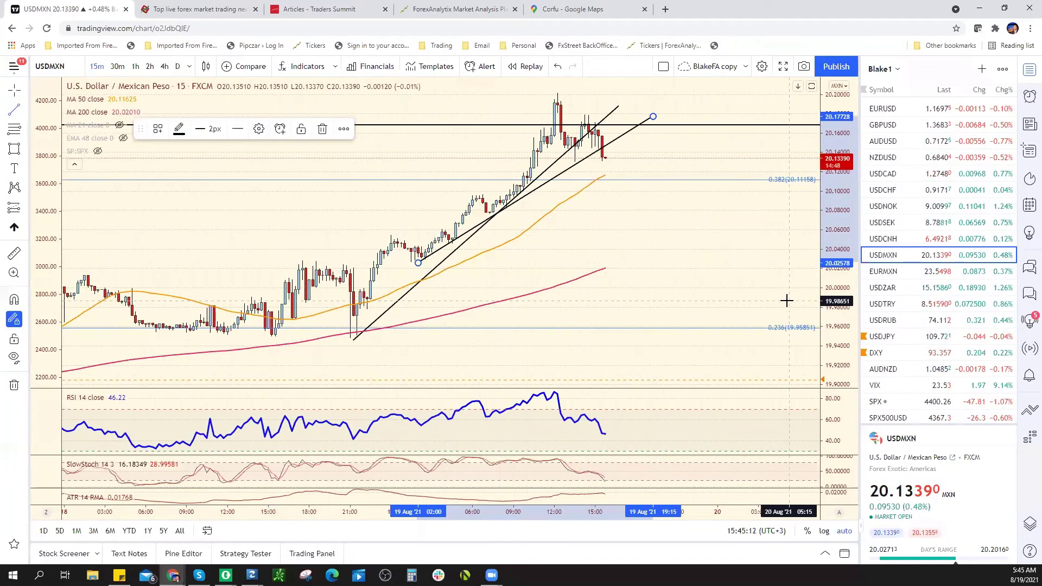
- Remove the second trend line, the diagonal trend line and the horizontal line
right_click(653, 116)
left_click(705, 289)
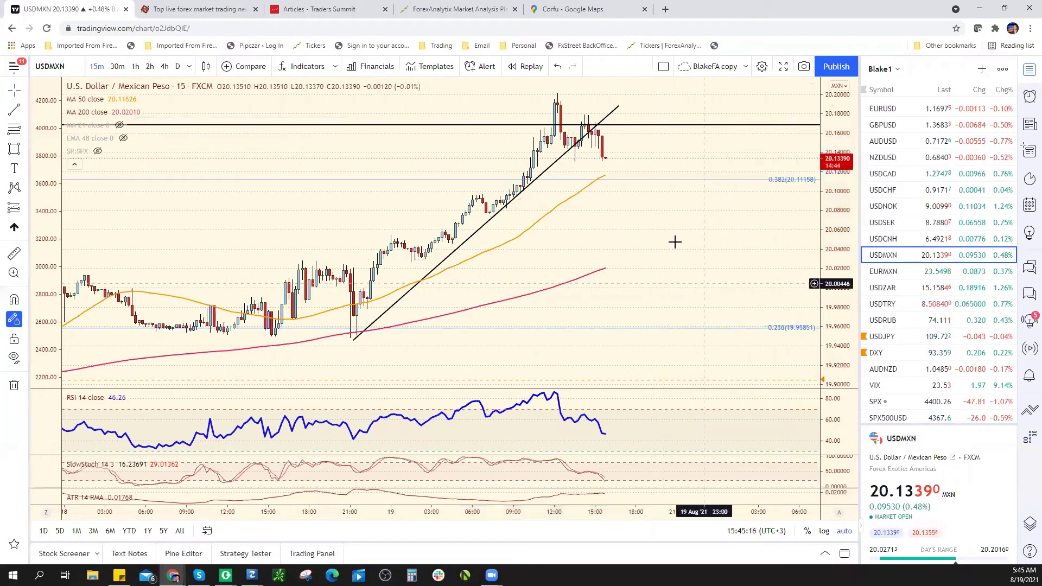
right_click(617, 107)
left_click(676, 279)
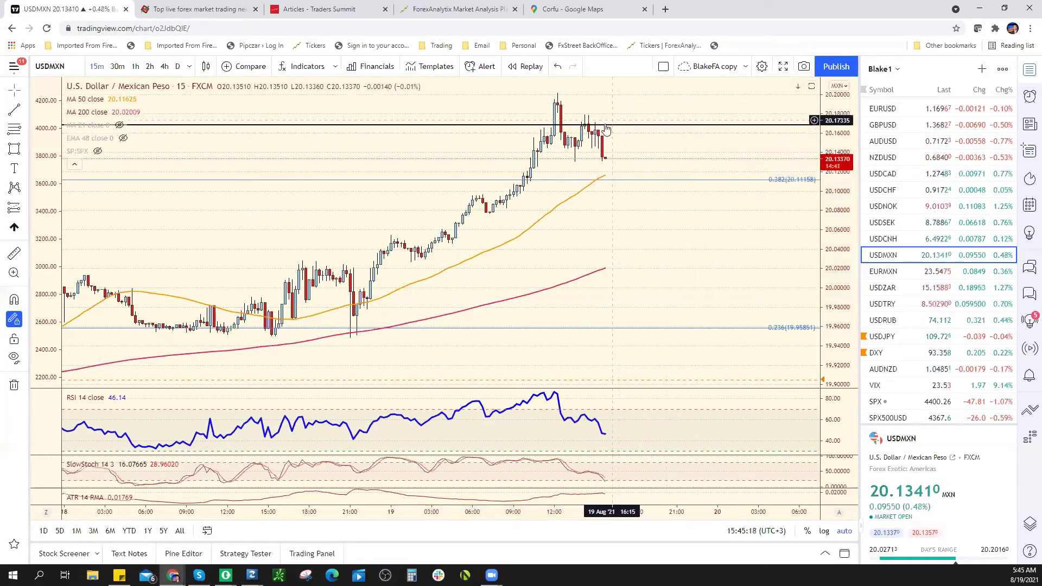
right_click(627, 127)
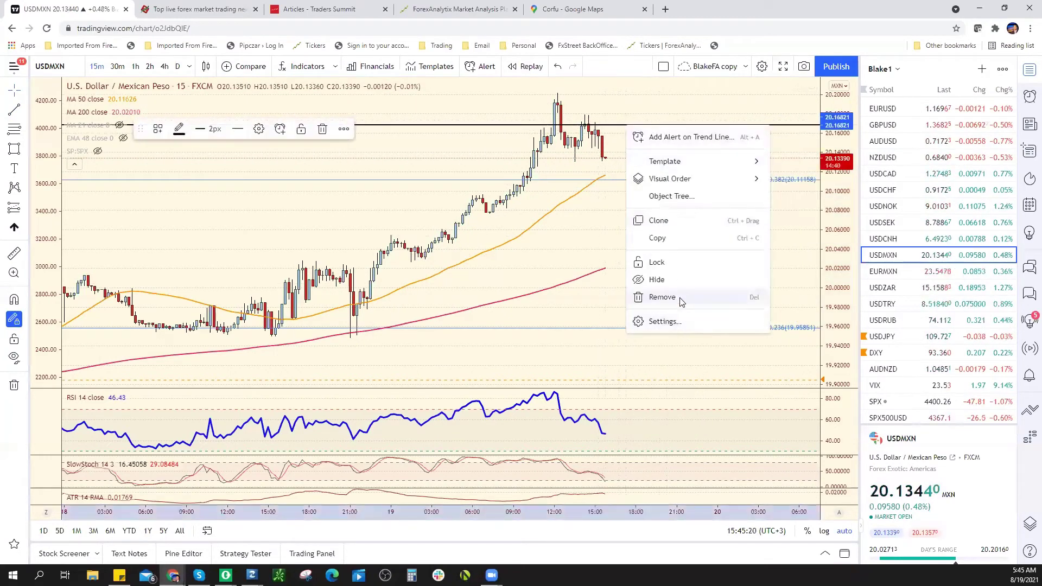
left_click(679, 298)
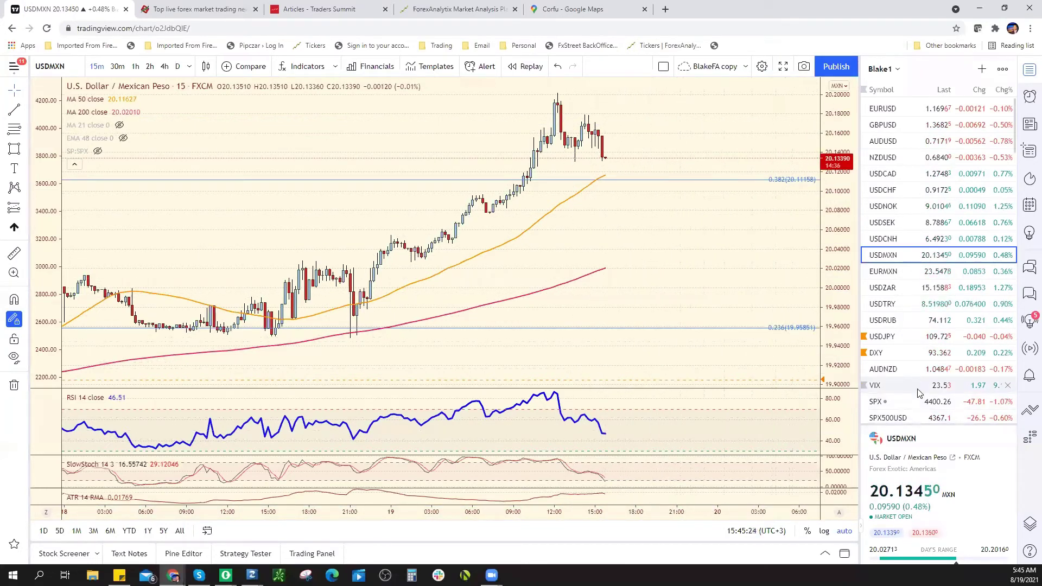
- Pick SPX500USD from the watchlist to chart the S&P 500 on 15-minute candles
left_click(892, 417)
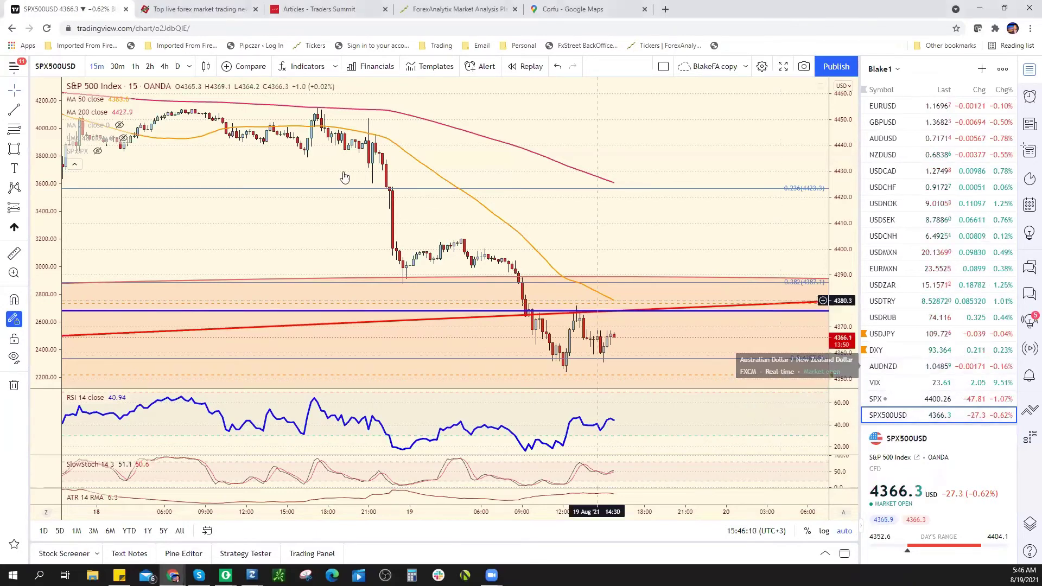
left_click(179, 67)
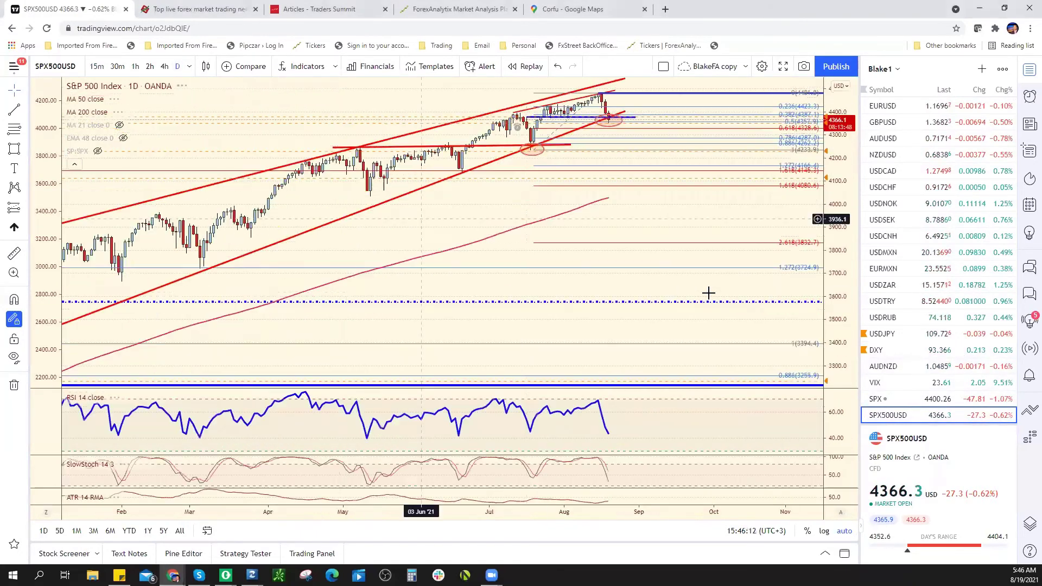
scroll(326, 320, "down", 2)
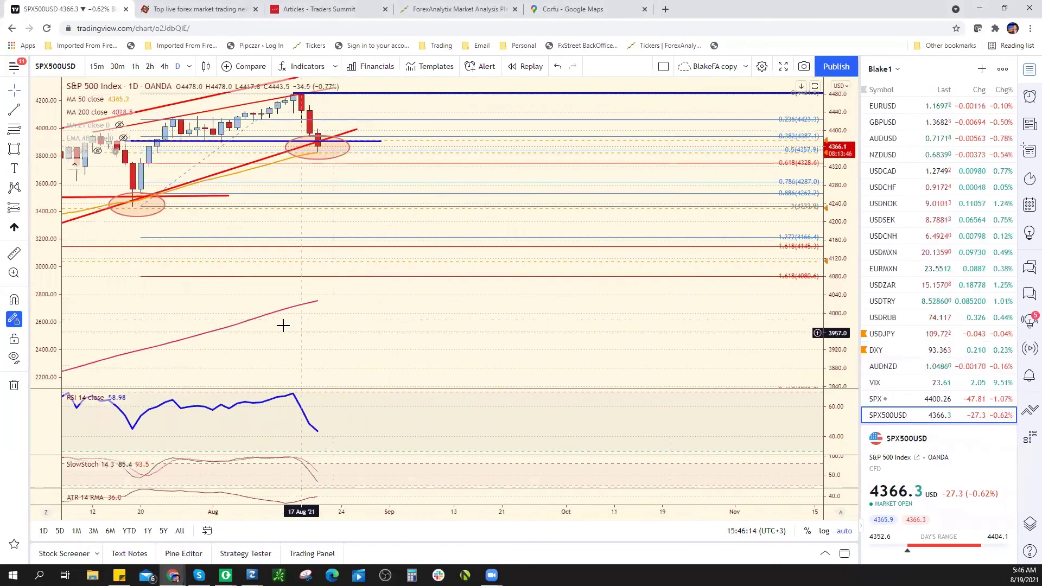
right_click(273, 284)
left_click(325, 293)
scroll(460, 314, "up", 5)
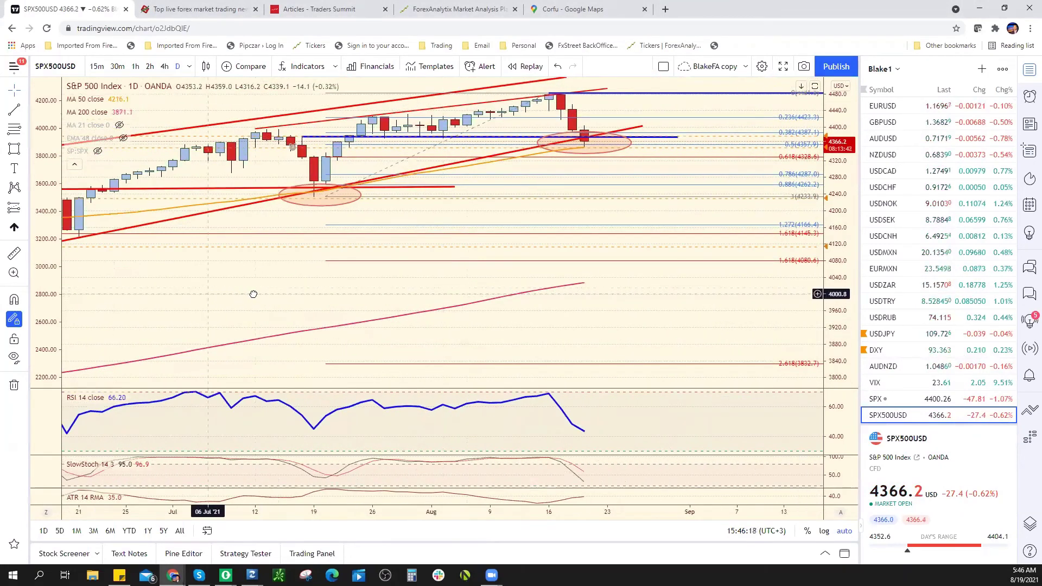
left_click_drag(222, 294, 271, 296)
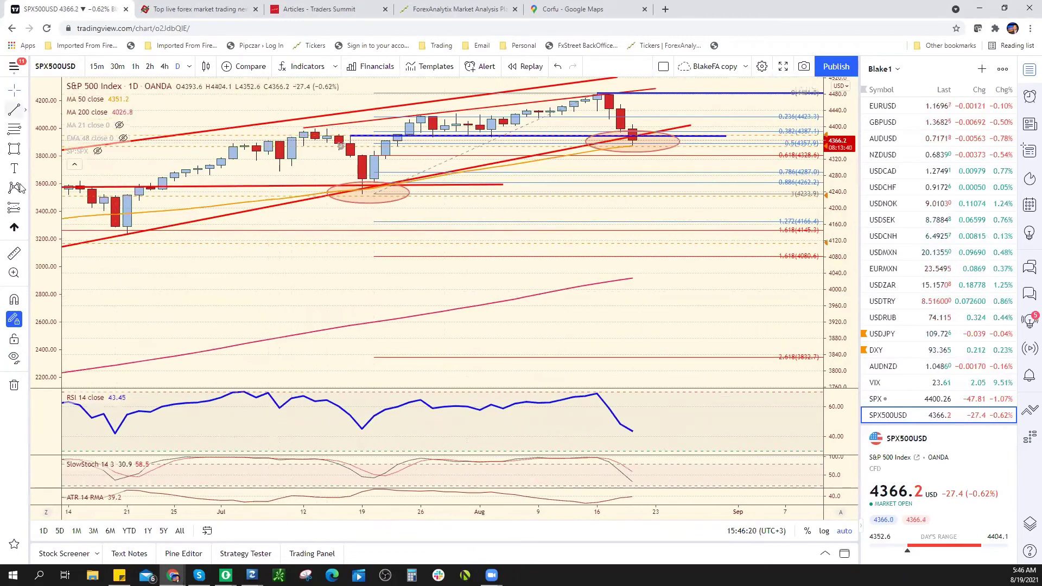
left_click(25, 149)
left_click(588, 82)
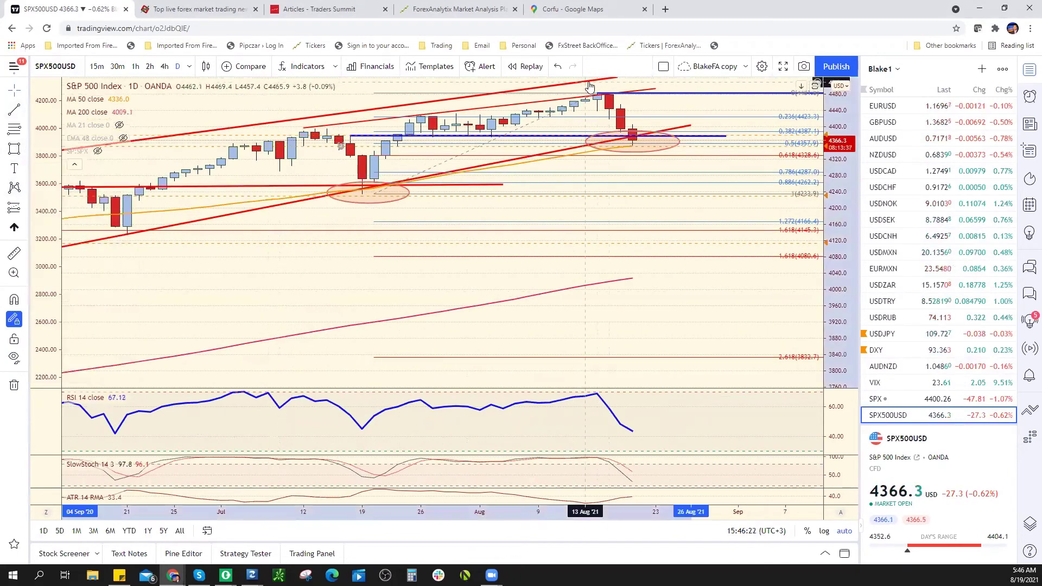
left_click(589, 82)
left_click(14, 149)
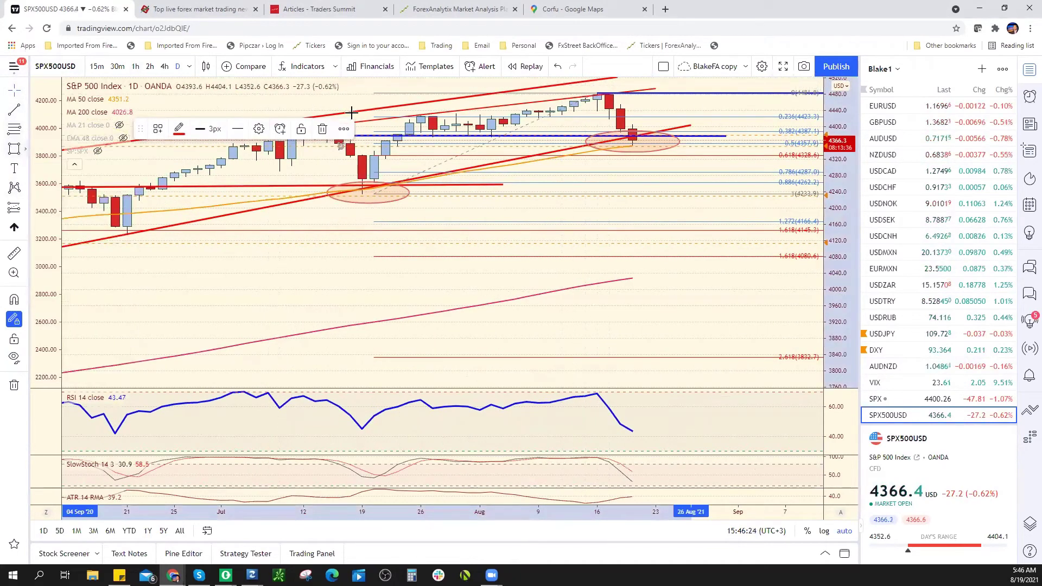
left_click_drag(584, 85, 609, 112)
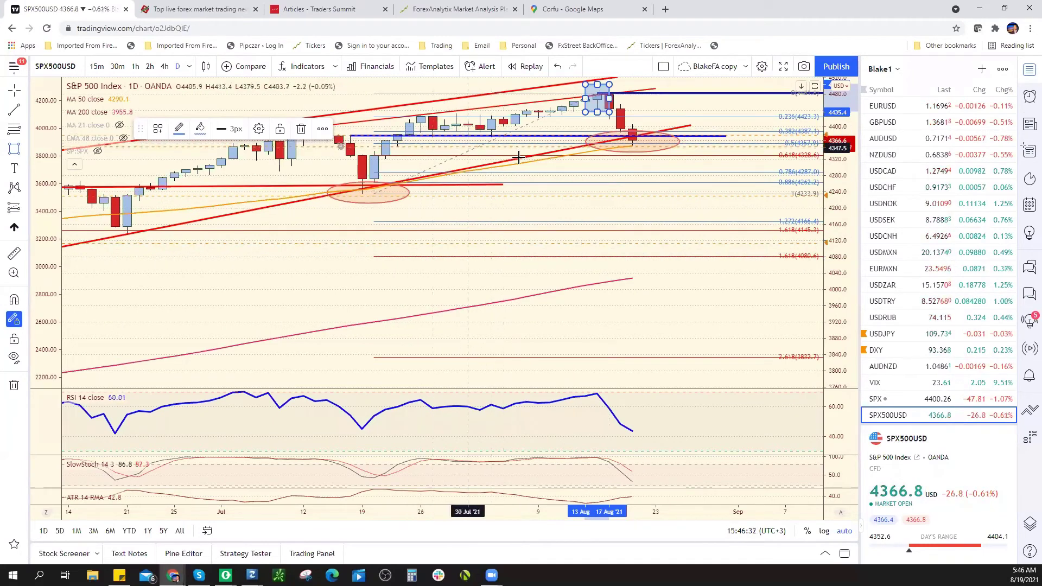
left_click(410, 109)
left_click_drag(410, 109, 433, 133)
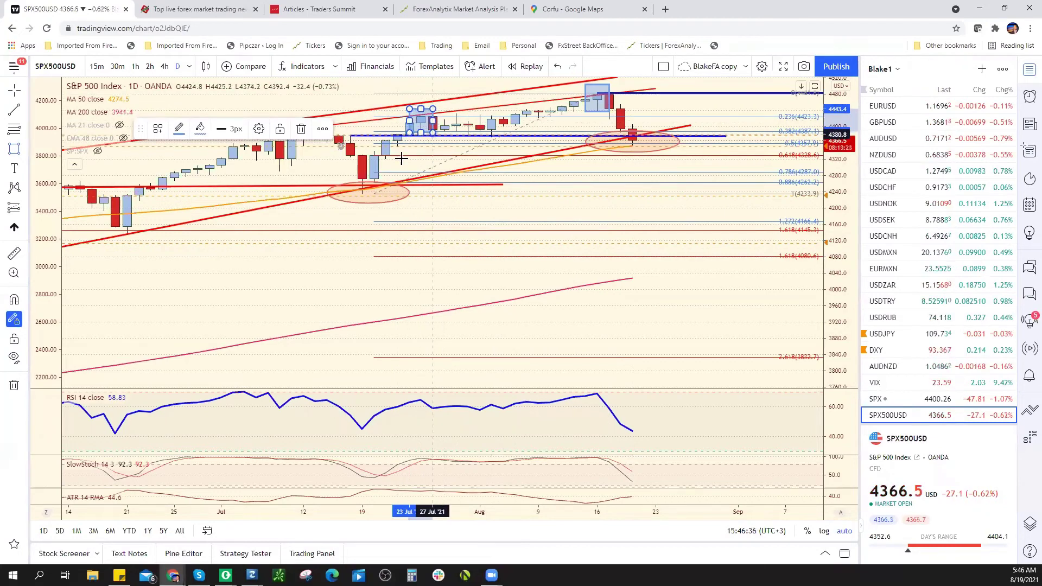
scroll(309, 232, "down", 2)
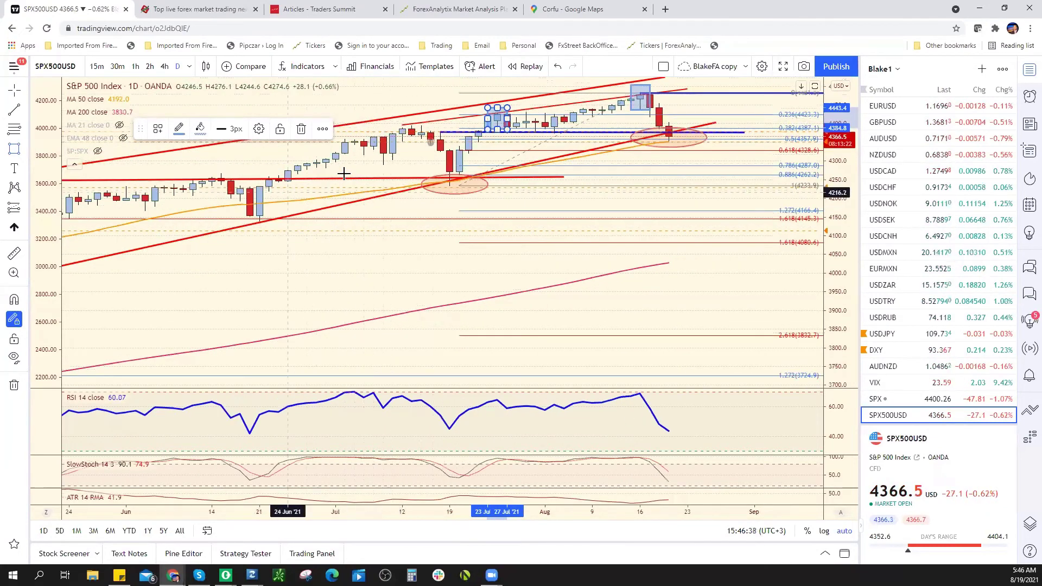
scroll(293, 179, "down", 1)
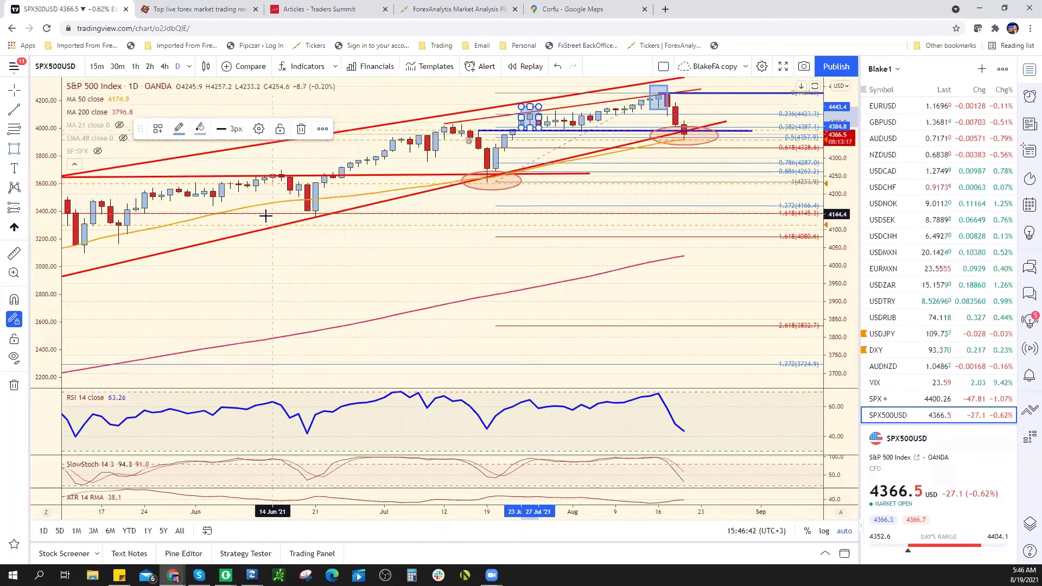
scroll(262, 216, "down", 1)
left_click_drag(266, 179, 282, 202)
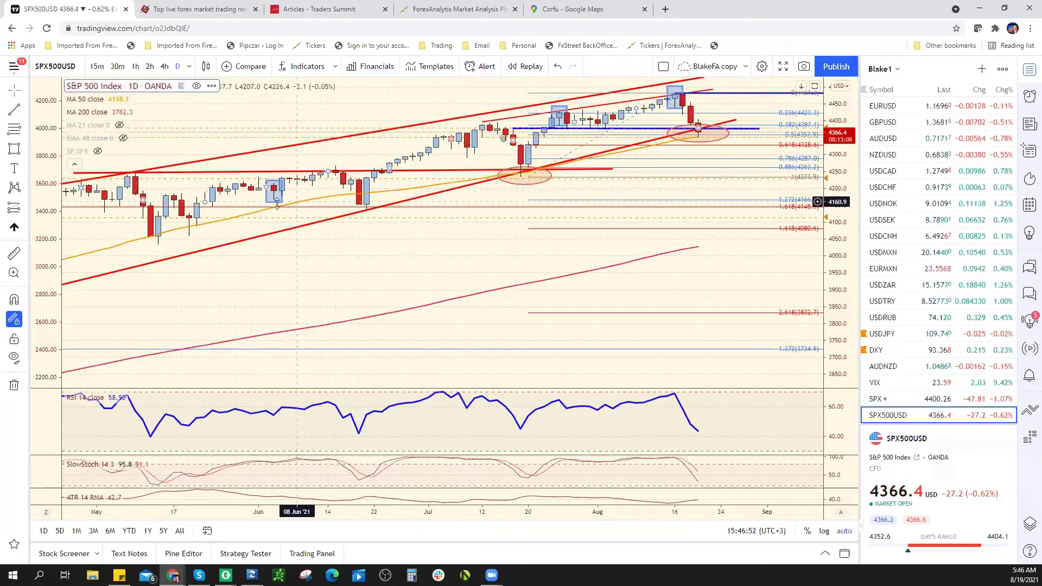
left_click(681, 108)
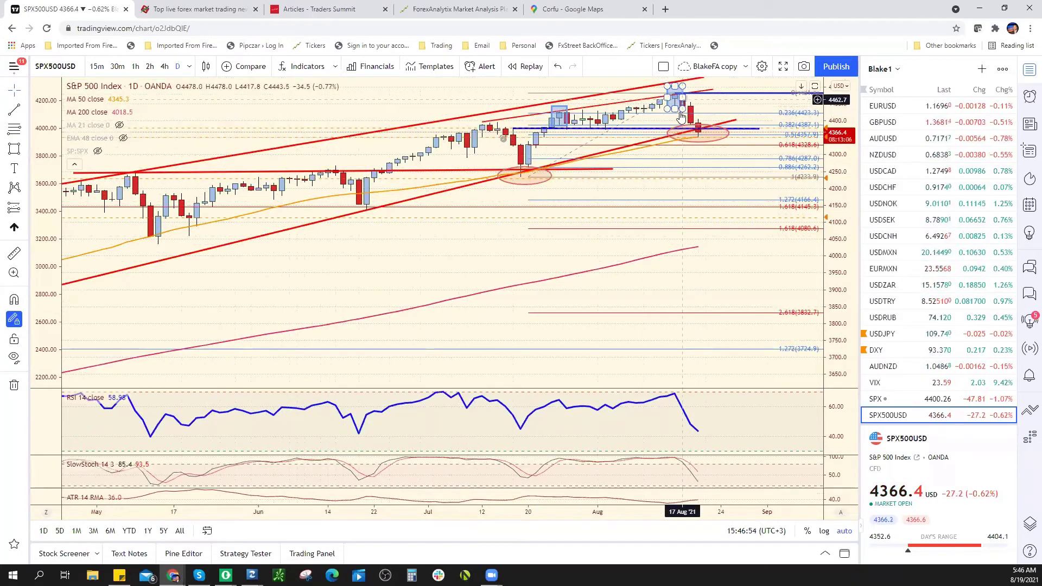
key("Delete")
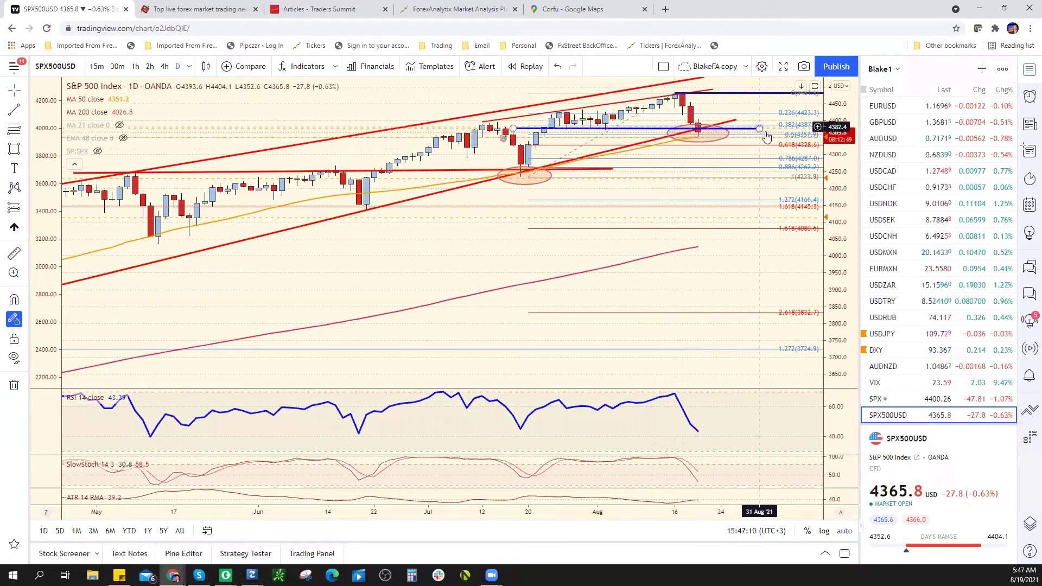
- Zoom out the S&P 500 chart to the 2020 A–D wave labels and rising red channel
scroll(698, 137, "down", 2)
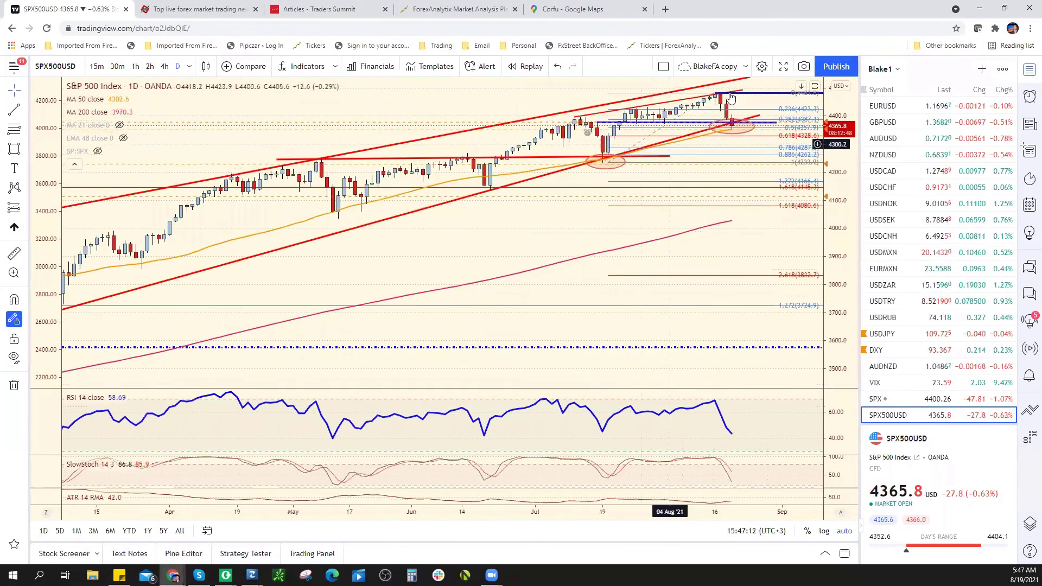
scroll(690, 269, "down", 2)
scroll(690, 270, "down", 1)
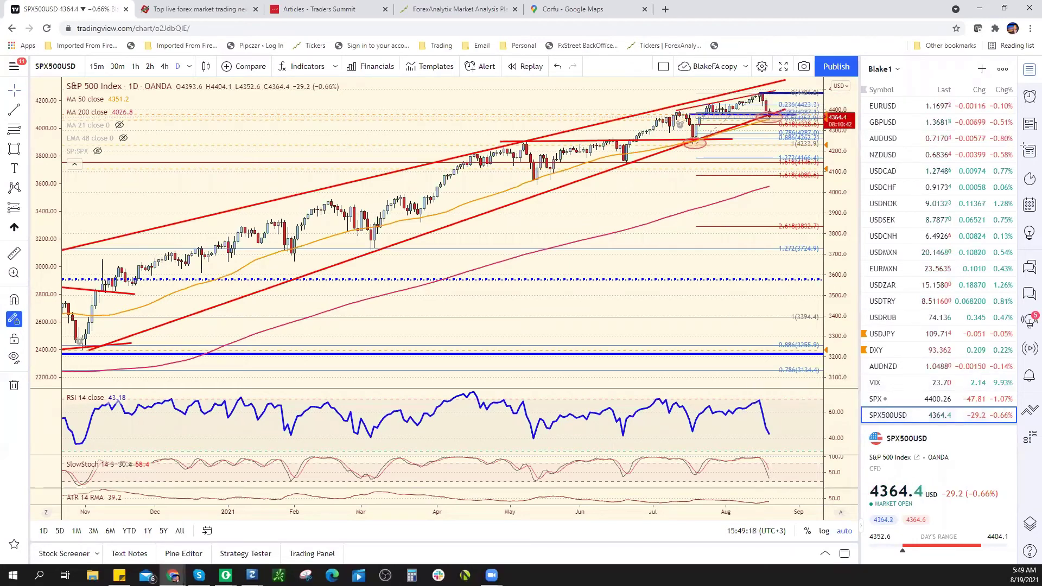
scroll(688, 279, "down", 3)
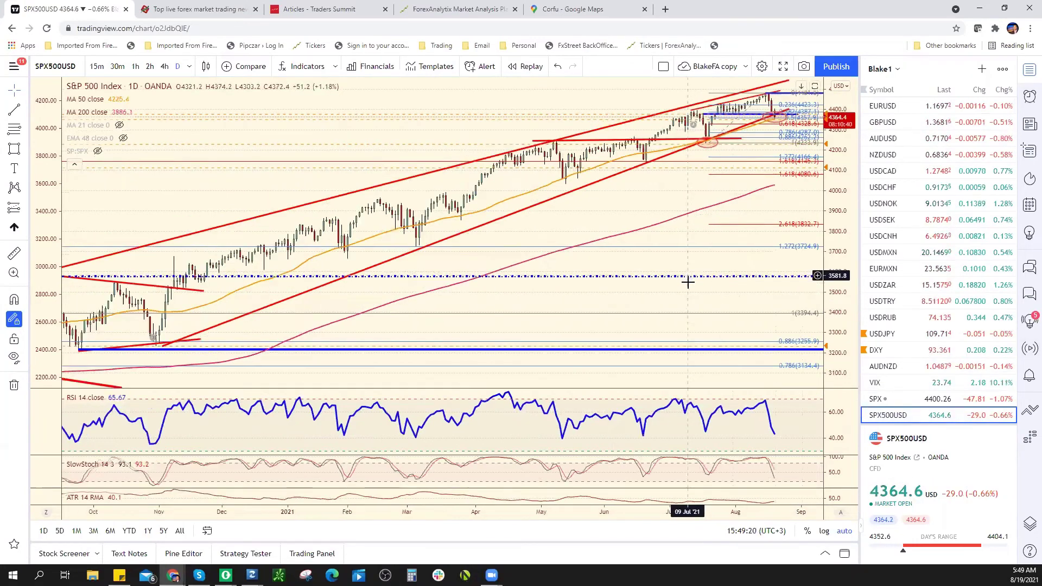
scroll(719, 206, "down", 3)
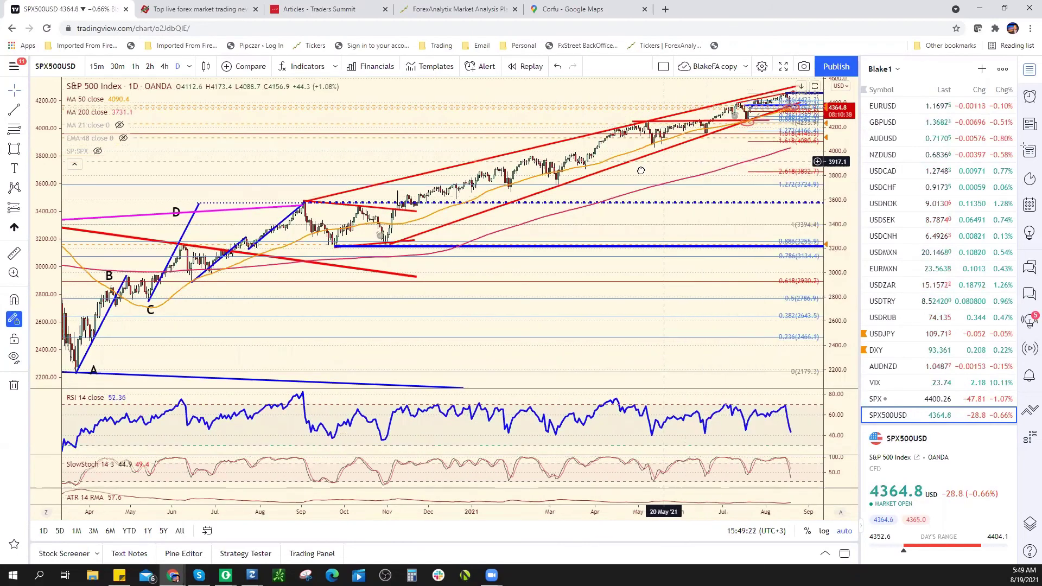
scroll(624, 184, "down", 1)
scroll(646, 217, "up", 3)
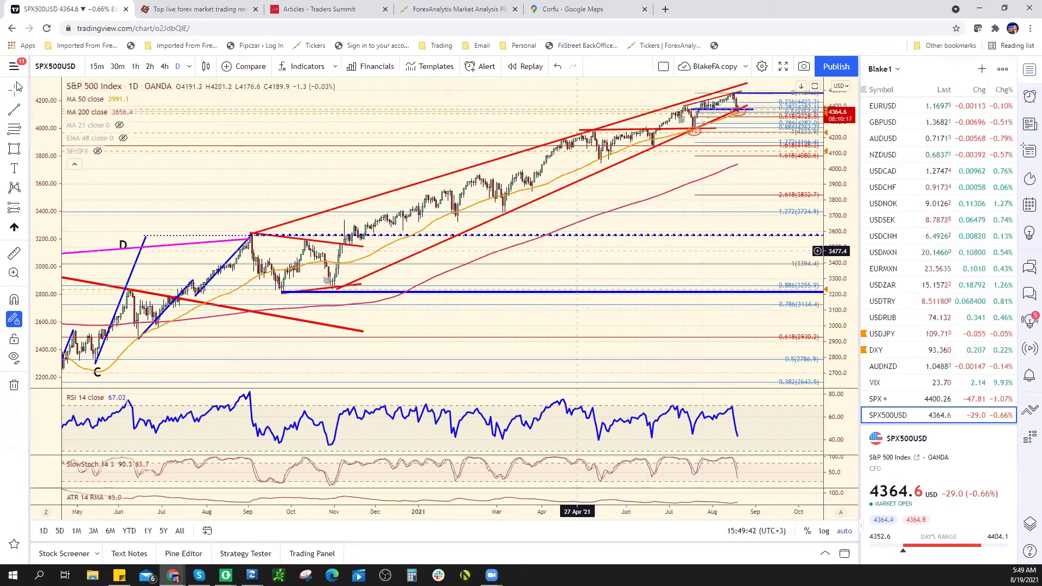
- On the ForexAnalytix tab, close the DAX chart lightbox and go to the ForexAnalytix Sponsored page
left_click(457, 12)
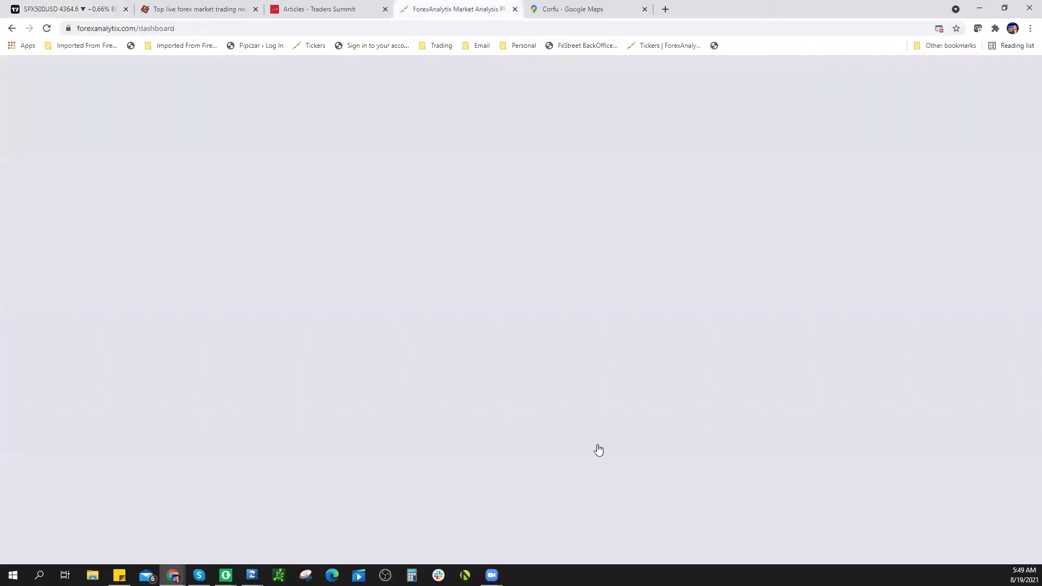
left_click(949, 70)
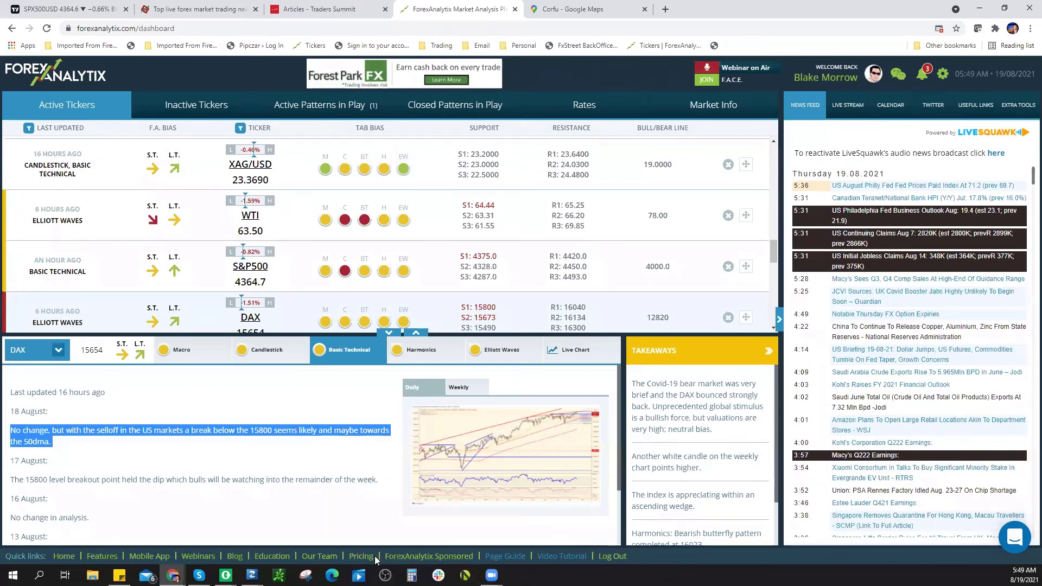
left_click(445, 557)
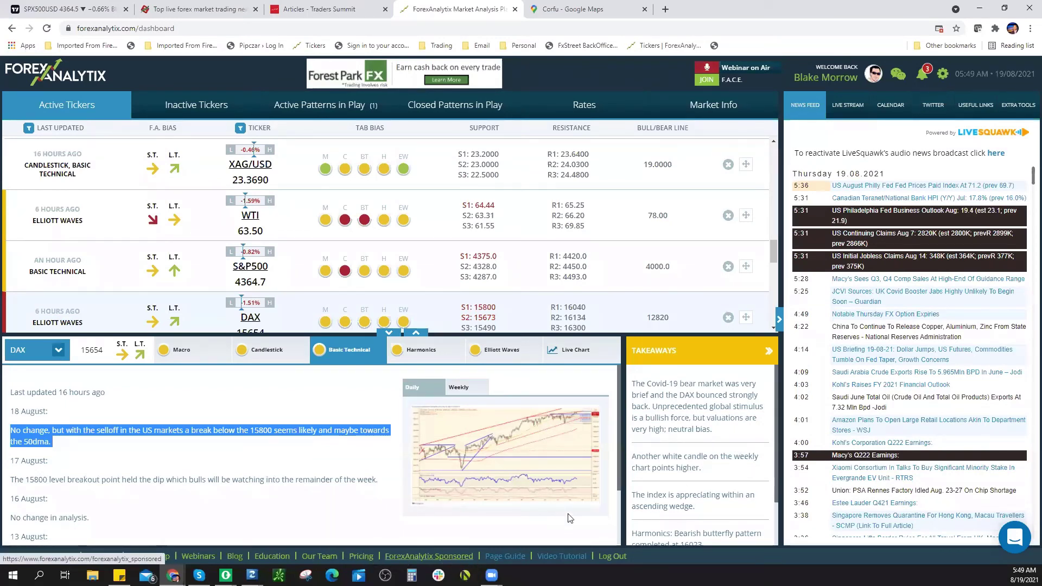
- Scroll past Why Pepperstone and the free-access steps to the Forest Park FX sponsored listing
scroll(914, 326, "down", 3)
scroll(912, 347, "down", 2)
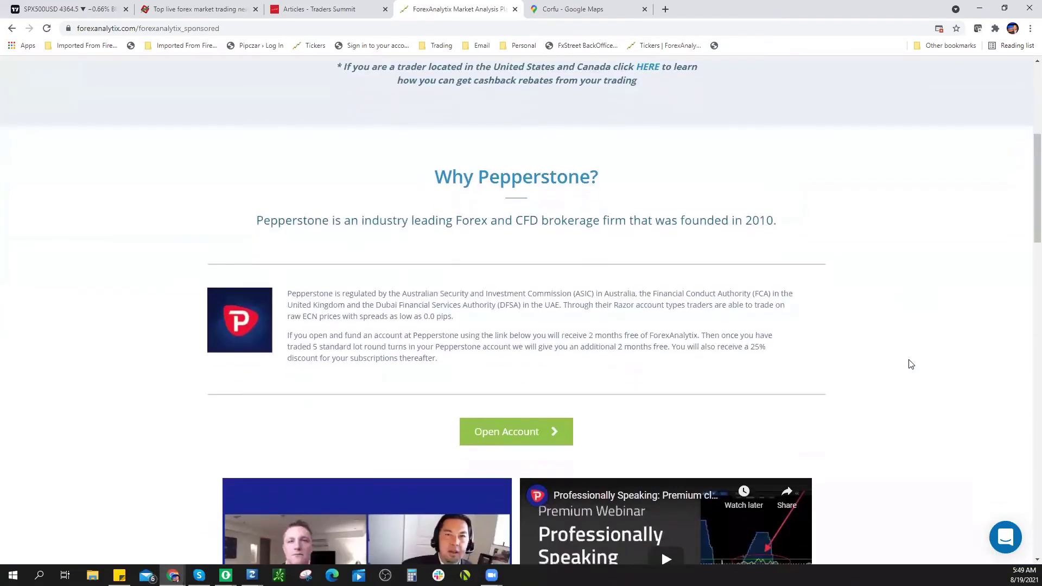
scroll(911, 364, "down", 10)
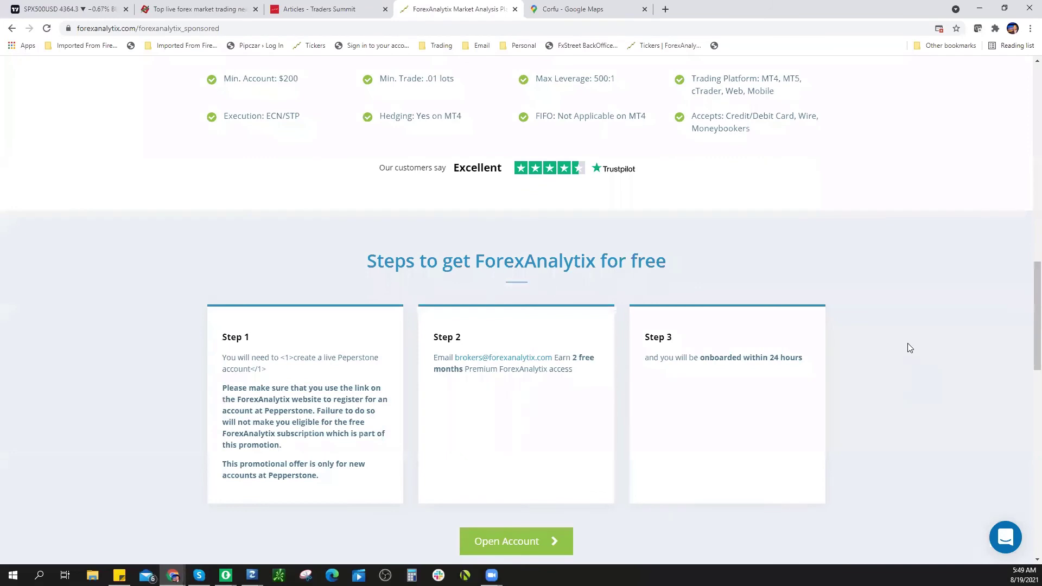
scroll(907, 353, "down", 10)
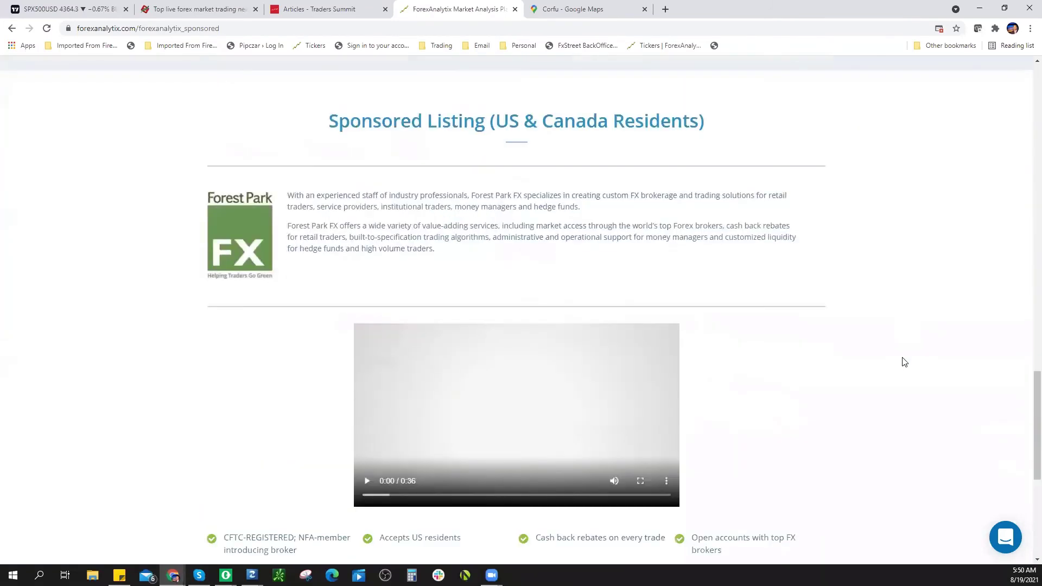
scroll(900, 363, "down", 2)
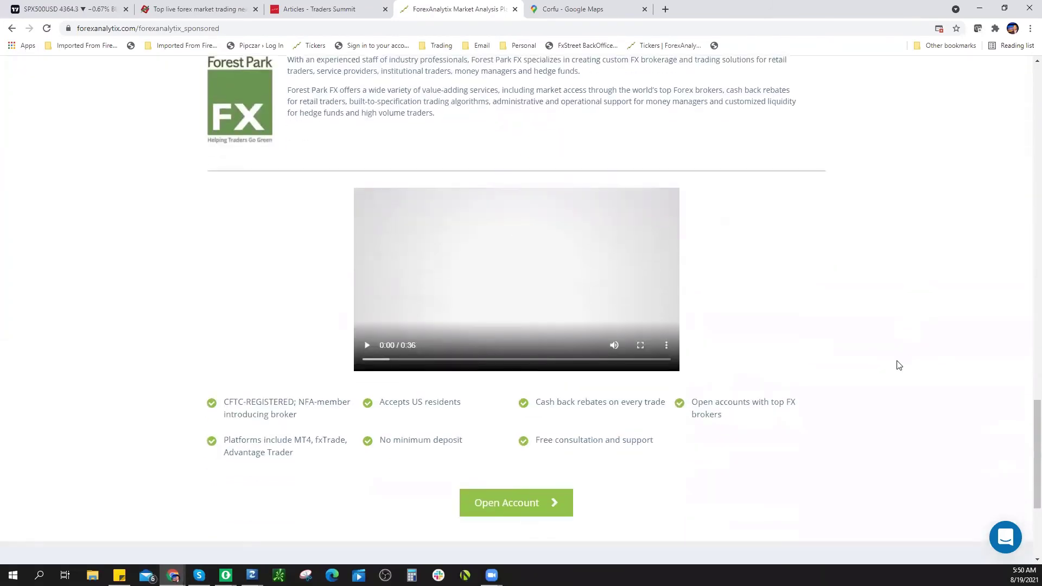
scroll(900, 365, "up", 2)
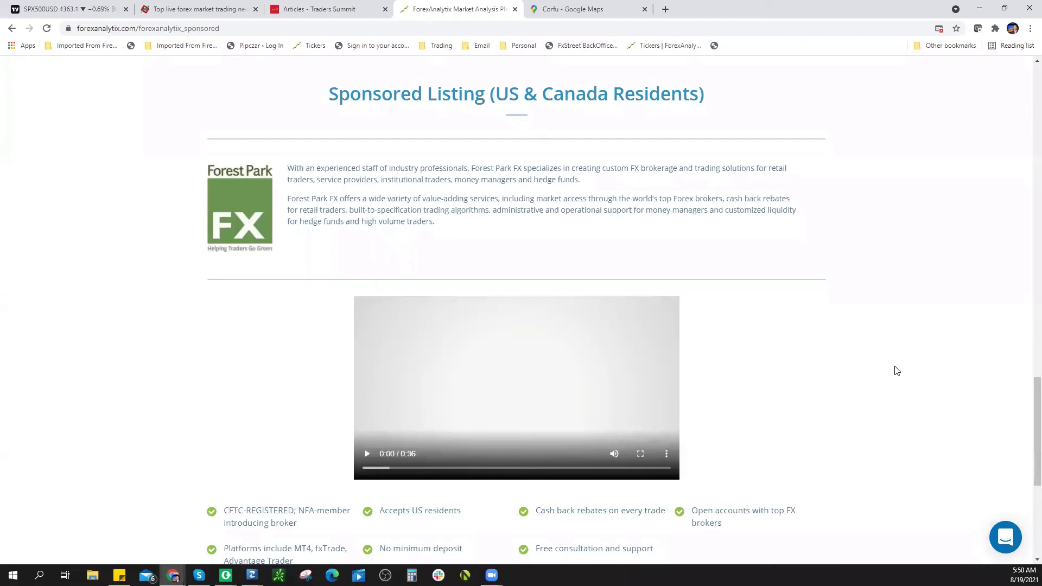
scroll(896, 373, "down", 1)
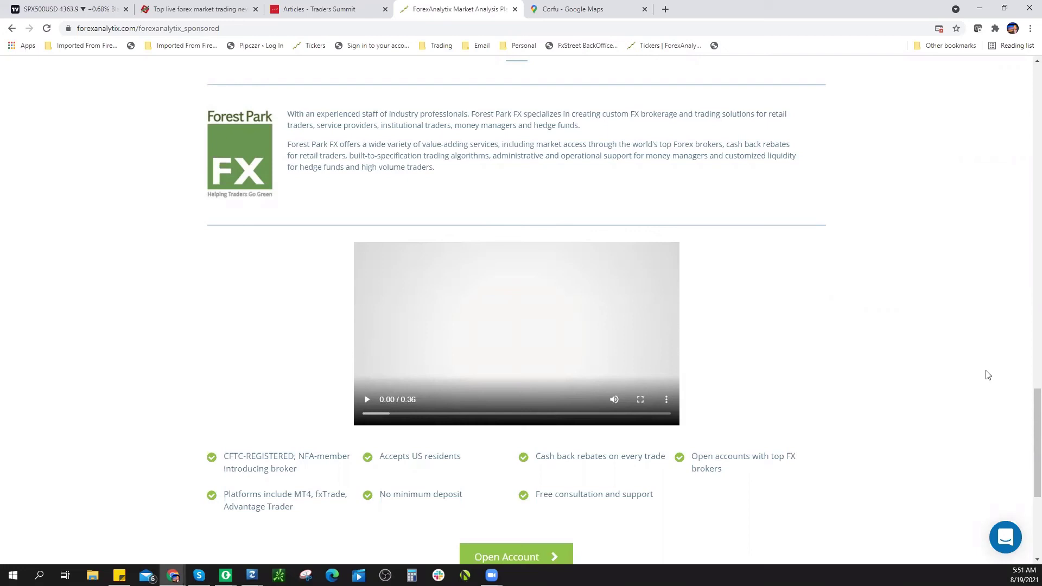
scroll(985, 391, "down", 5)
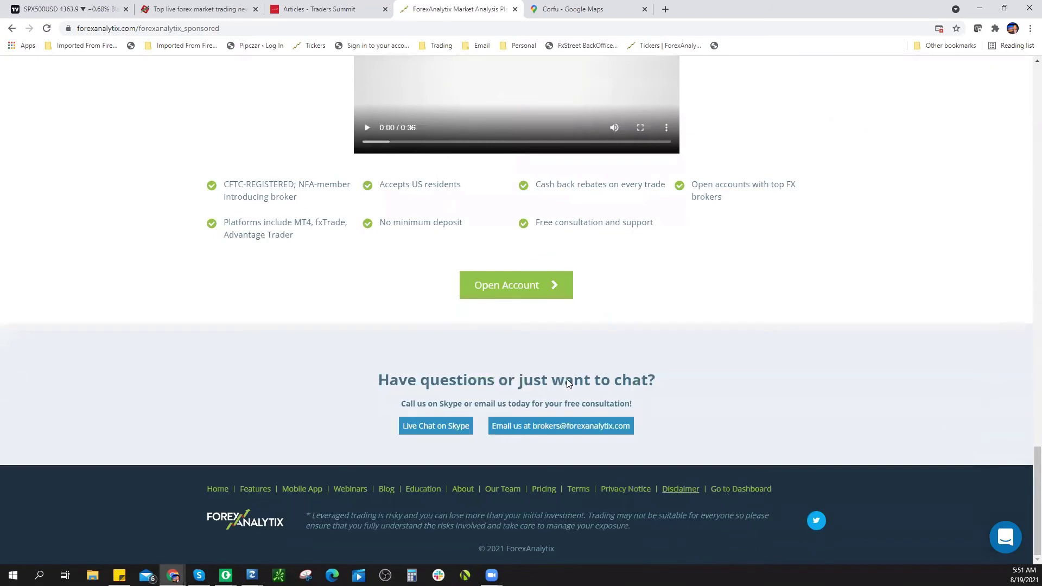
scroll(567, 423, "up", 1)
scroll(567, 424, "up", 3)
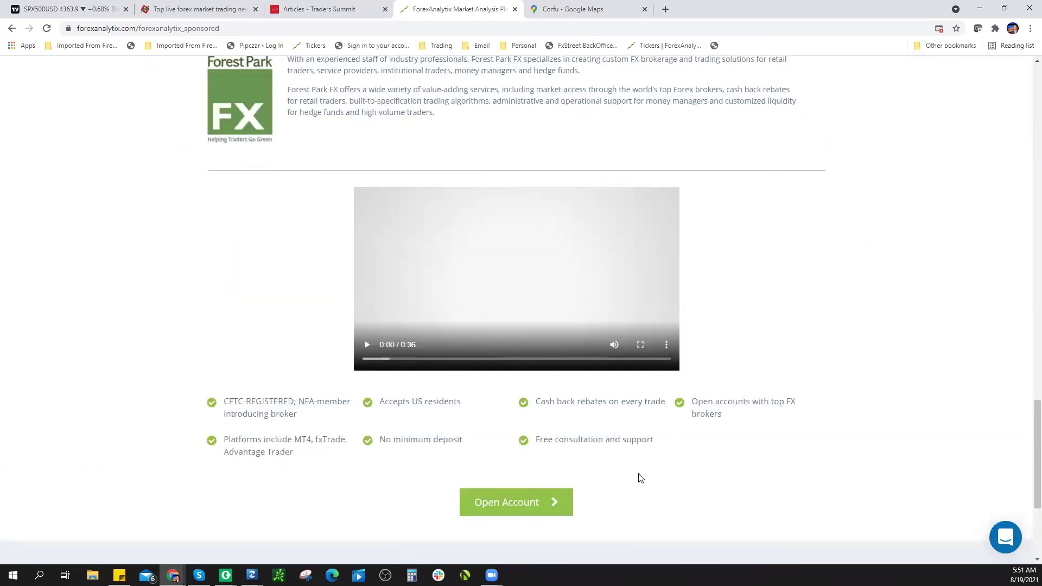
scroll(632, 475, "down", 4)
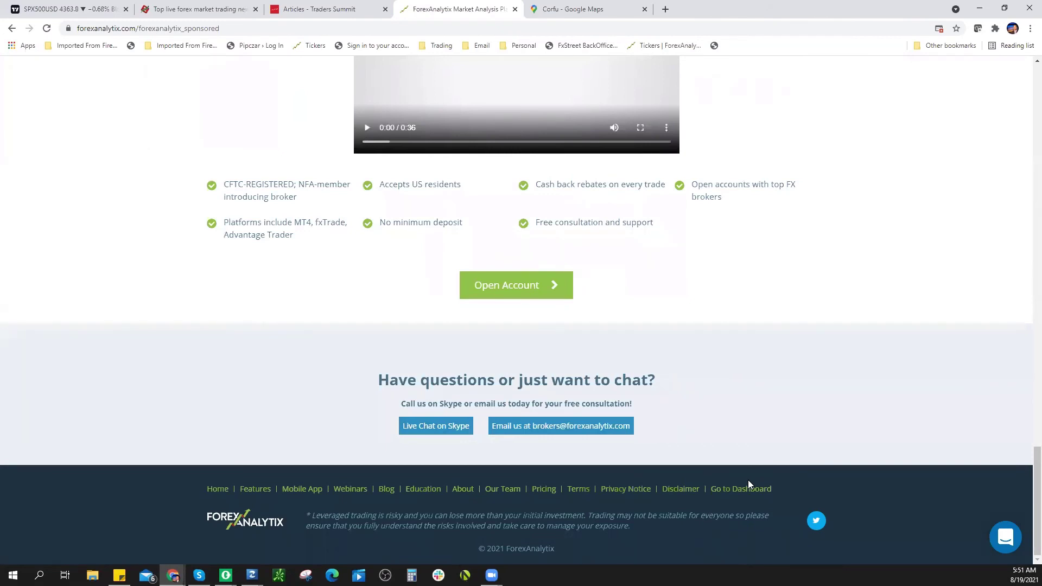
scroll(747, 481, "up", 1)
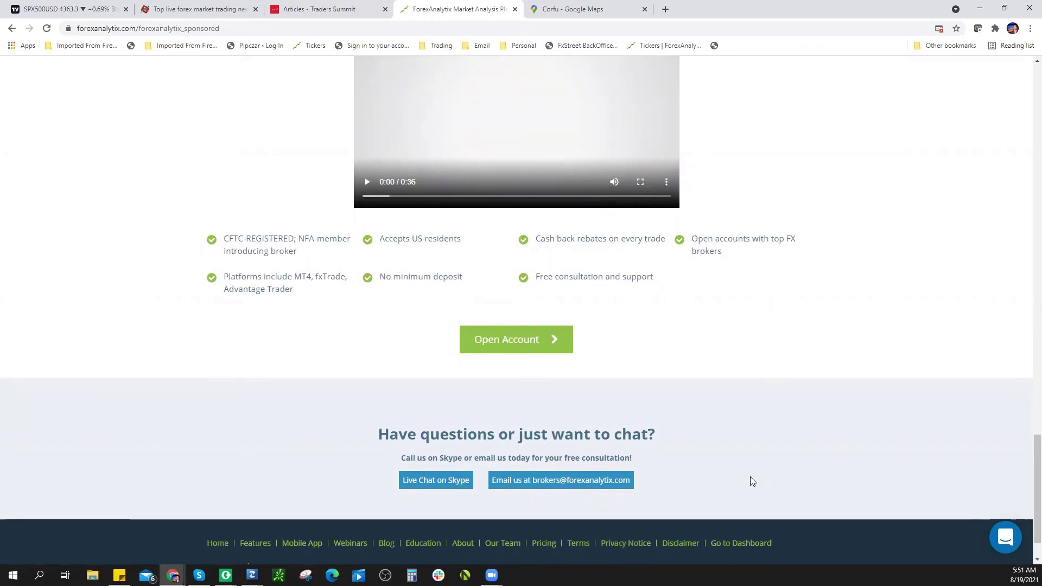
scroll(722, 472, "up", 6)
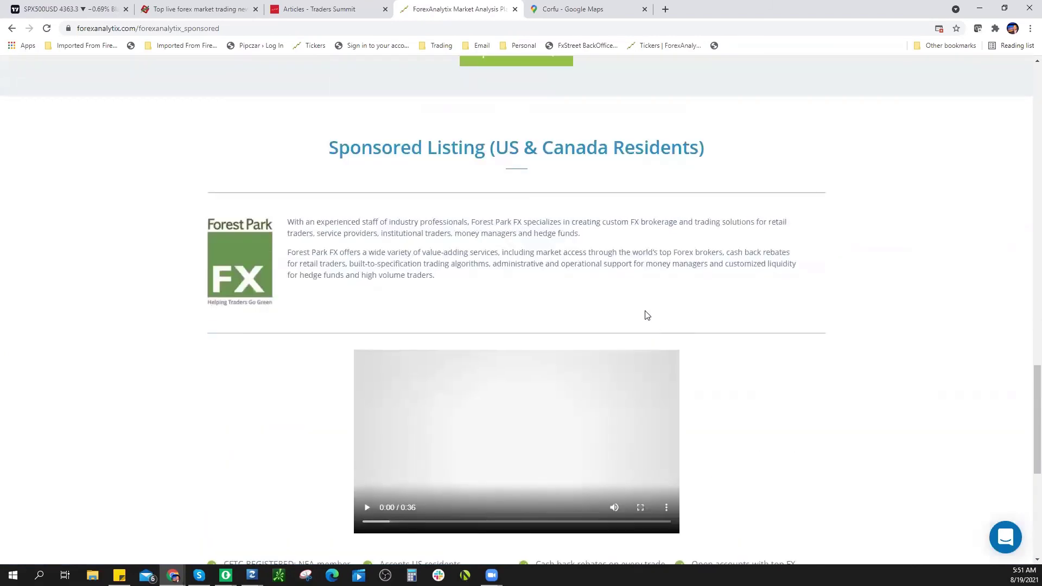
scroll(646, 315, "down", 5)
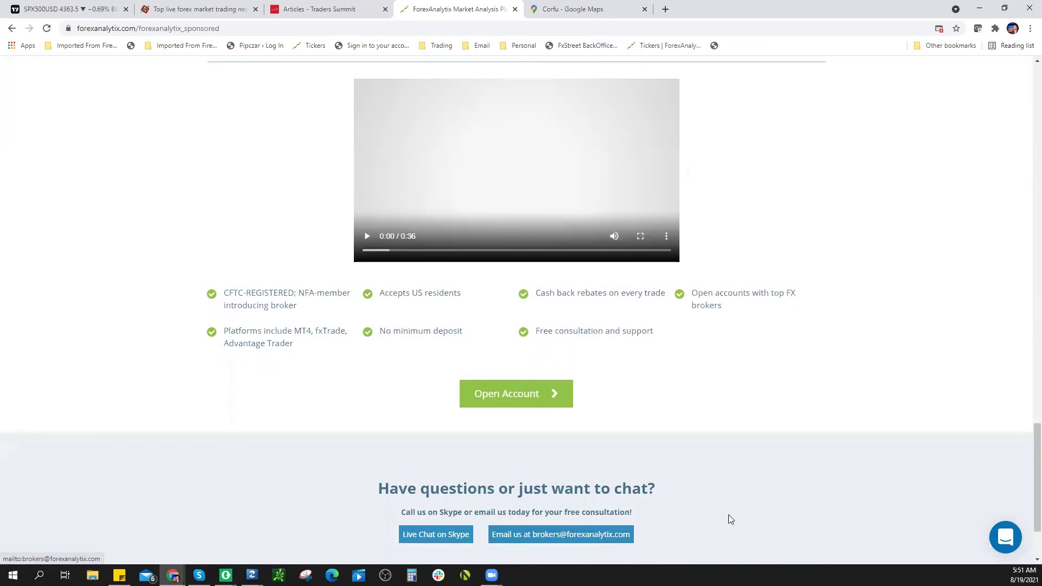
scroll(724, 521, "up", 3)
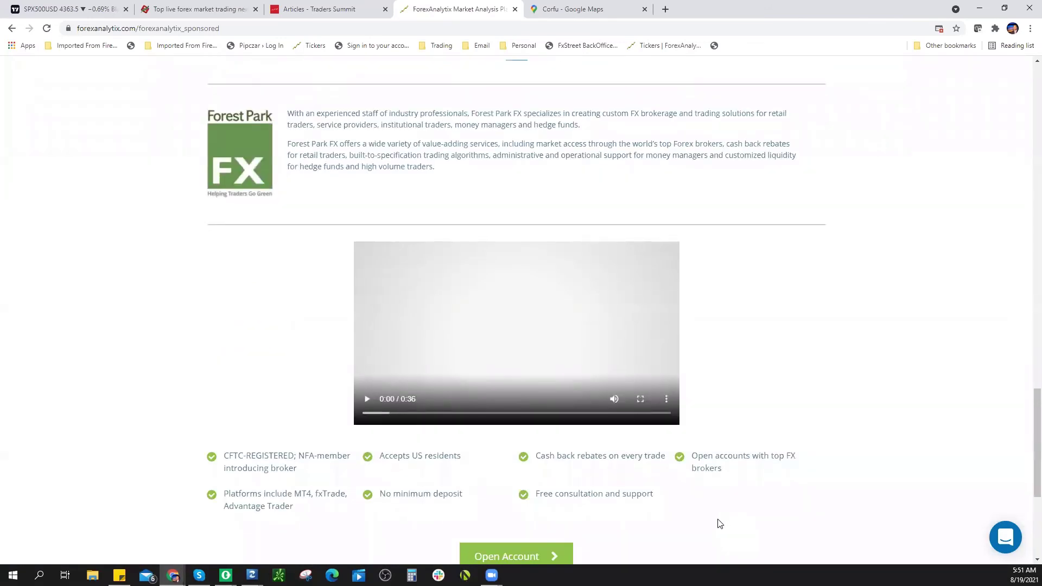
scroll(714, 524, "down", 5)
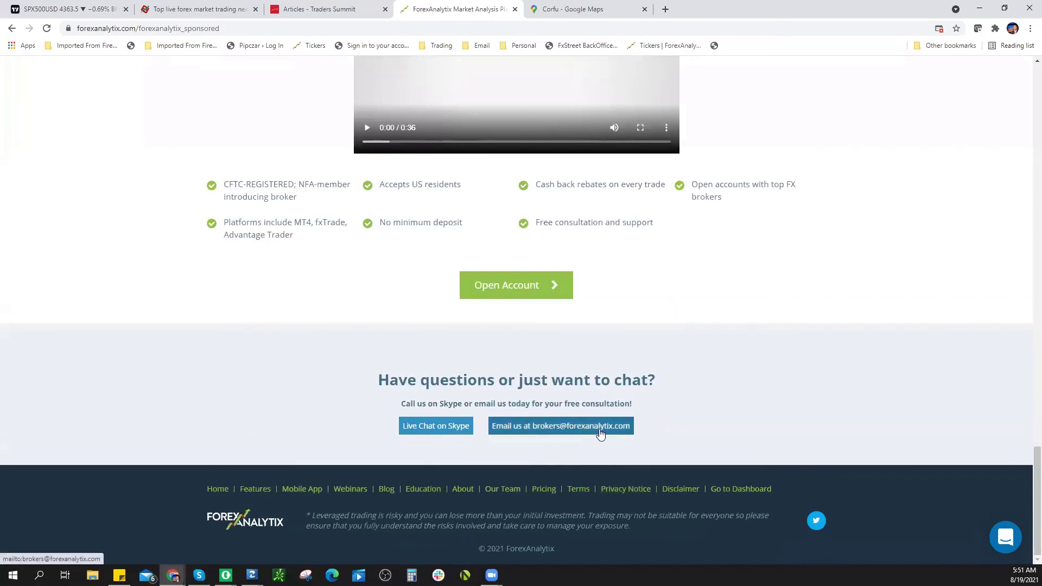
scroll(716, 483, "up", 1)
scroll(720, 490, "up", 4)
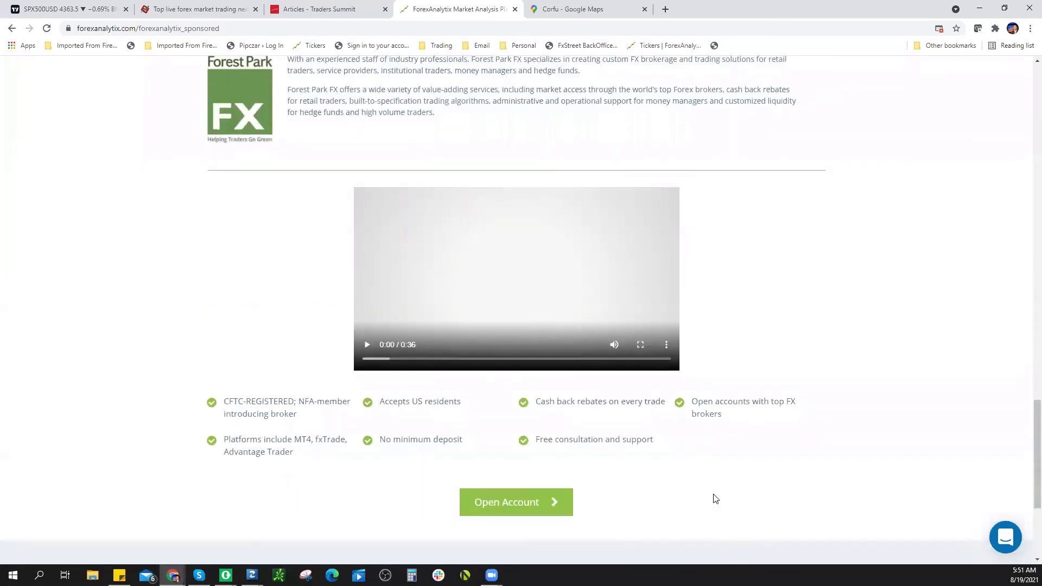
scroll(706, 494, "up", 5)
scroll(703, 490, "up", 13)
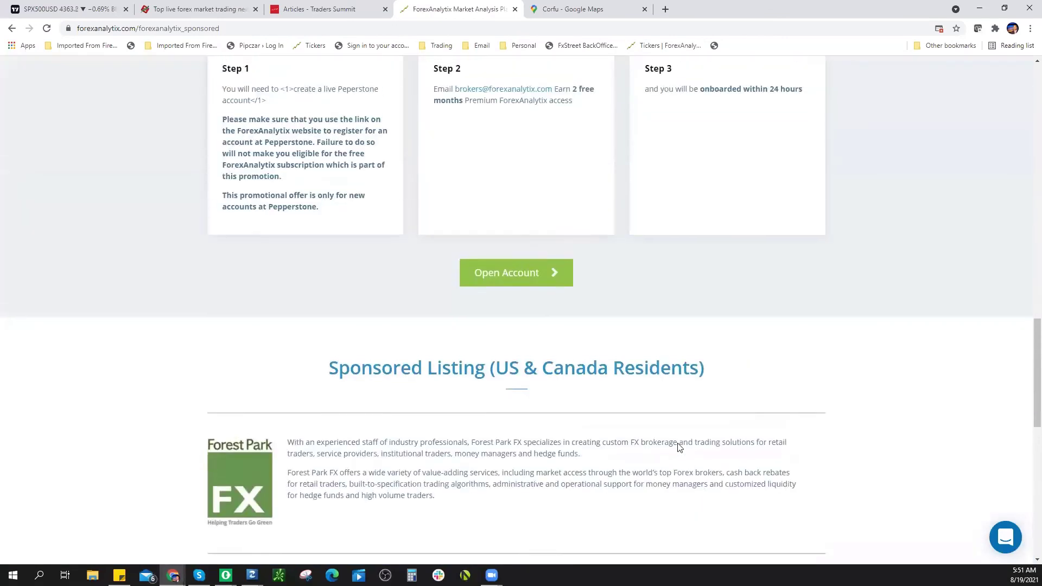
scroll(562, 239, "up", 6)
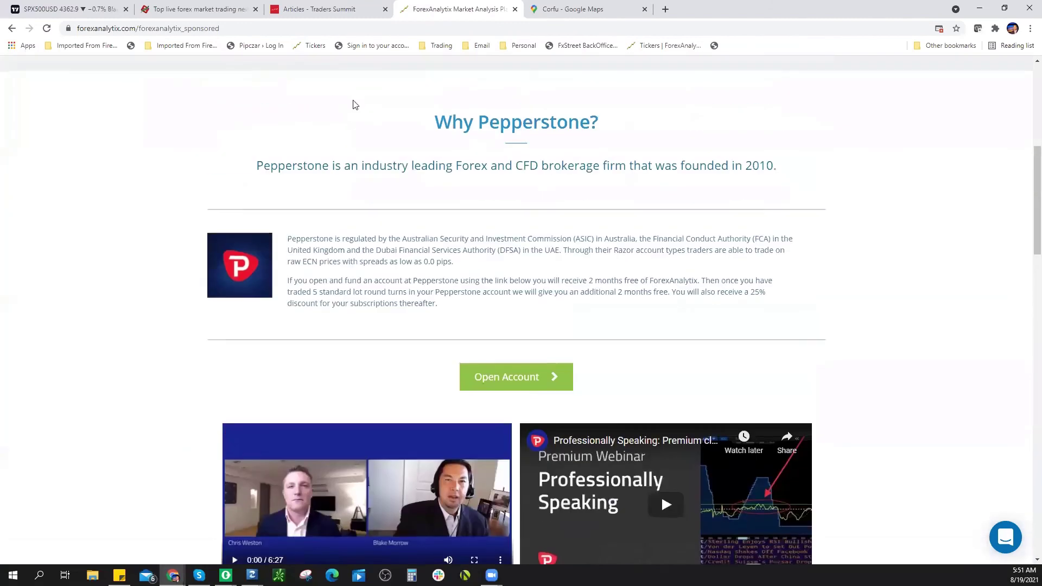
- Glance at the Traders Summit articles site, then return to the SPX500USD daily chart
left_click(314, 14)
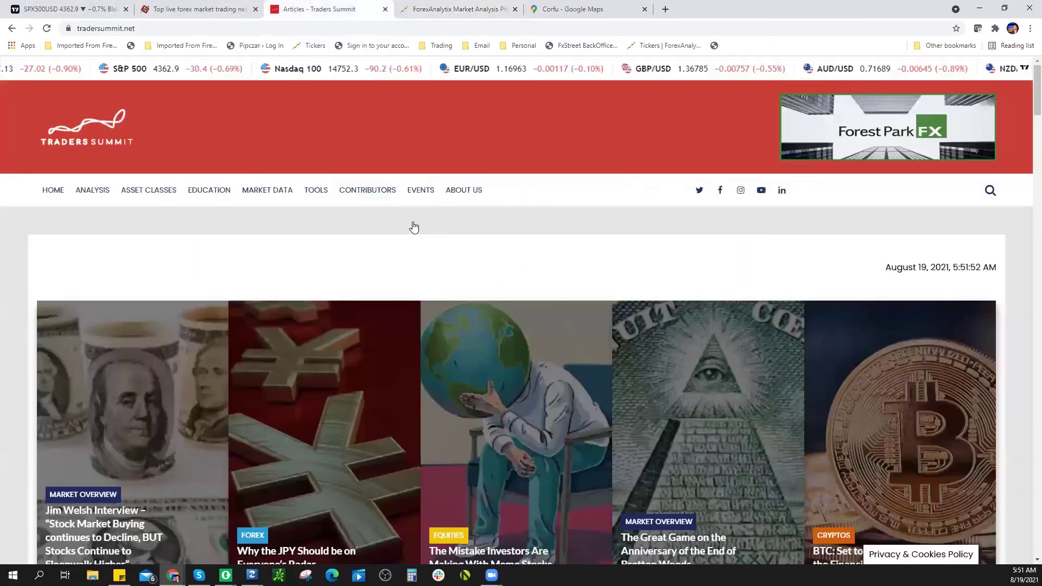
left_click(52, 10)
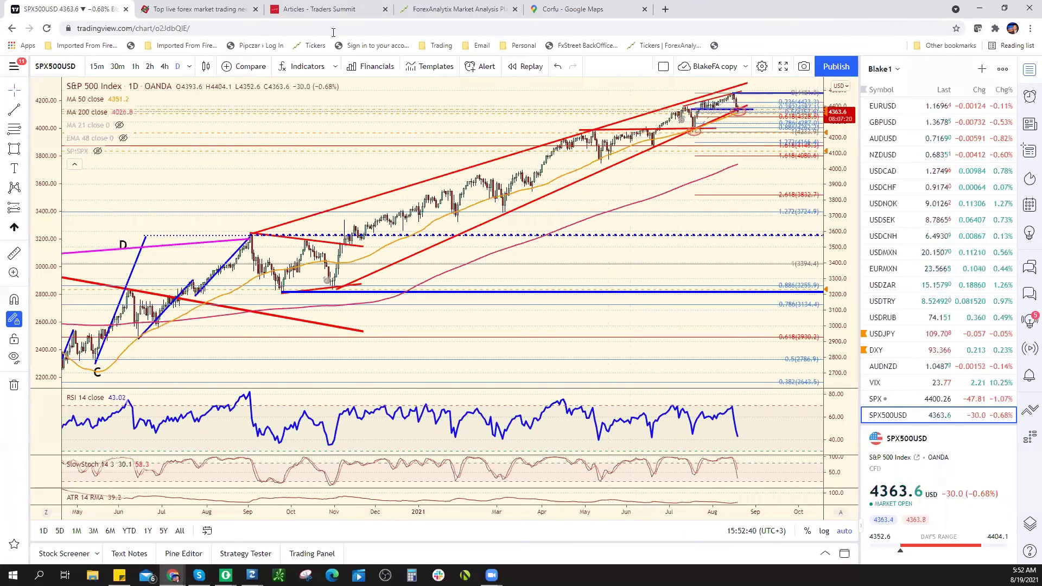
- Return to the ForexAnalytix sponsored page and go to its home page via the logo
left_click(339, 10)
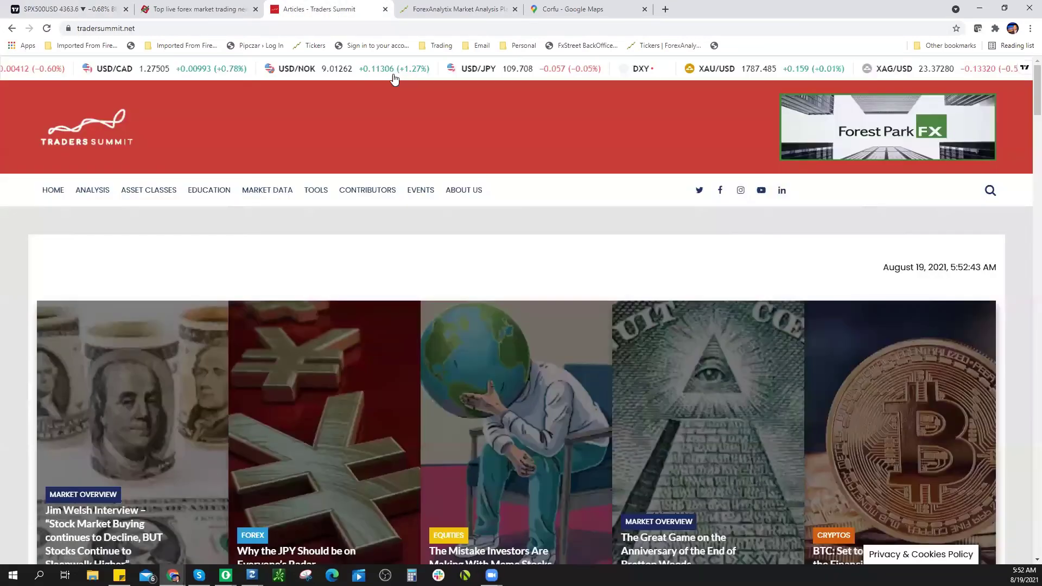
left_click(458, 15)
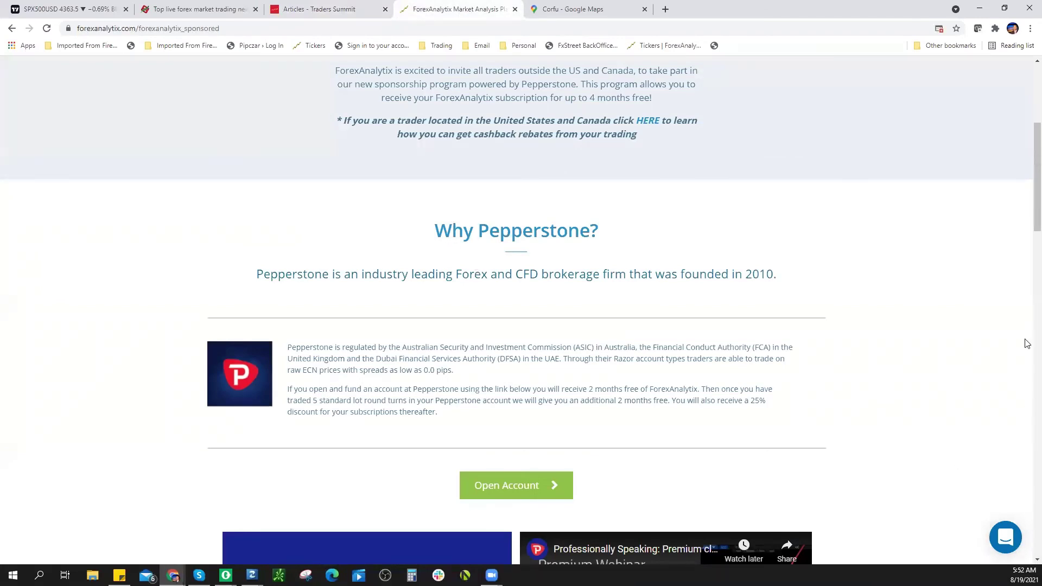
scroll(1024, 209, "up", 5)
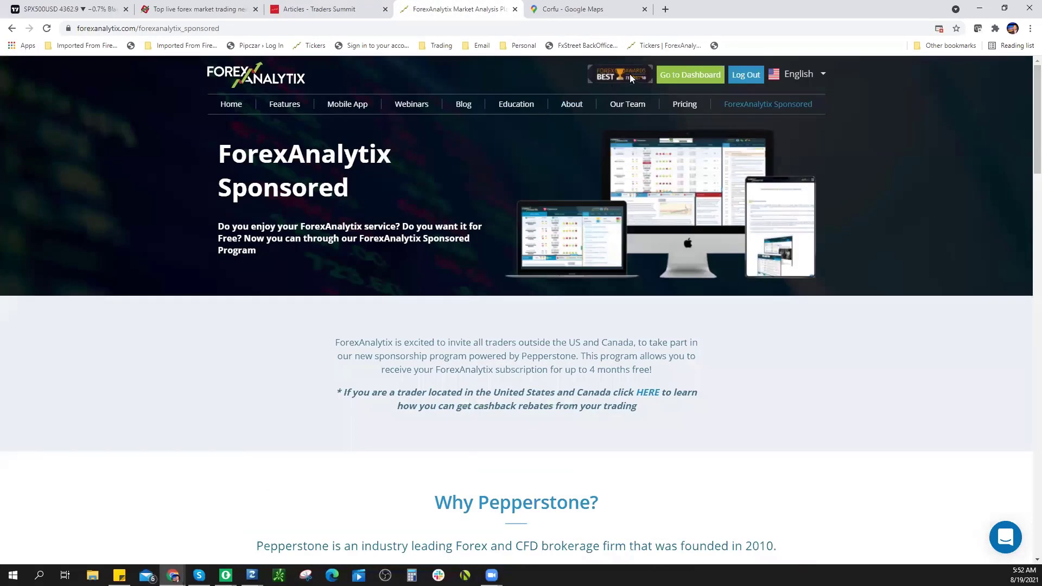
left_click(270, 80)
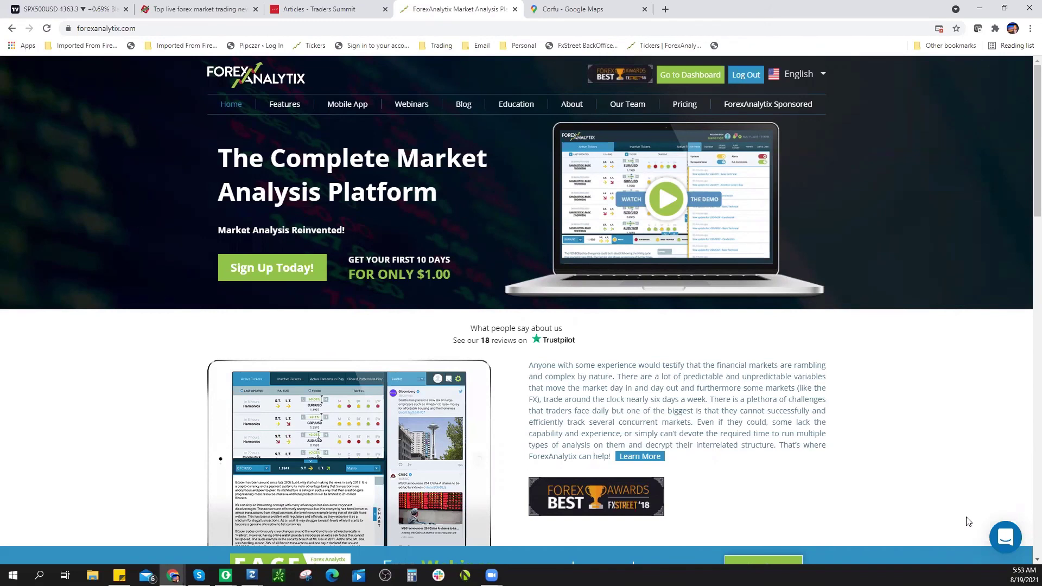
- Open the ForexAnalytix dashboard and review active and closed patterns, ending on the Active Tickers list
left_click(705, 76)
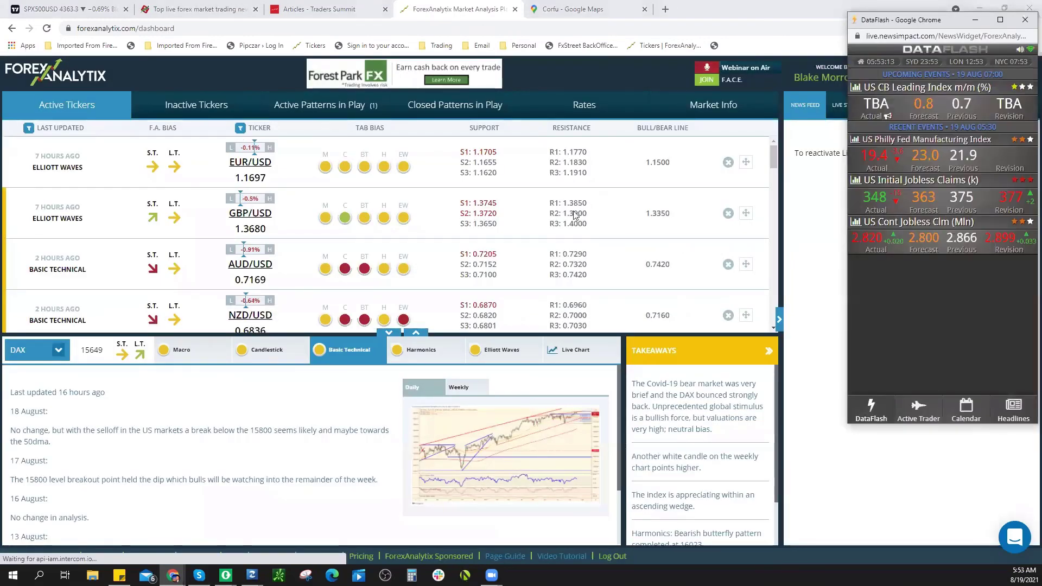
left_click(339, 111)
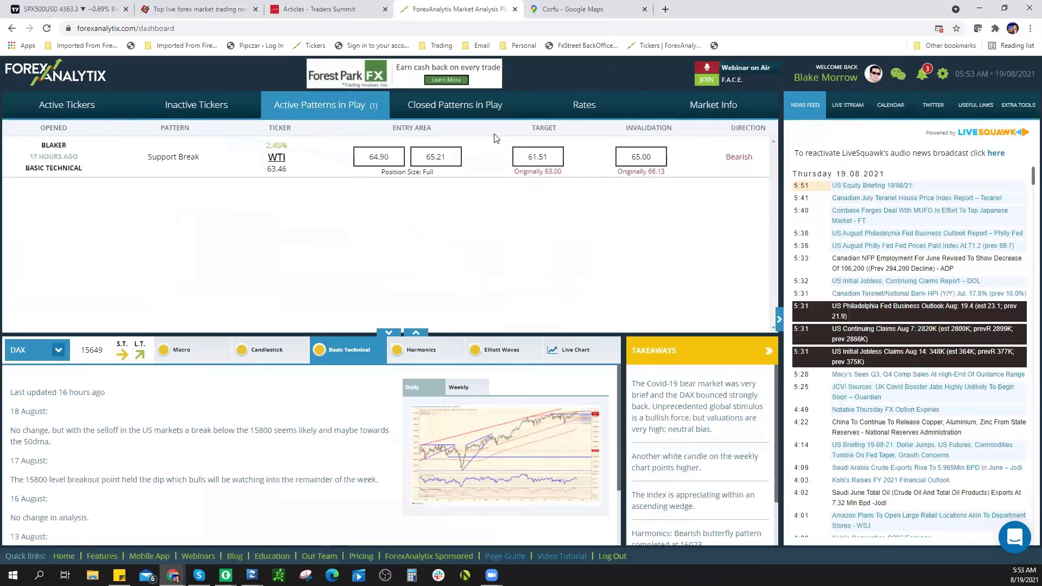
left_click(472, 111)
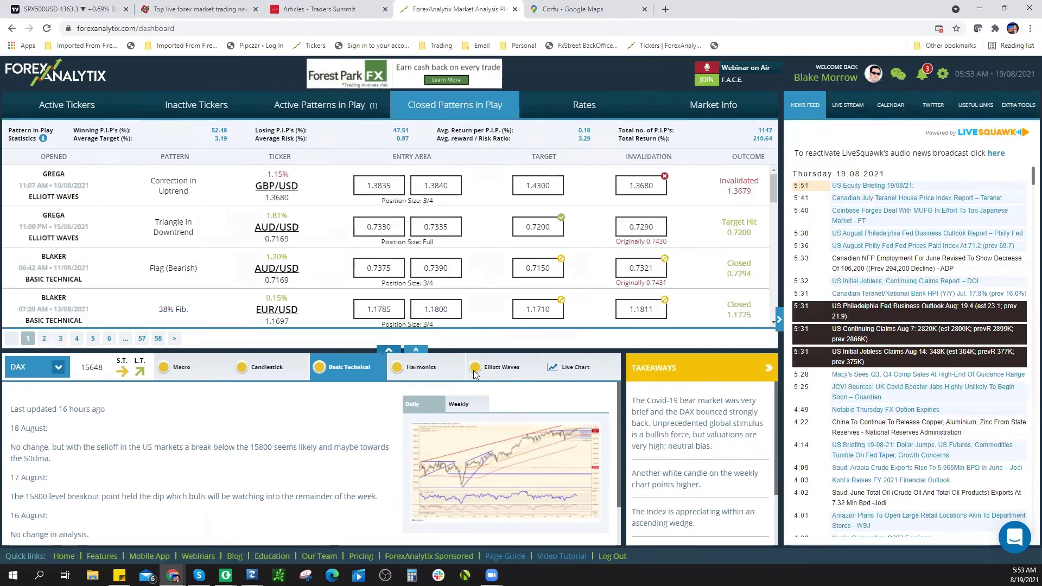
scroll(713, 456, "down", 2)
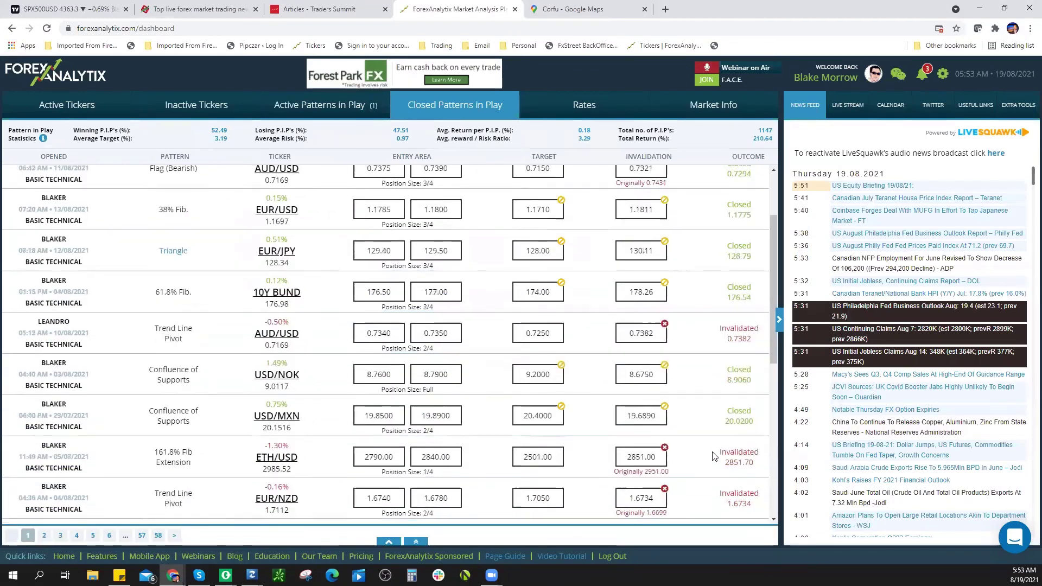
scroll(713, 456, "down", 4)
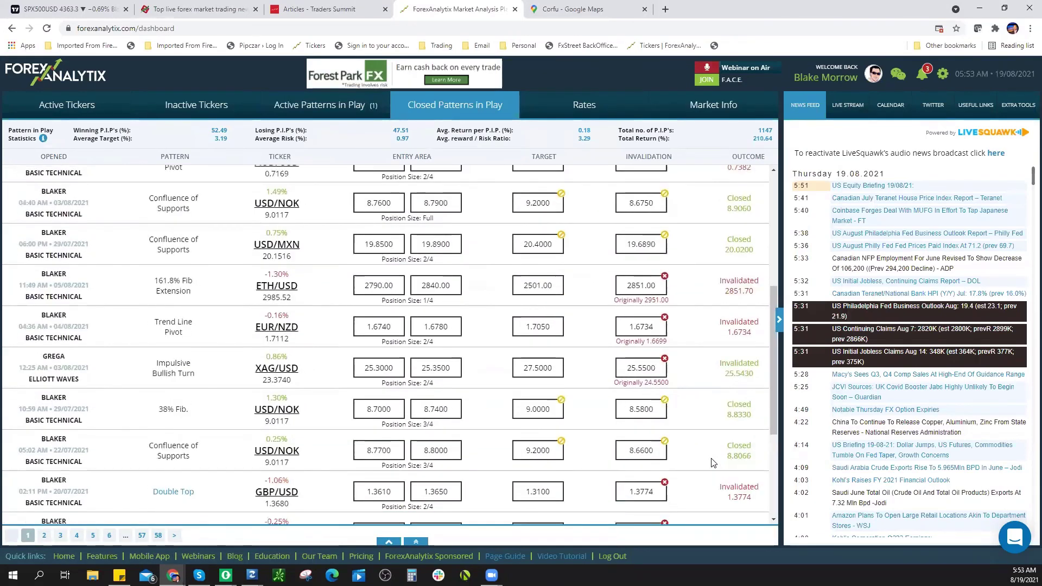
scroll(713, 462, "up", 6)
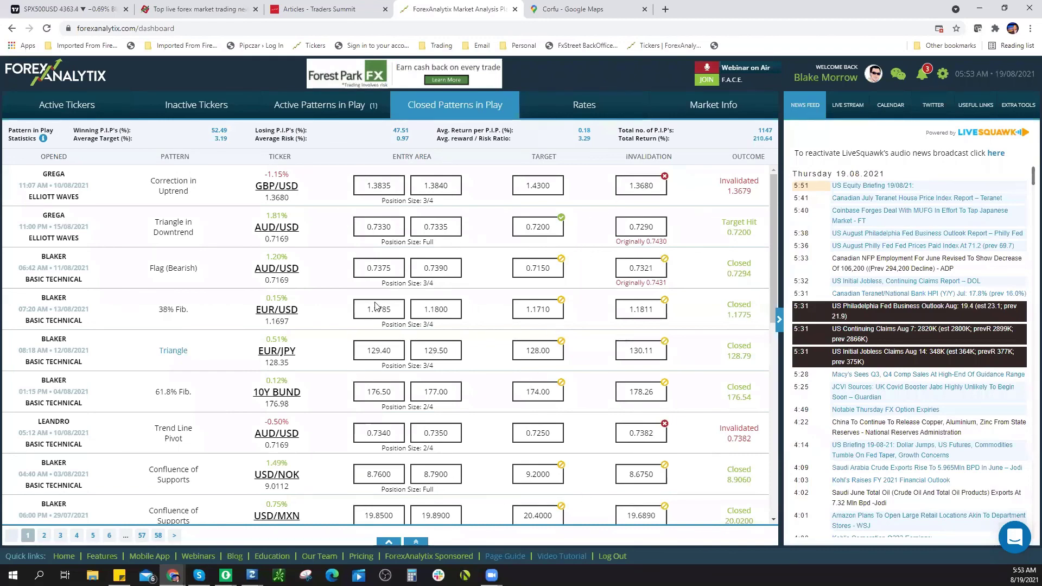
left_click(90, 106)
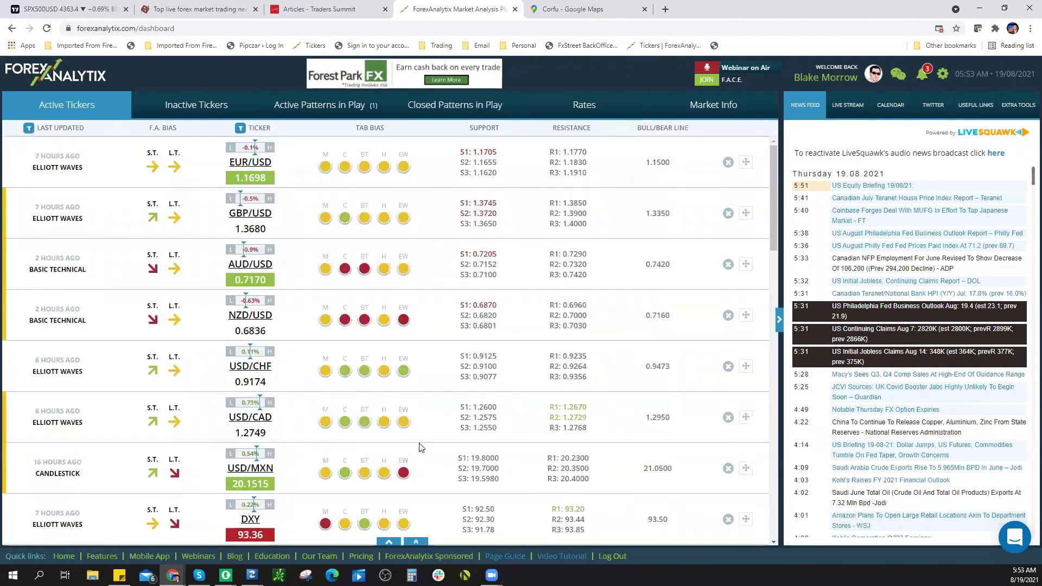